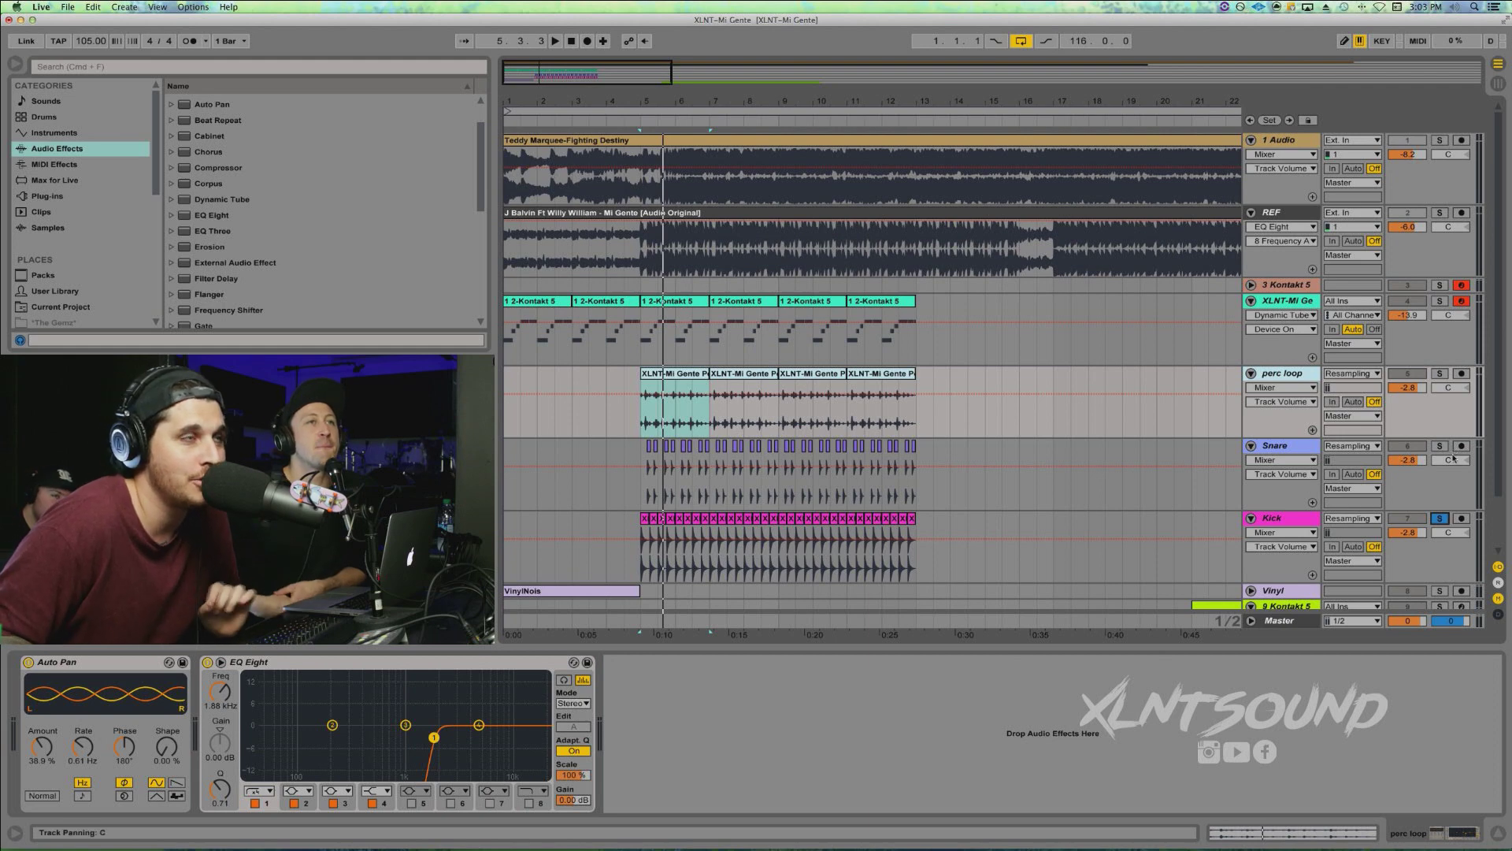
Turn off the Kick track's solo, and audition the XLNT-Mi Gente track from bar 1 on its own
click(1440, 517)
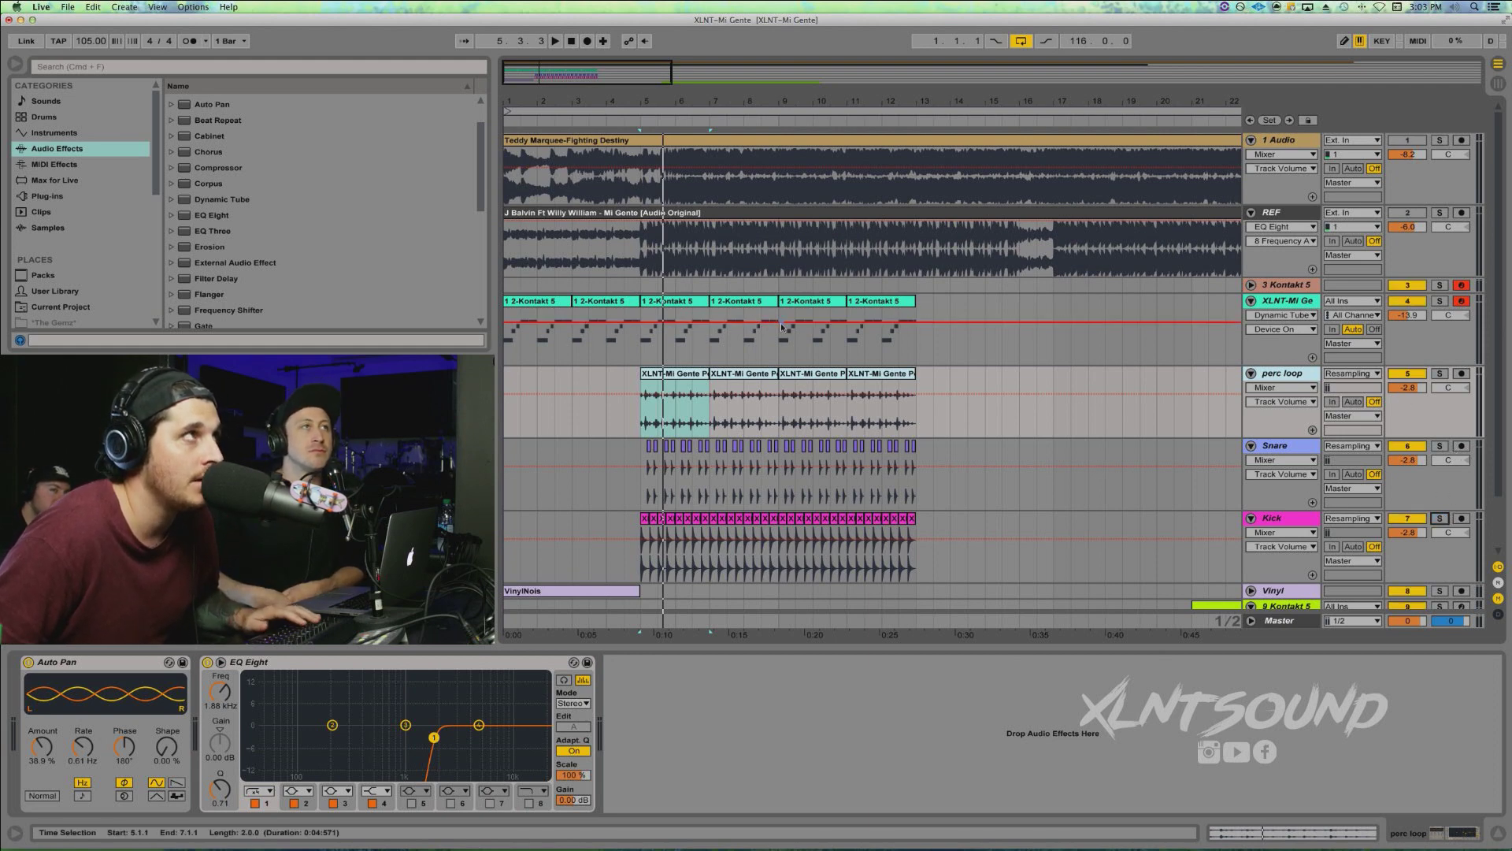
drag(618, 108, 632, 111)
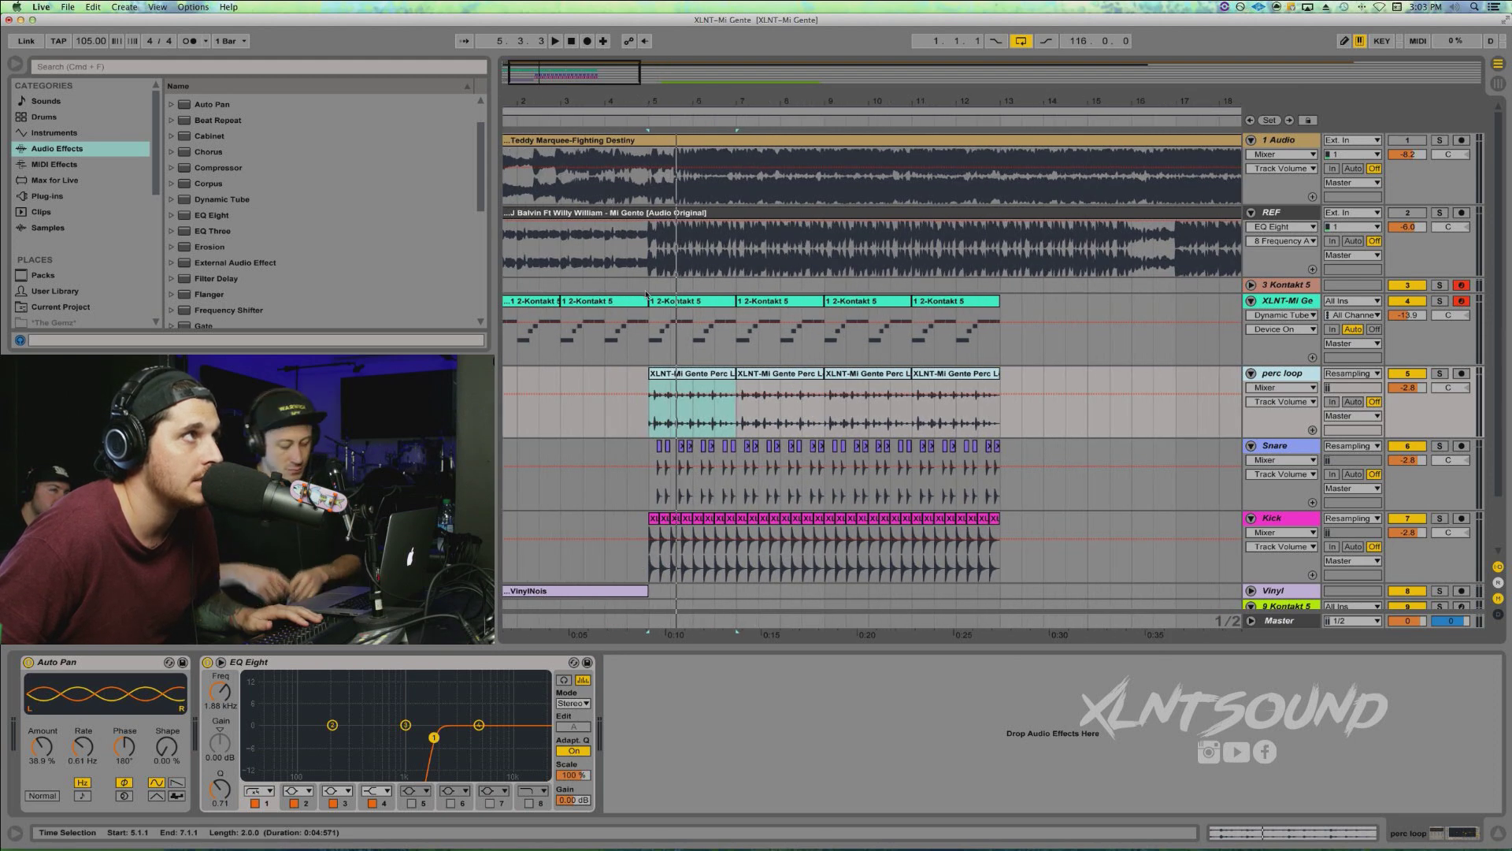
key(Home)
key(Up)
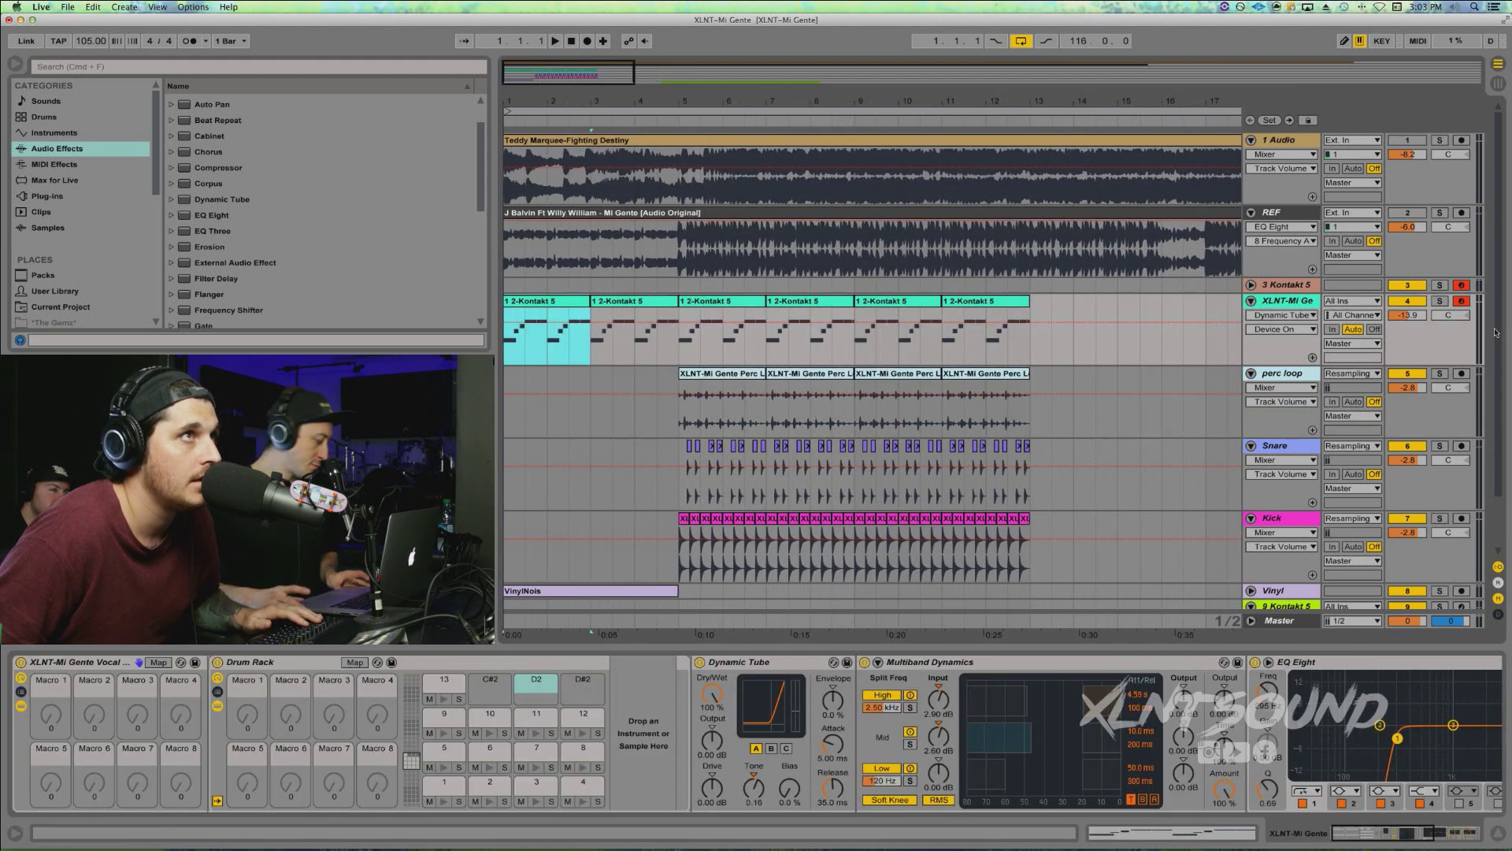
click(1441, 302)
key(space)
key(space)
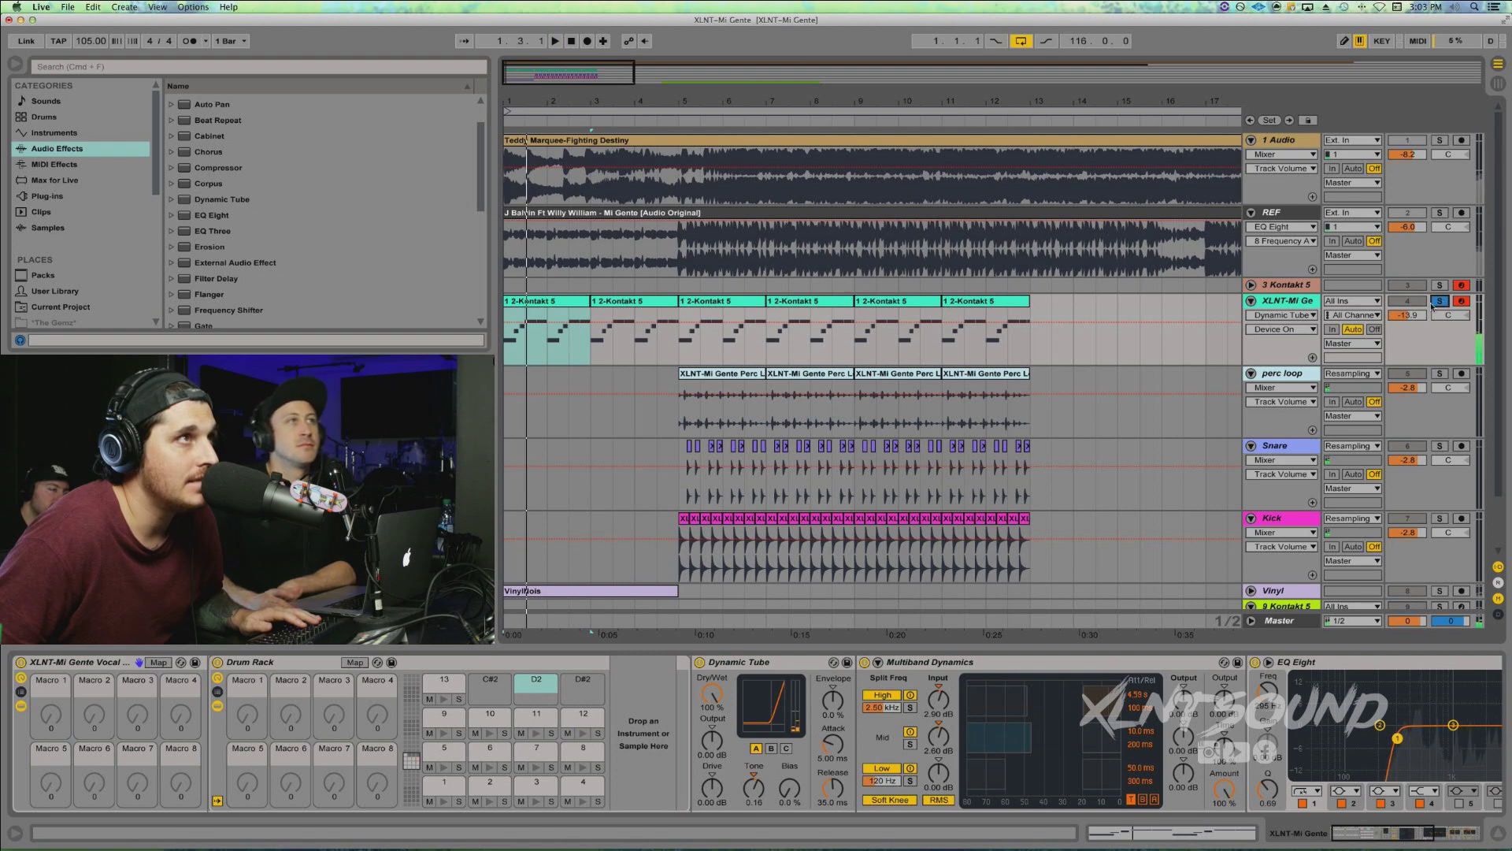
click(1440, 303)
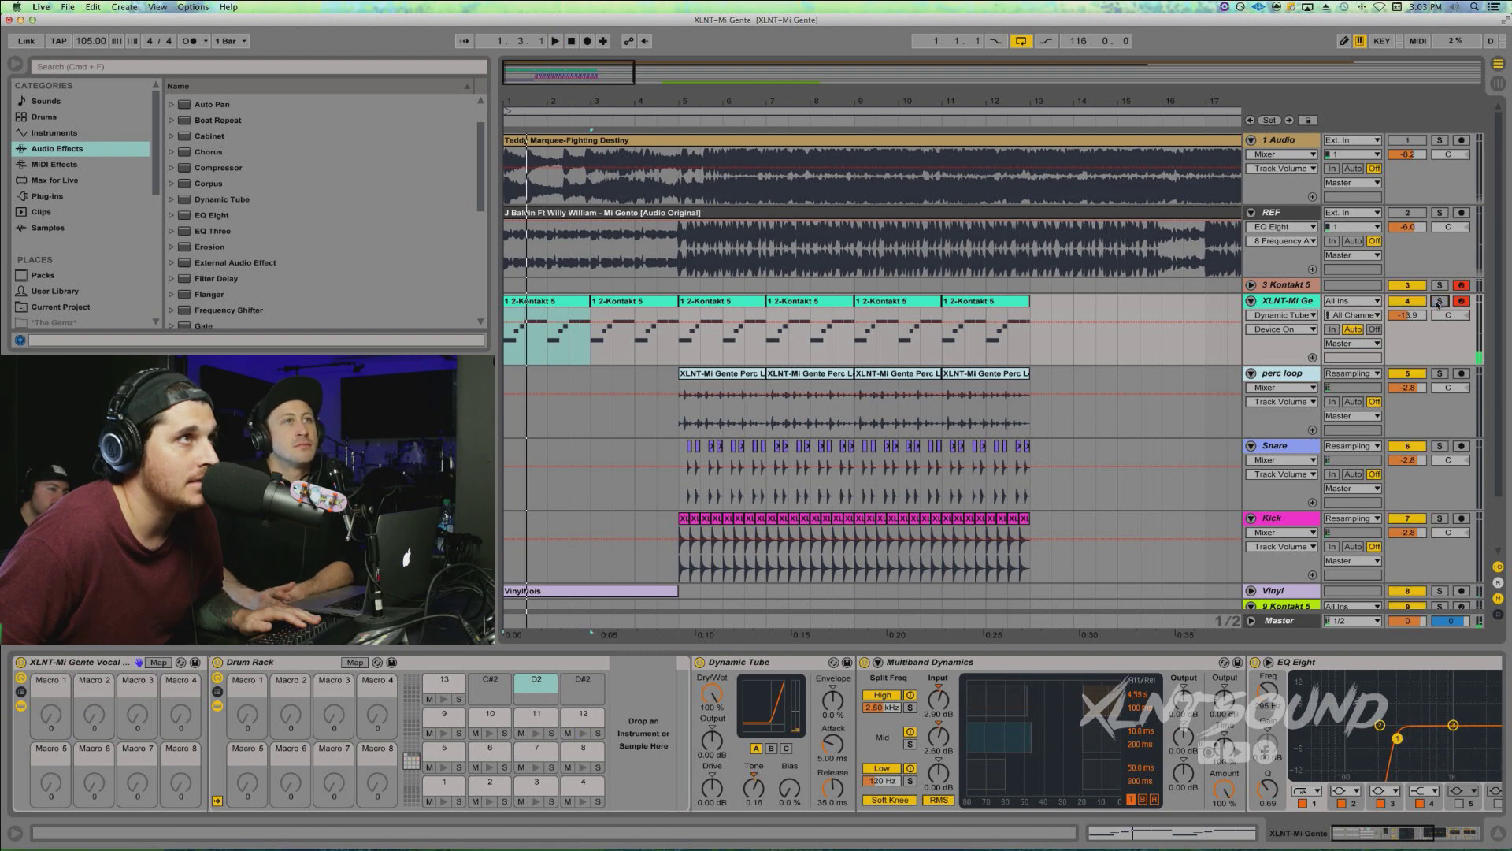
Collapse the XLNT-Mi Gente, perc loop, Snare and Kick tracks in the arrangement
click(1251, 301)
click(1251, 316)
click(1251, 333)
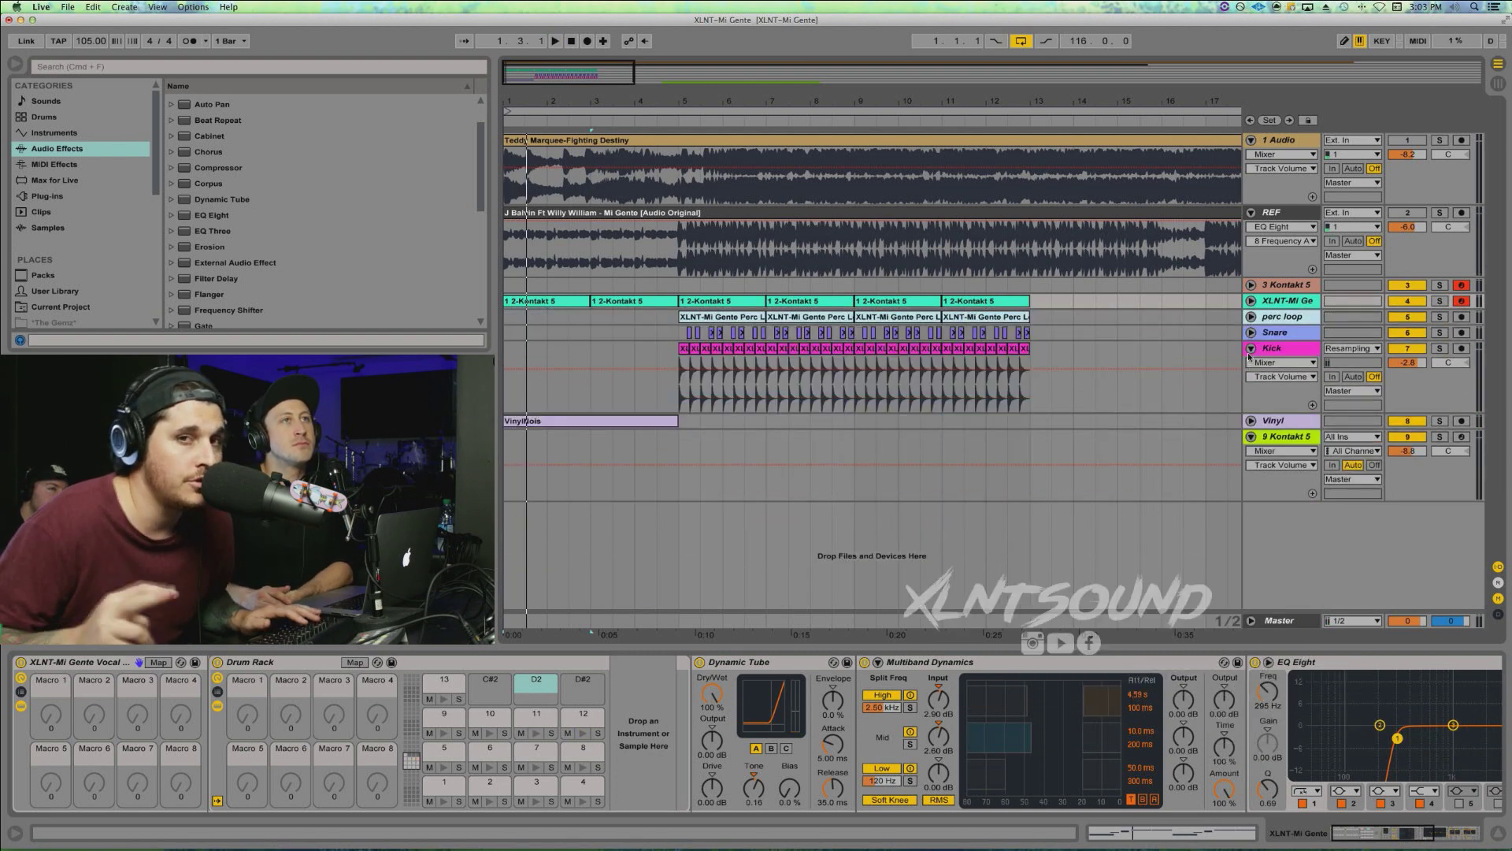
click(1251, 349)
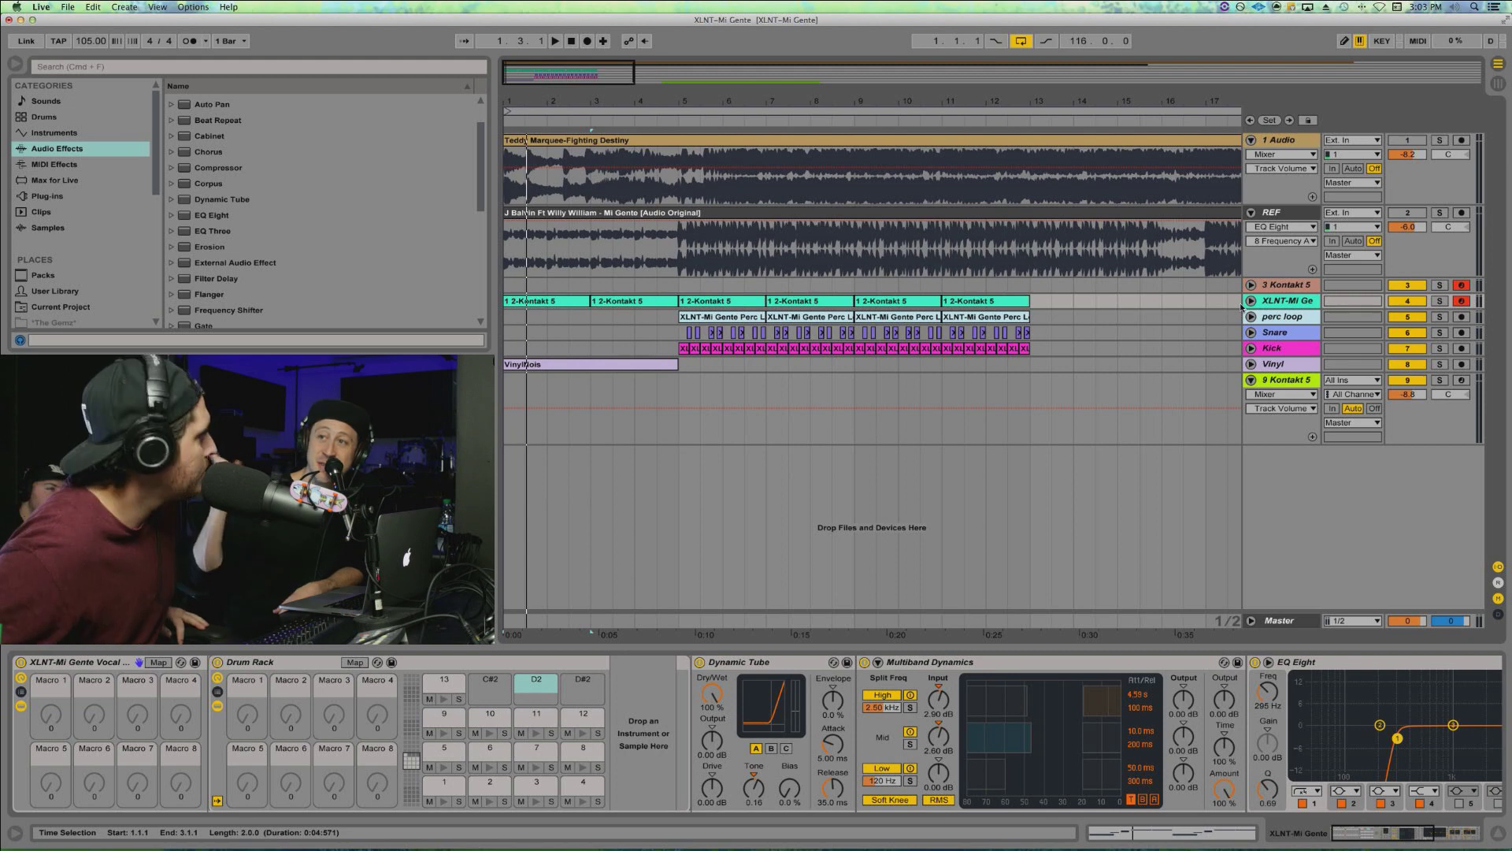
Show the Exhale instrument of the 9 Kontakt 5 track with only that track armed, and close its window after playing it
click(1289, 383)
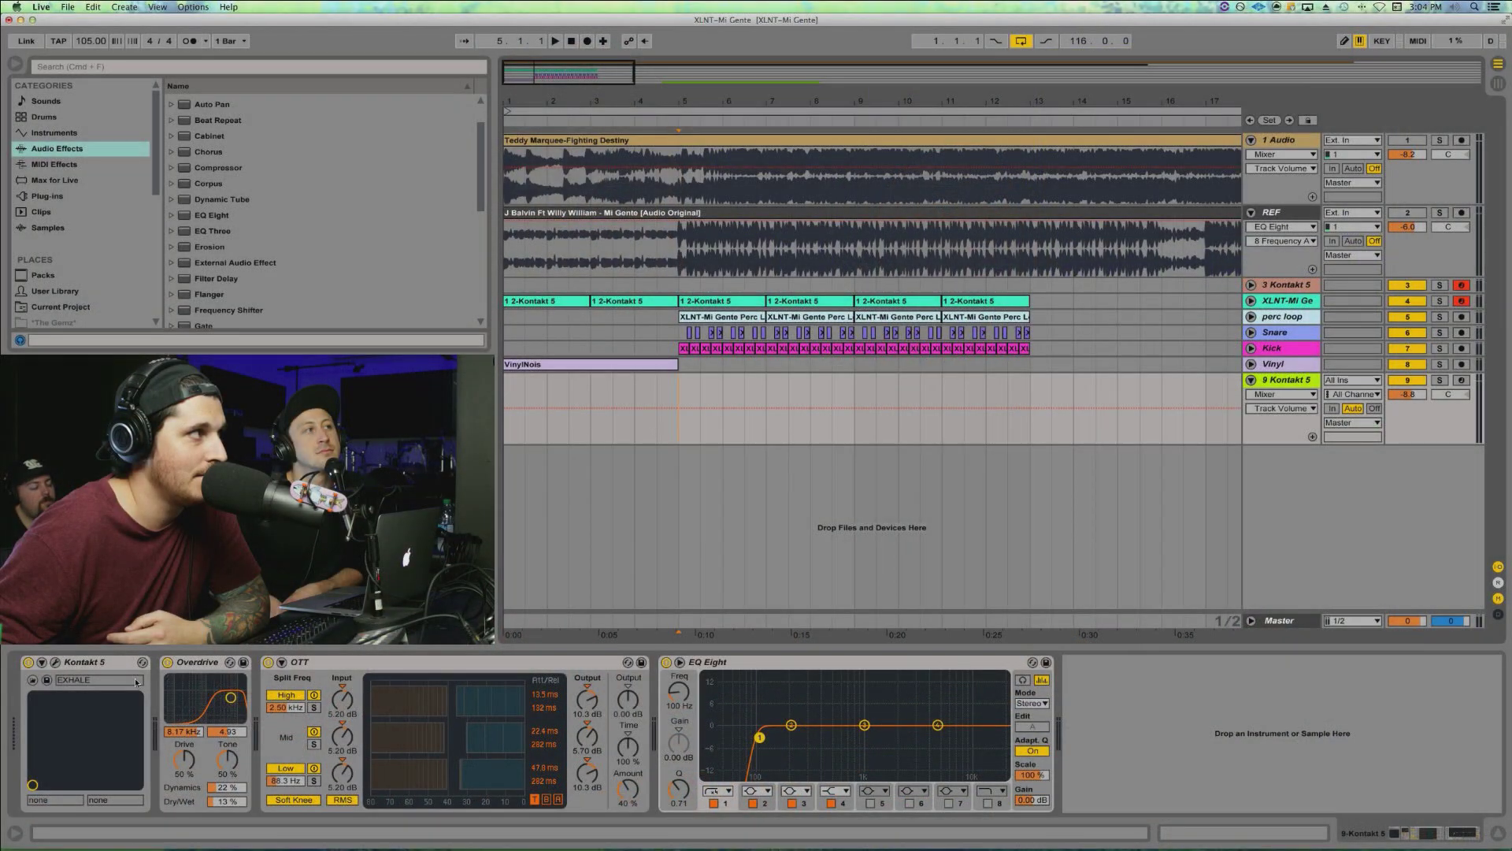
click(57, 664)
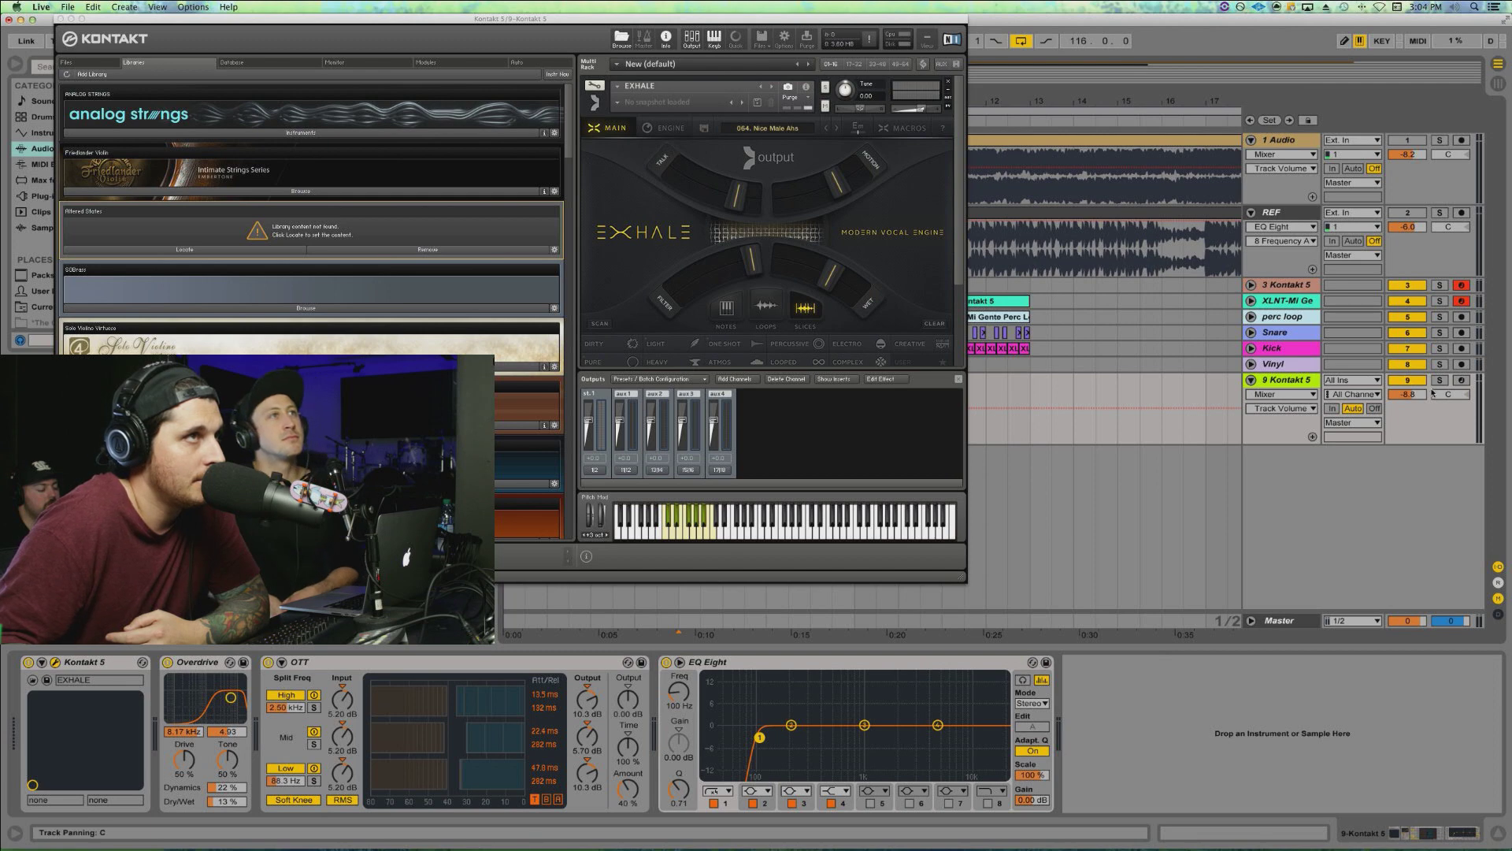
click(1462, 380)
click(1462, 301)
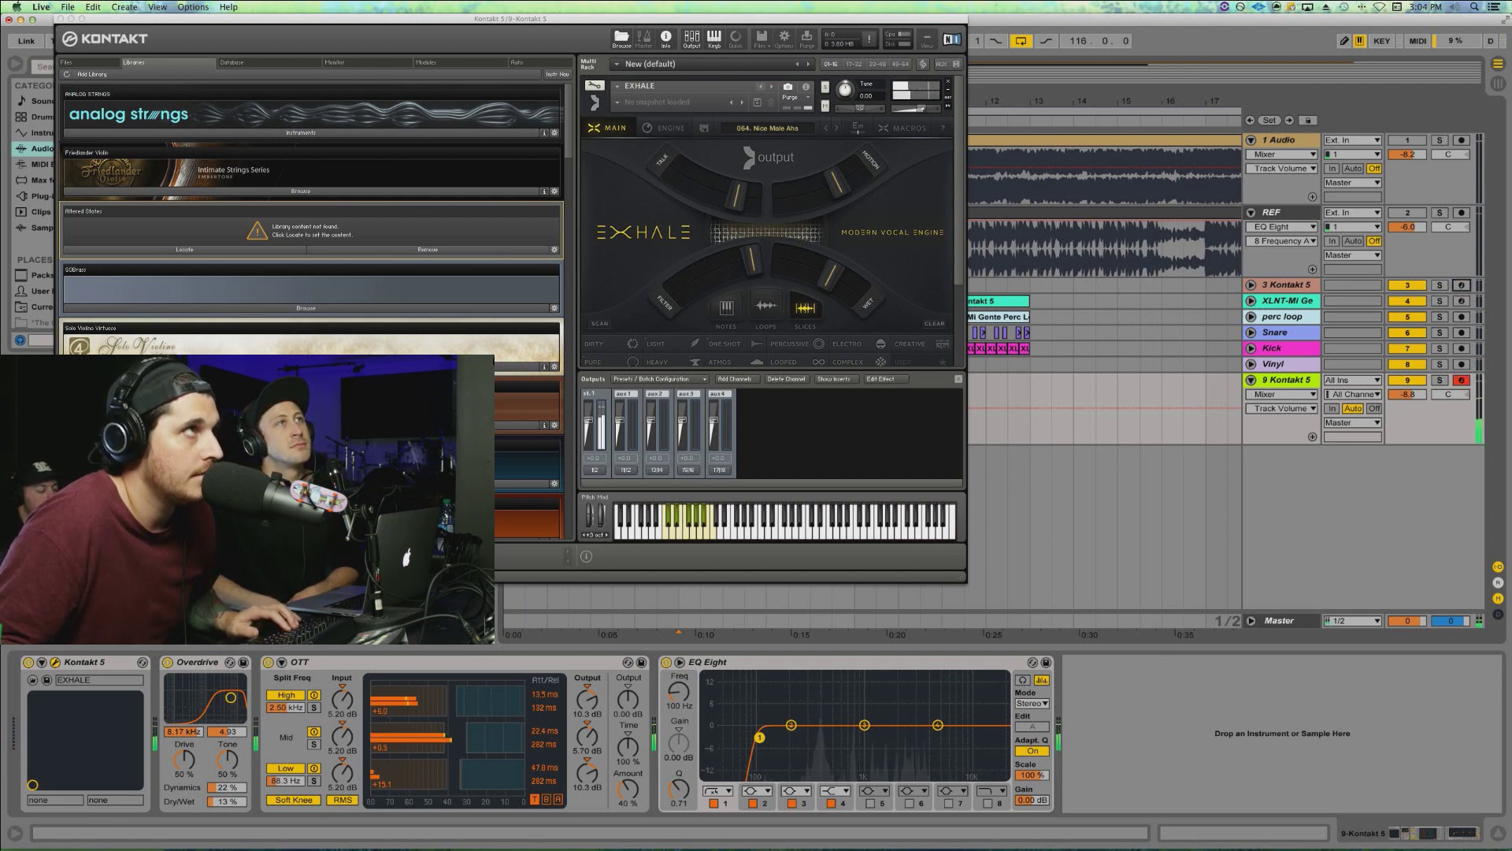
drag(715, 21, 1151, 45)
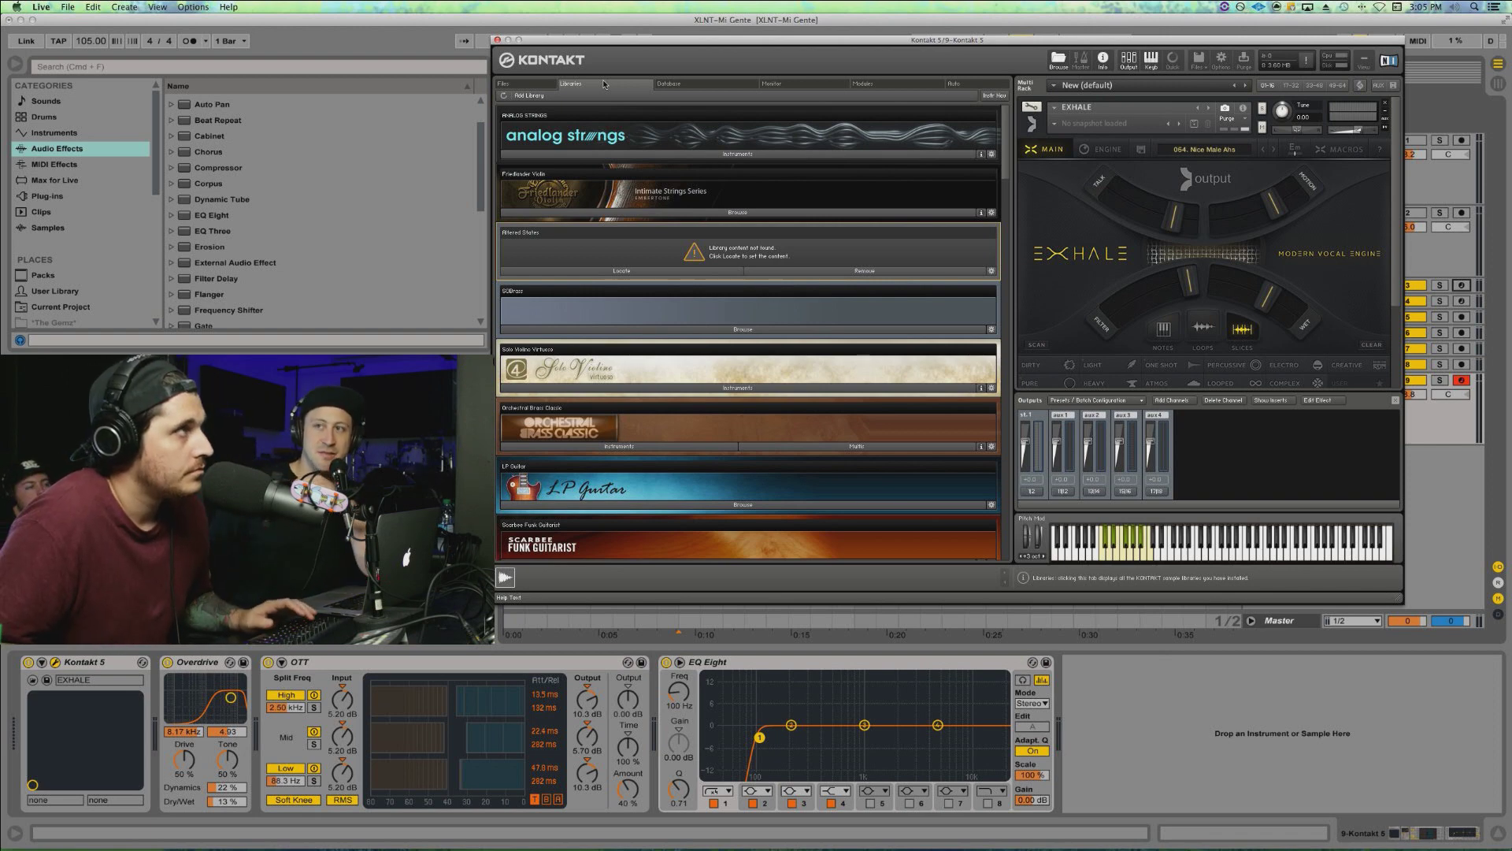
click(498, 40)
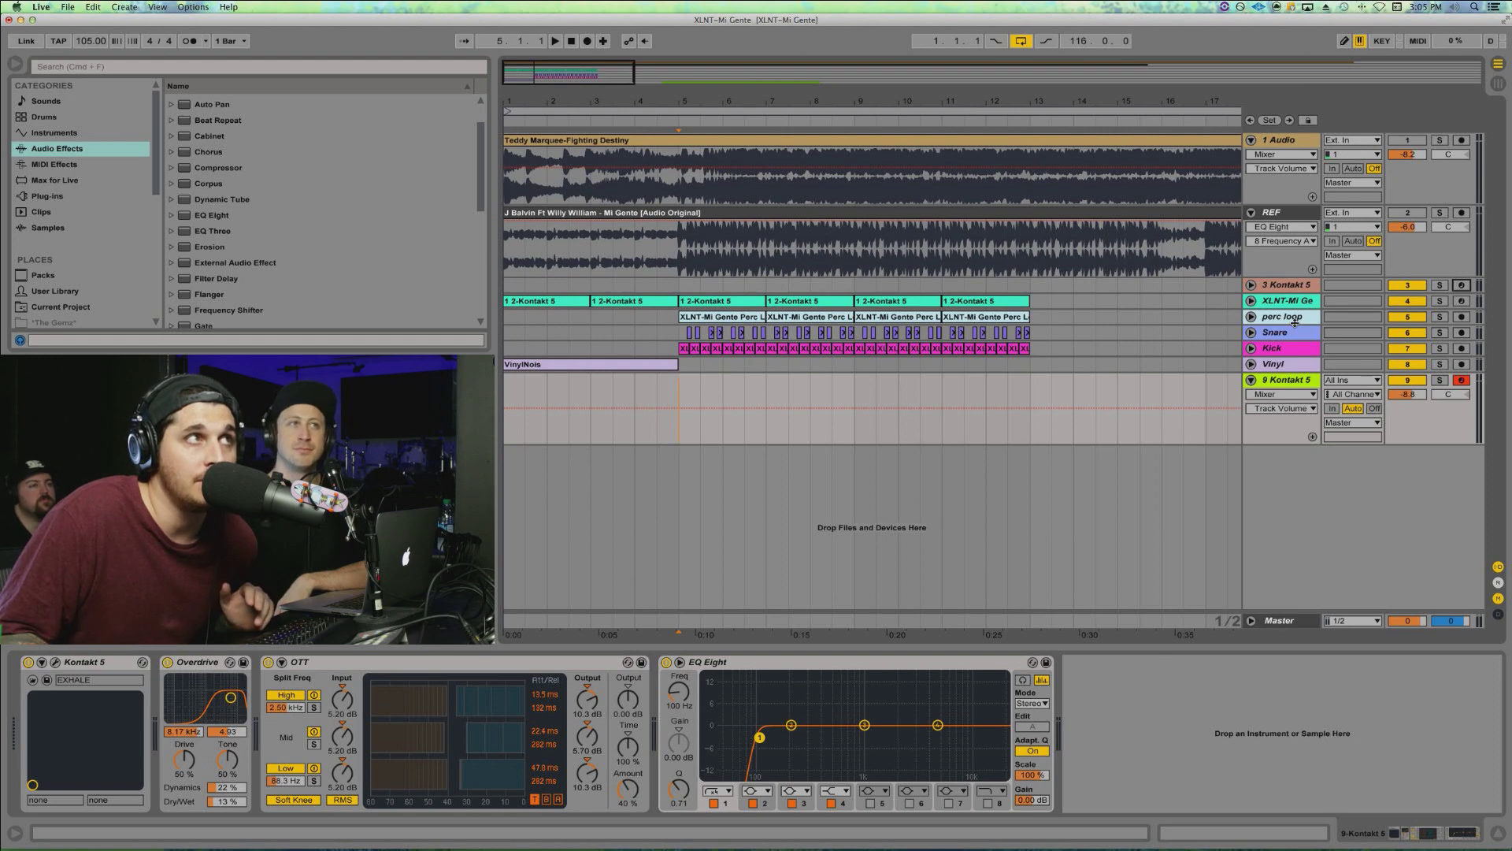
Expand the XLNT-Mi Gente track and make it the only armed and soloed track
click(1251, 301)
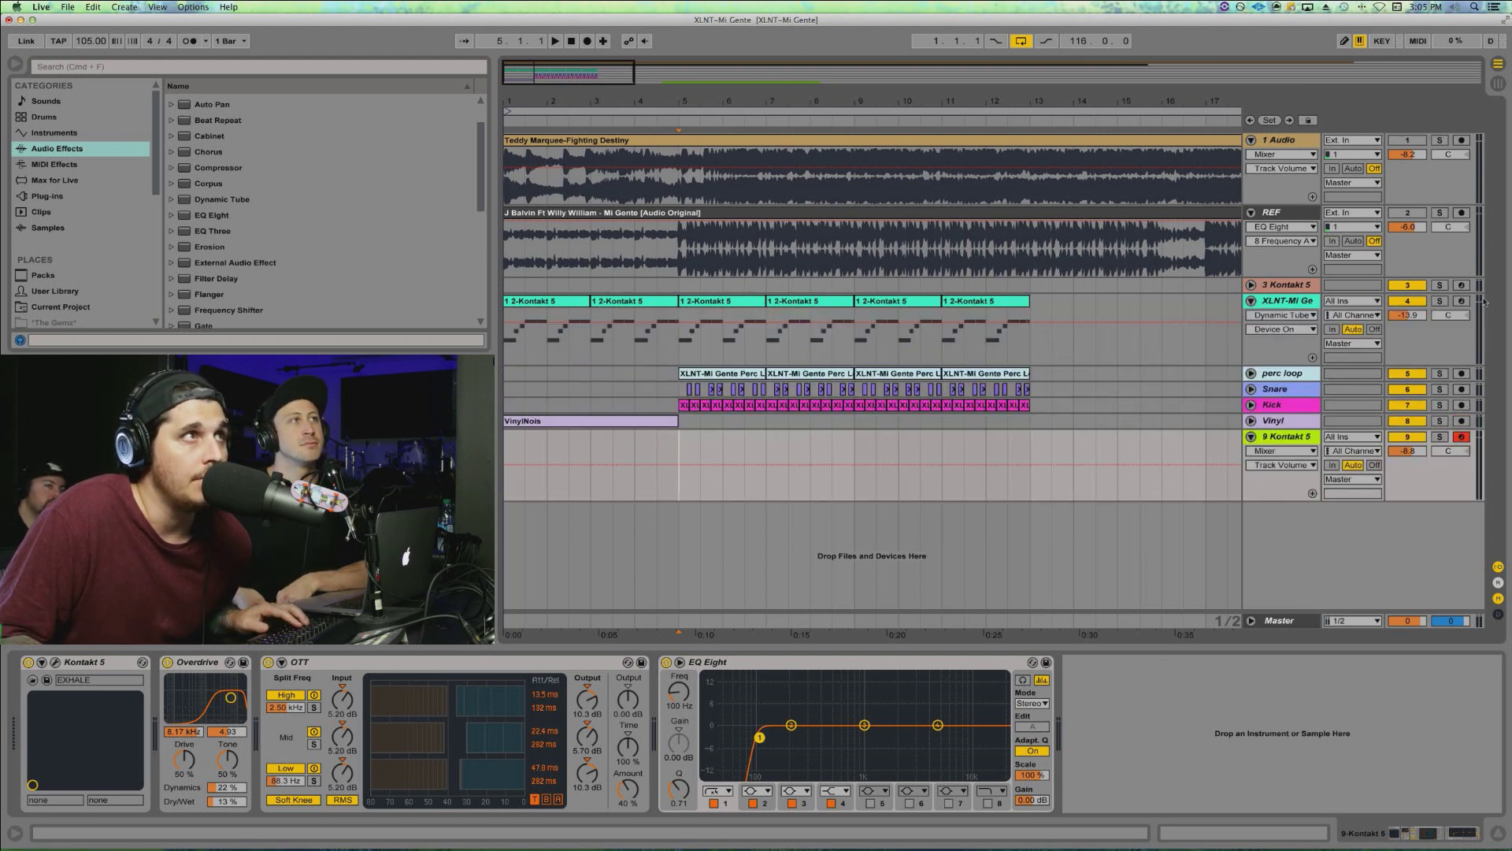
click(1461, 301)
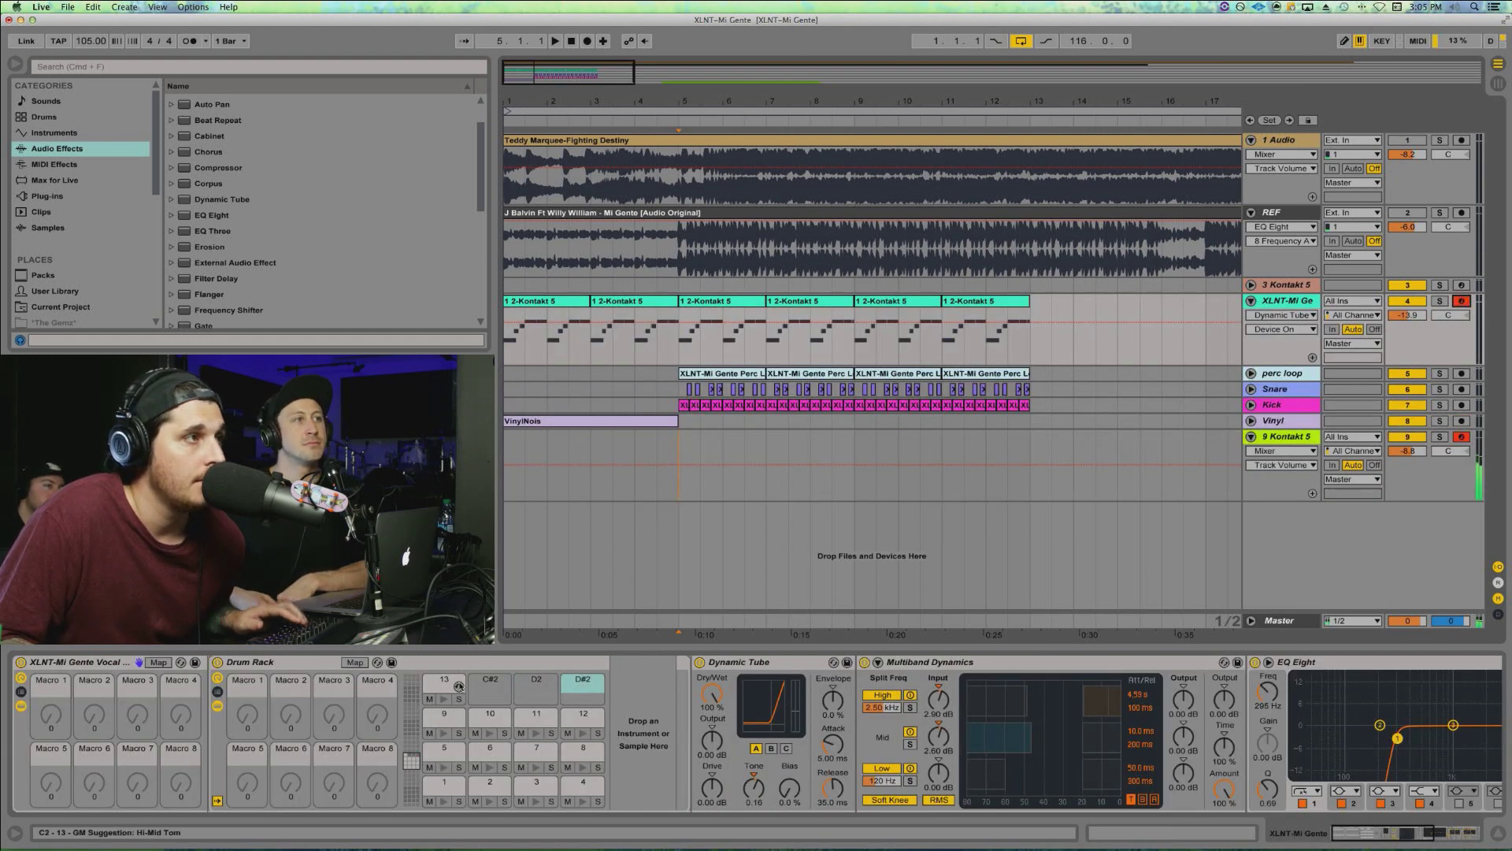
key(q)
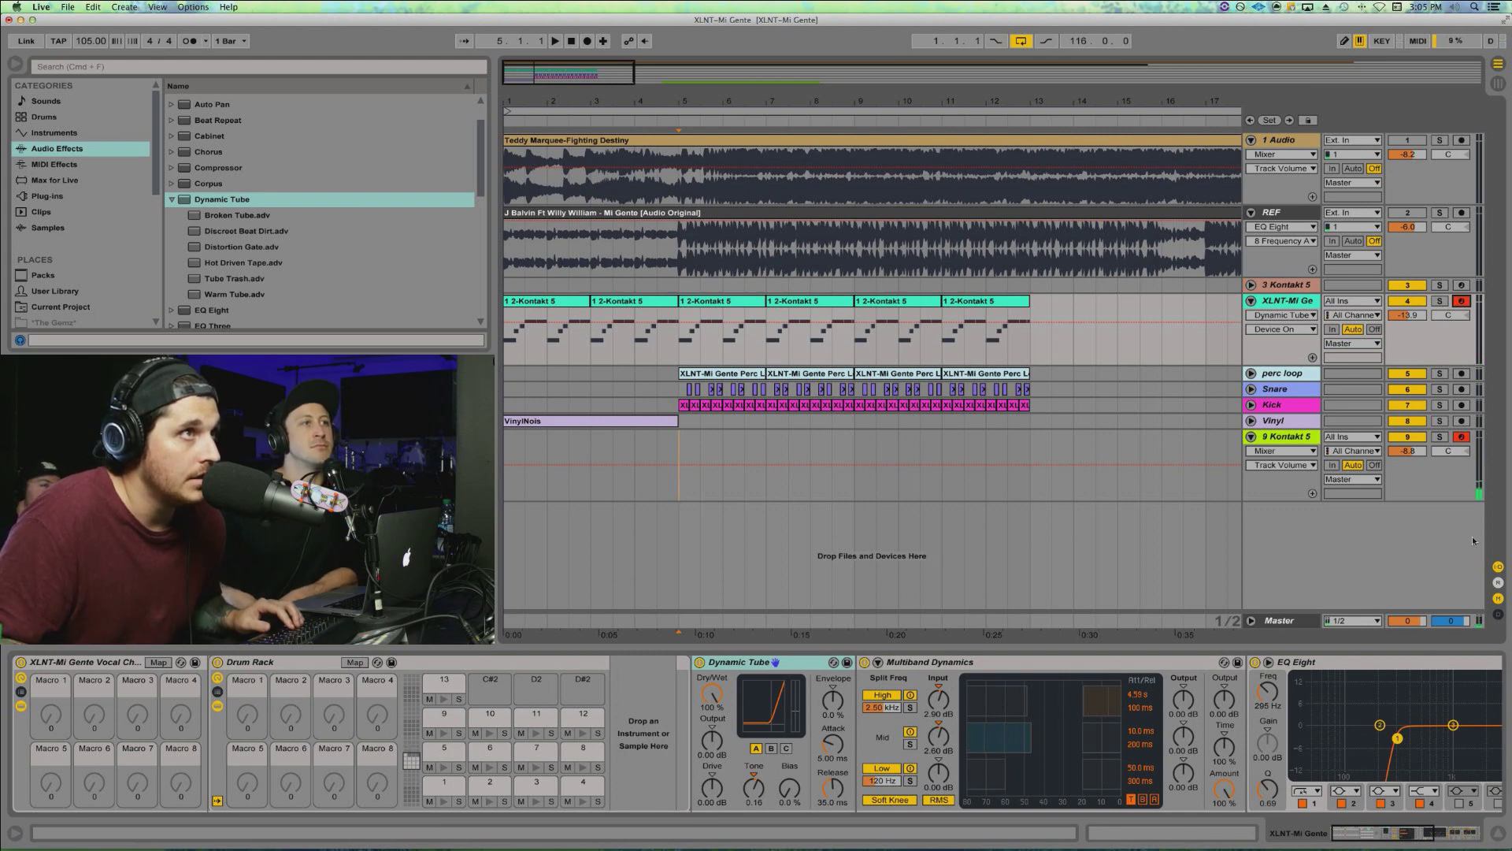
click(1458, 438)
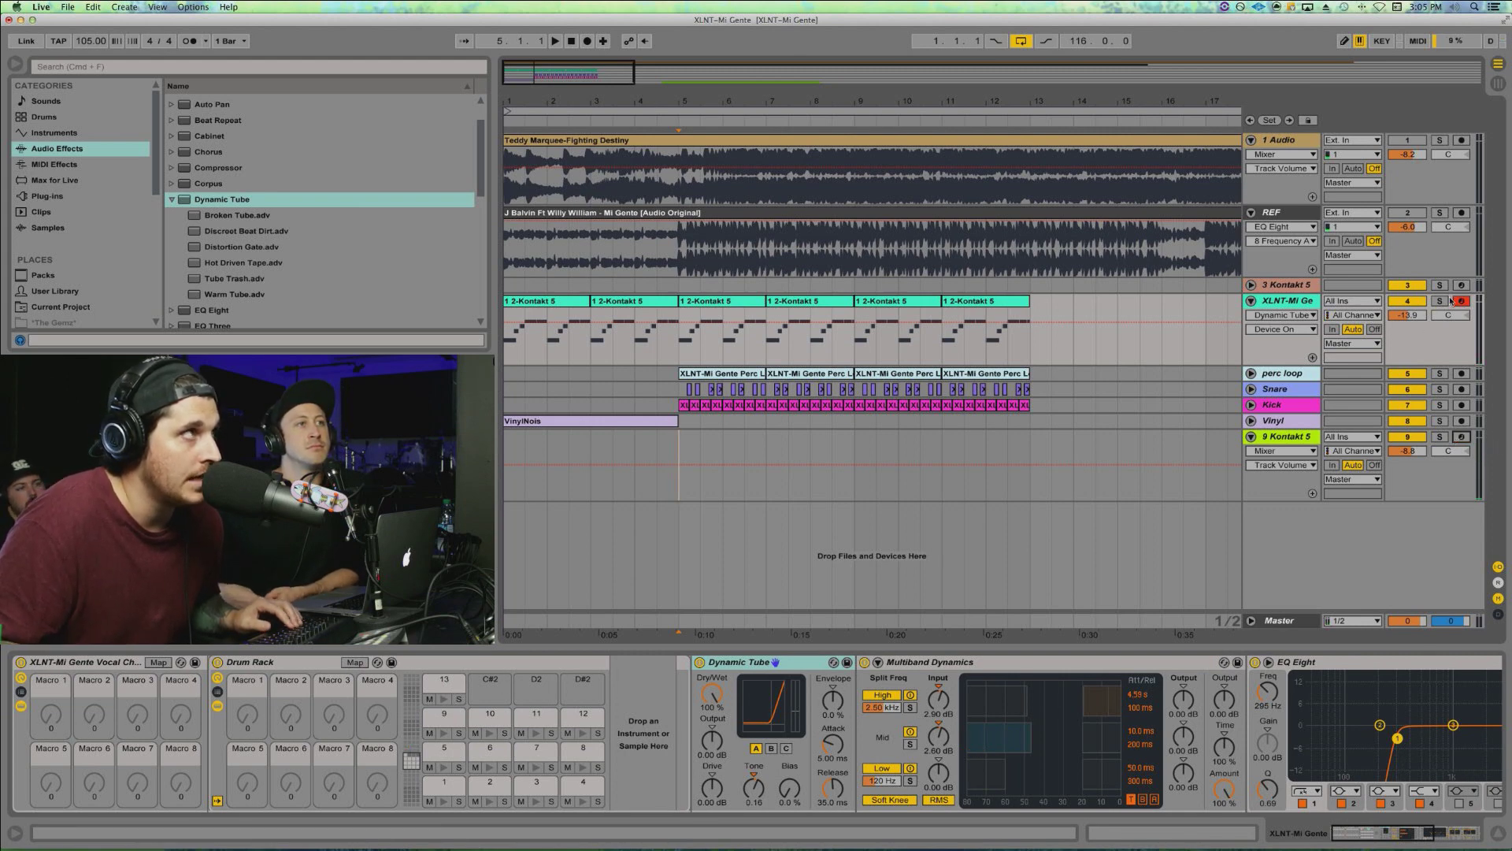
click(1441, 301)
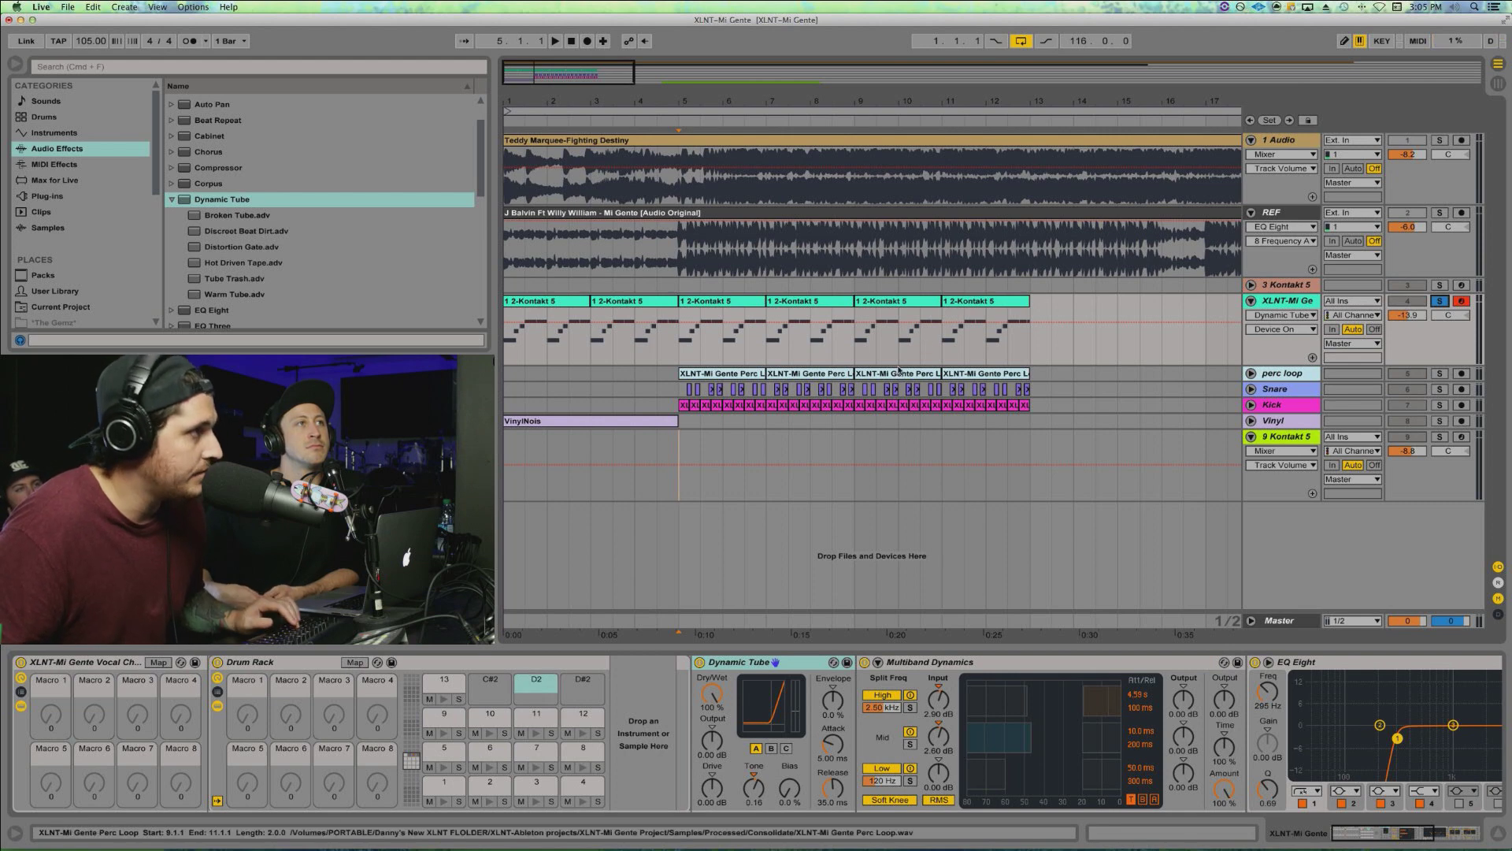
Audition several vocal chop samples in the XLNT-Mi Gente track's Drum Rack by playing its pads
key(z)
key(d)
key(f)
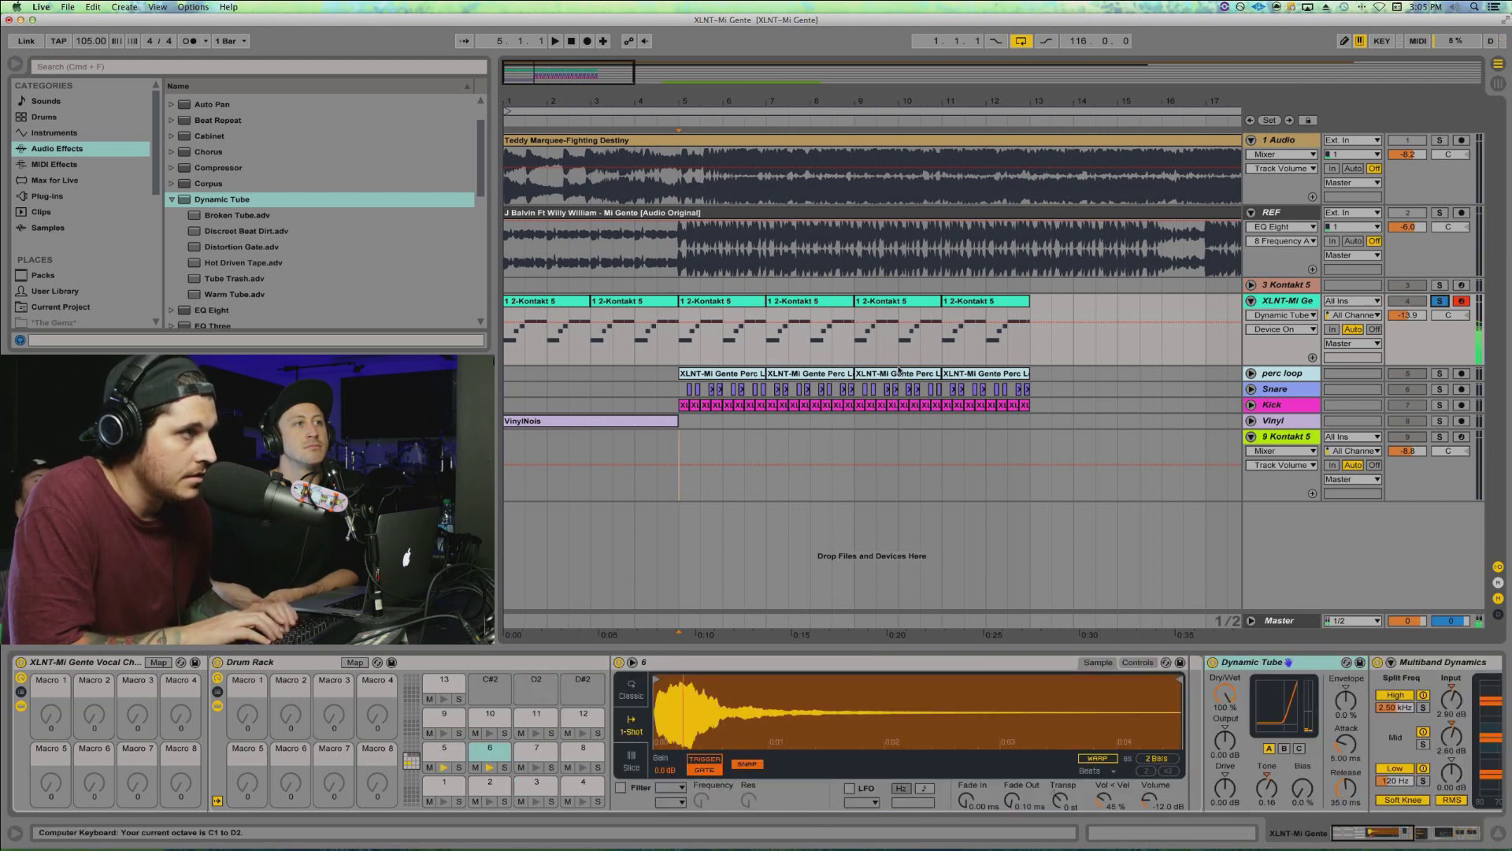
key(u)
key(s)
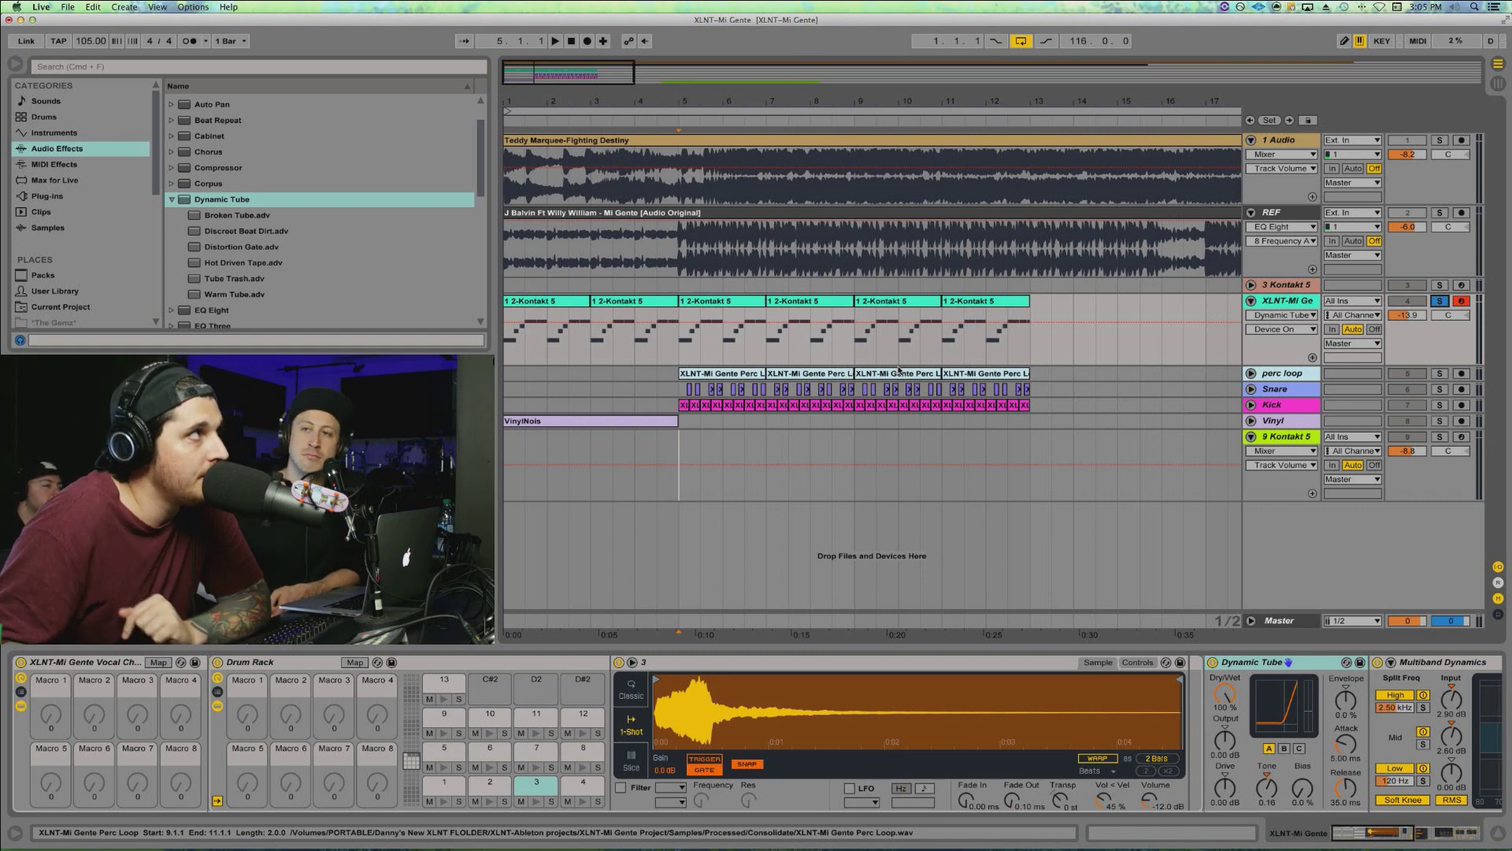
Search the browser for "brass" and preview the first WINDS single brass stab samples
click(130, 70)
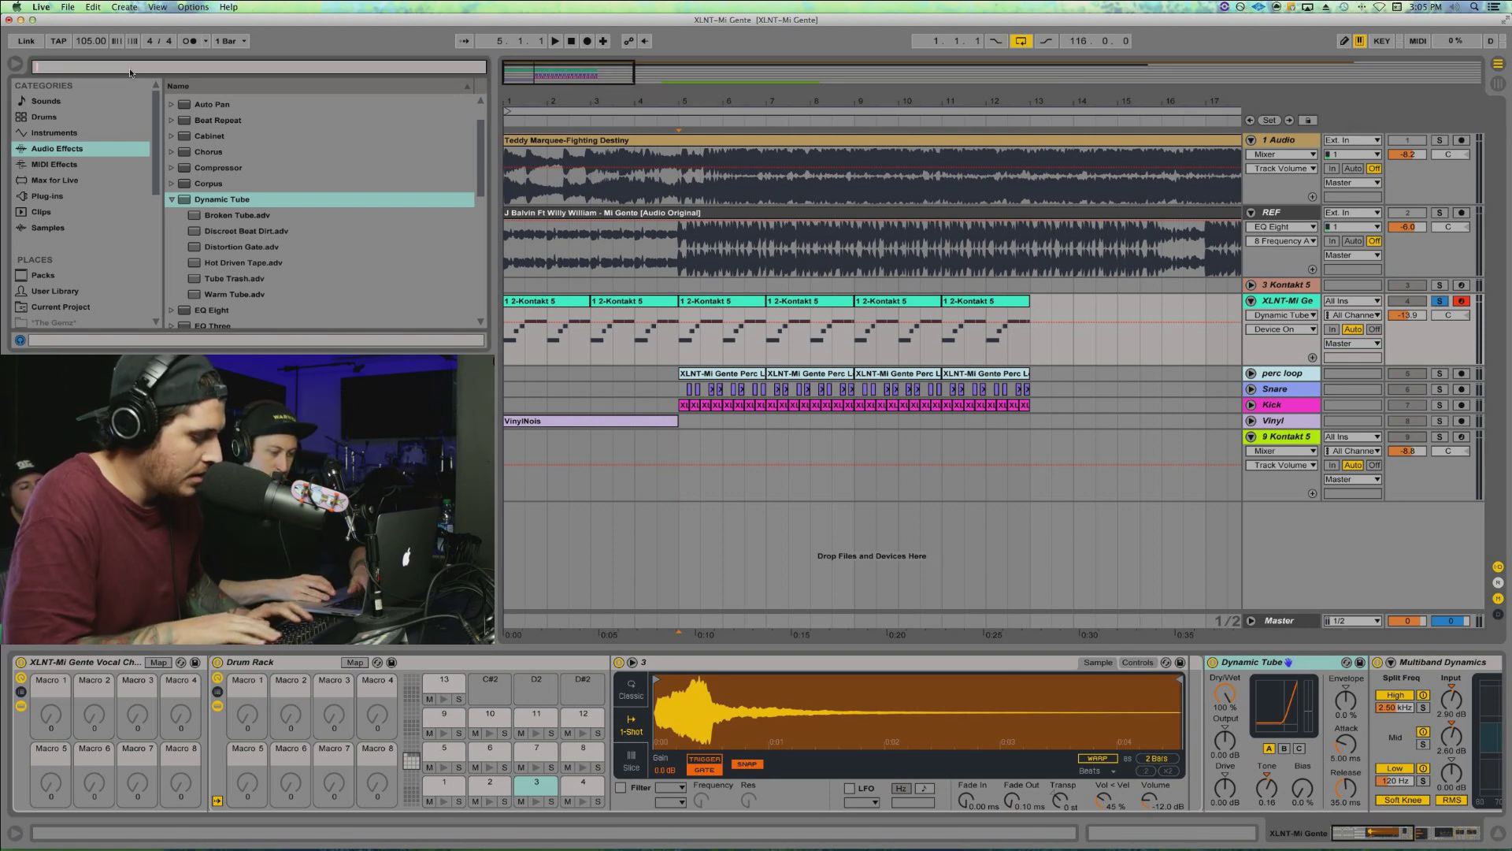
text(brass)
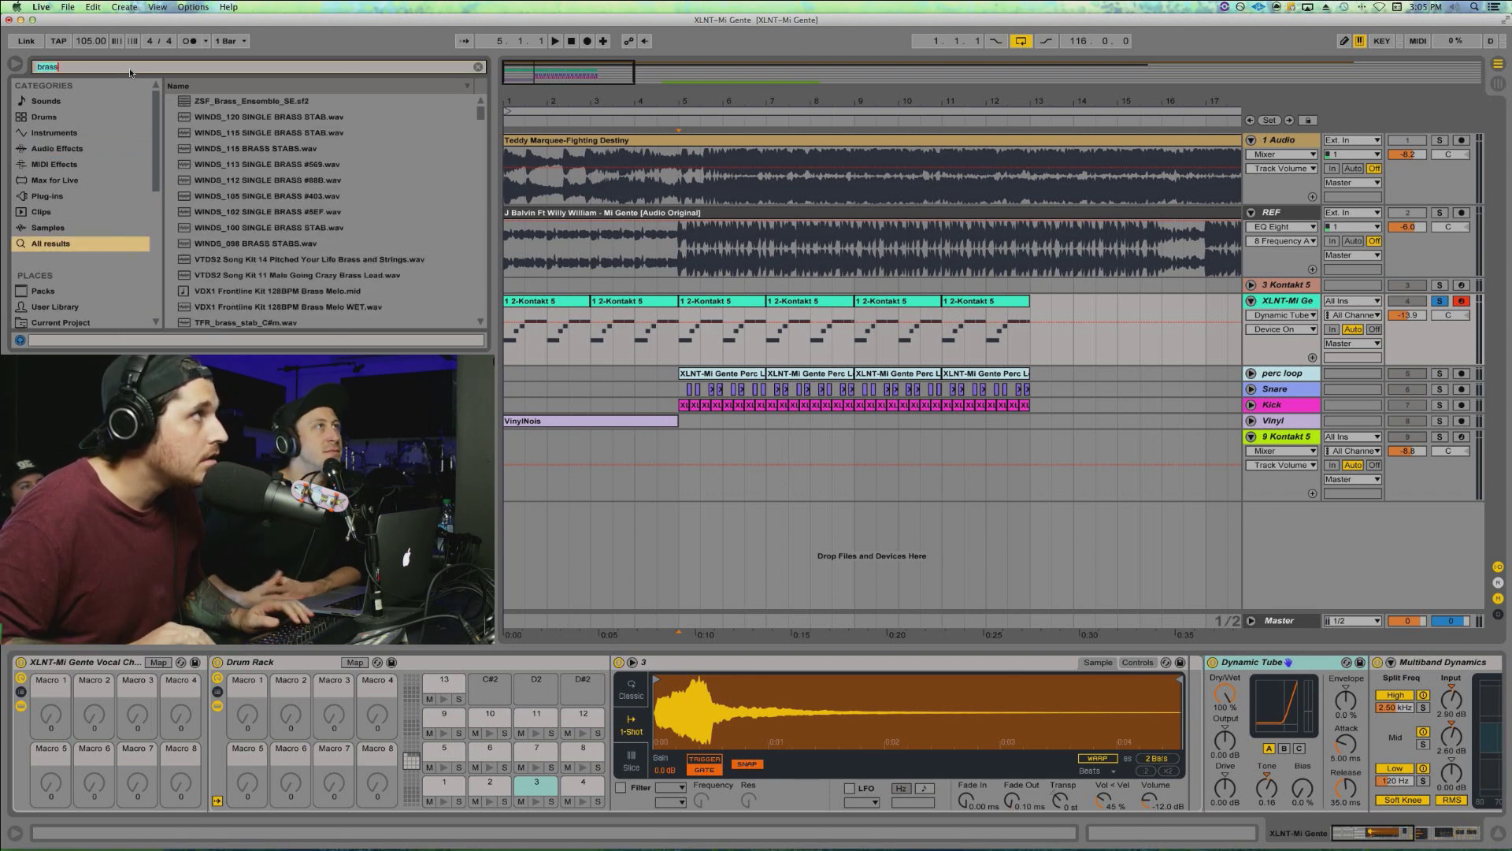
key(Down)
key(Down)
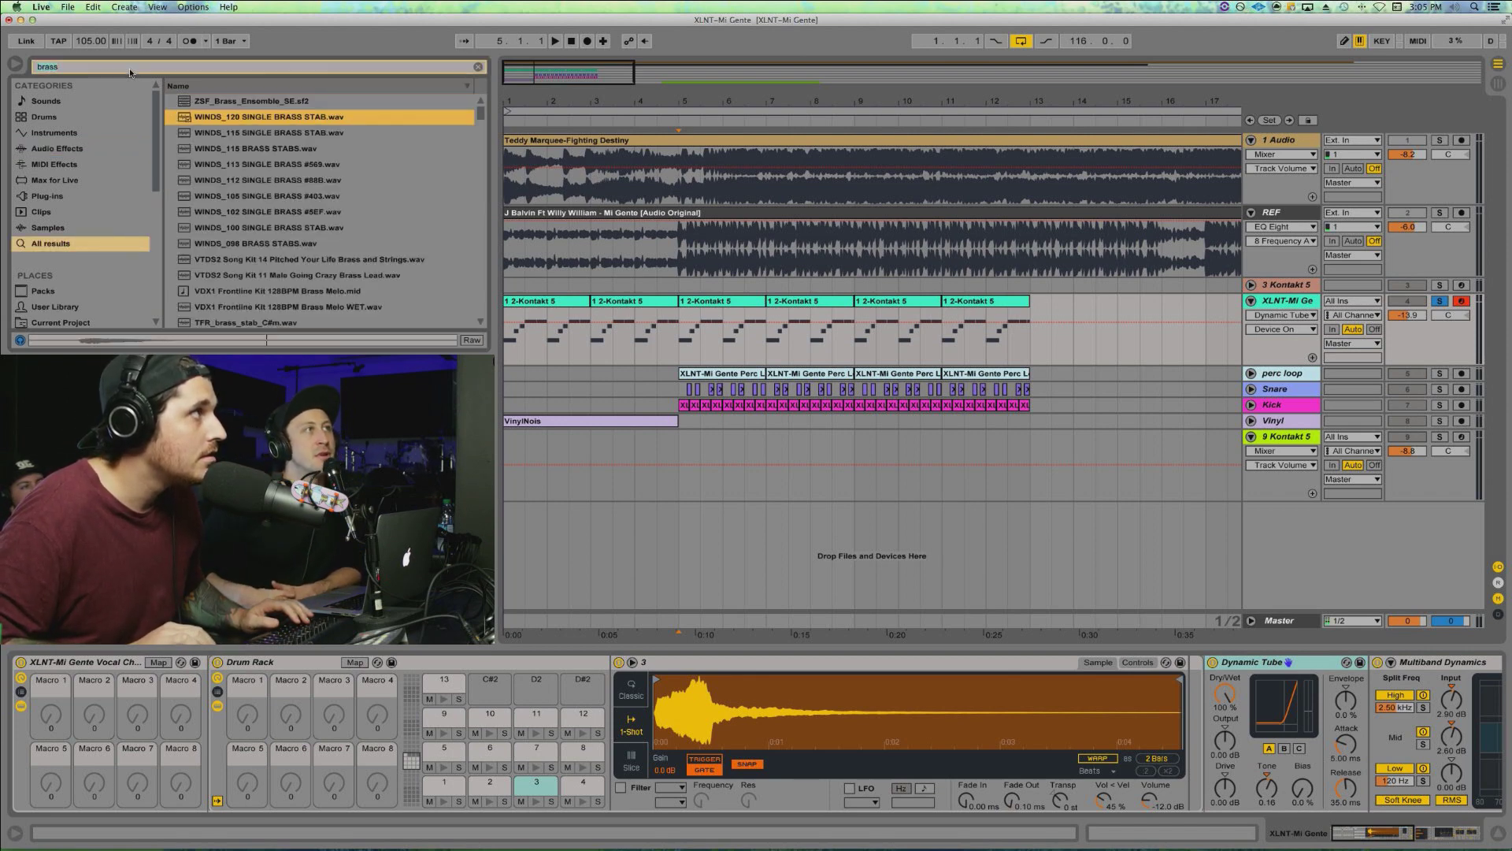
key(Down)
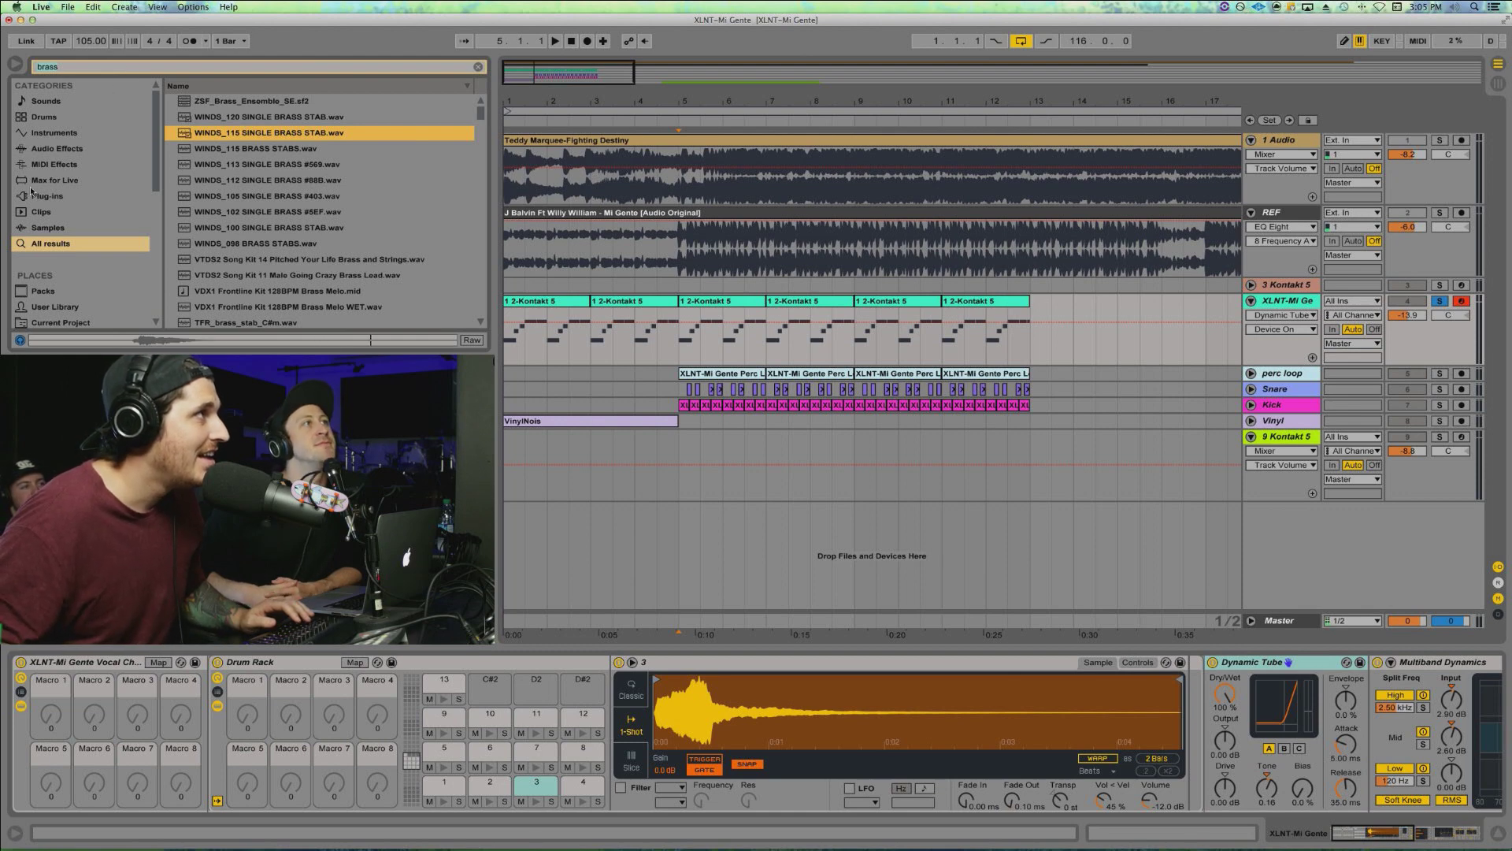
Preview the brass results from the VTDS2 Song Kit 14 sample through TFR_brass_stab_C#m.wav
click(245, 266)
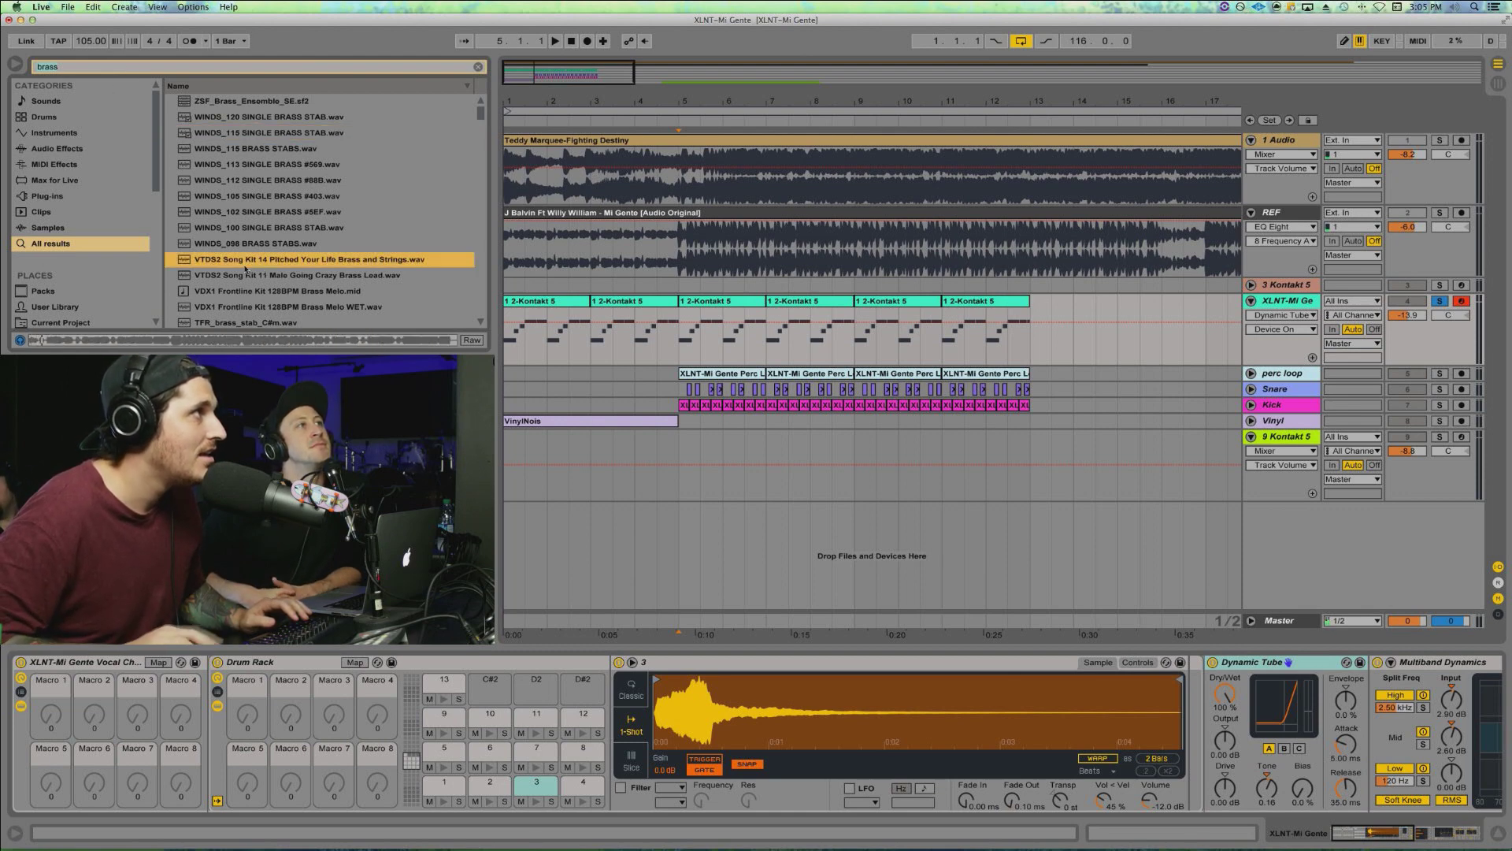
key(Down)
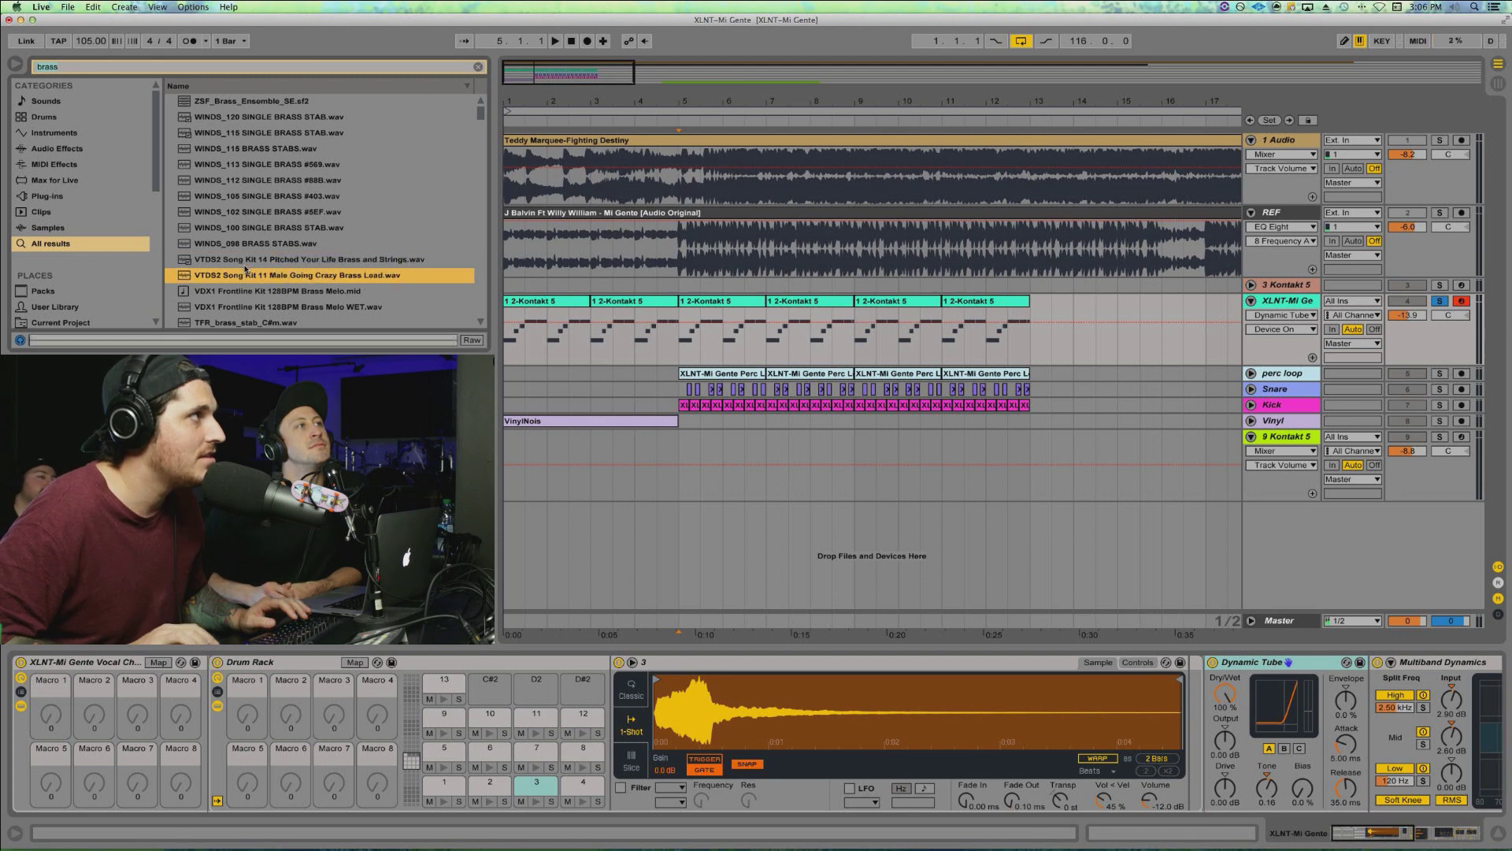
key(Down)
key(Down)
key(Down)
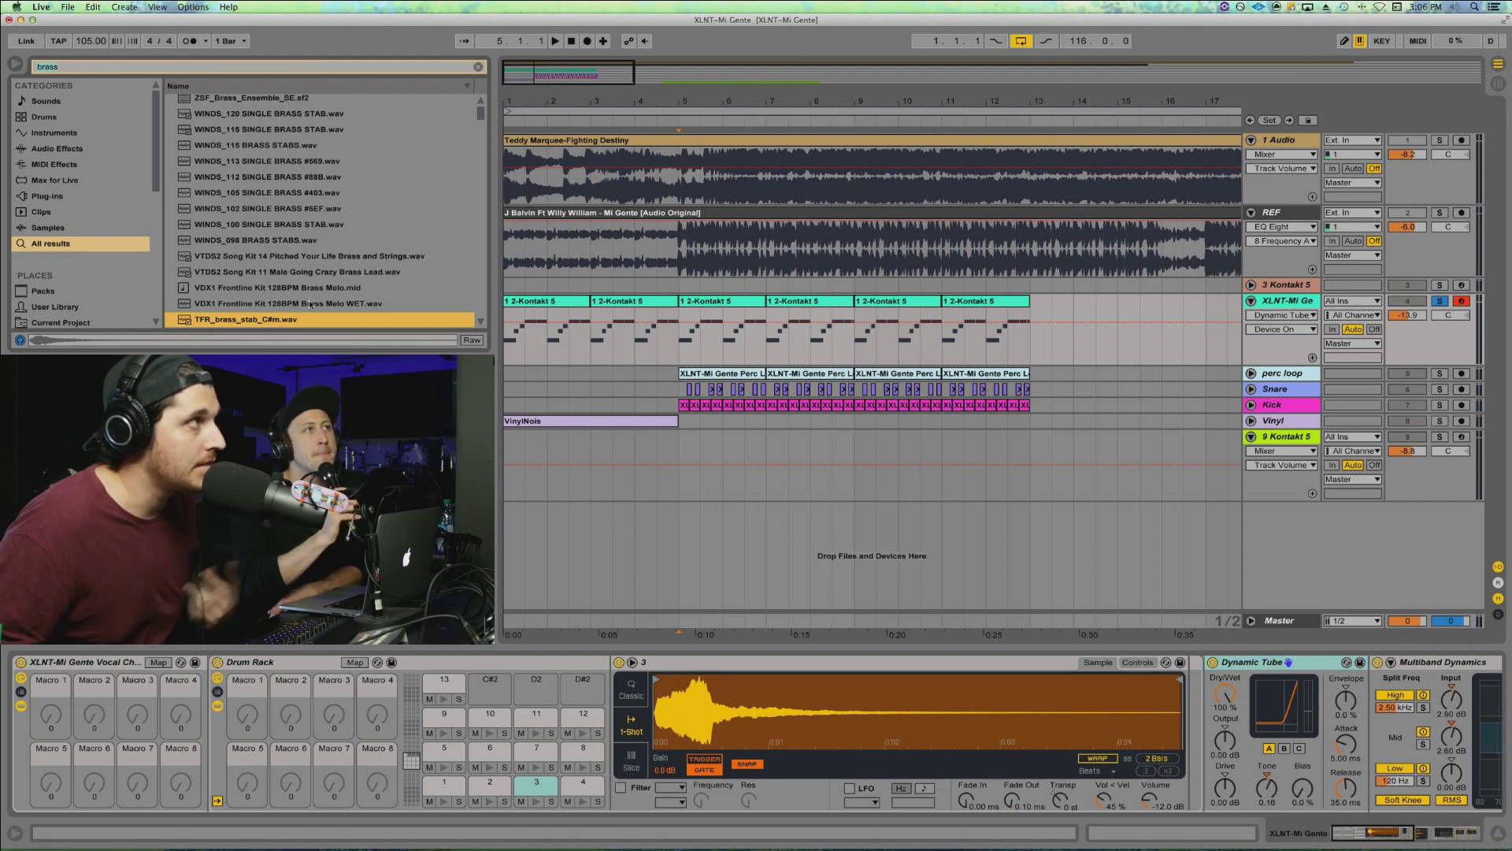
Preview the TAH3 kit's 070 Am brass samples further down the results
scroll(312, 304, down, 3)
click(253, 286)
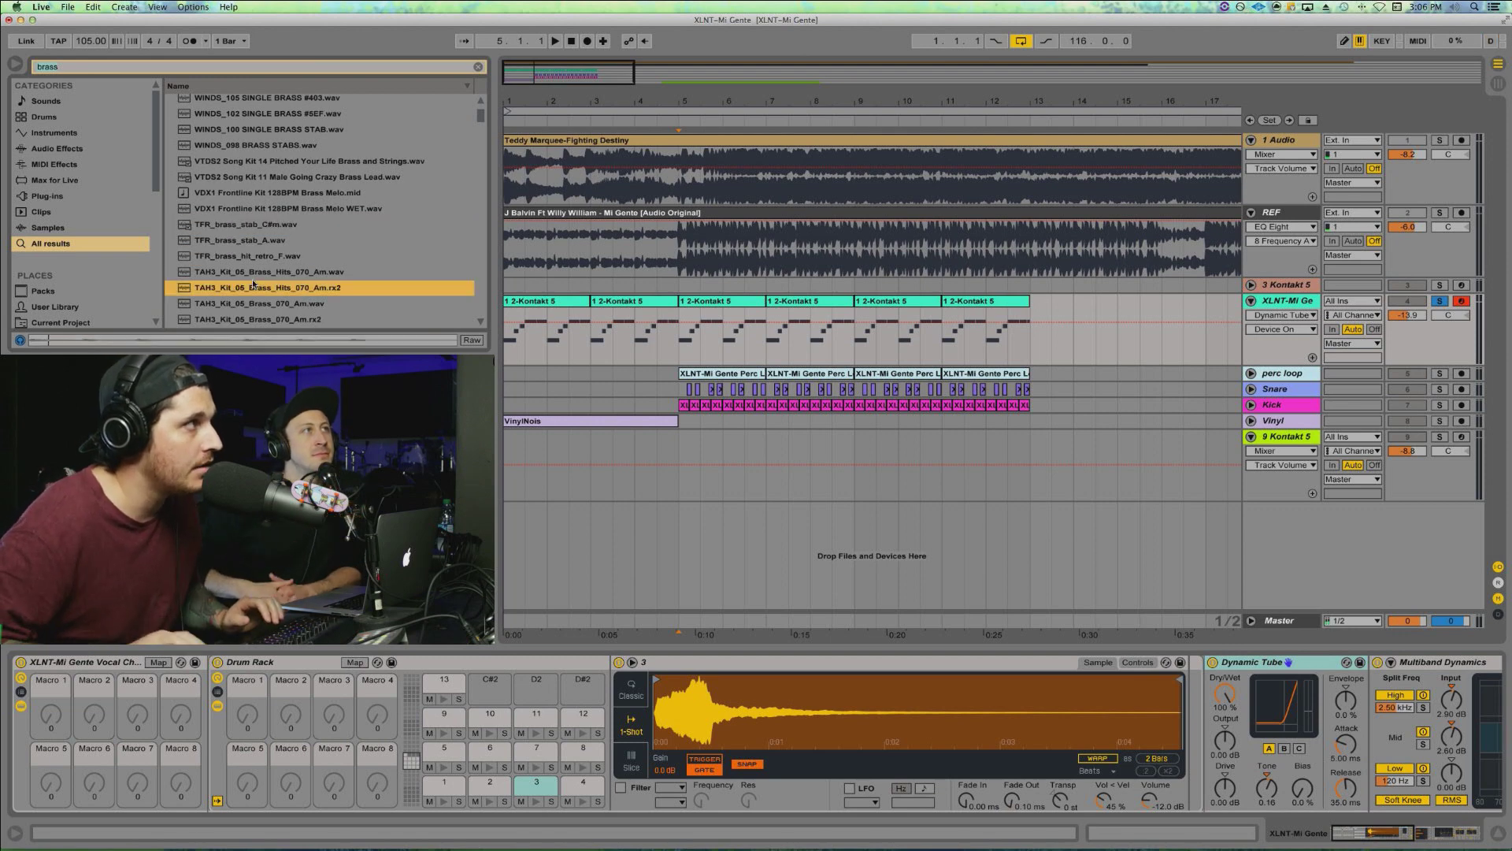
key(Down)
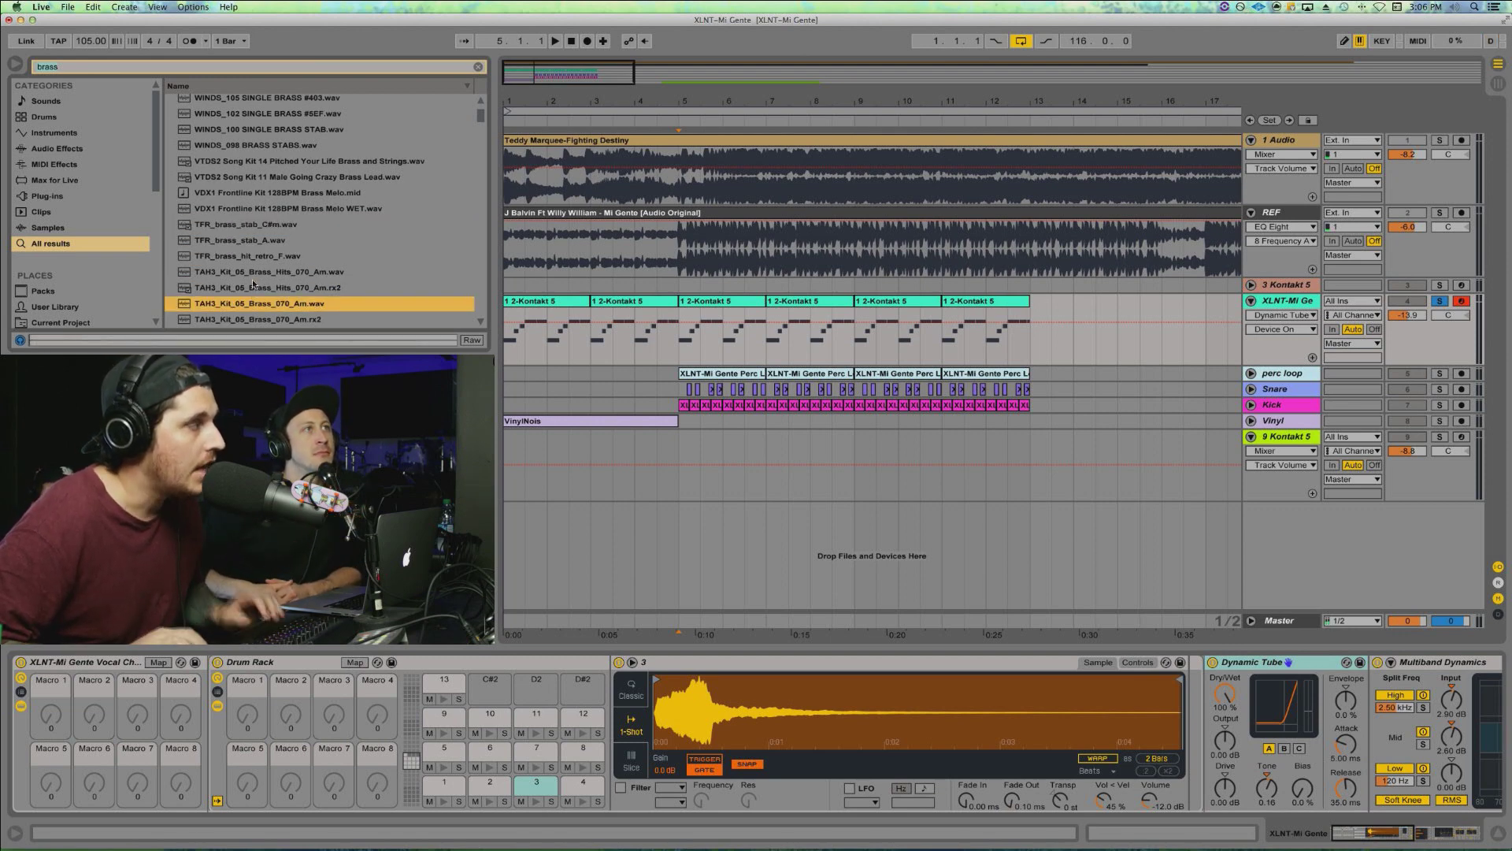
key(Down)
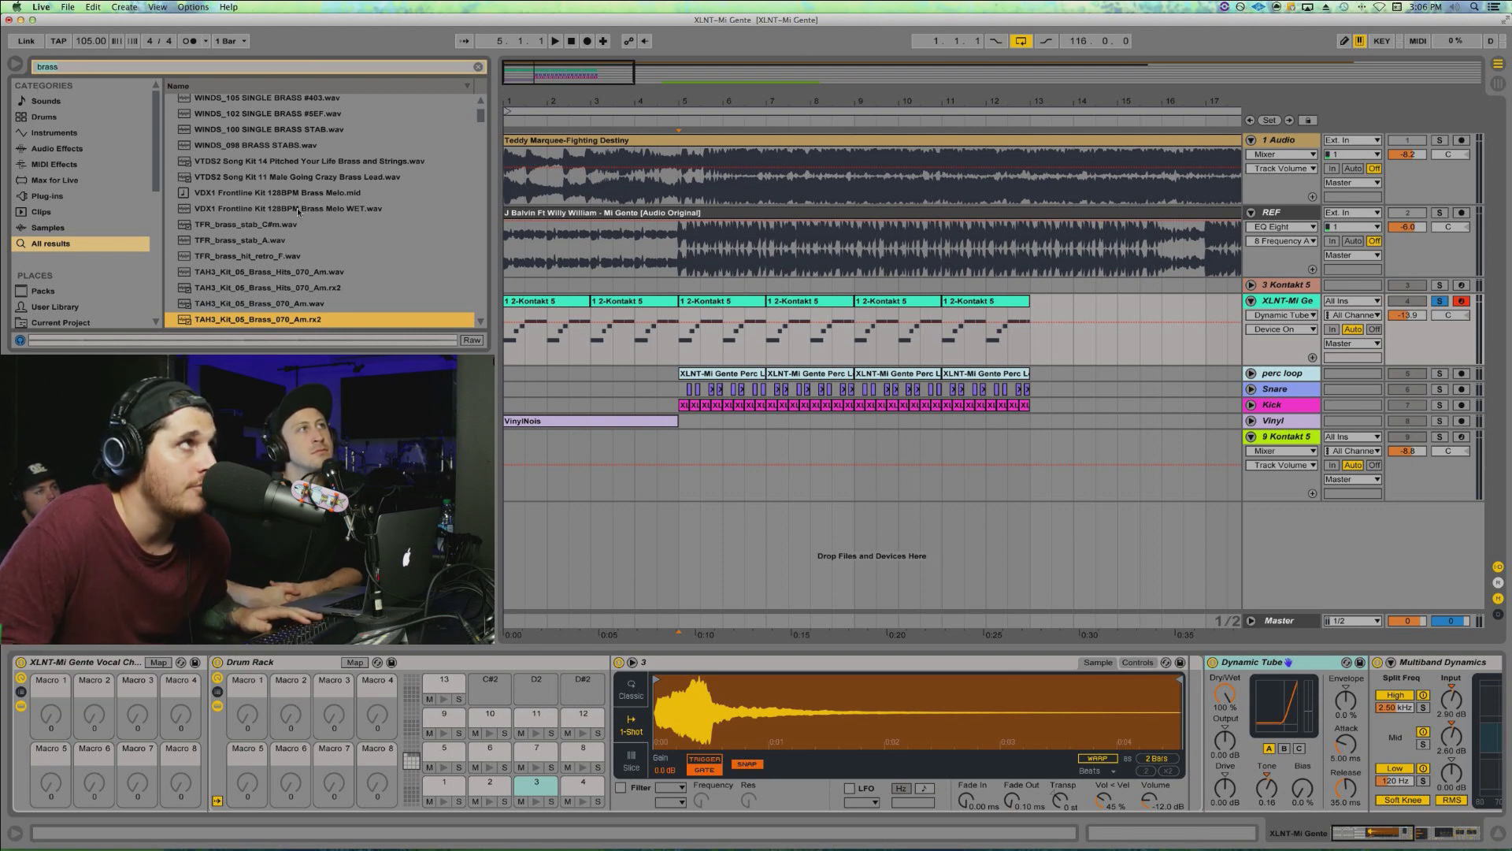
Solo the REF track instead of XLNT-Mi Gente and play the reference song from its beginning
drag(556, 102, 557, 130)
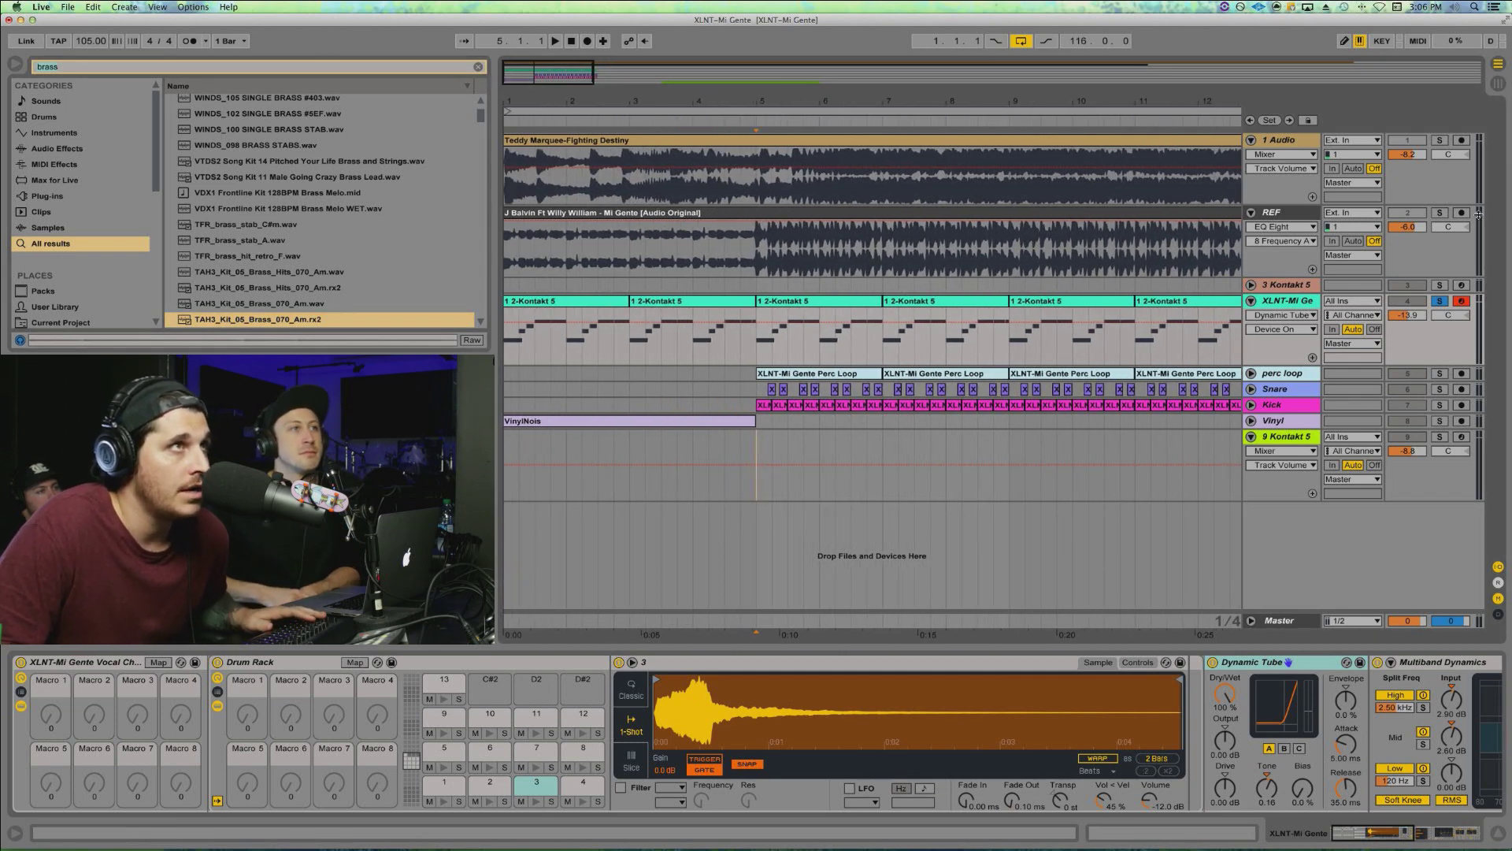
click(1439, 213)
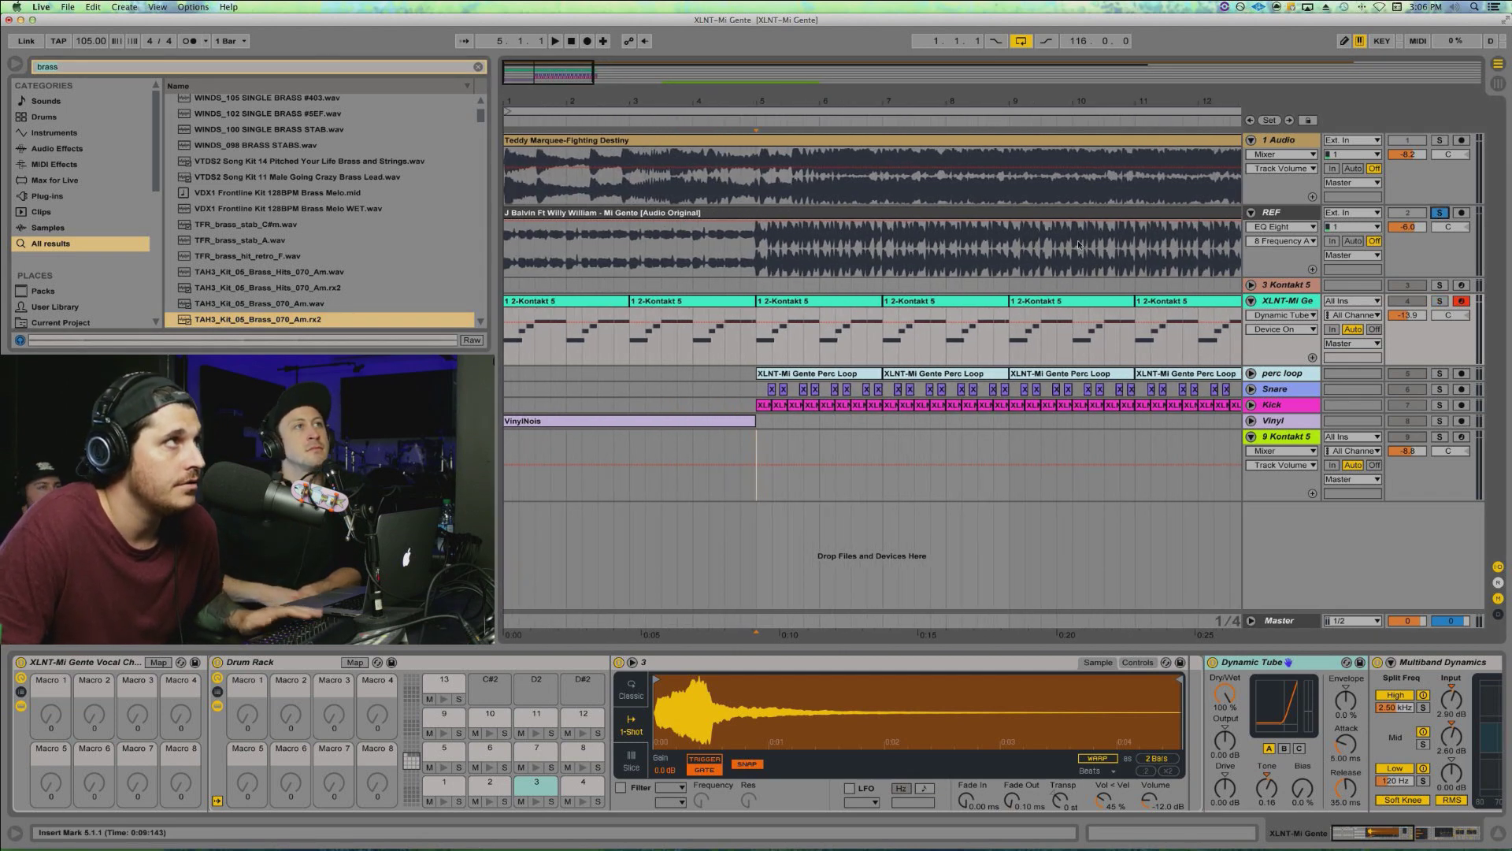
click(622, 278)
click(536, 212)
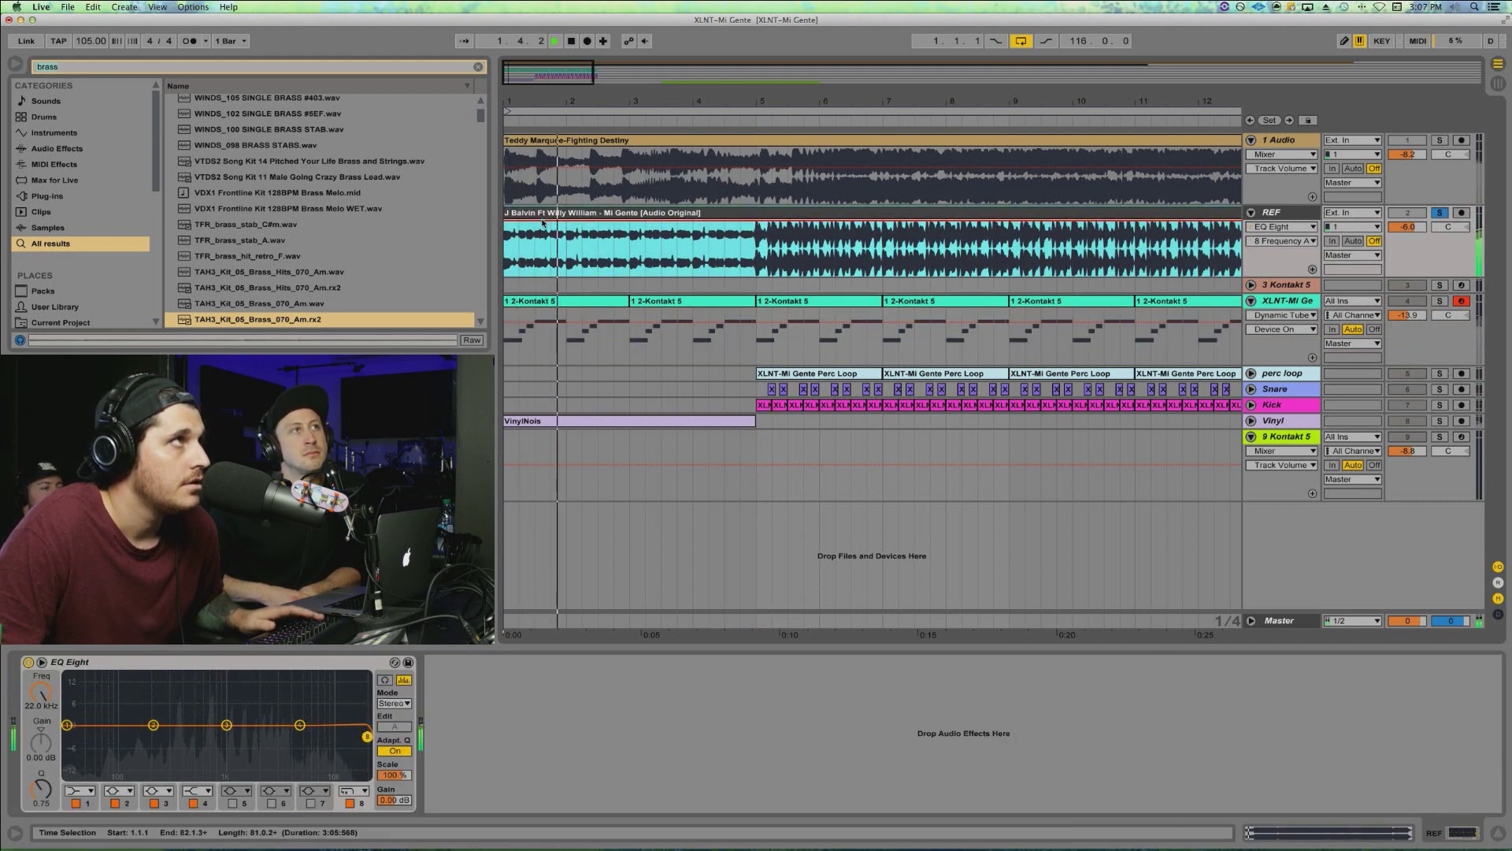
key(minus)
key(minus)
key(space)
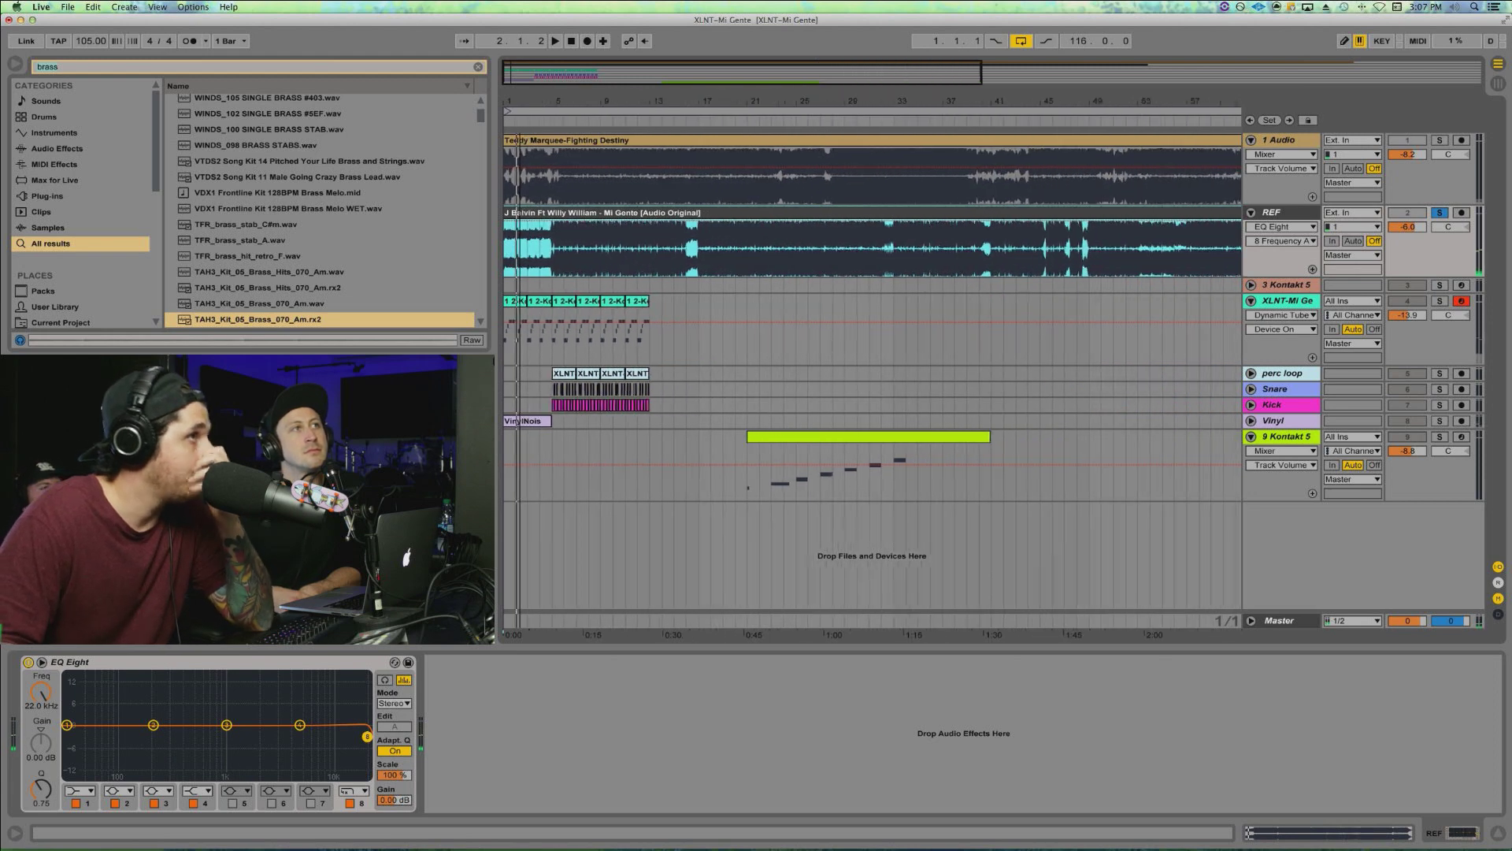
Solo the 9 Kontakt 5 track instead of REF and play its MIDI clip from bar 21
key(super+a)
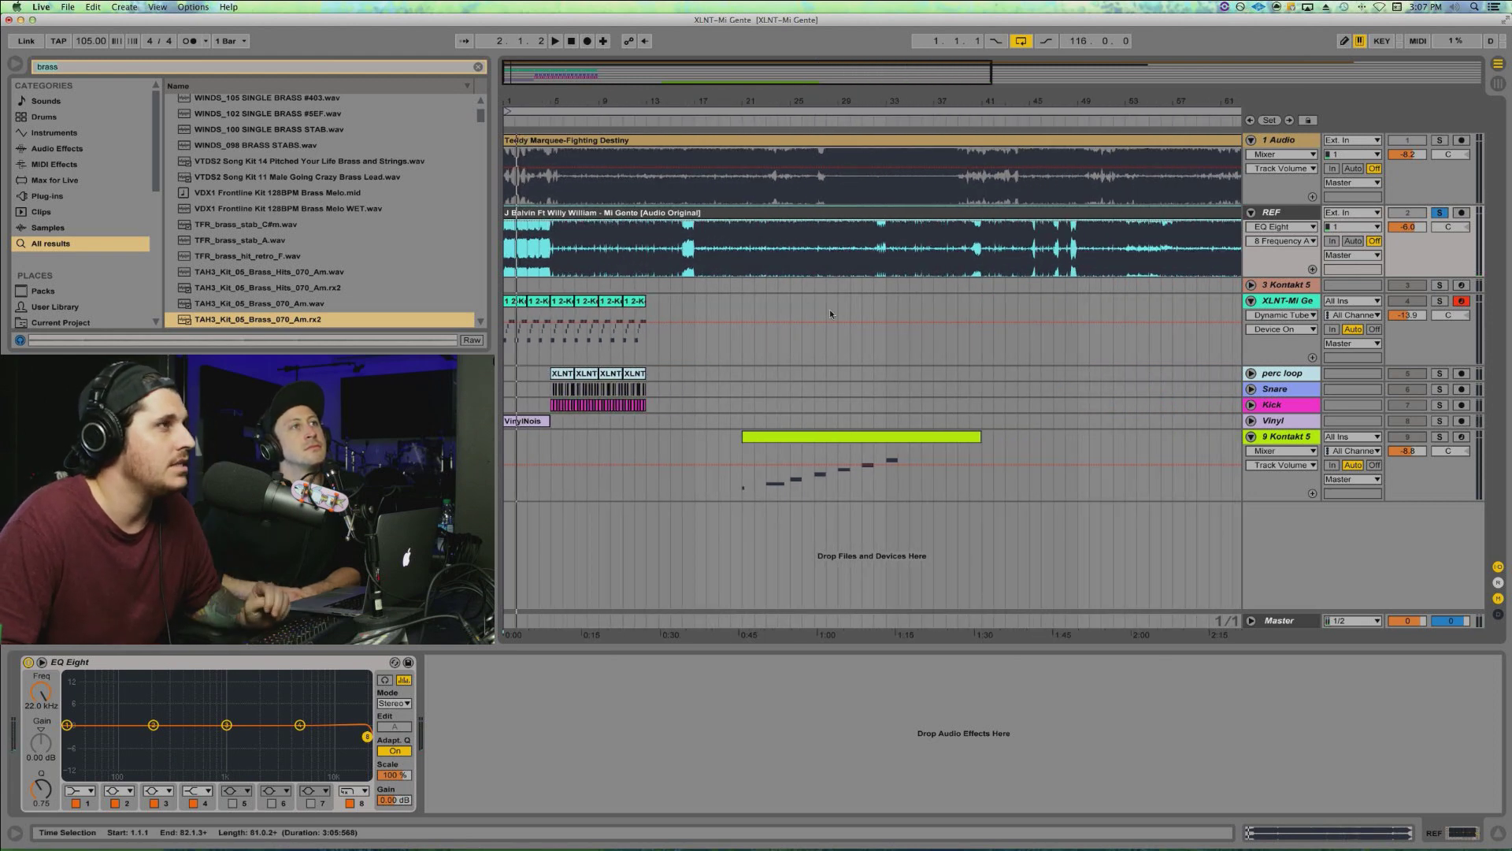
click(780, 437)
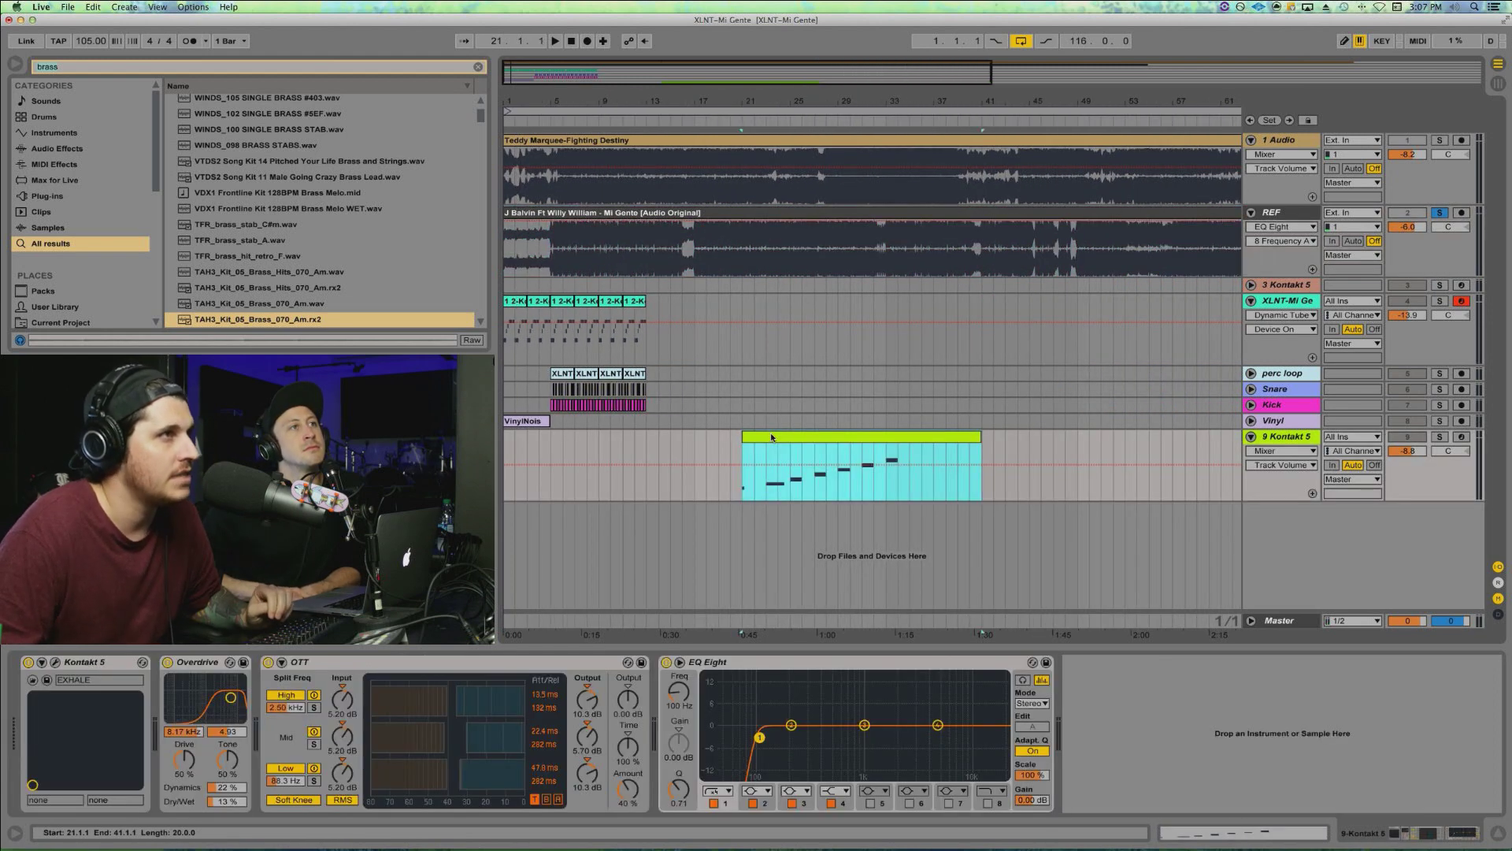
click(1441, 437)
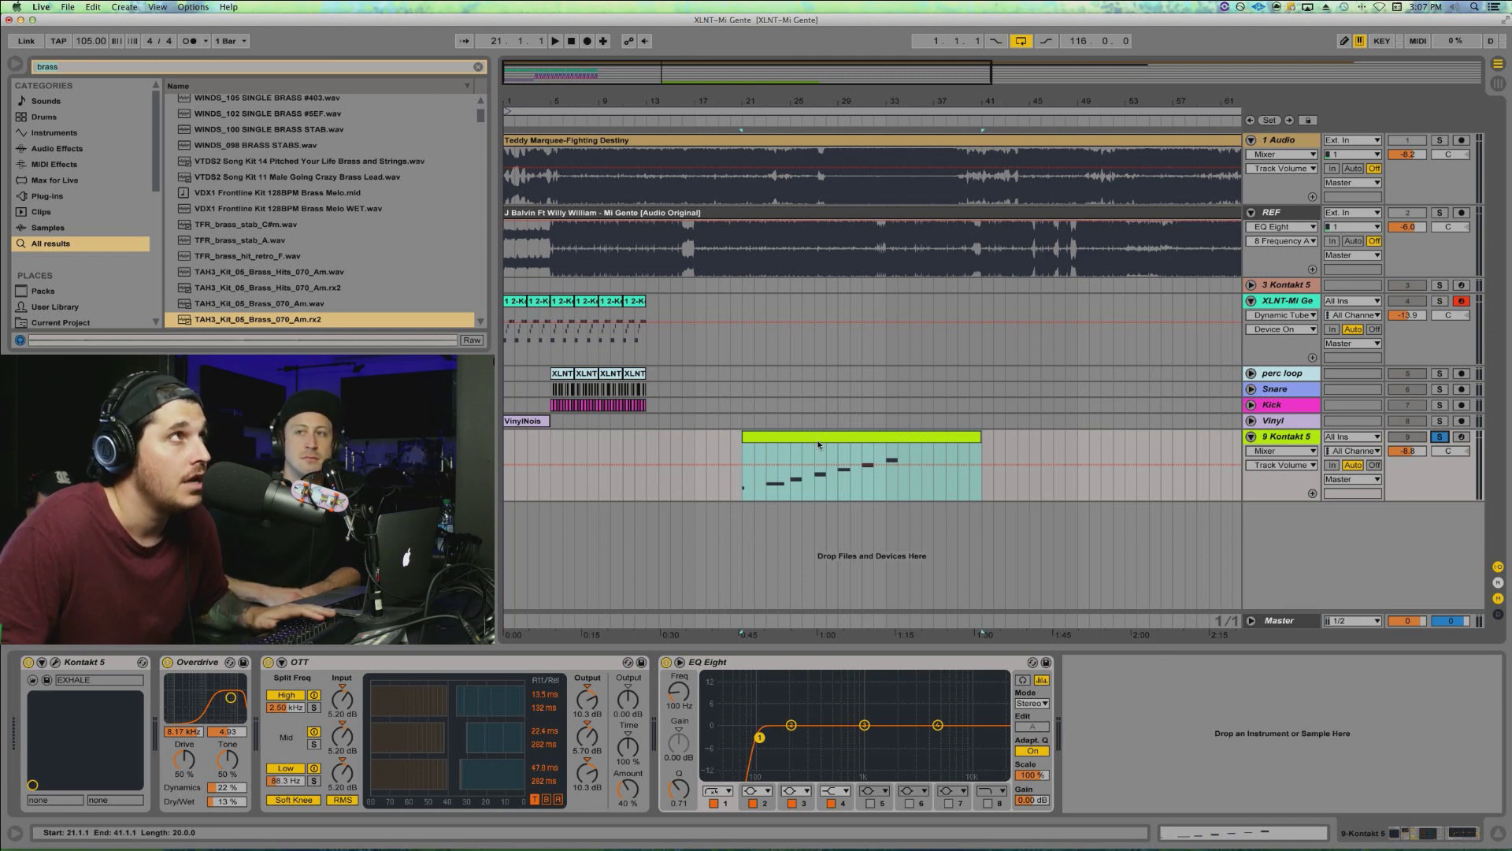
drag(750, 101, 749, 236)
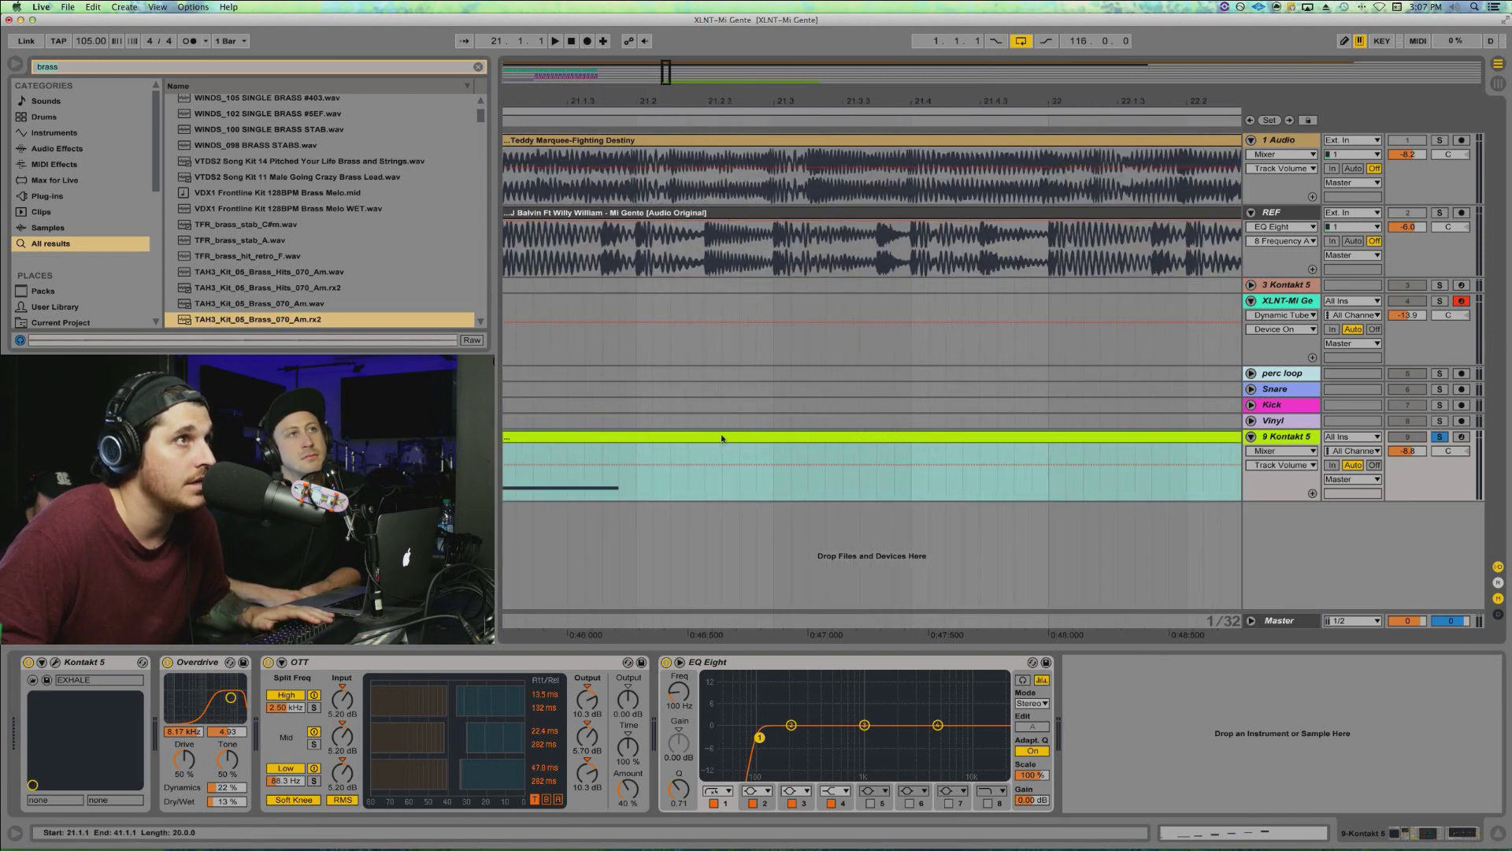
key(space)
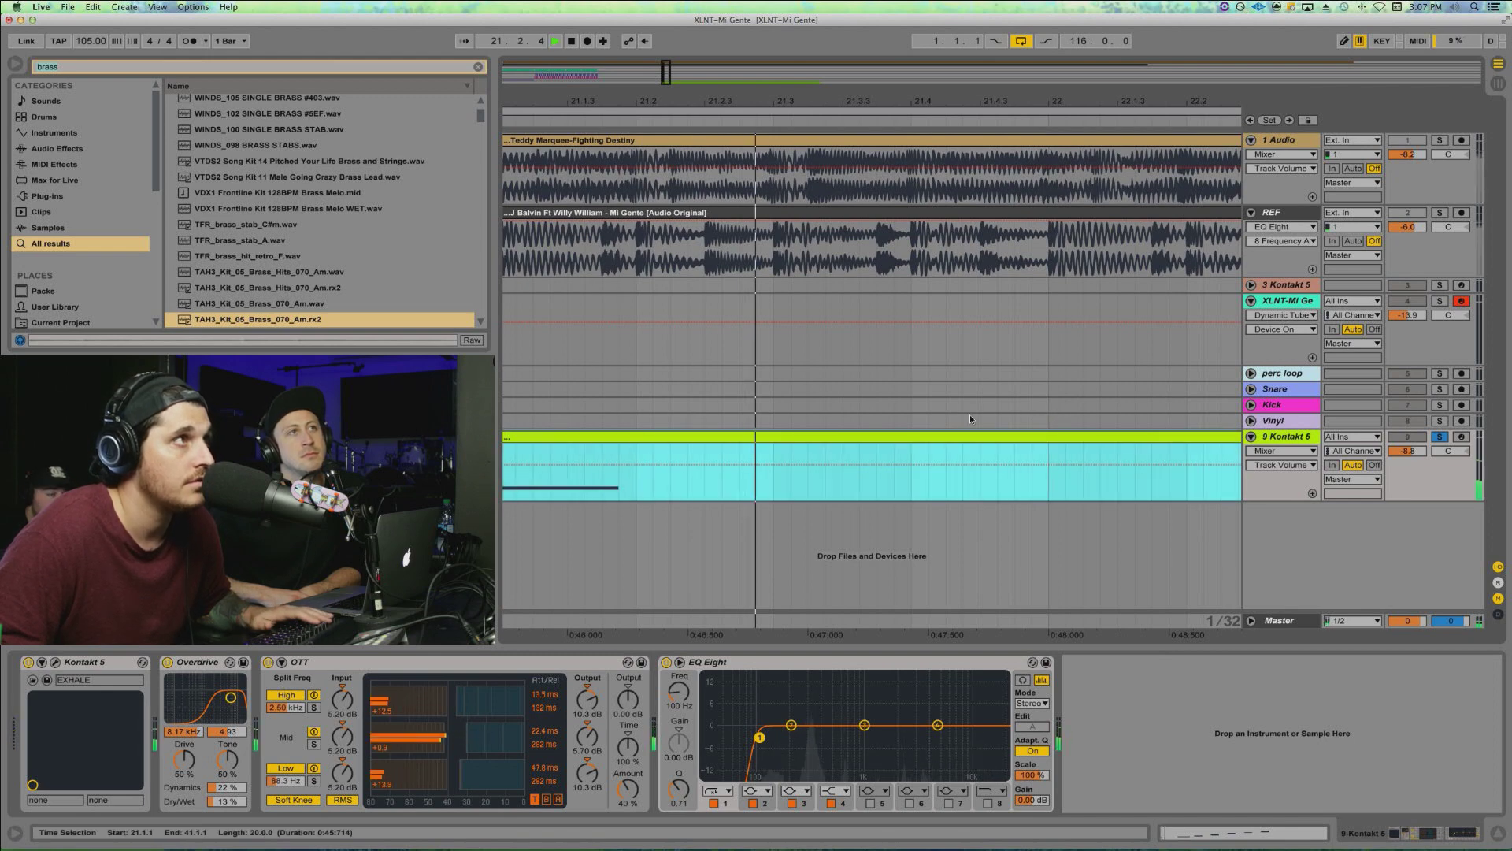
key(minus)
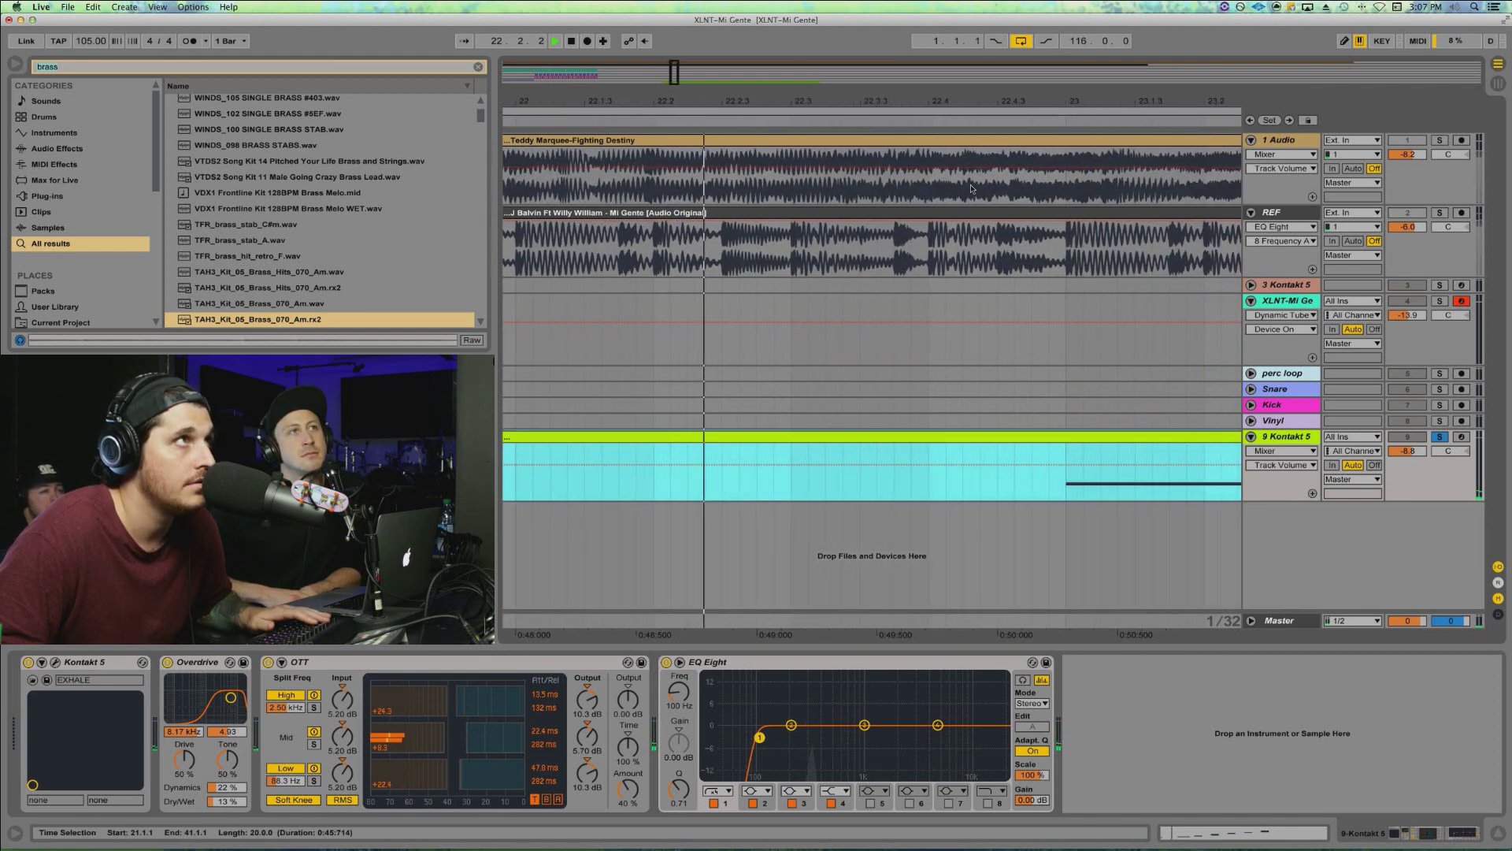
key(minus)
key(minus)
key(space)
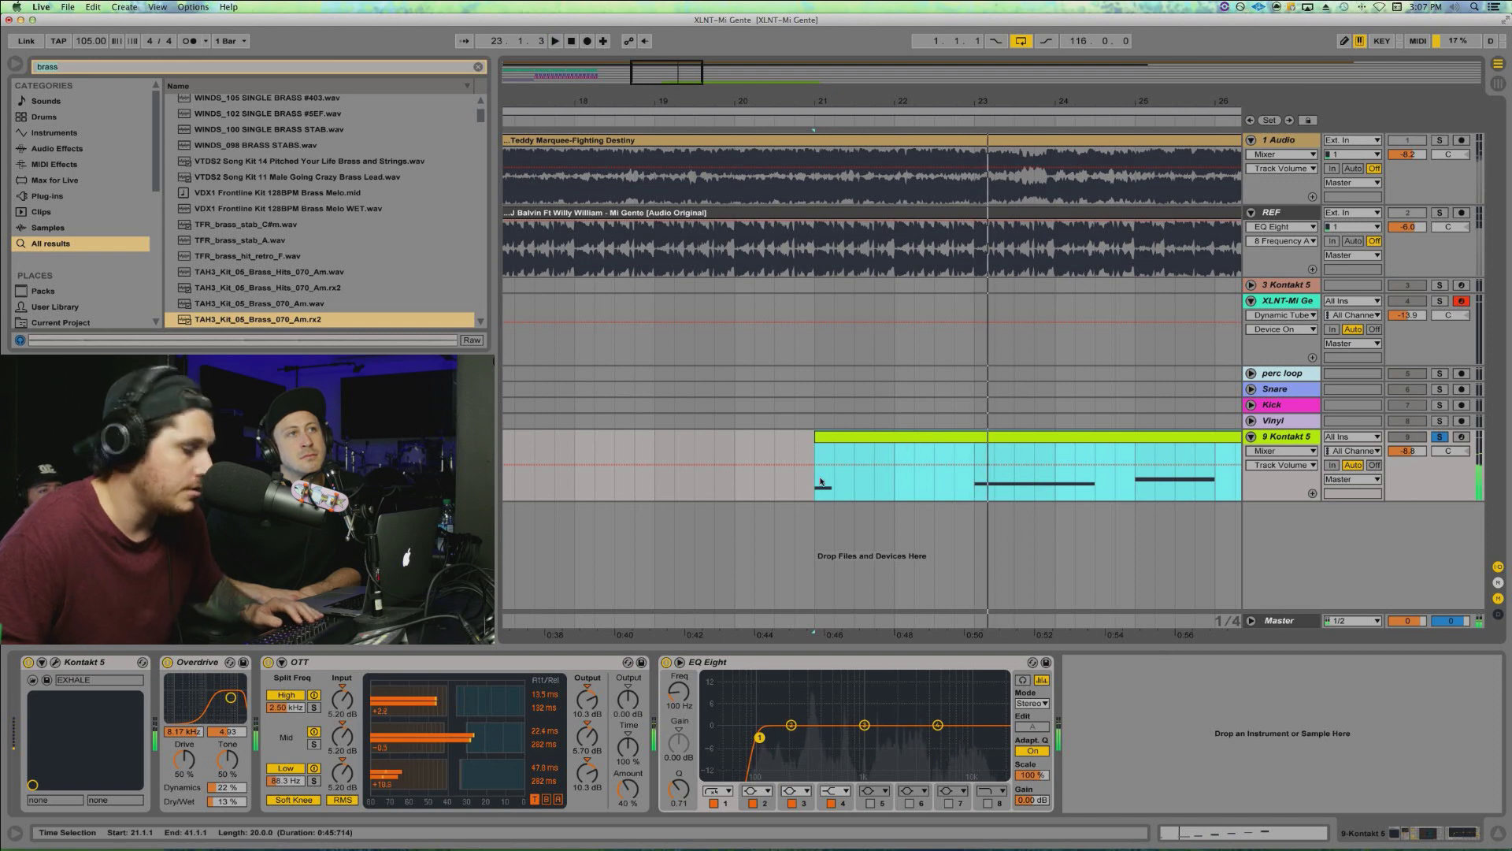
Insert an audio track below 9 Kontakt 5, set its input to Resampling and arm it for recording
click(796, 518)
key(super+t)
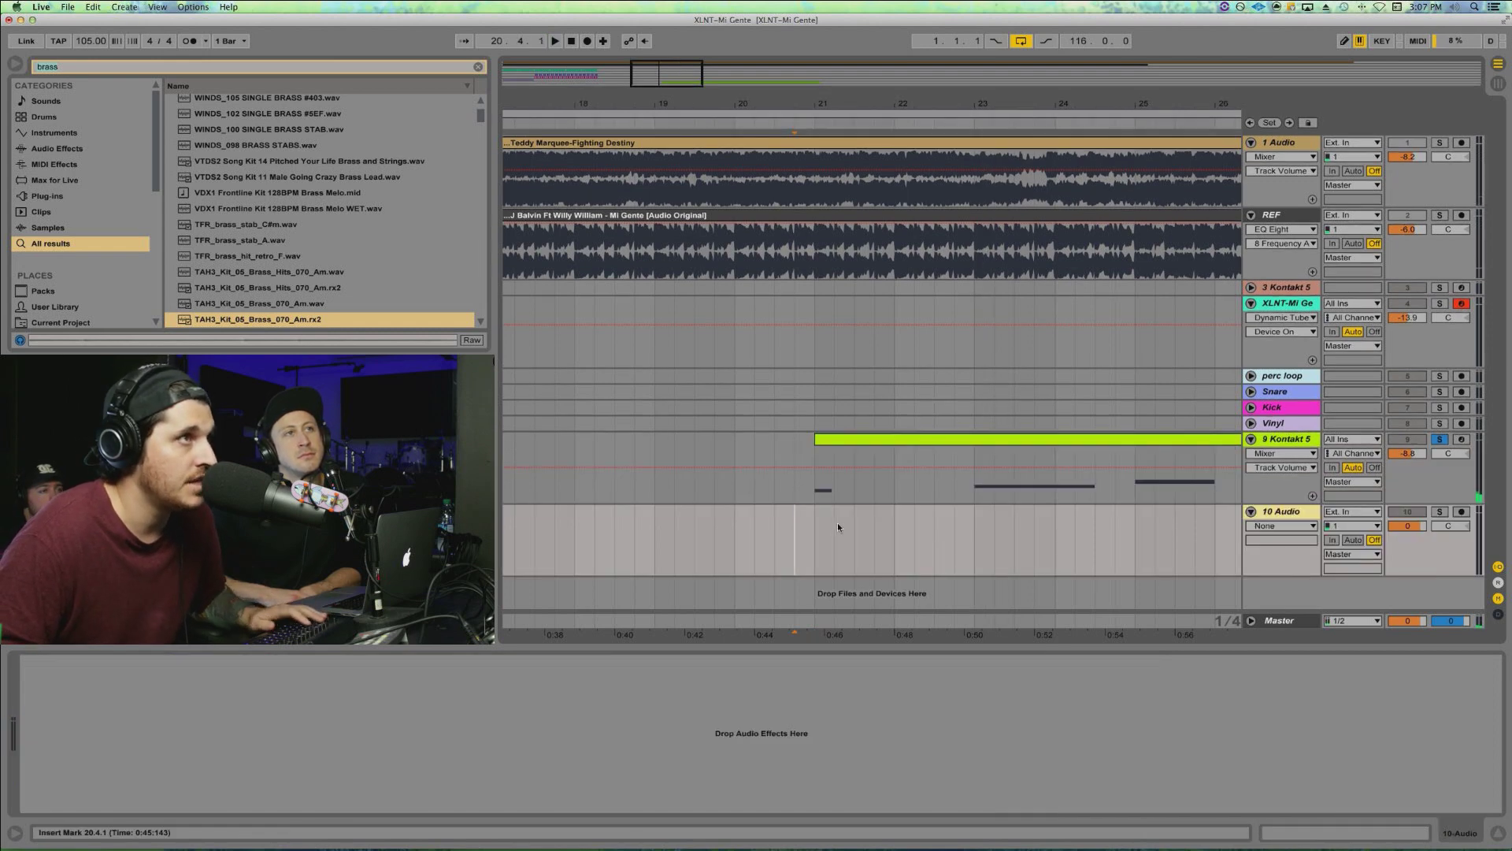
click(1359, 510)
click(1348, 523)
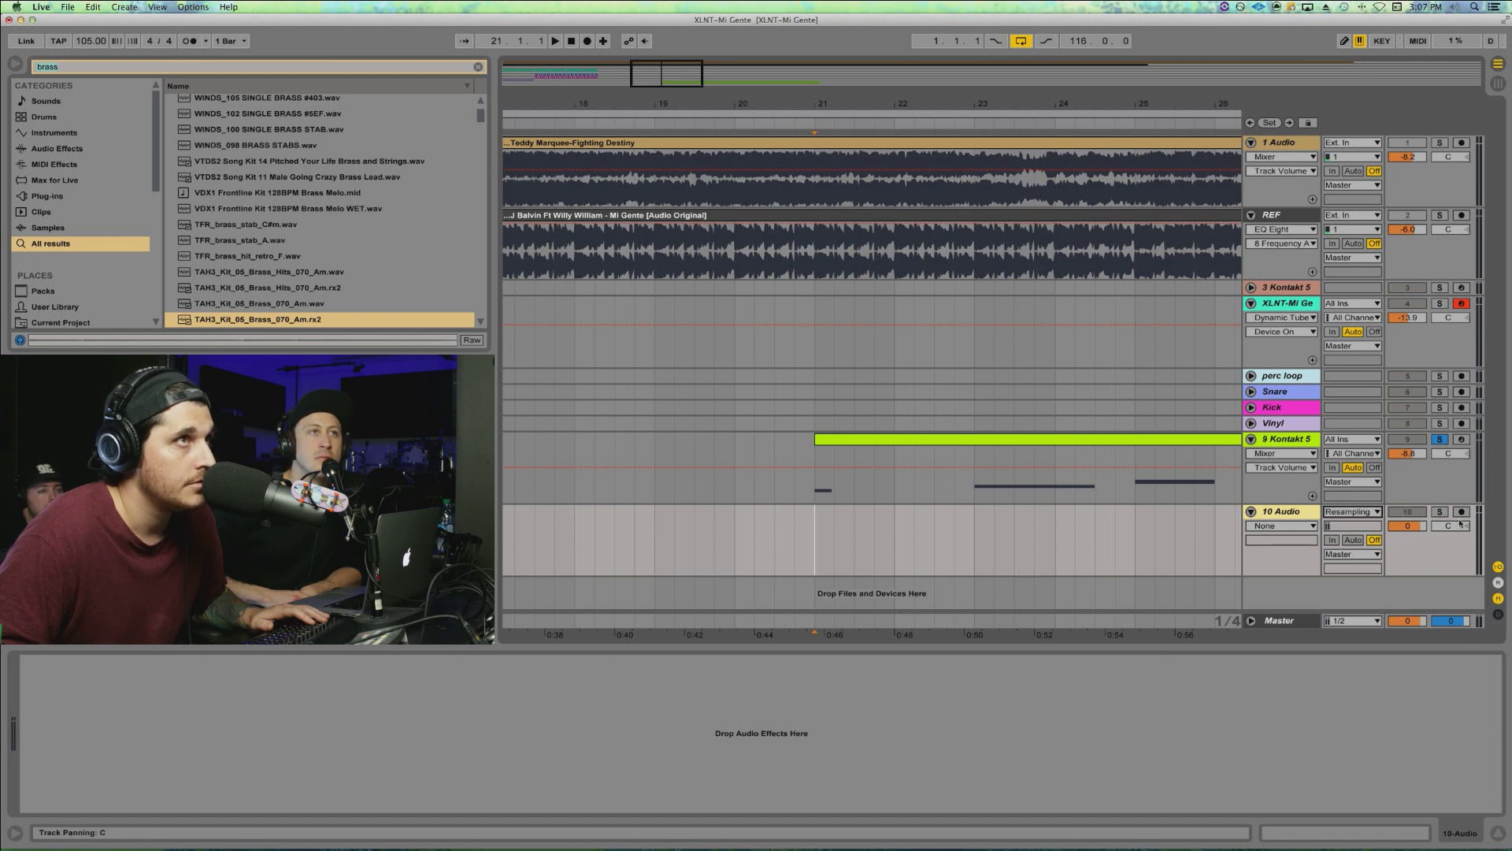
click(1461, 512)
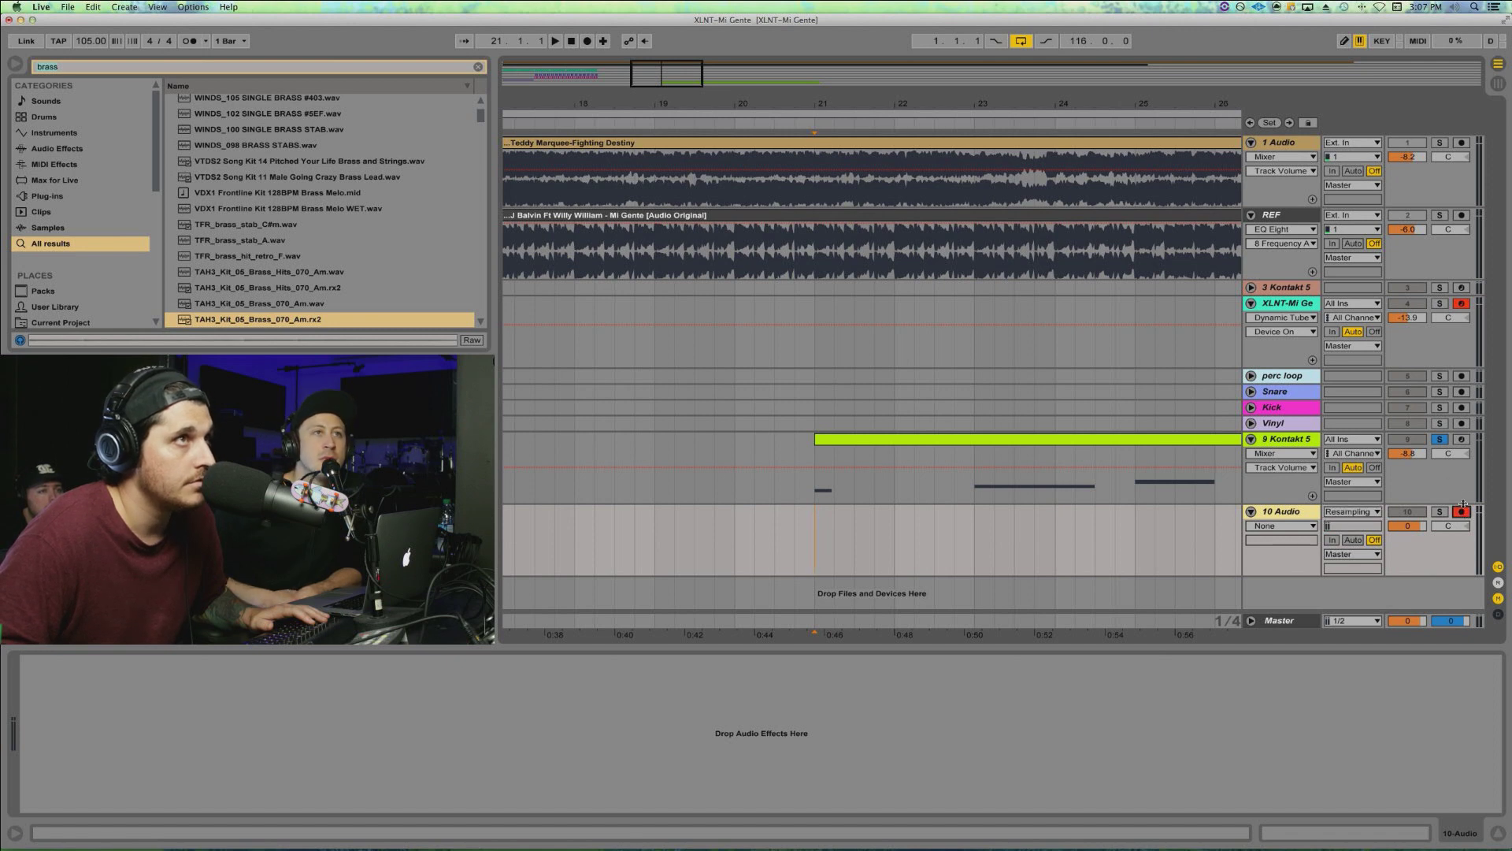
Try to record the soloed Kontakt chops onto the 10 Audio track from bar 21 to bar 25
click(586, 41)
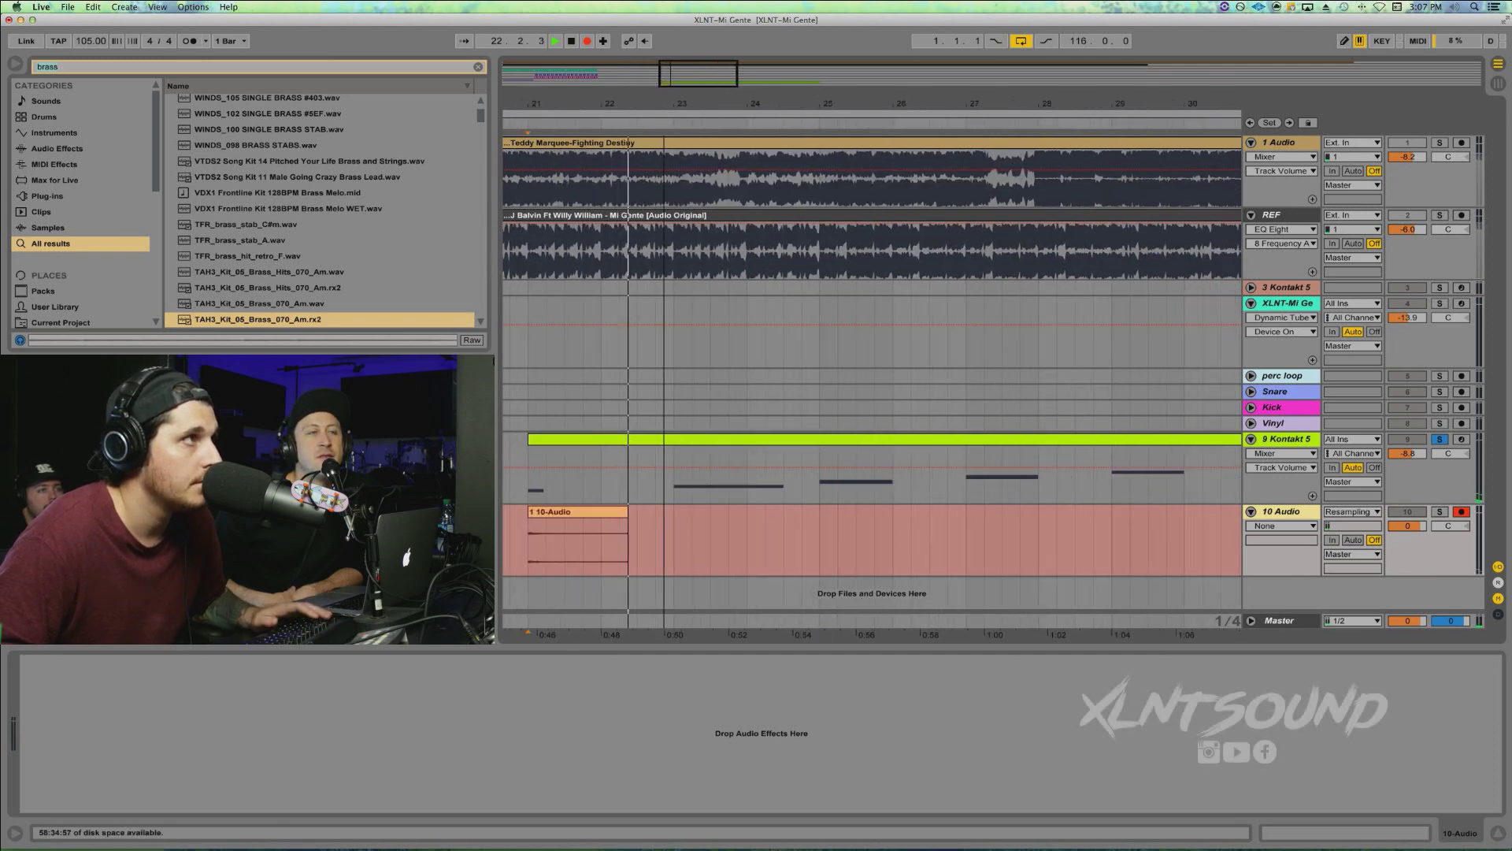
drag(666, 118, 666, 108)
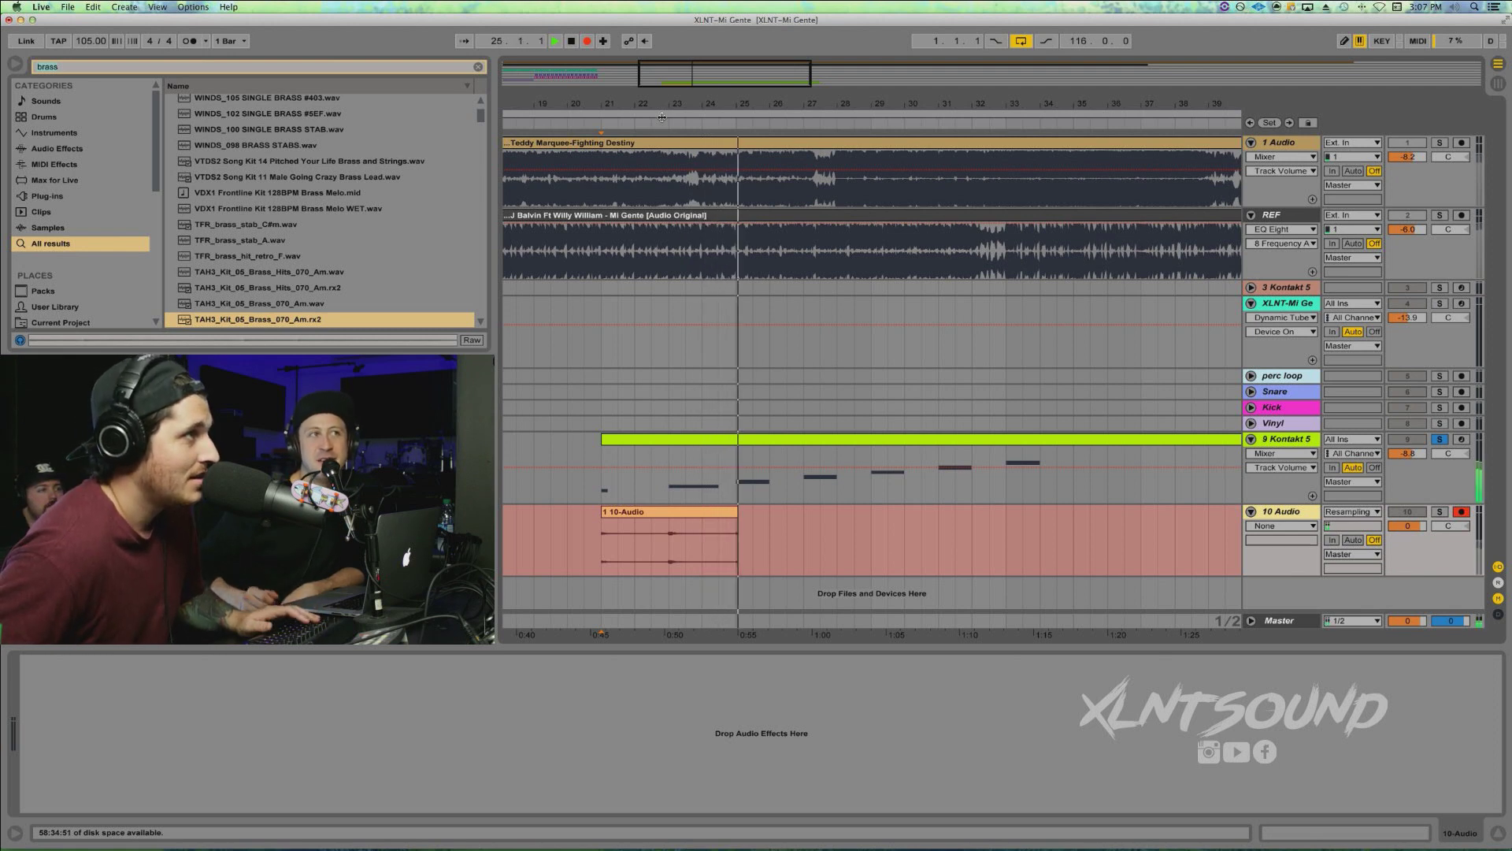
key(space)
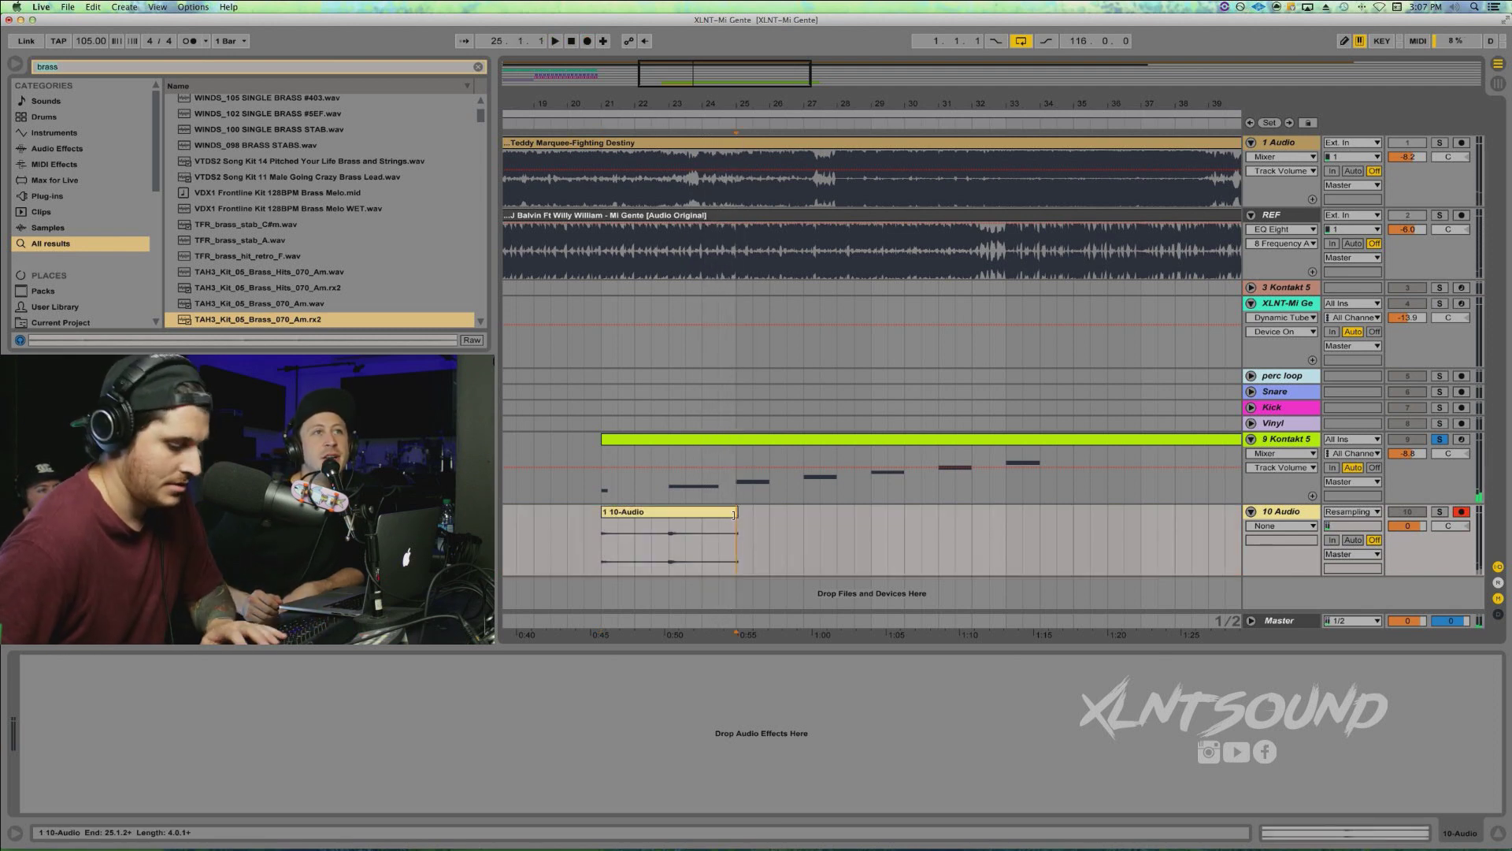
drag(734, 522, 749, 533)
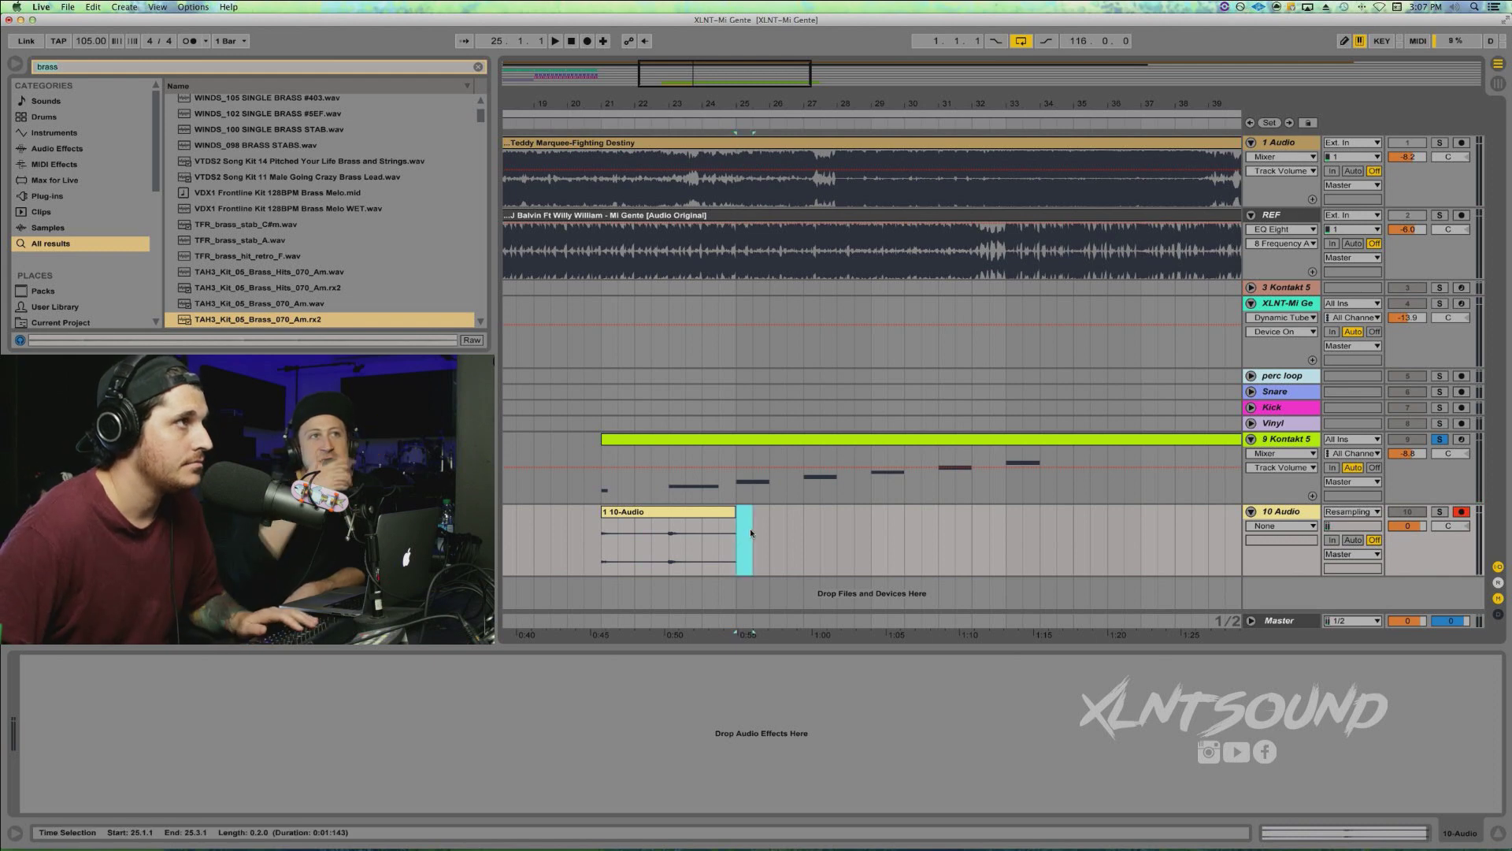
Freeze the 9 Kontakt 5 track
click(730, 455)
click(733, 438)
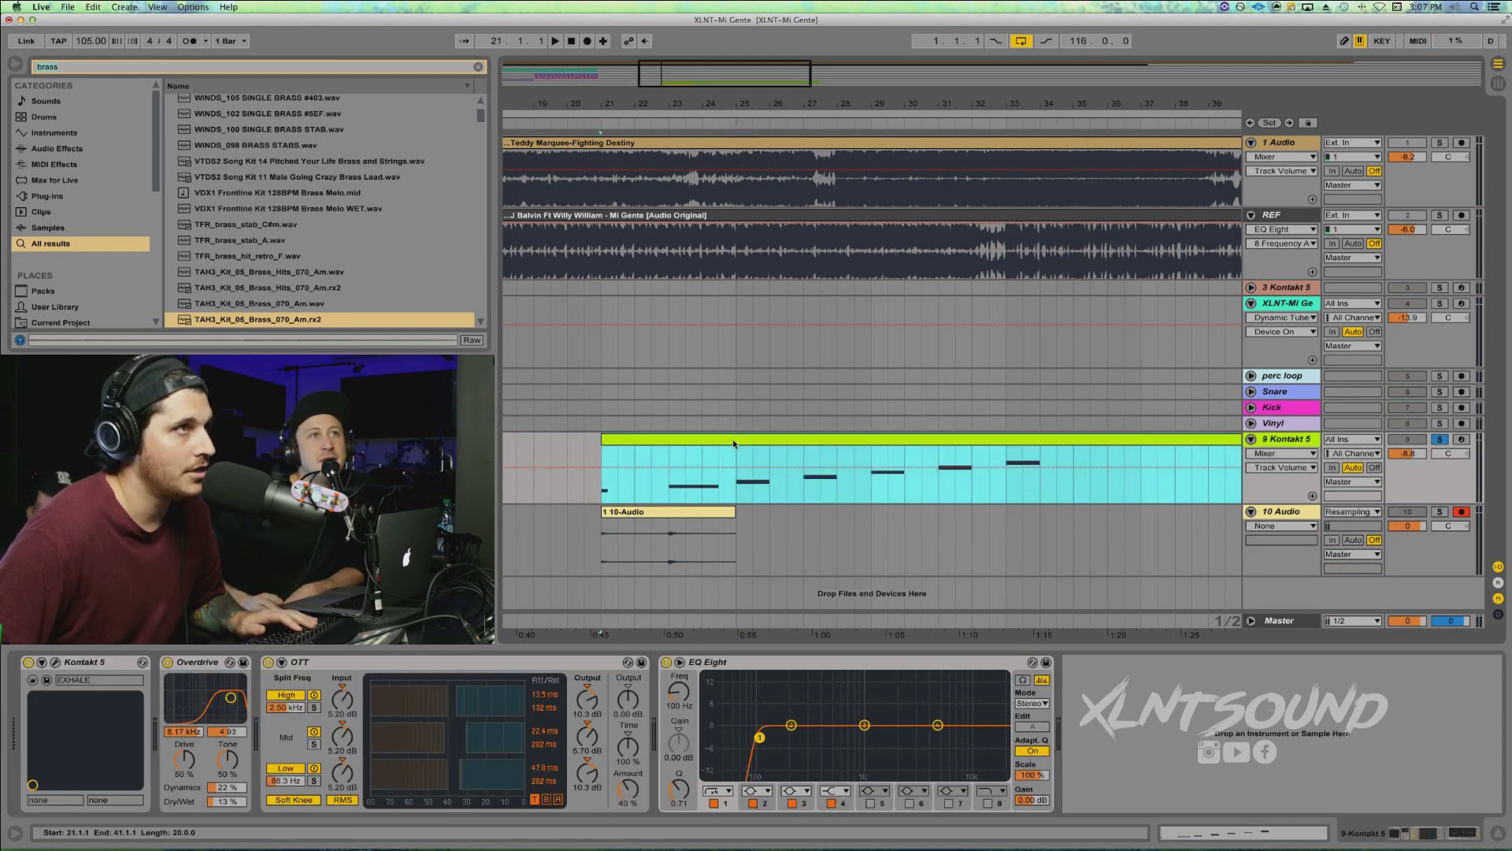
right_click(1271, 441)
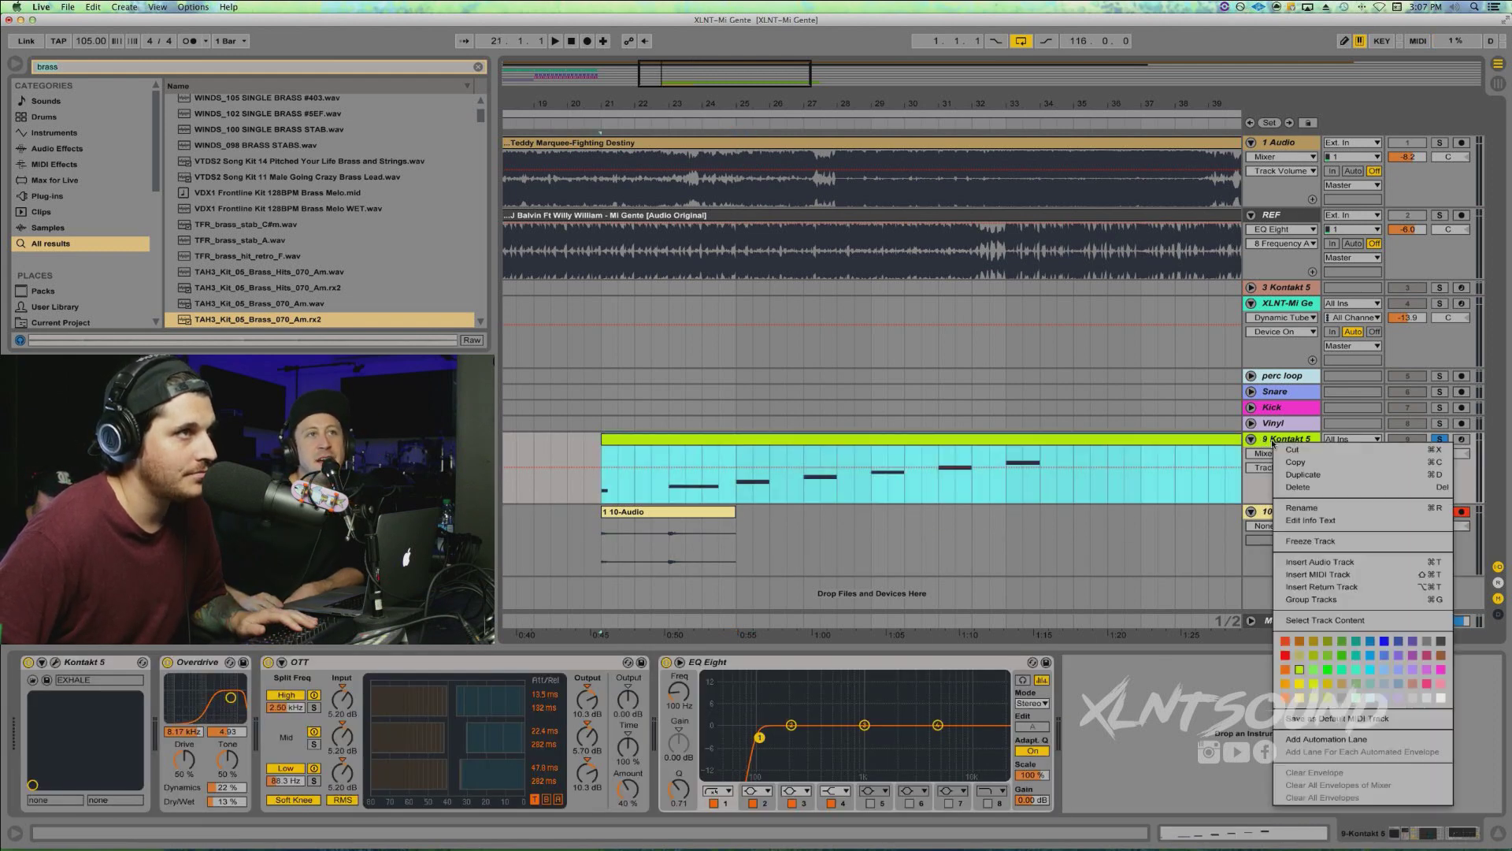
click(1310, 541)
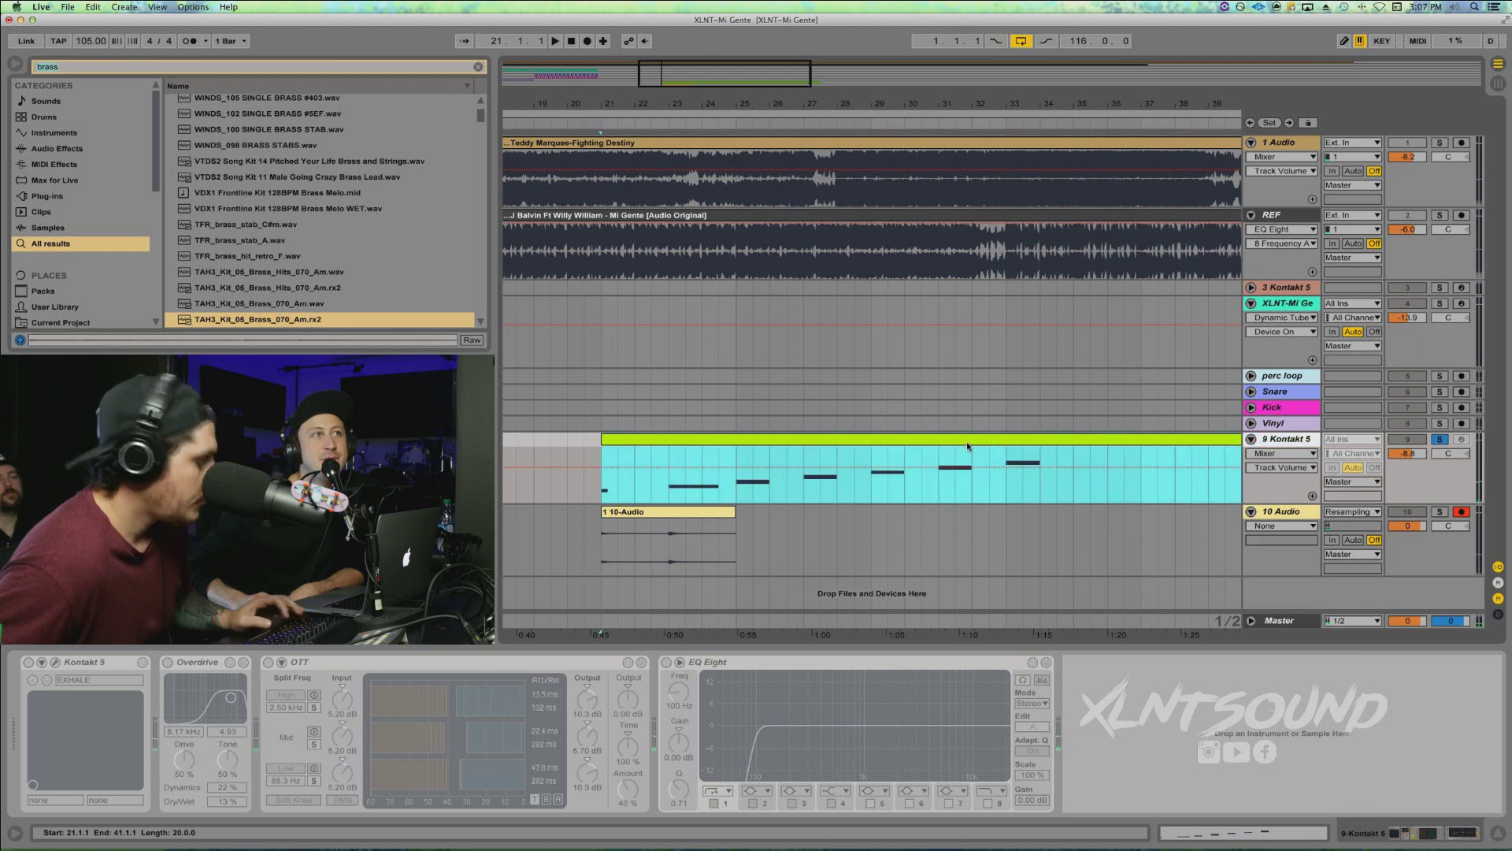
Copy the frozen Kontakt clip onto the 10 Audio track at bar 21, then solo and play that track
drag(967, 441, 962, 506)
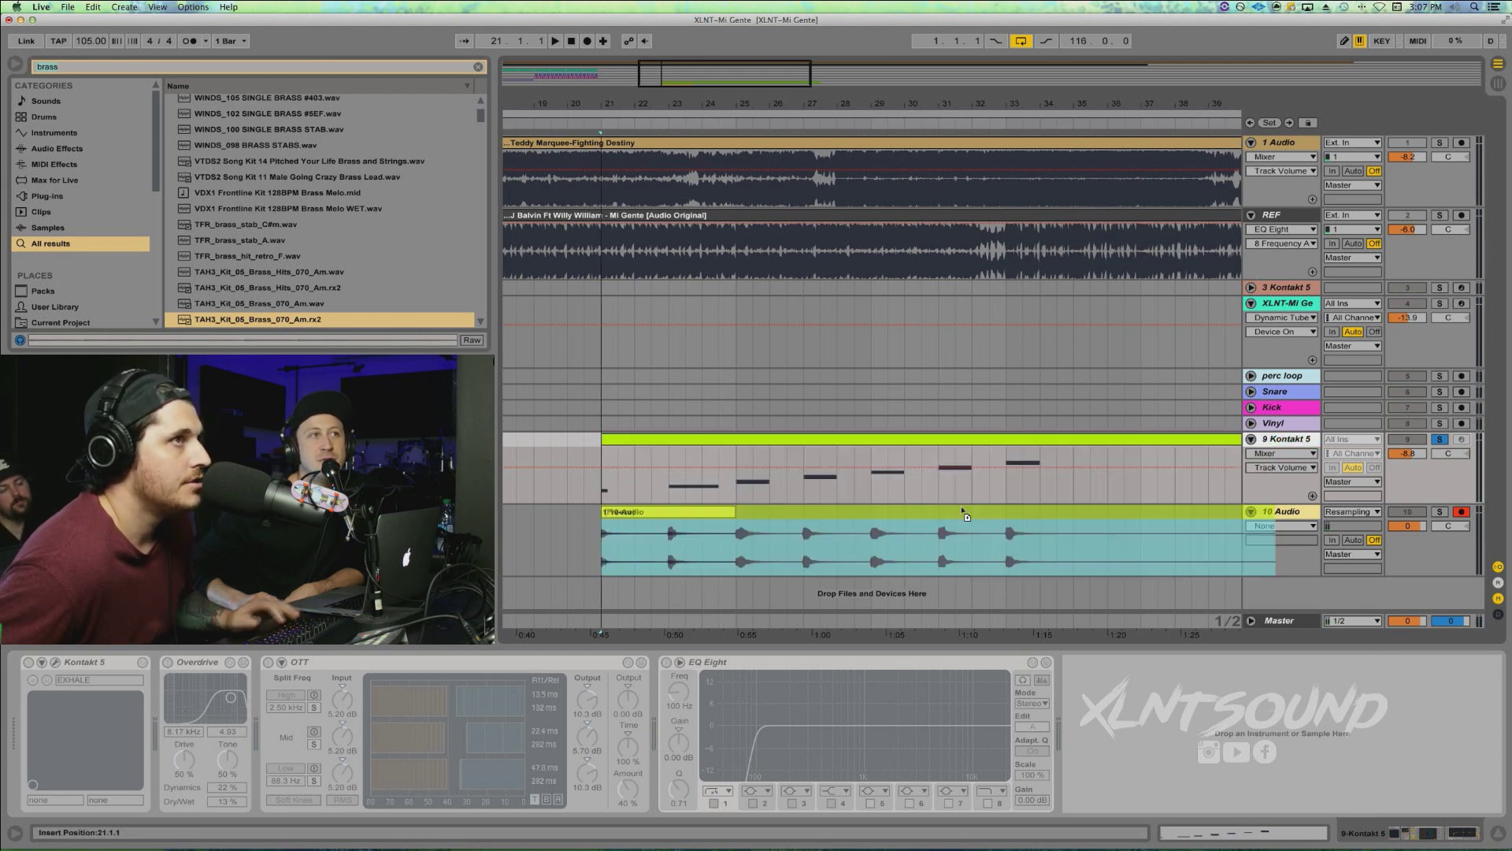
click(1440, 511)
key(space)
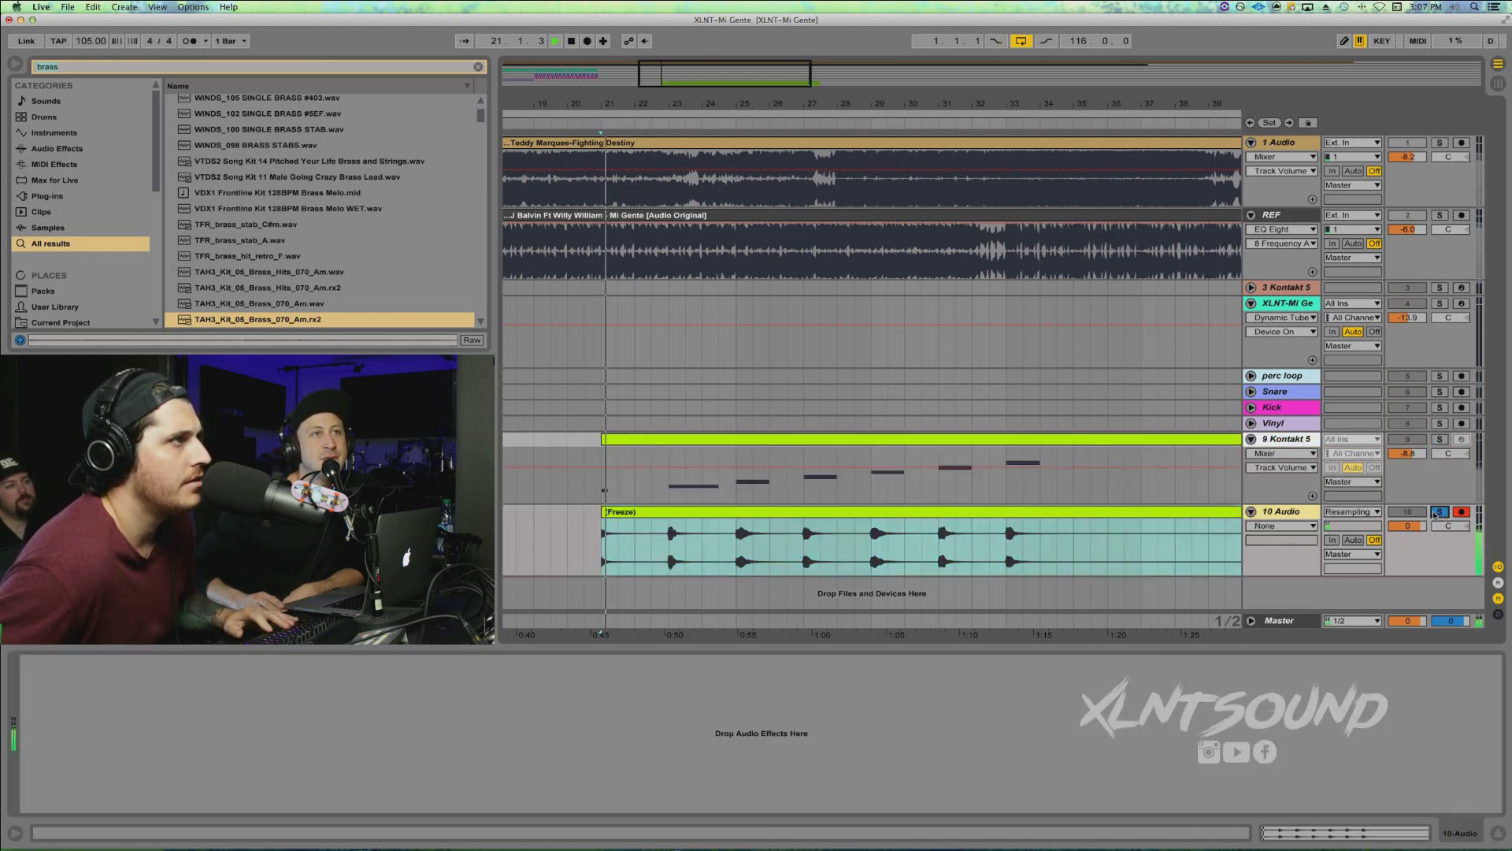
Split the frozen clip on the 10 Audio track at bars 23, 25, 27, 29, 31, 33 and 35
click(666, 544)
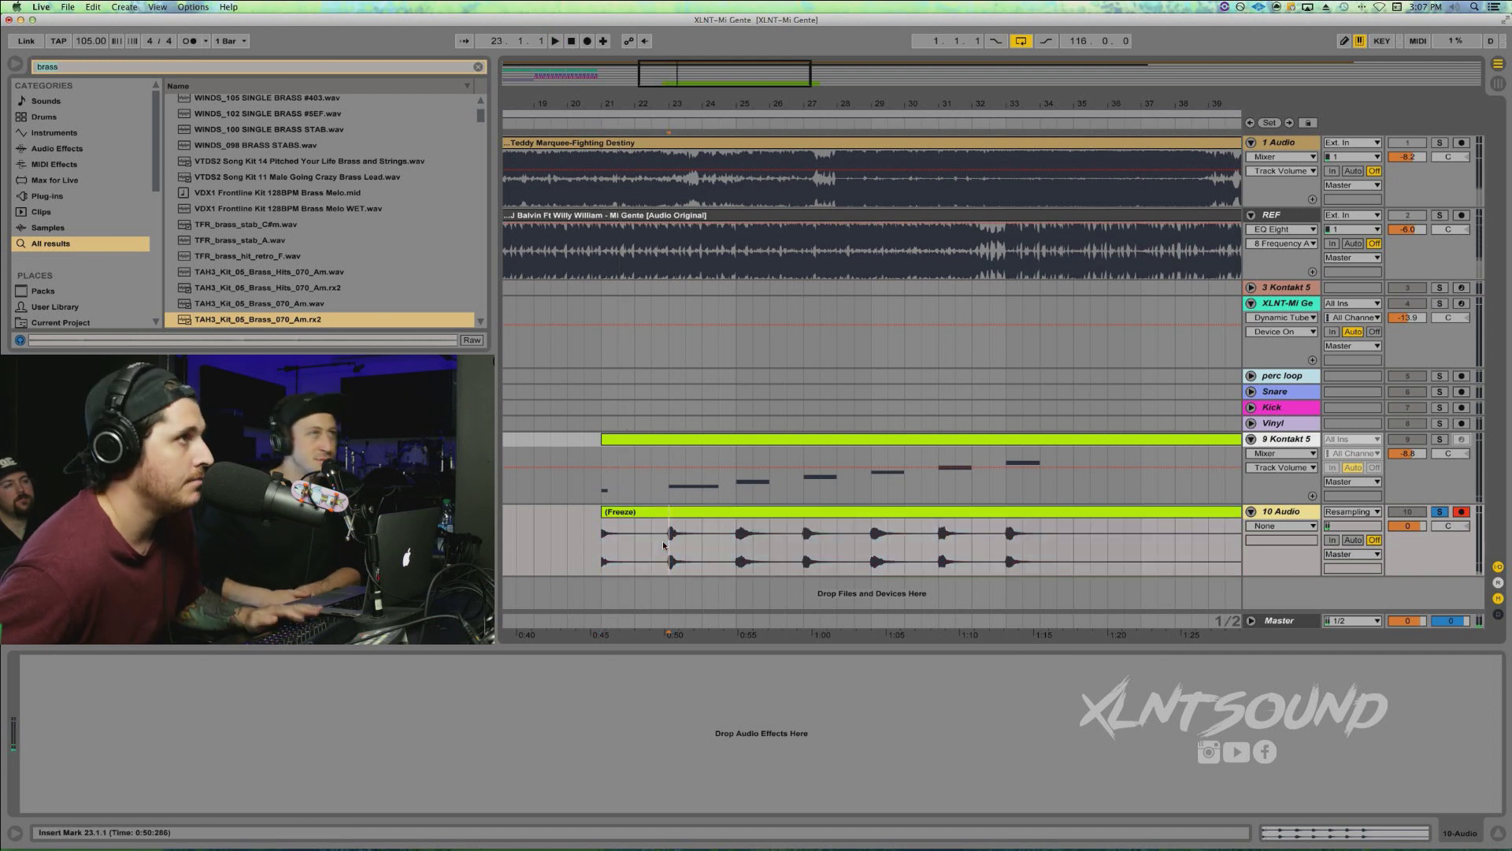
key(super+e)
click(737, 548)
key(super+e)
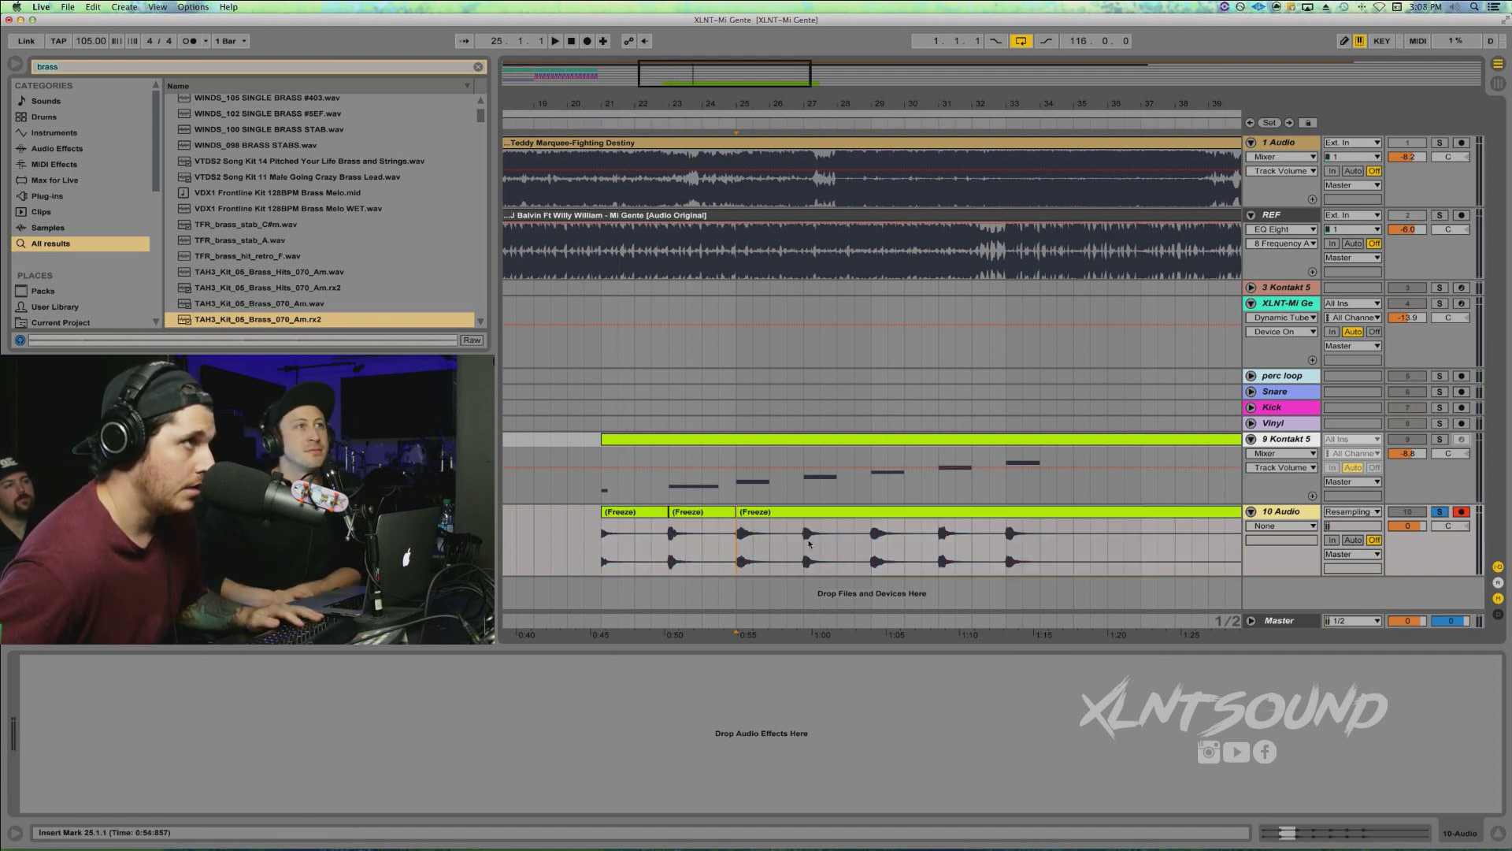
click(803, 545)
key(super+e)
click(869, 545)
key(super+e)
click(940, 551)
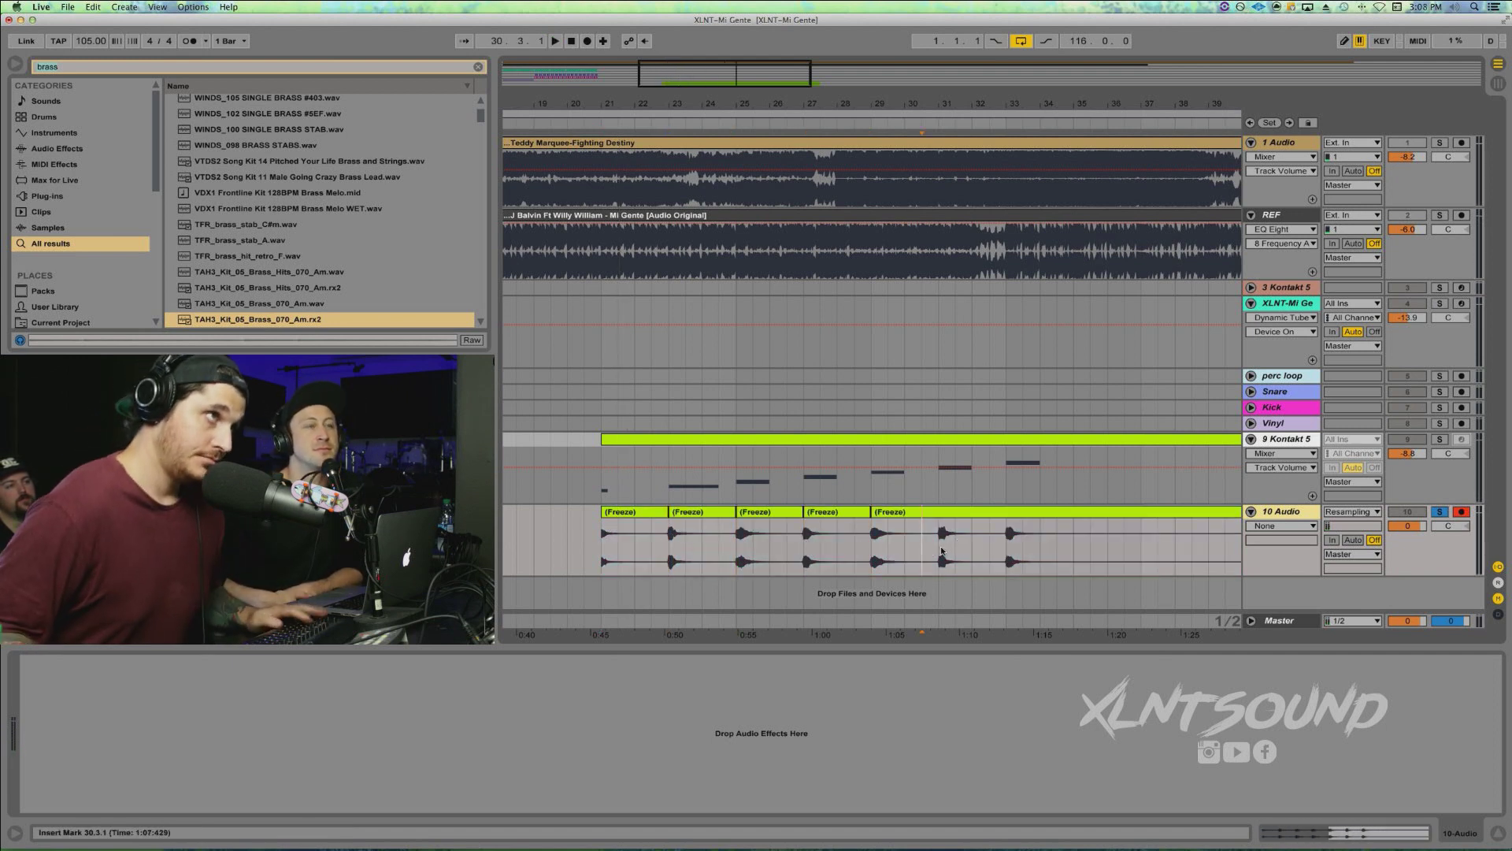
key(super+e)
click(1005, 549)
key(super+e)
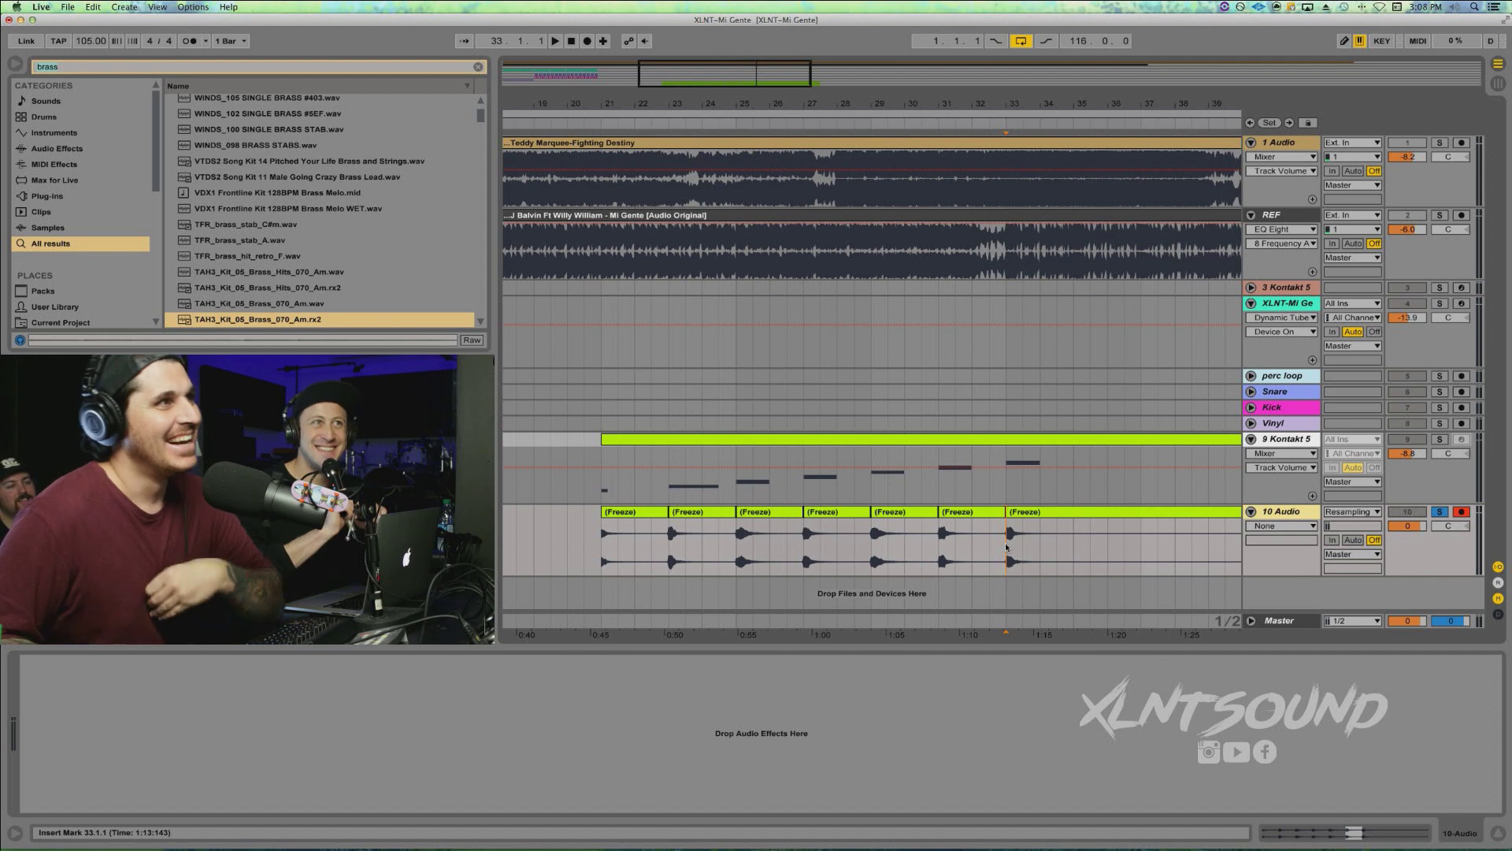
click(1074, 536)
key(super+e)
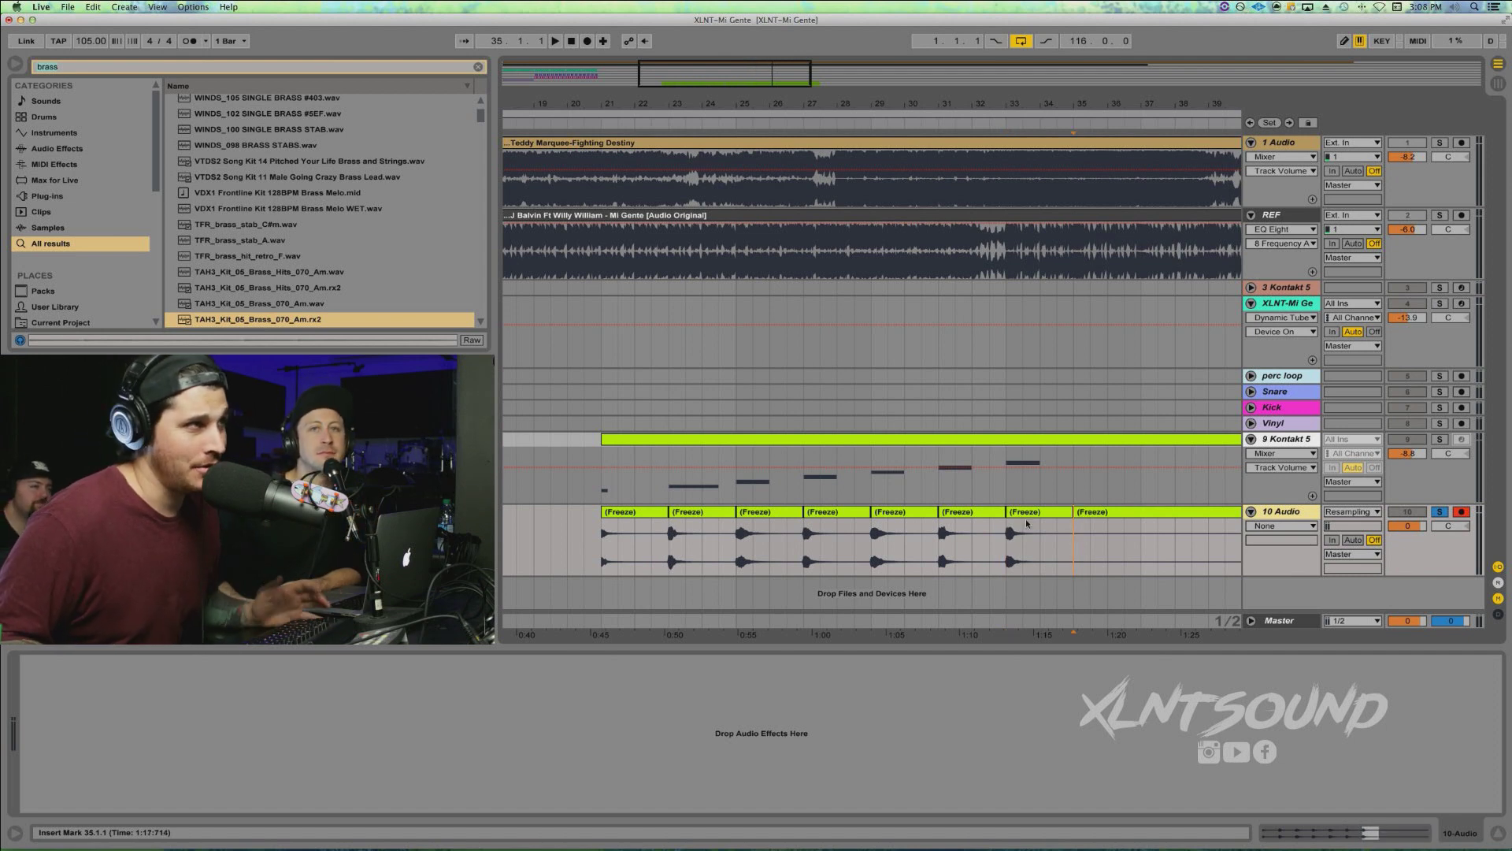
Insert a new MIDI track below the 10 Audio track
scroll(1026, 522, left, 10)
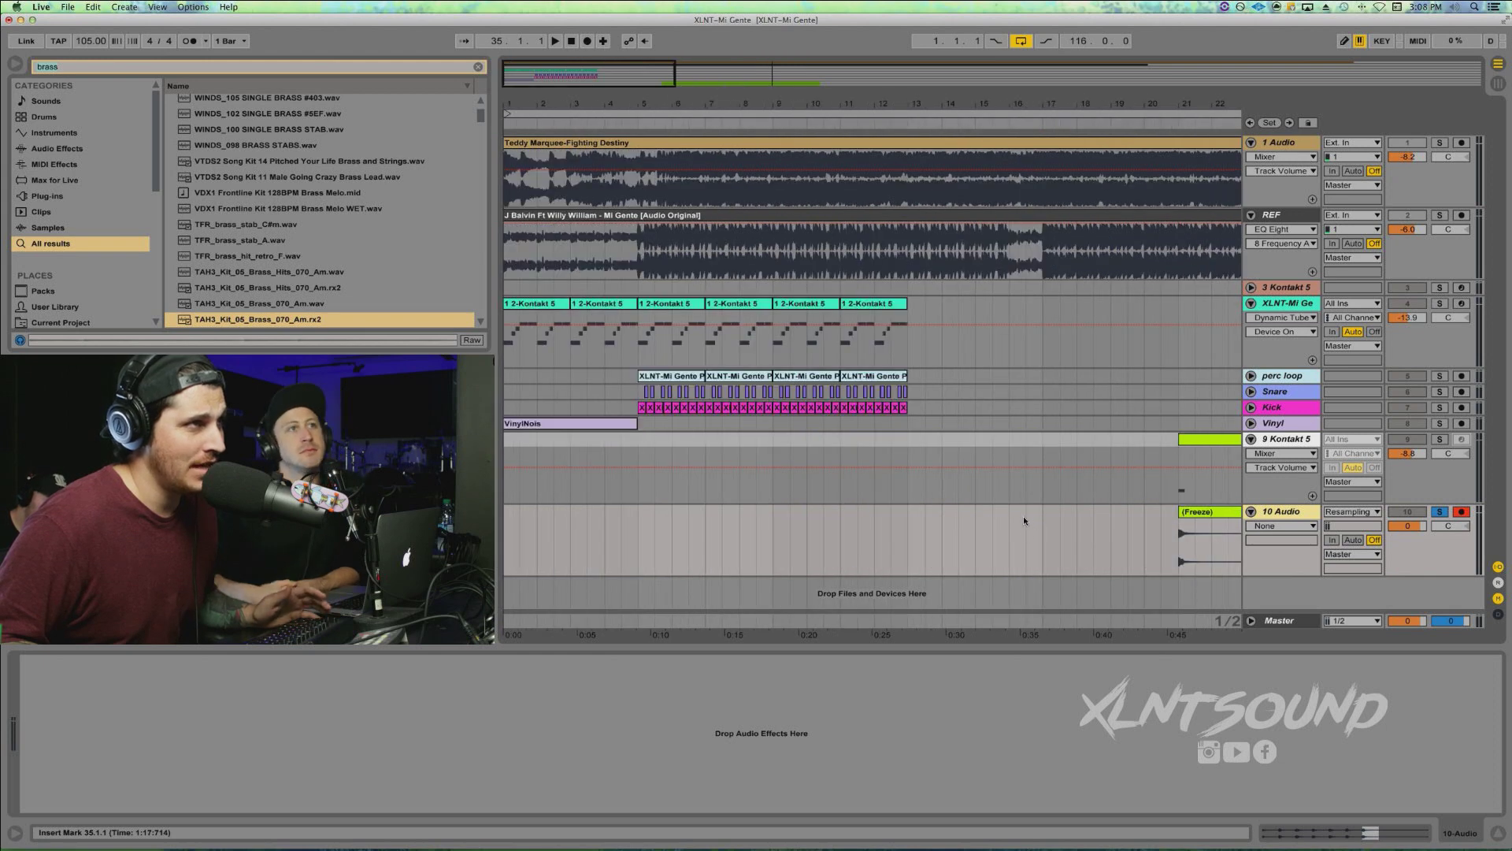
scroll(1023, 516, right, 3)
click(1029, 515)
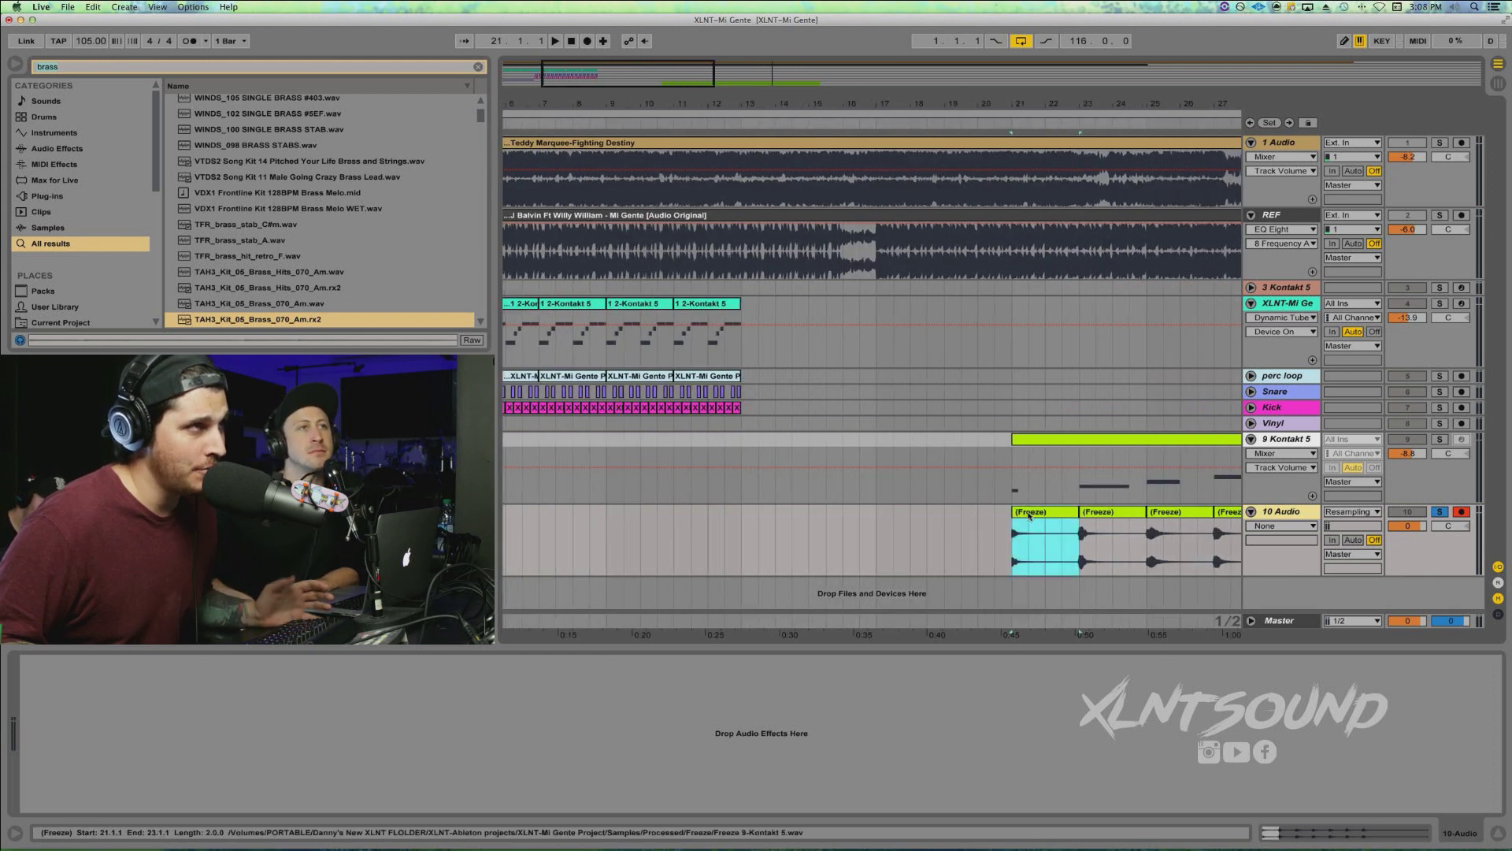
click(946, 520)
key(super+shift+t)
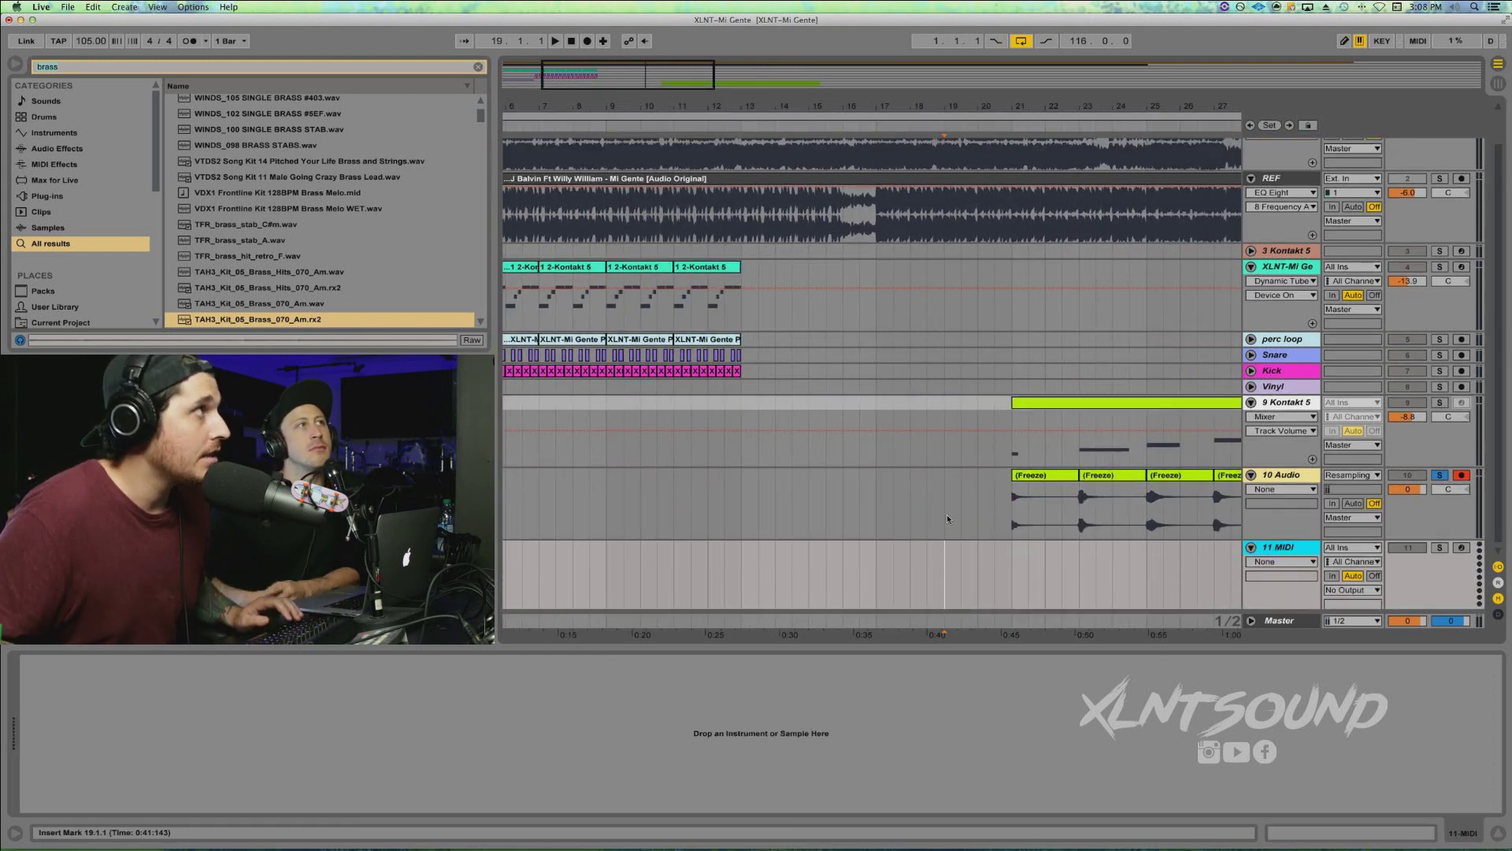
Search the browser for "drum rack" and load the empty Drum Rack onto the 11 MIDI track
click(80, 71)
key(BackSpace)
key(BackSpace)
key(BackSpace)
key(BackSpace)
key(BackSpace)
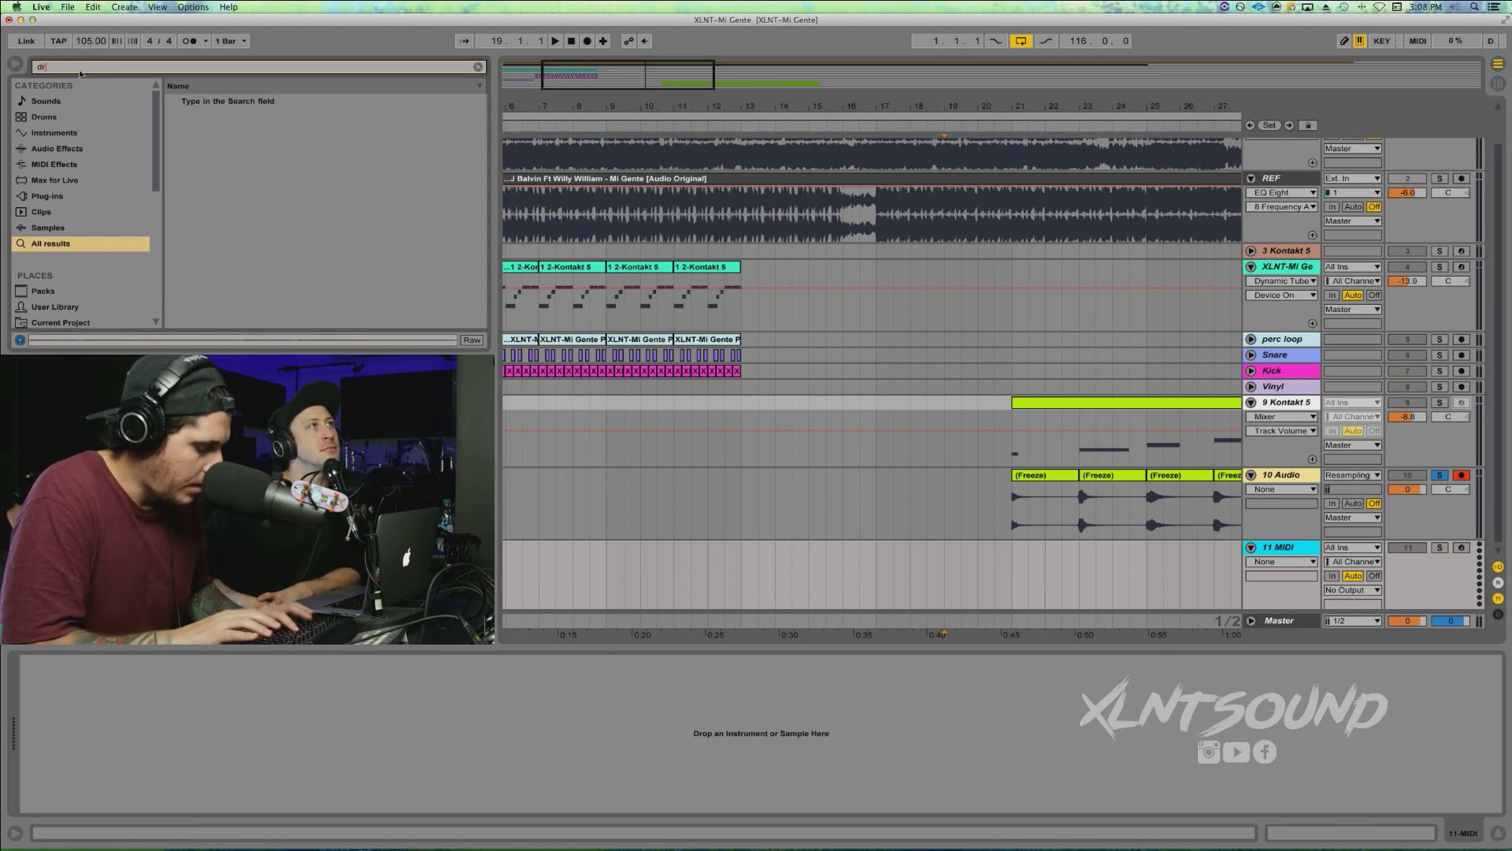
text(drumrack)
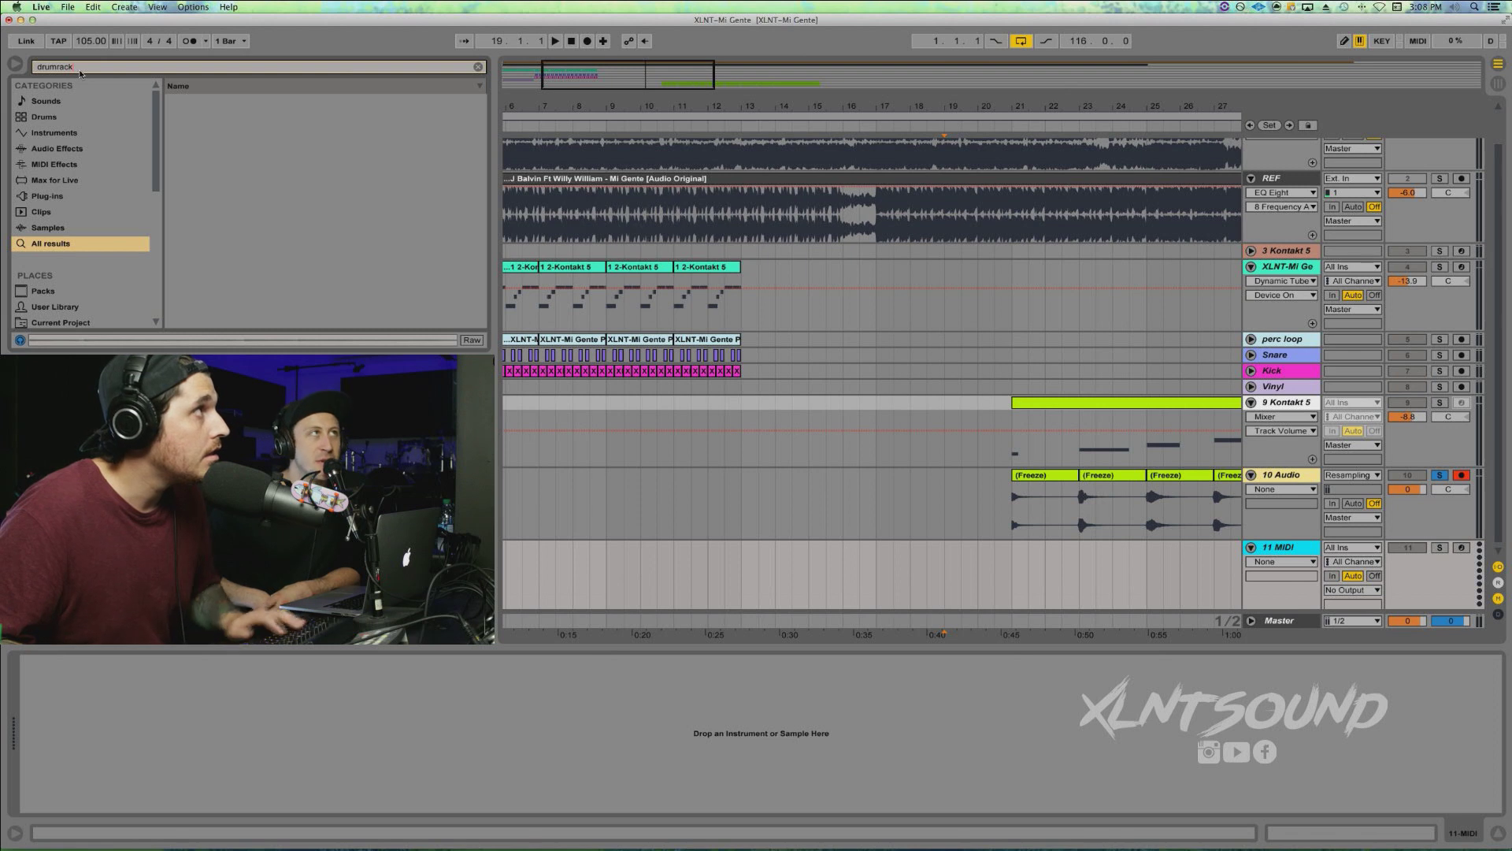
key(BackSpace)
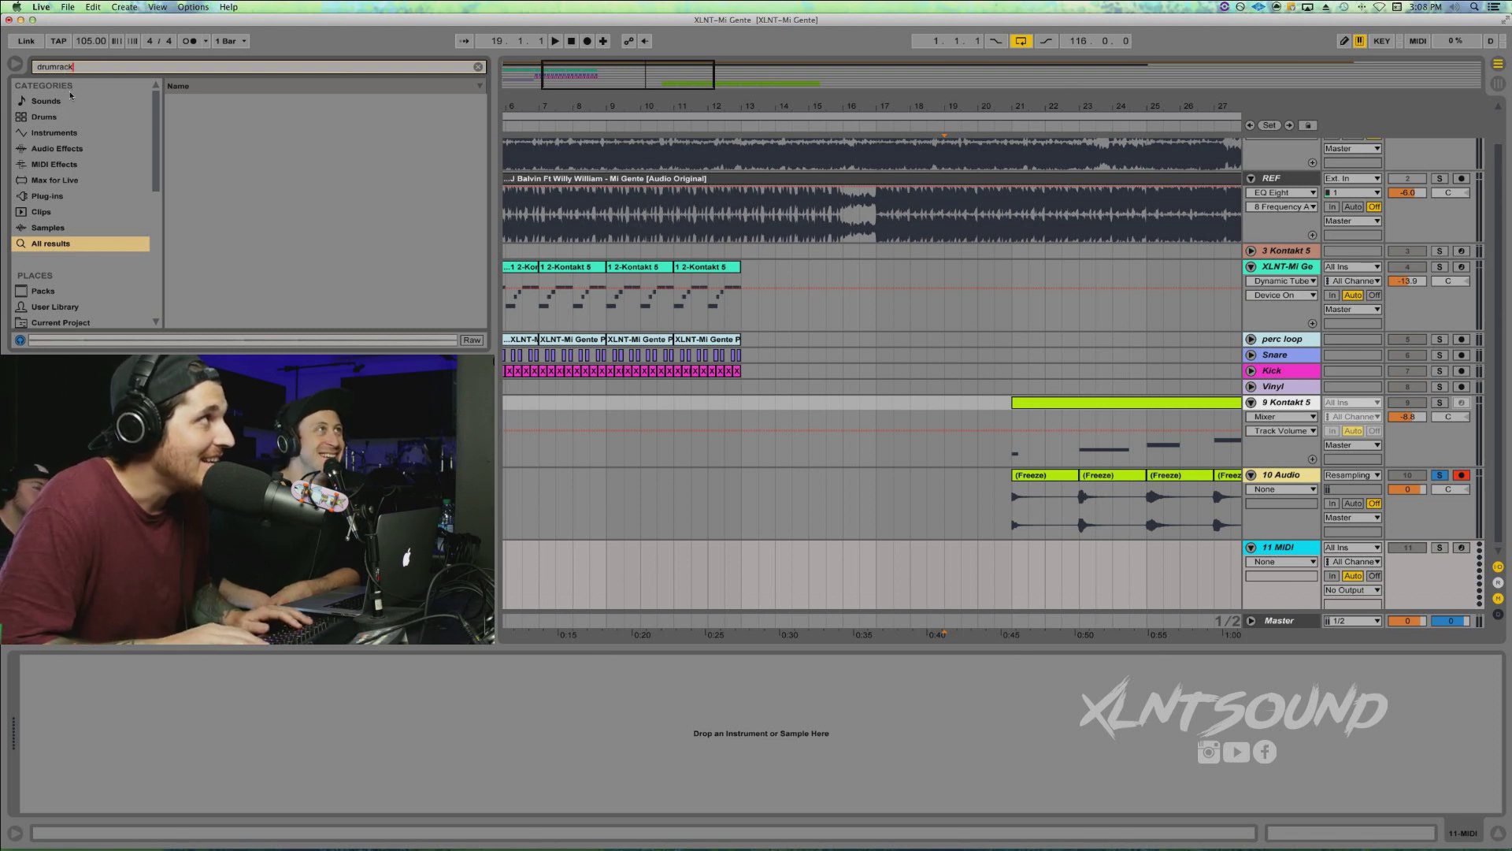
key(BackSpace)
key(BackSpace)
key(BackSpace)
text(ra)
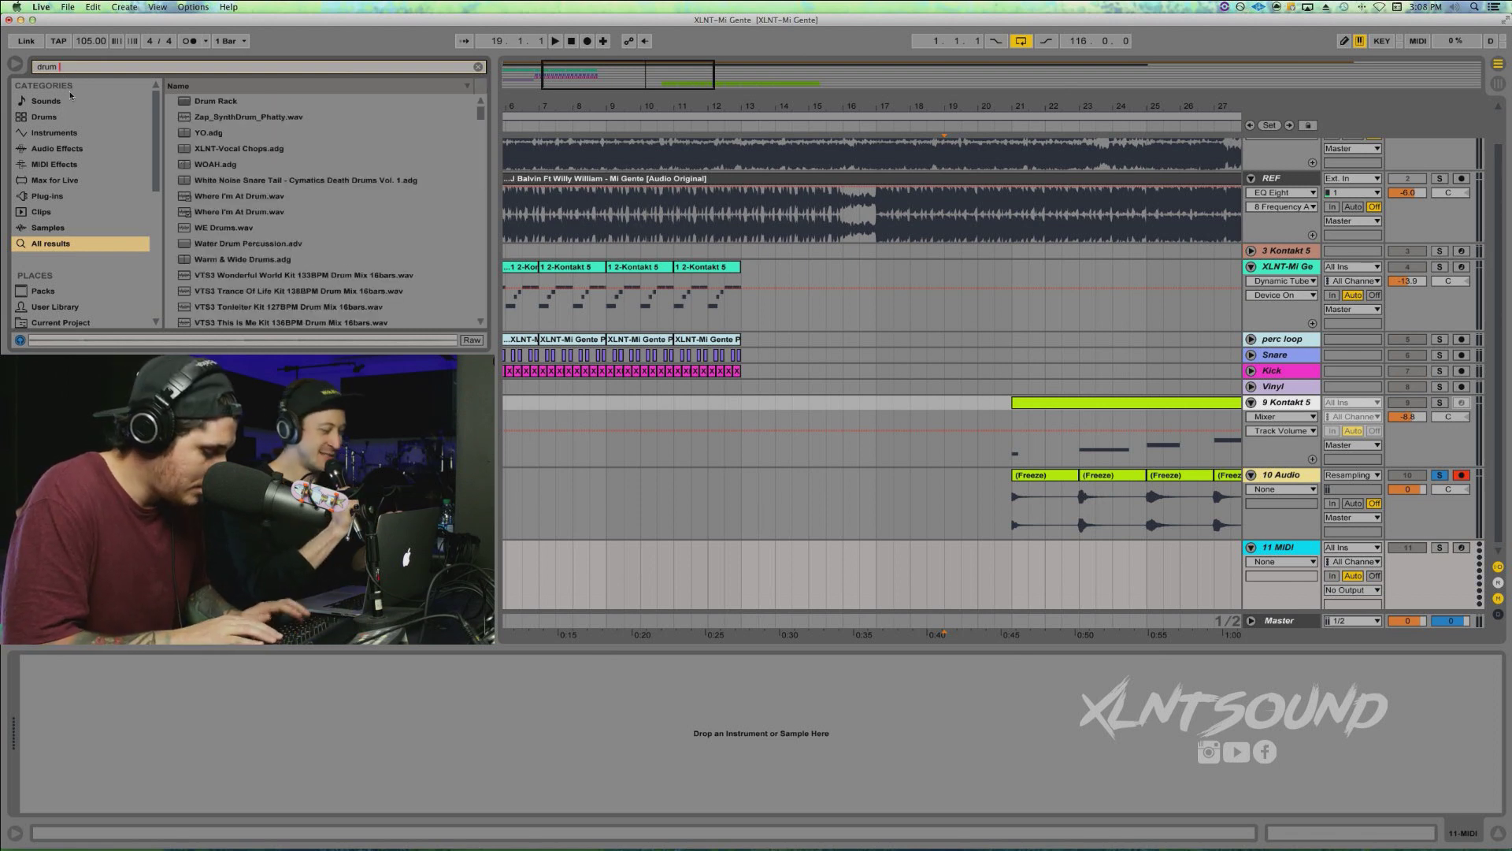
text(ck)
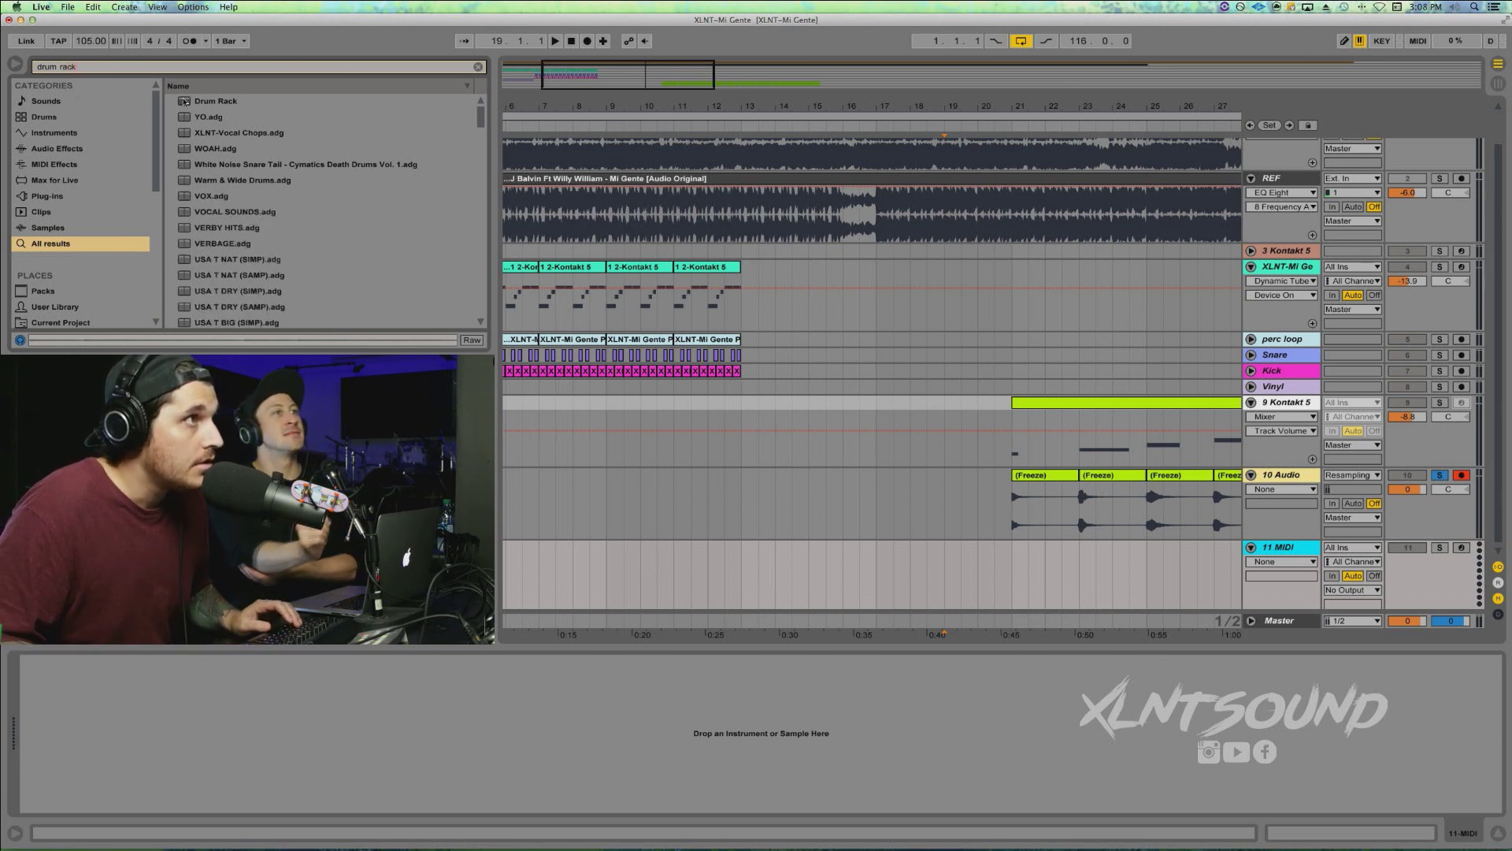
key(Down)
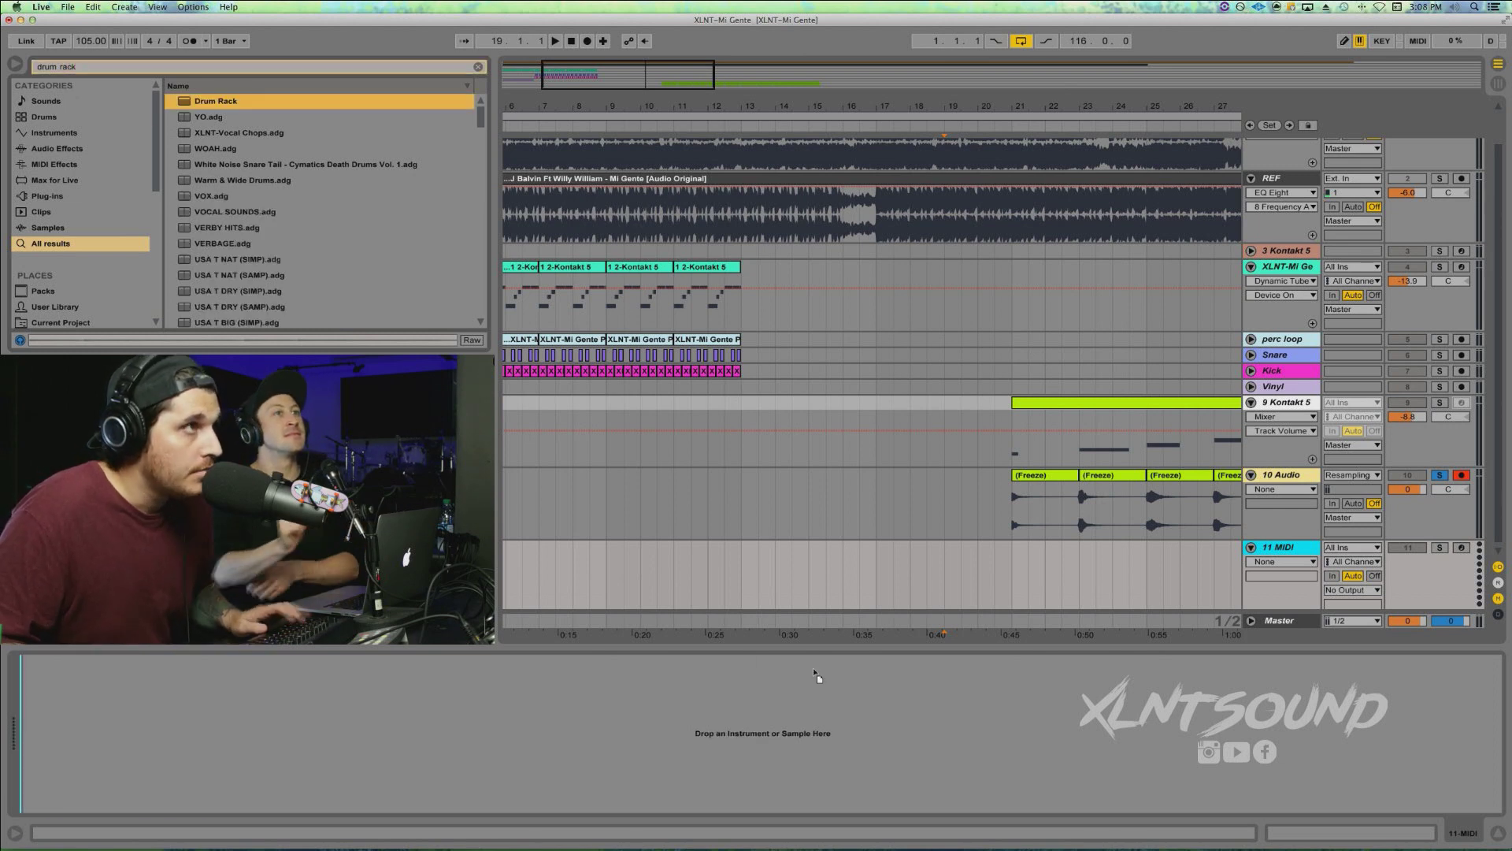
key(Return)
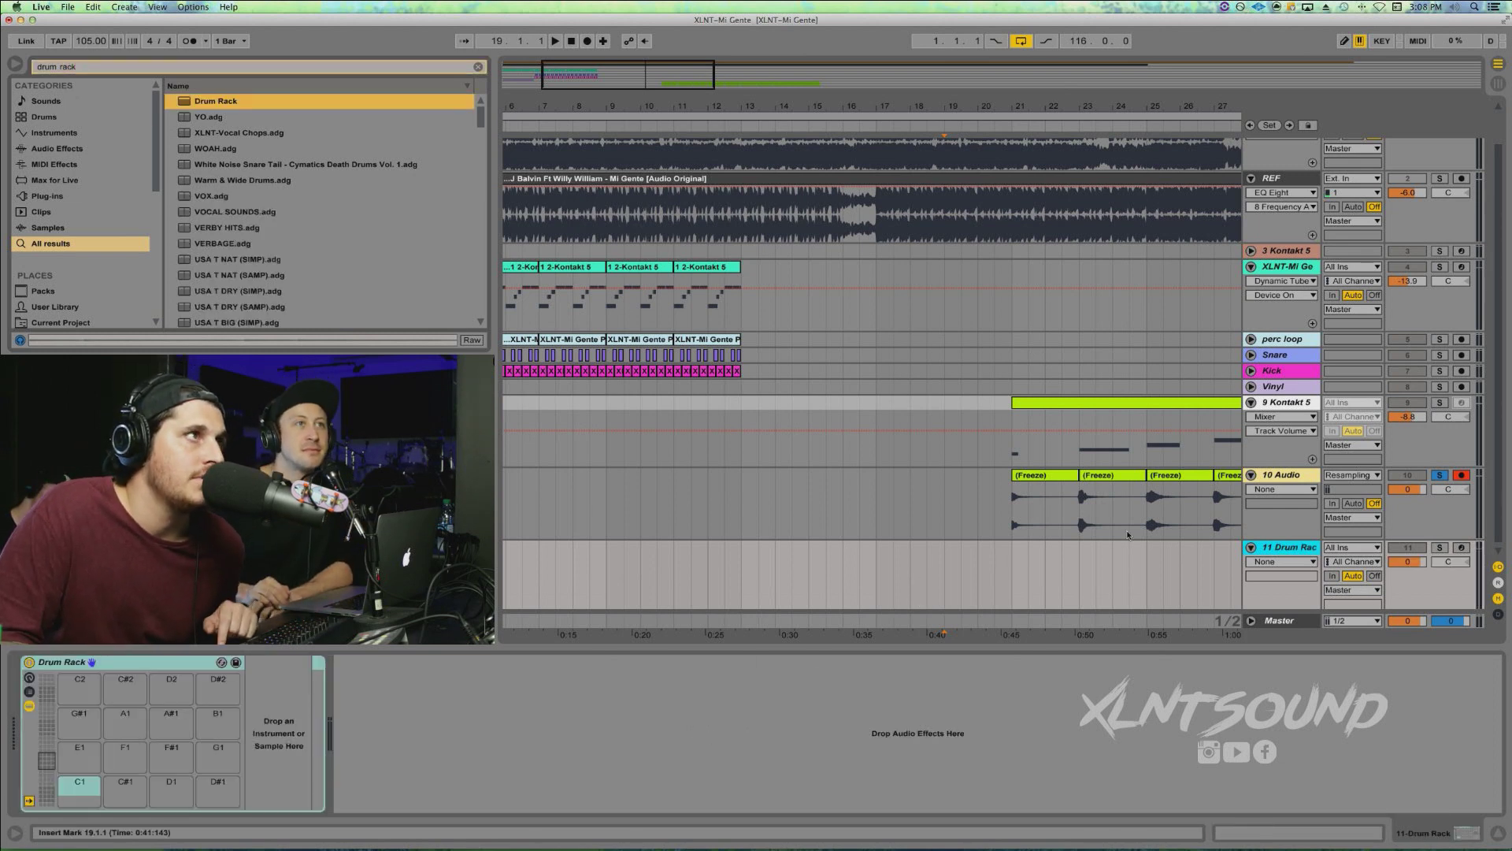
Place the first two frozen slices on Drum Rack pads C1 and C#1, and solo and record-arm its track instead of 10 Audio
drag(1053, 476, 80, 792)
drag(1105, 476, 142, 784)
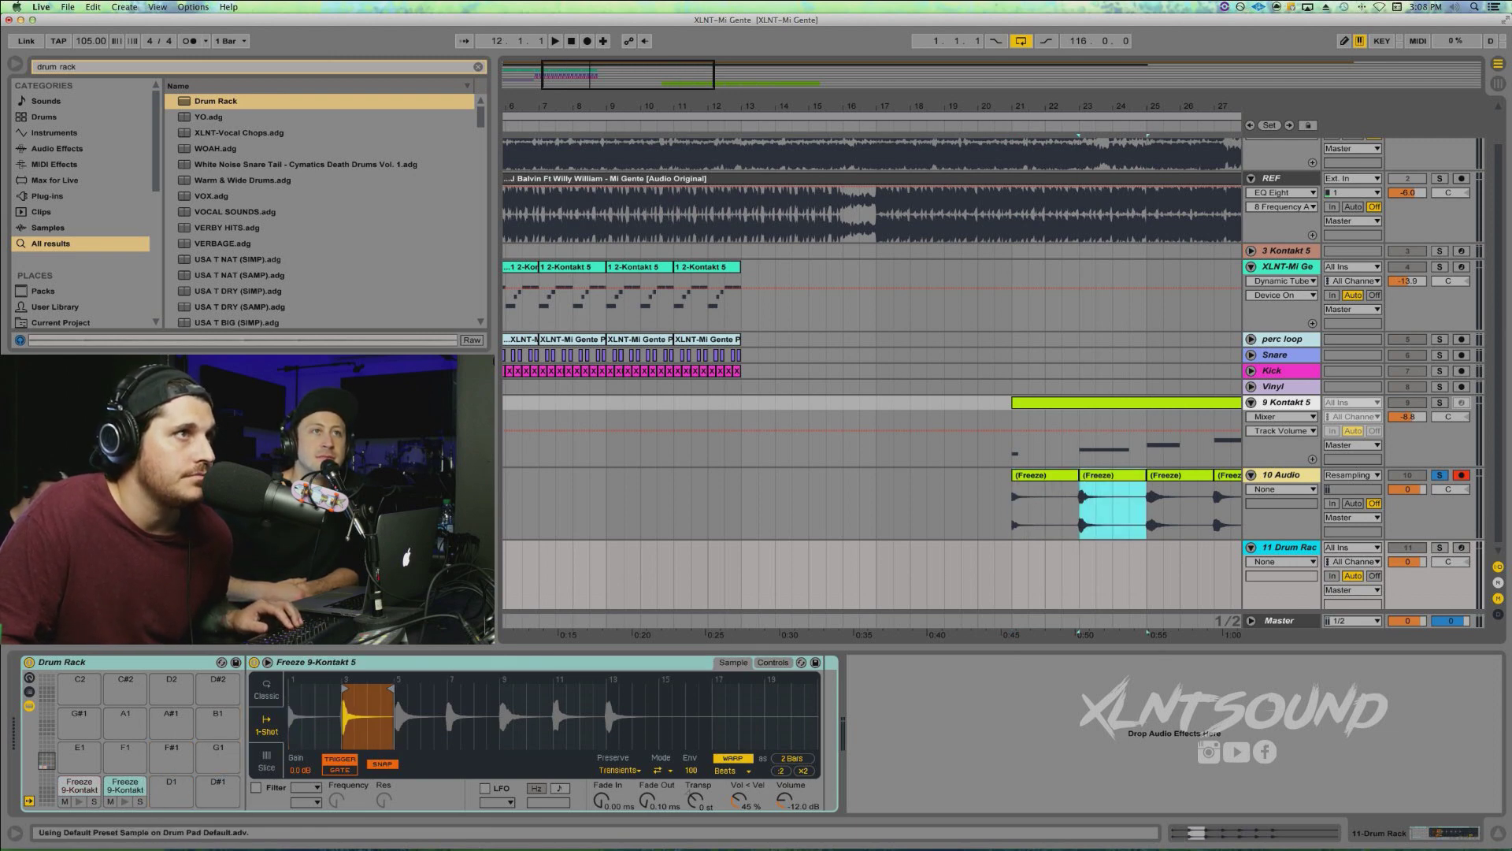
click(1440, 547)
click(1462, 548)
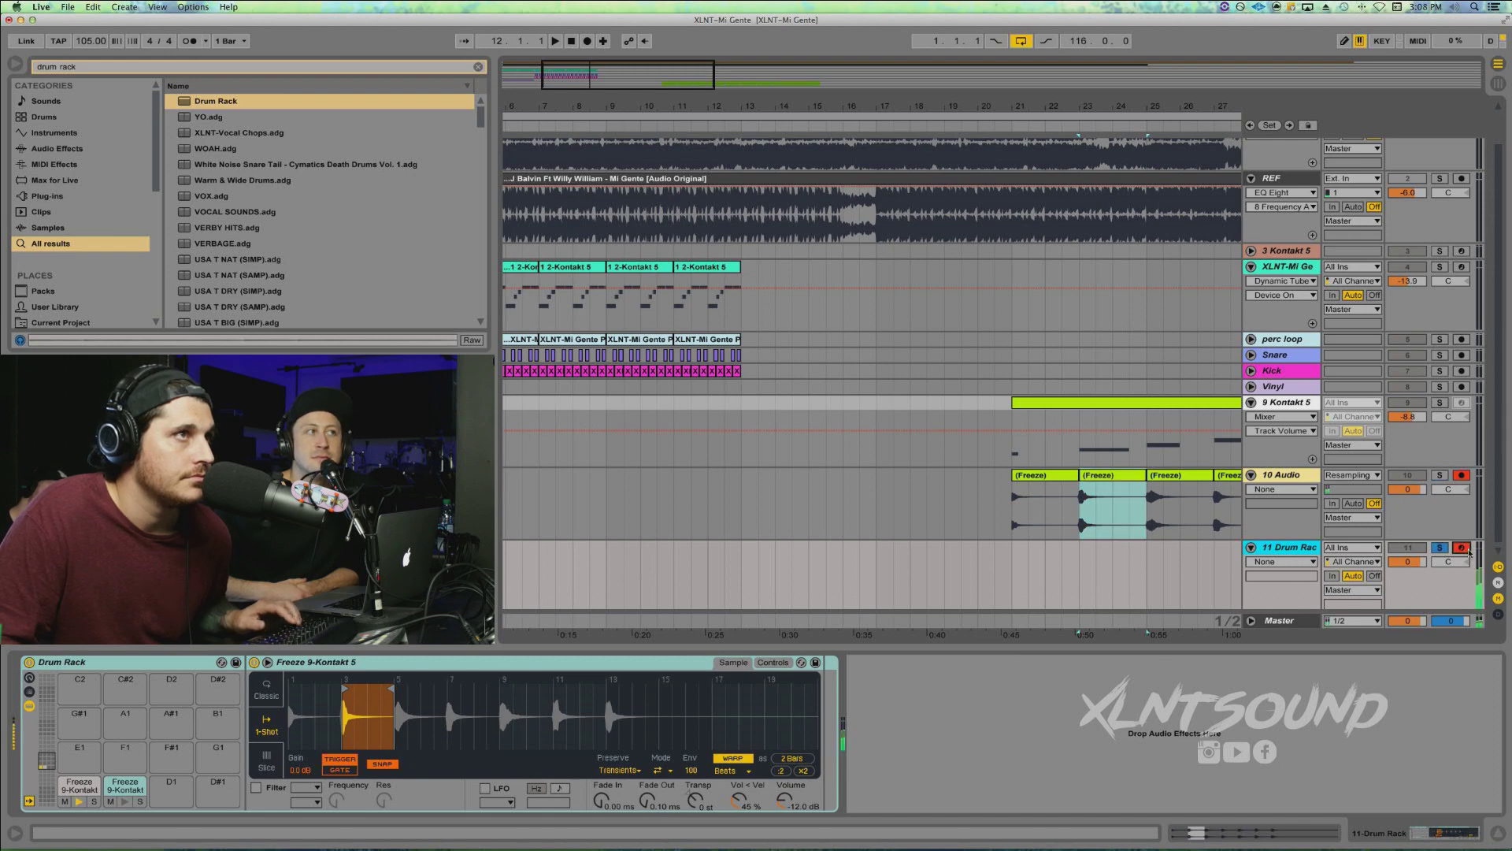
click(1461, 475)
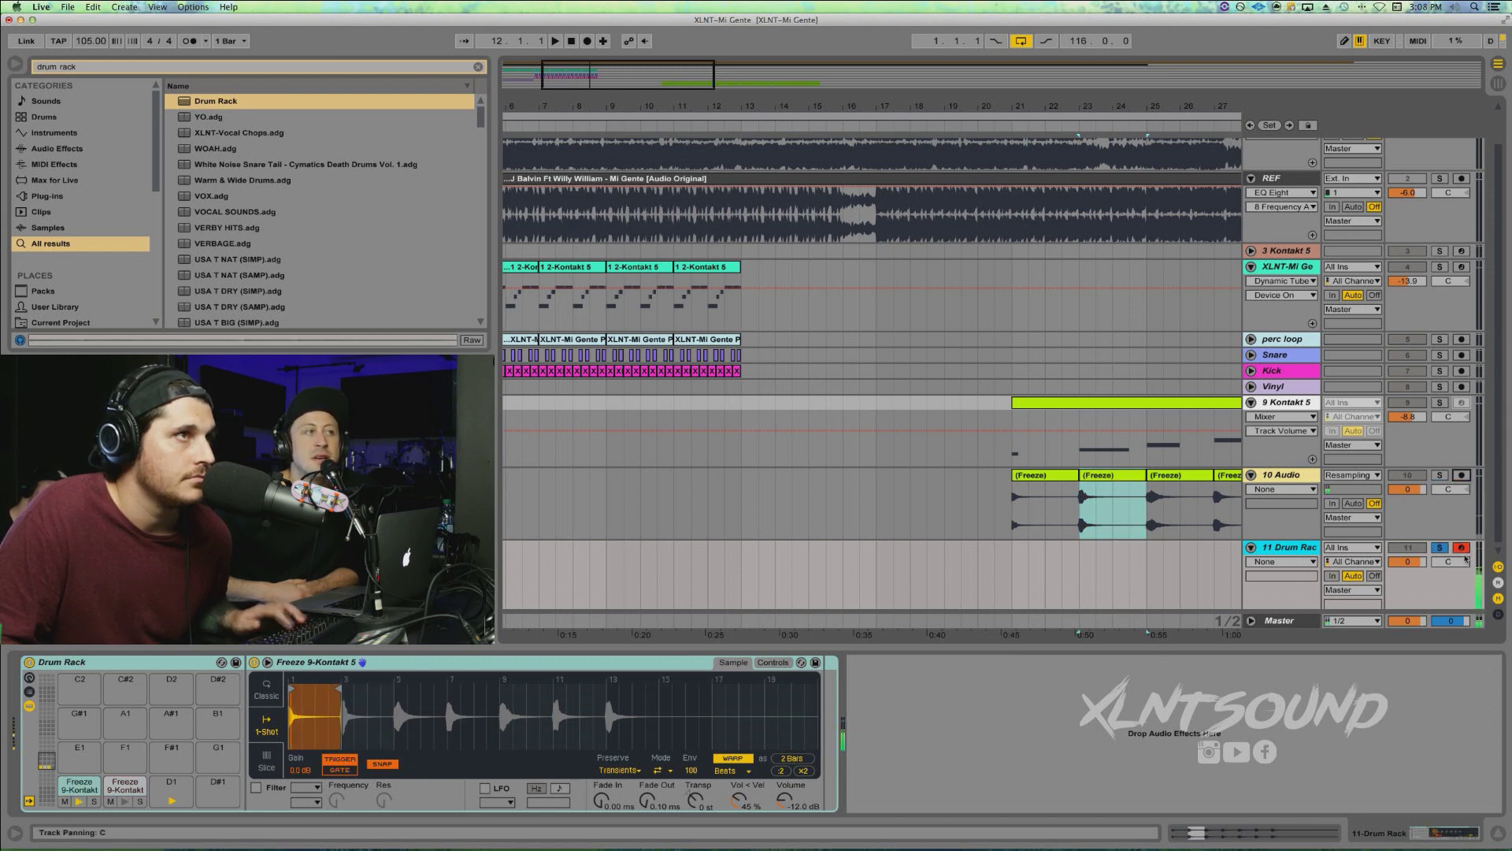
key(q)
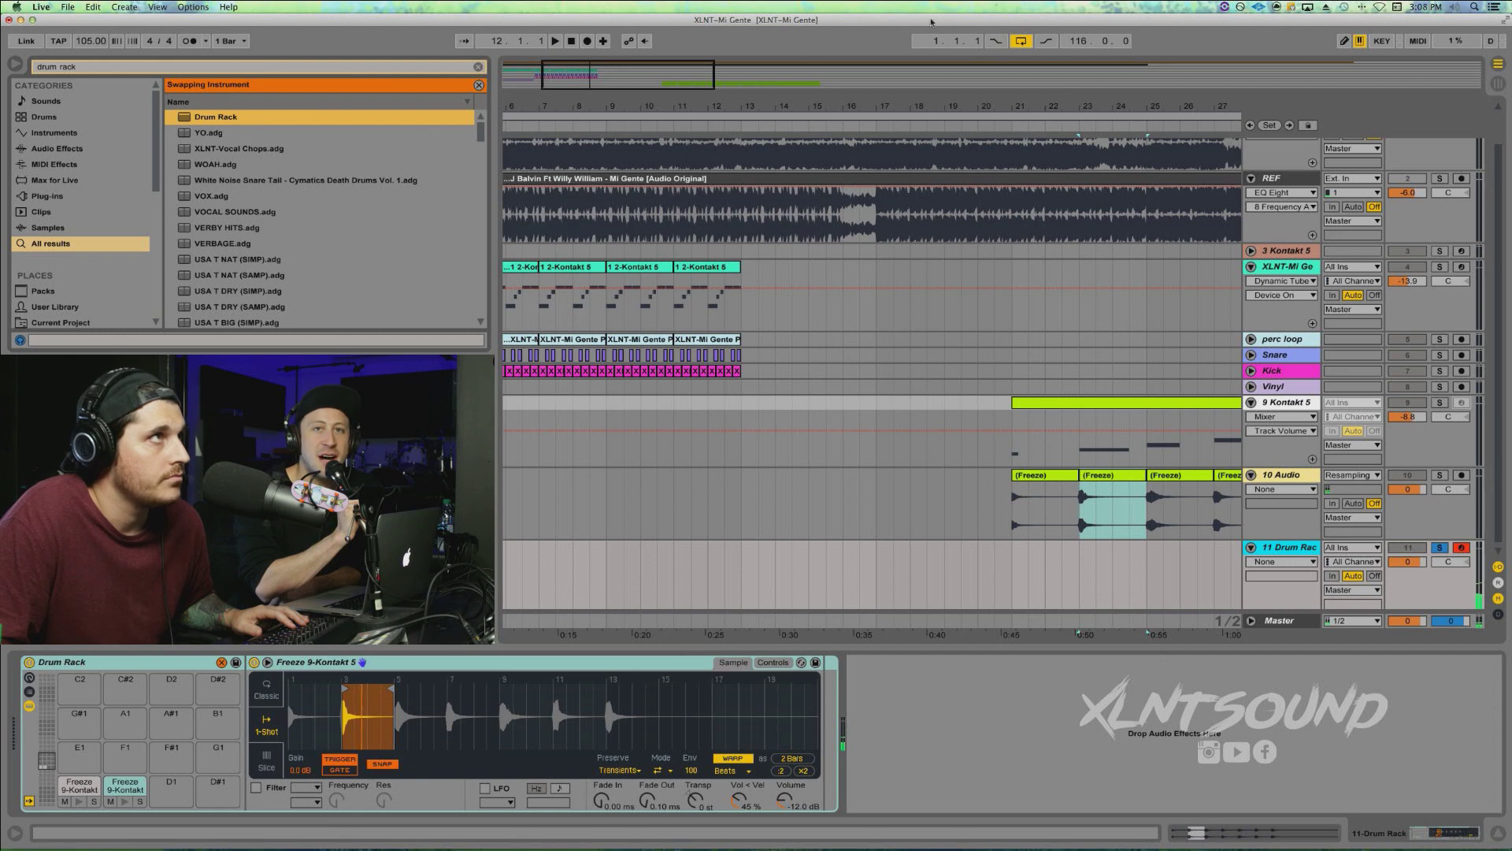
Fold the 9 Kontakt 5, 10 Audio and 11 Drum Rack tracks in the arrangement
drag(967, 104, 967, 83)
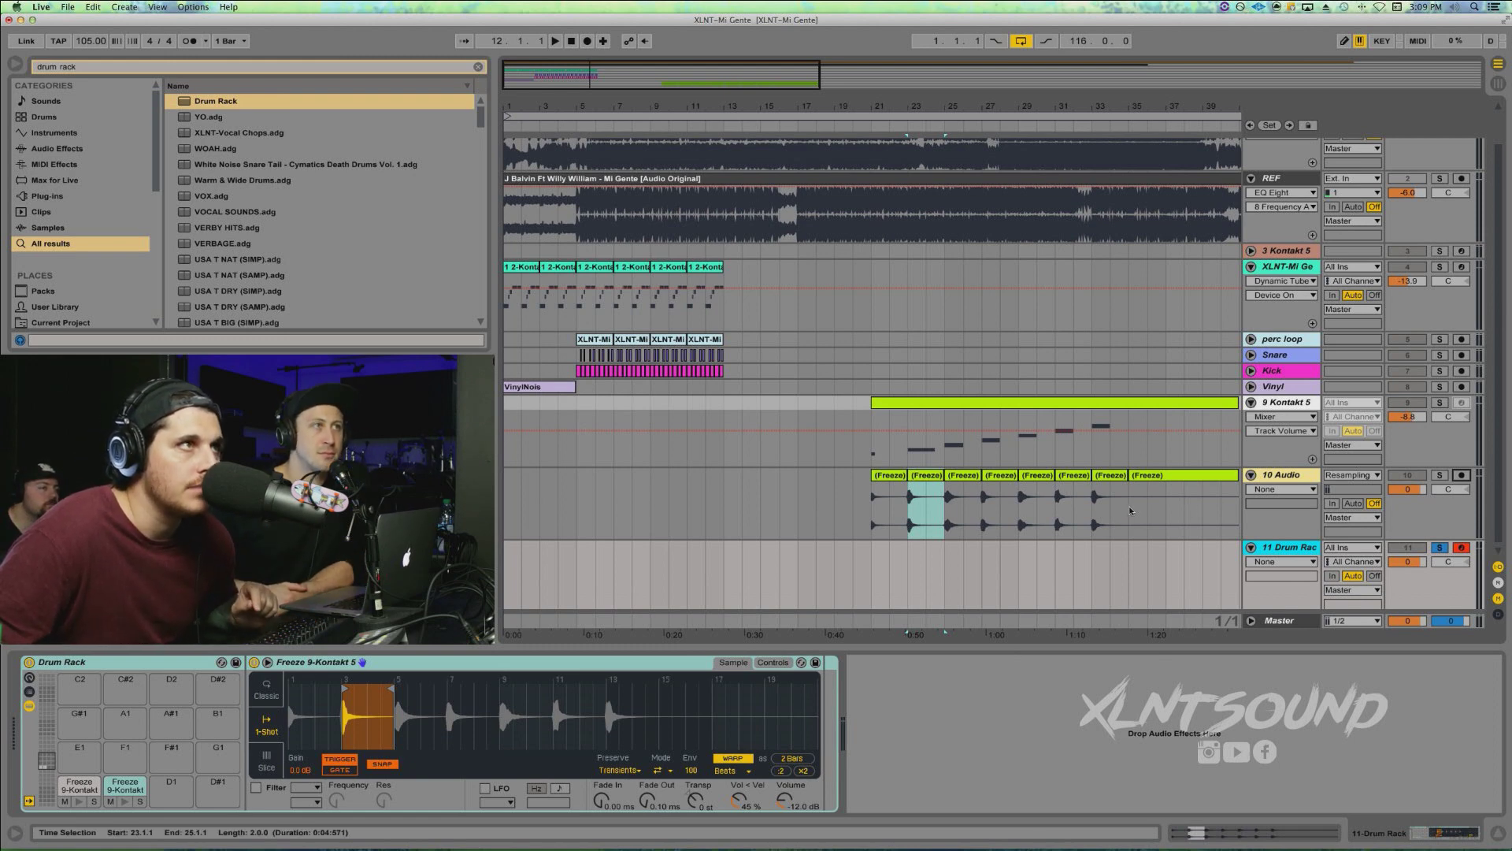
click(1250, 403)
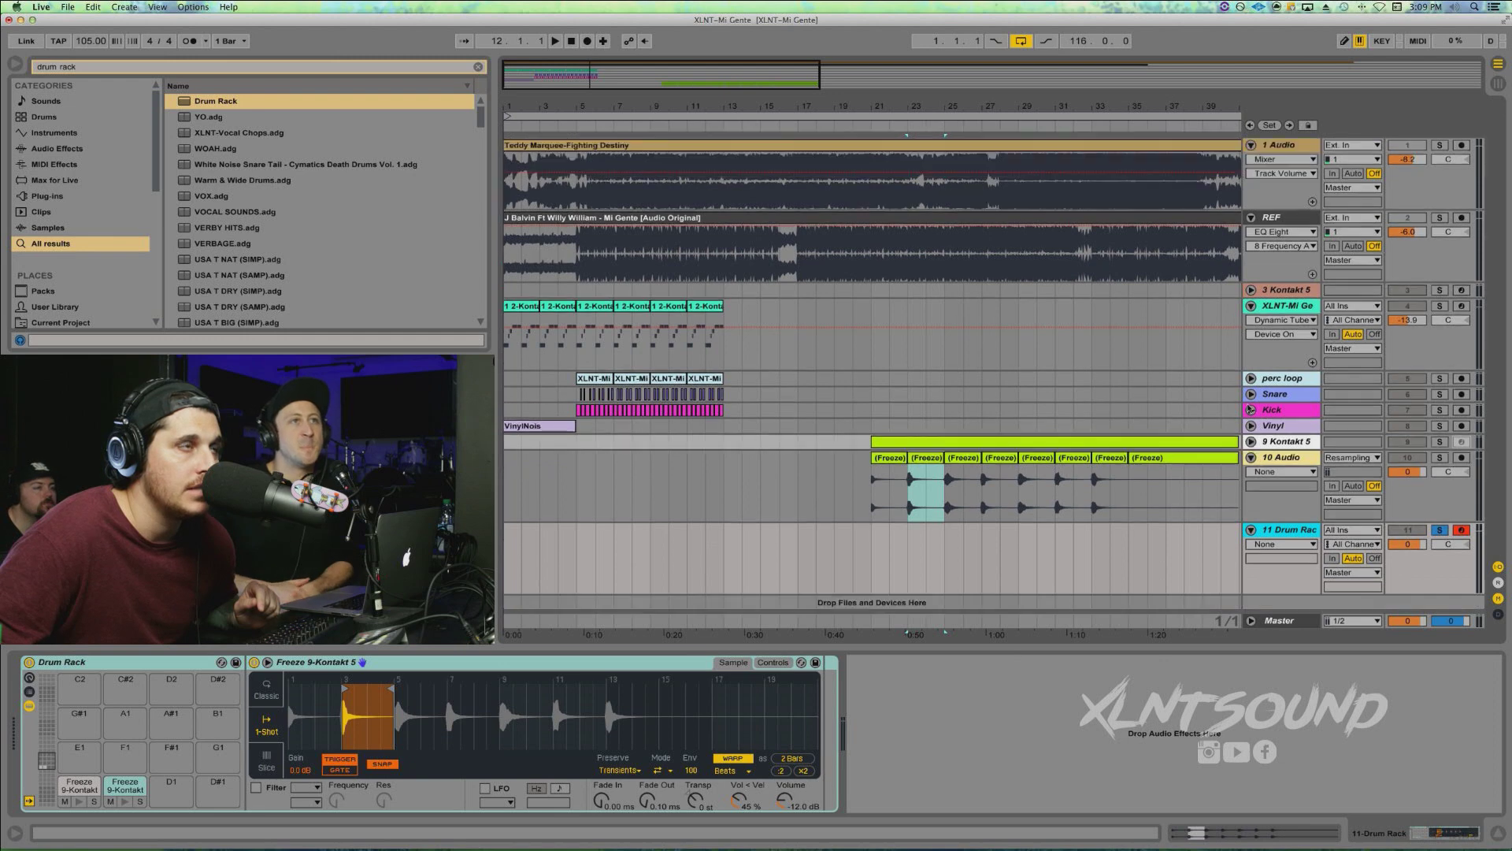
click(1251, 467)
click(1251, 457)
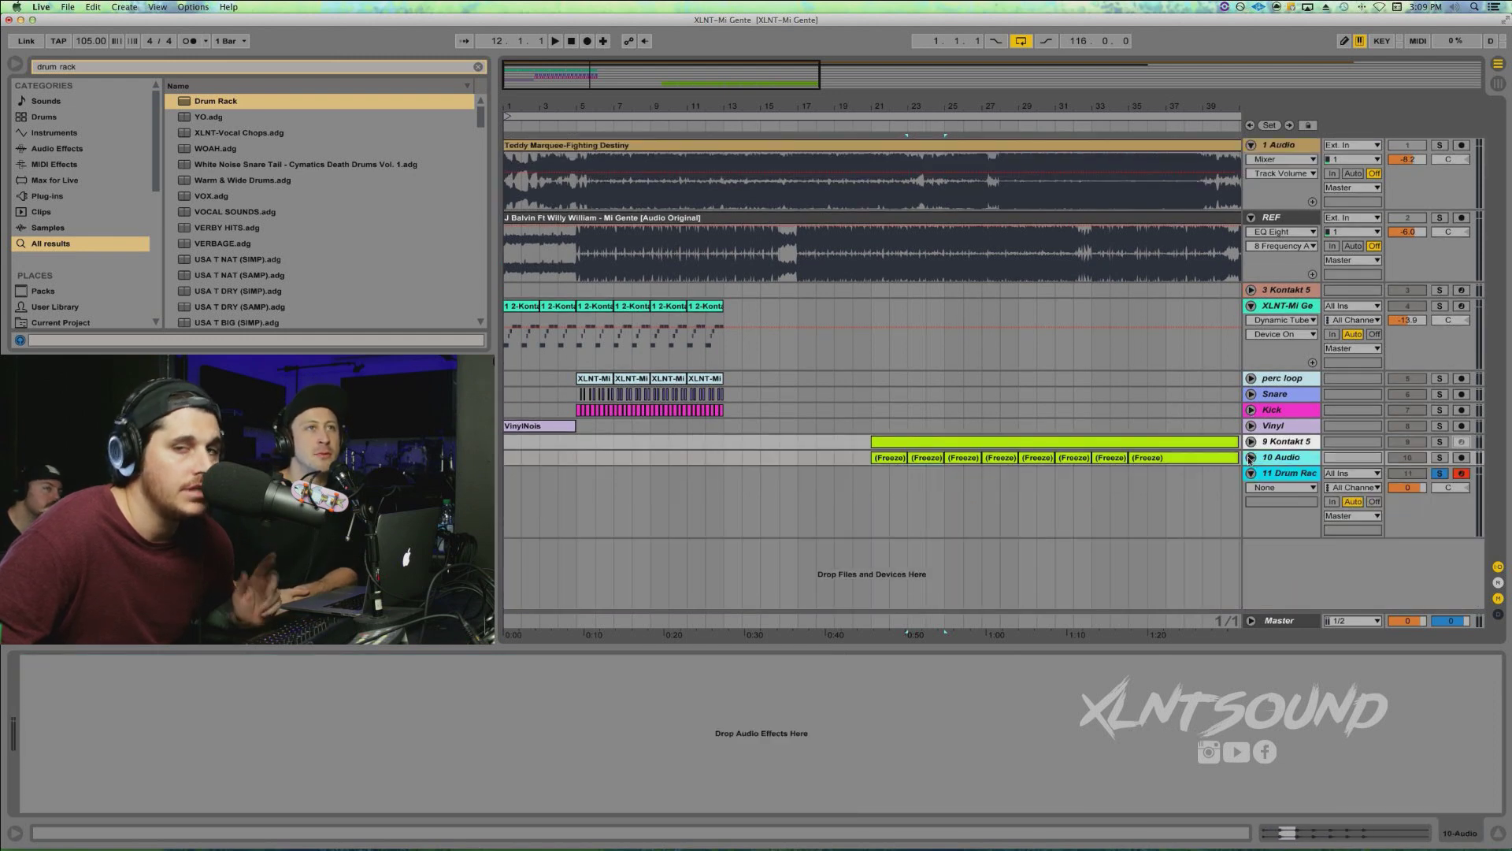
click(1251, 474)
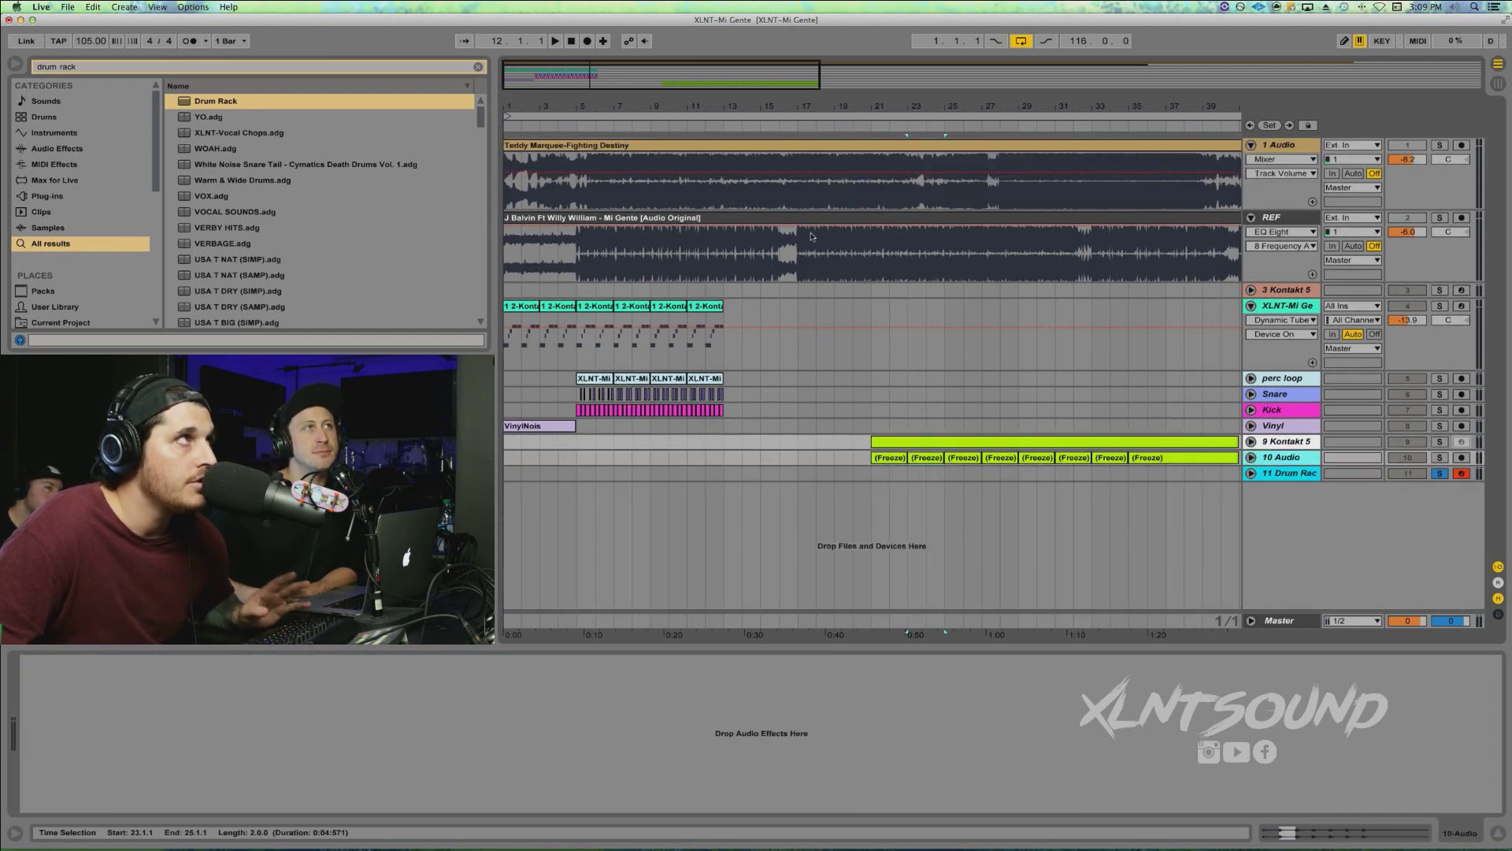
Solo the REF track and play the Mi Gente reference from bar 1
scroll(591, 197, up, 4)
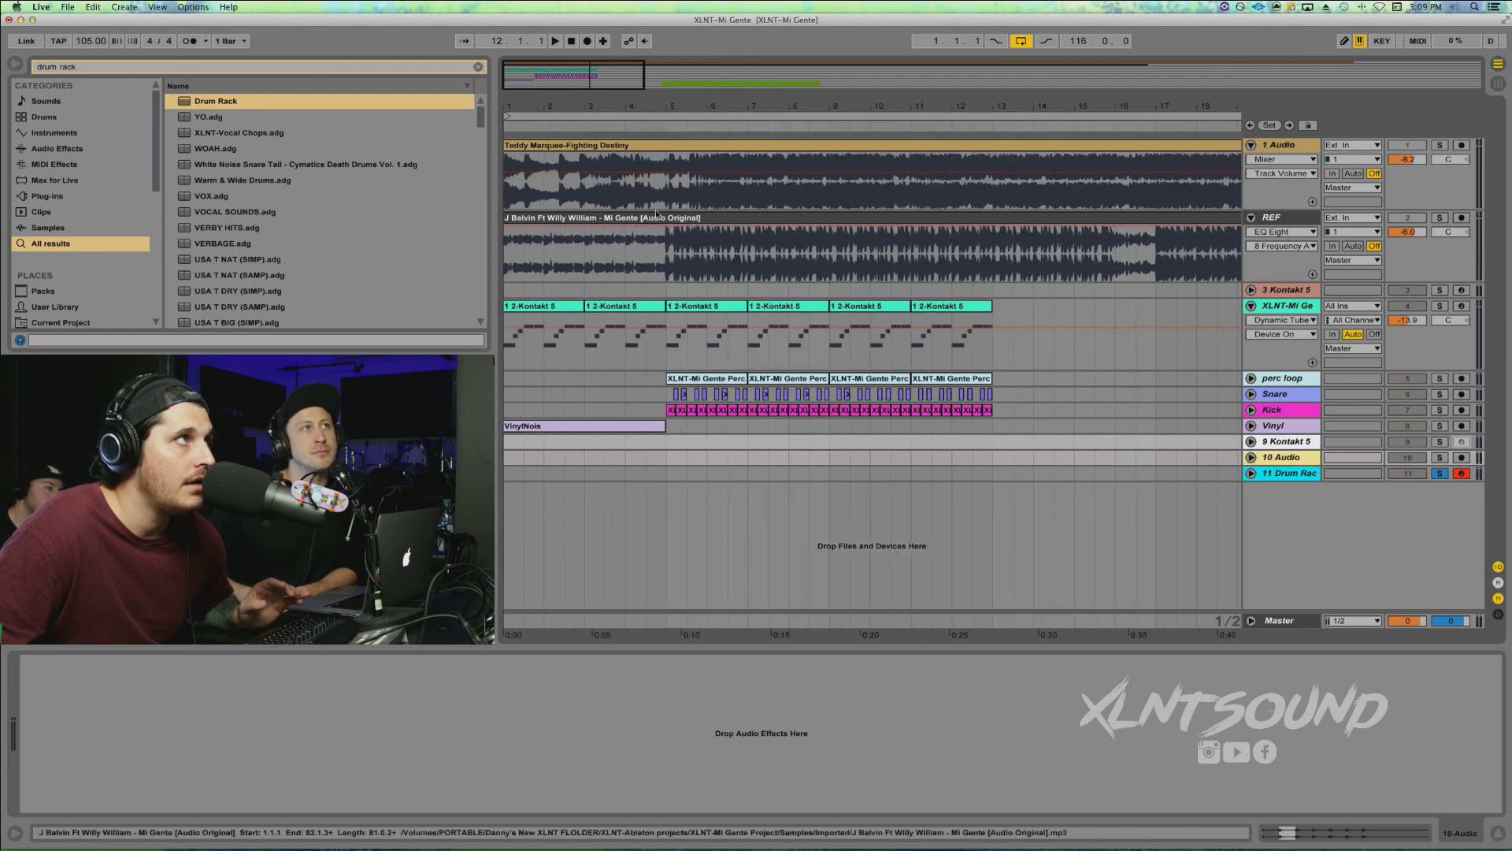
click(1305, 222)
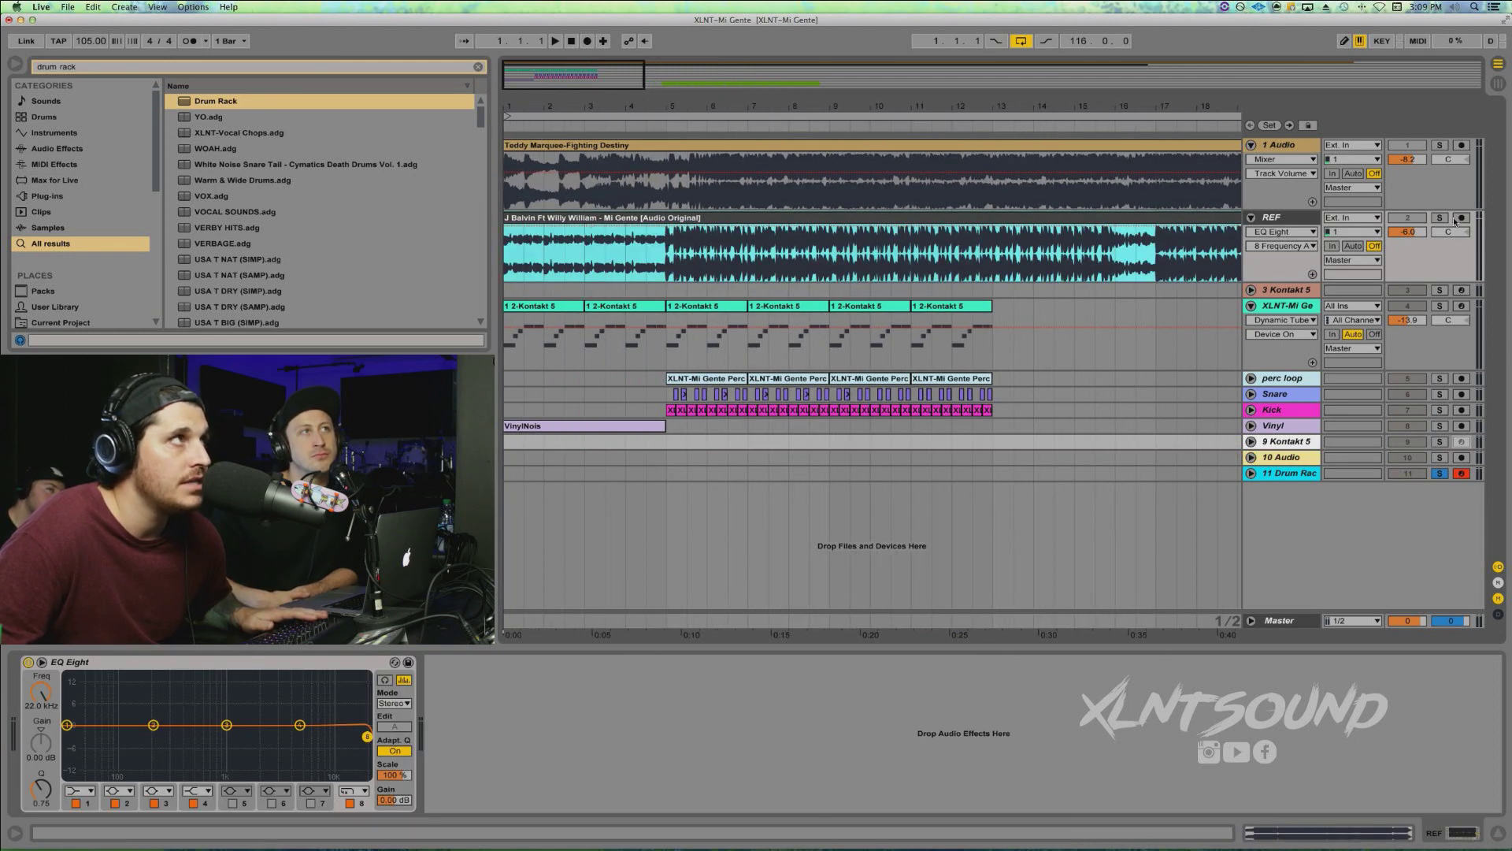
click(1440, 218)
key(space)
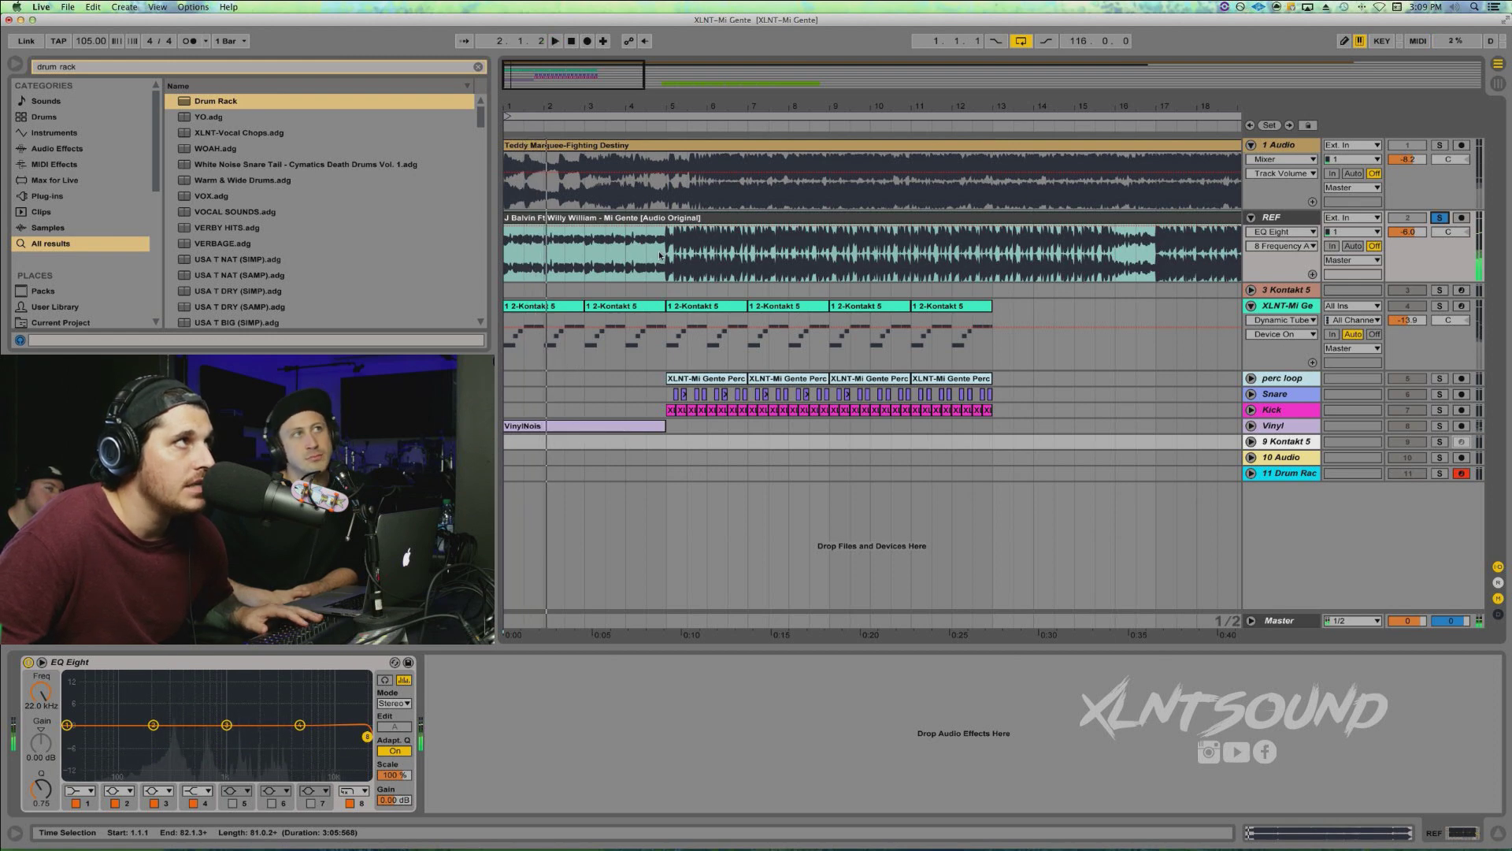
key(space)
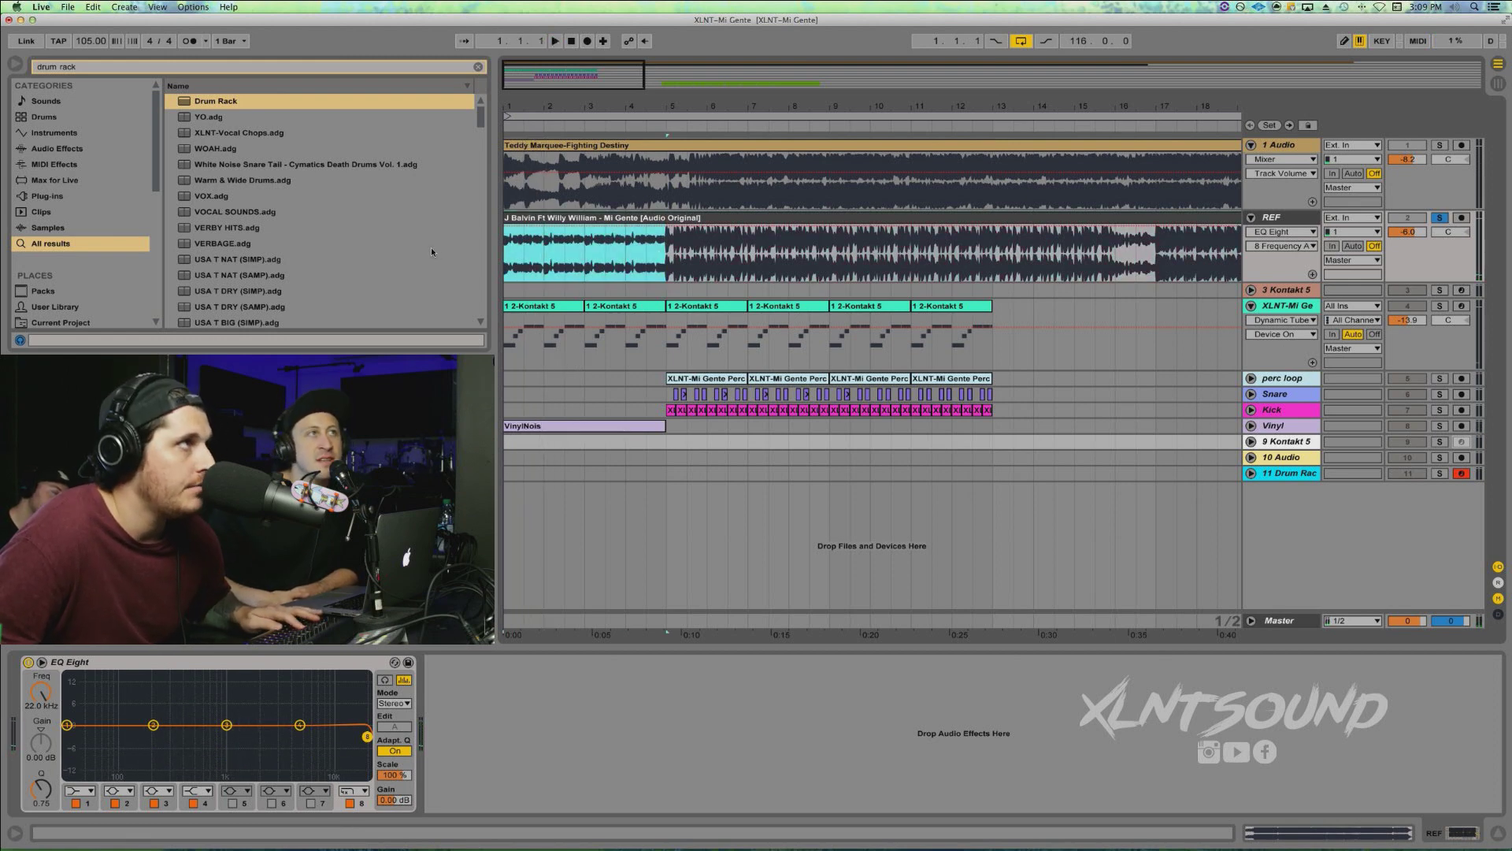
Split off the REF clip's first four bars at bar 5 and copy them onto a new audio track inserted below
key(super+e)
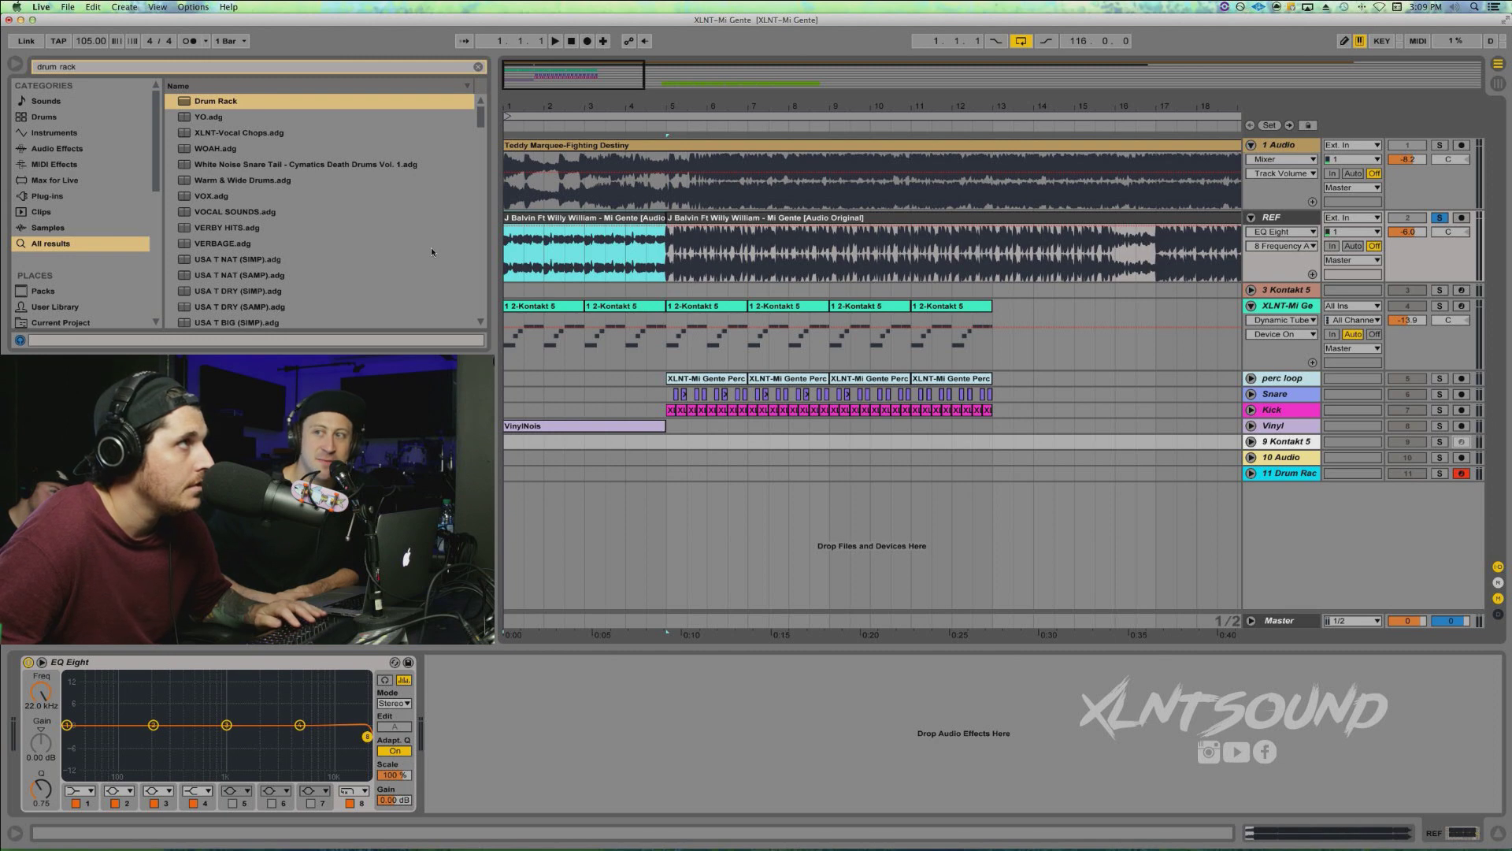
key(super+t)
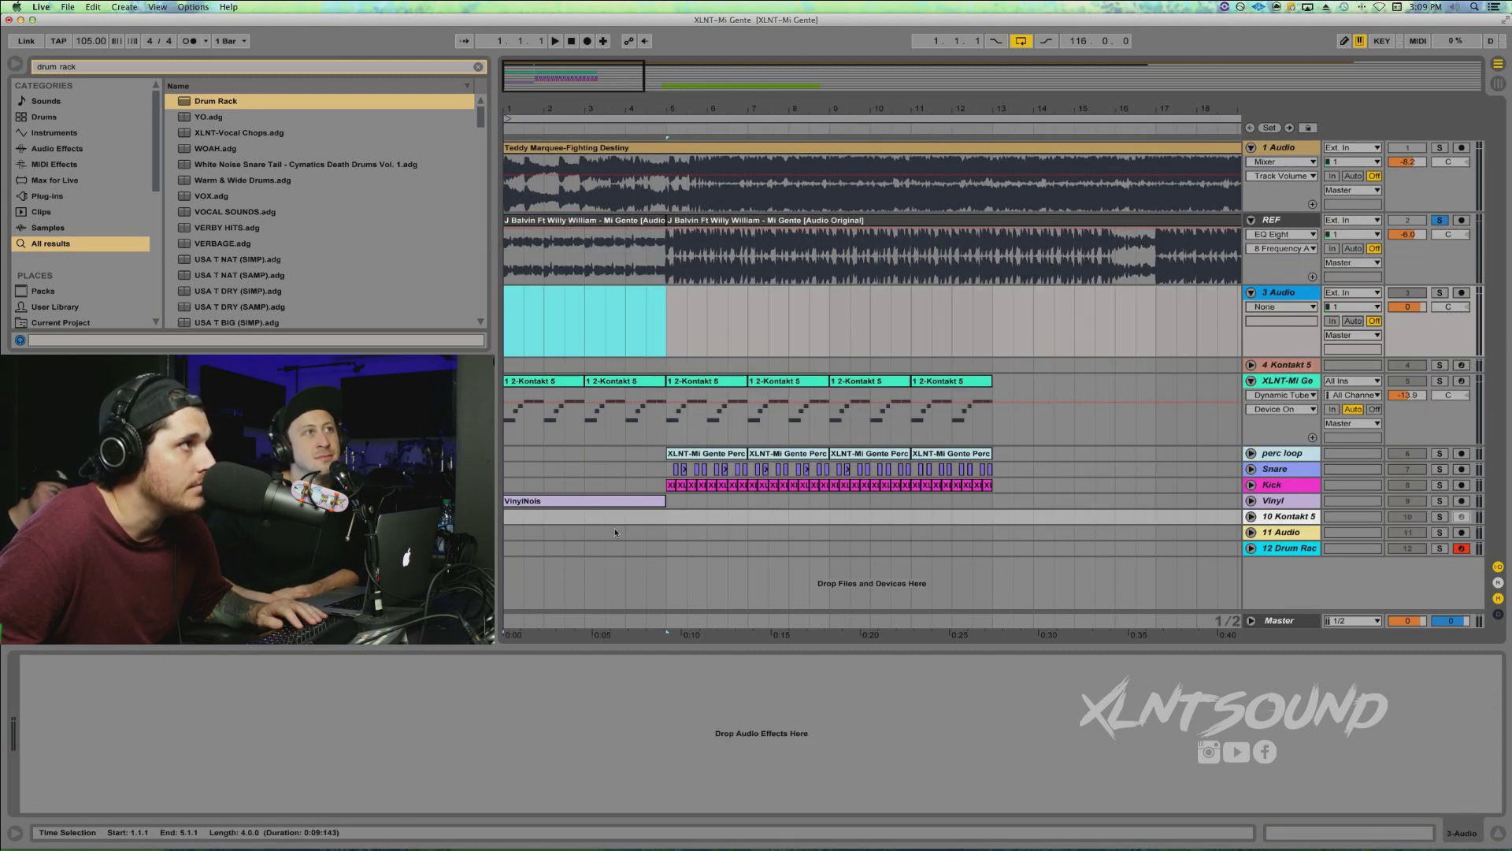
click(626, 502)
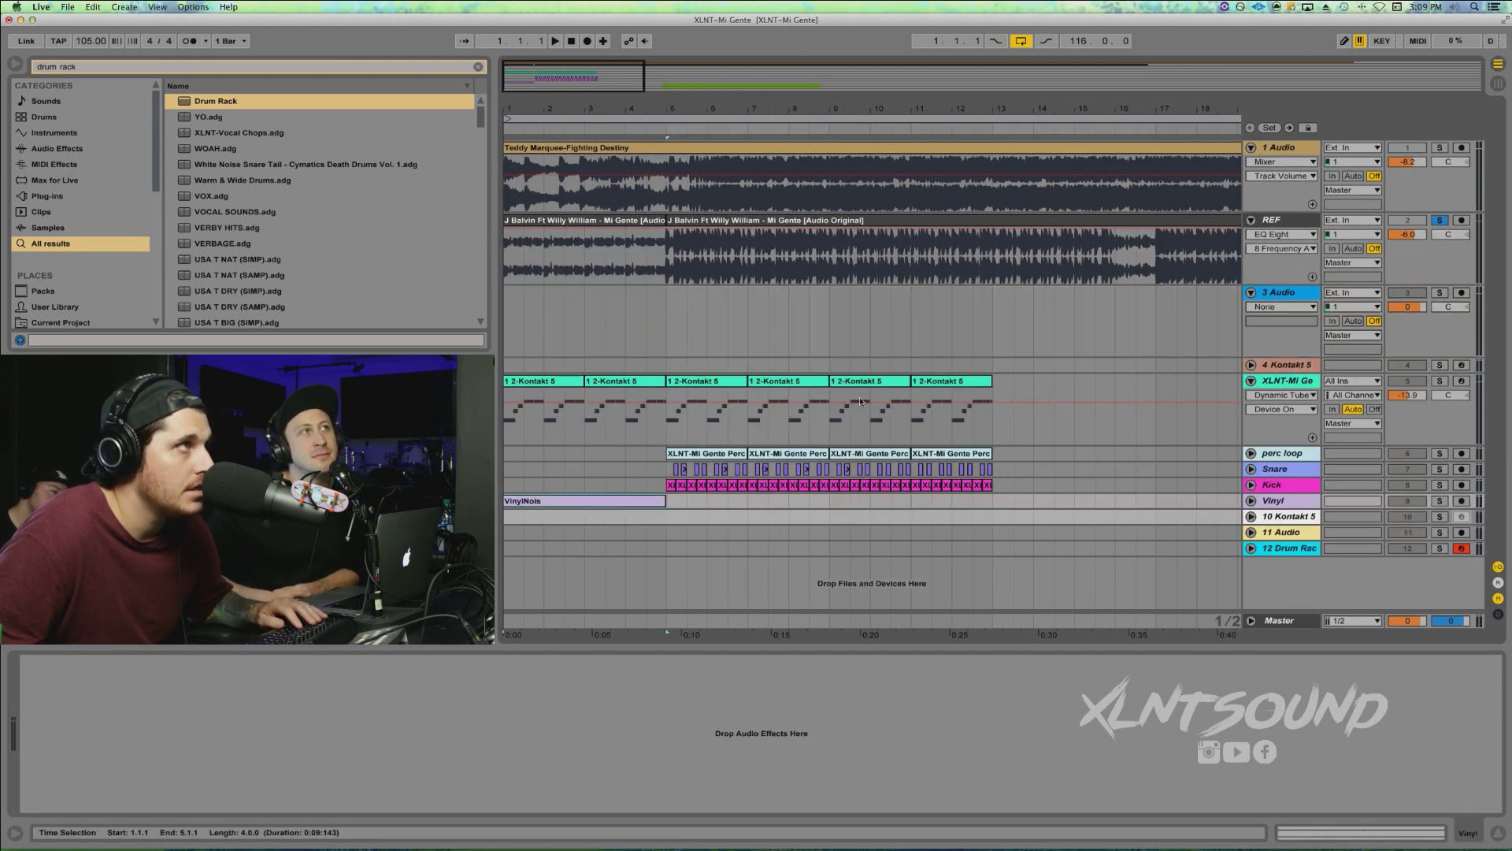
click(613, 223)
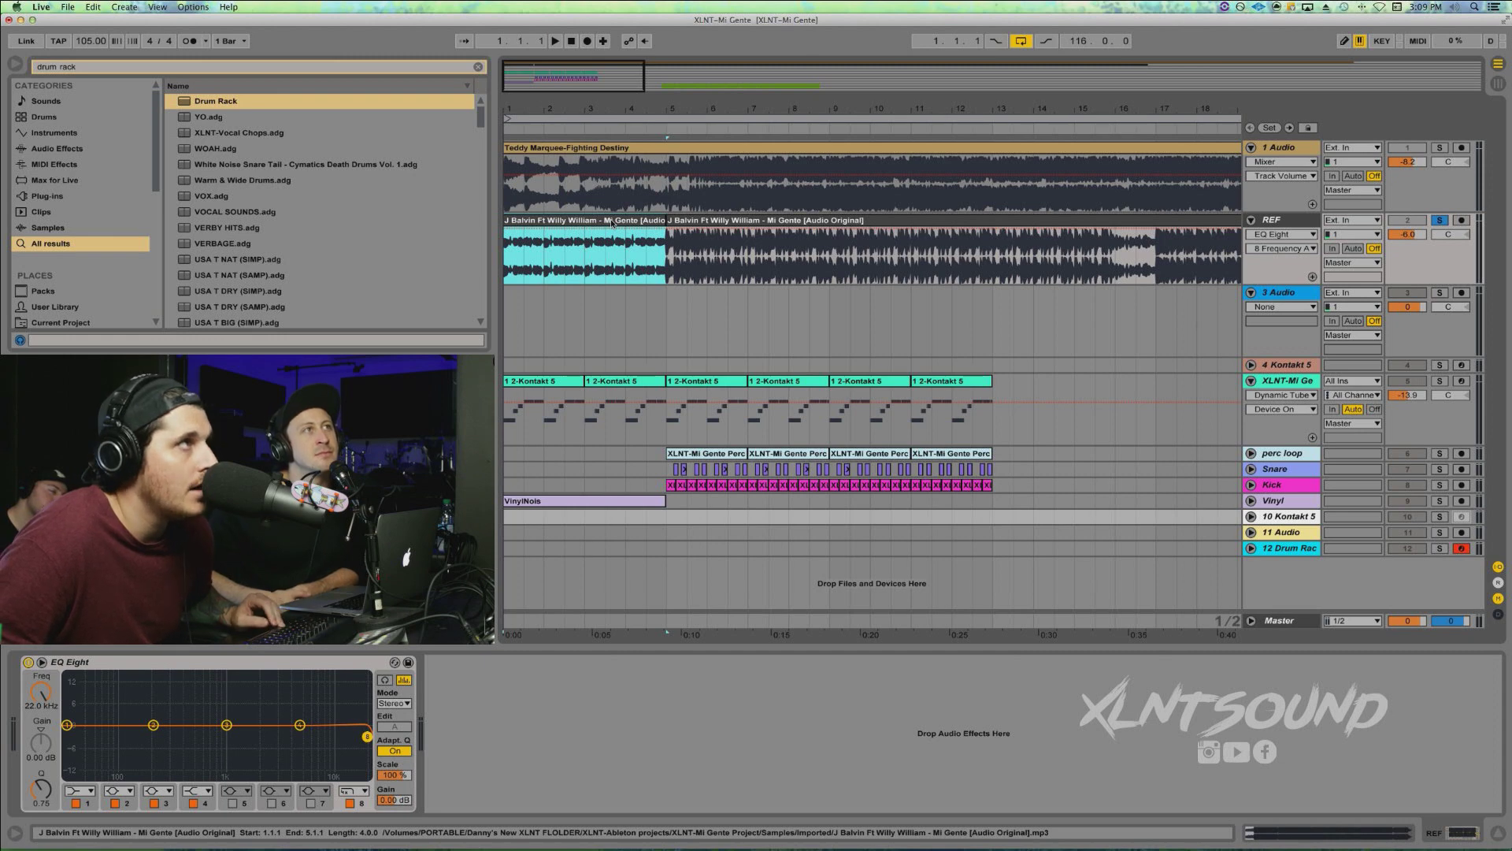
drag(613, 223, 613, 307)
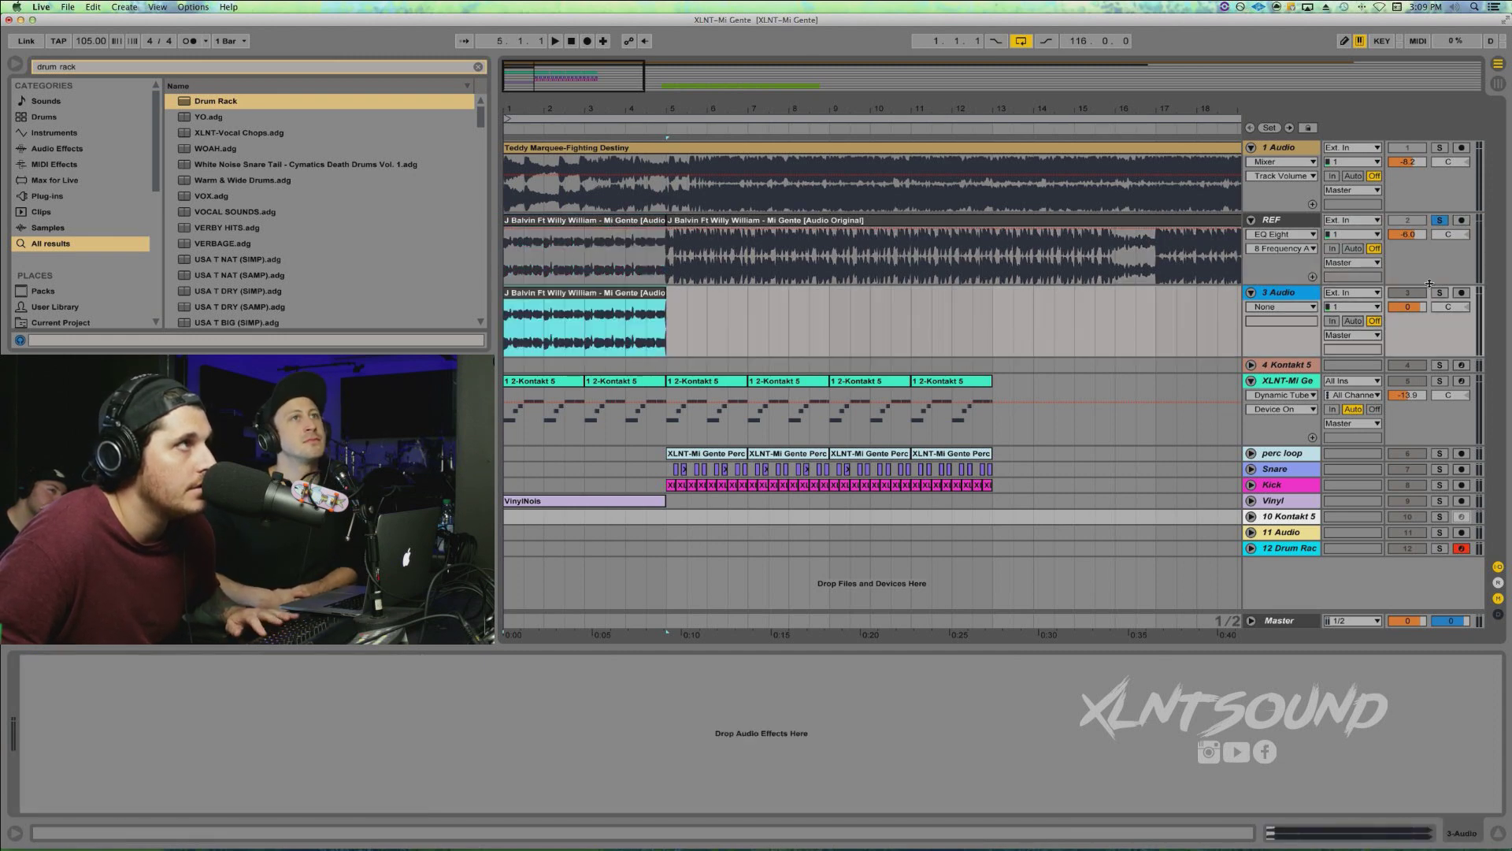
Solo the new 3 Audio track and play the copied reference clip from the start
click(1440, 293)
key(space)
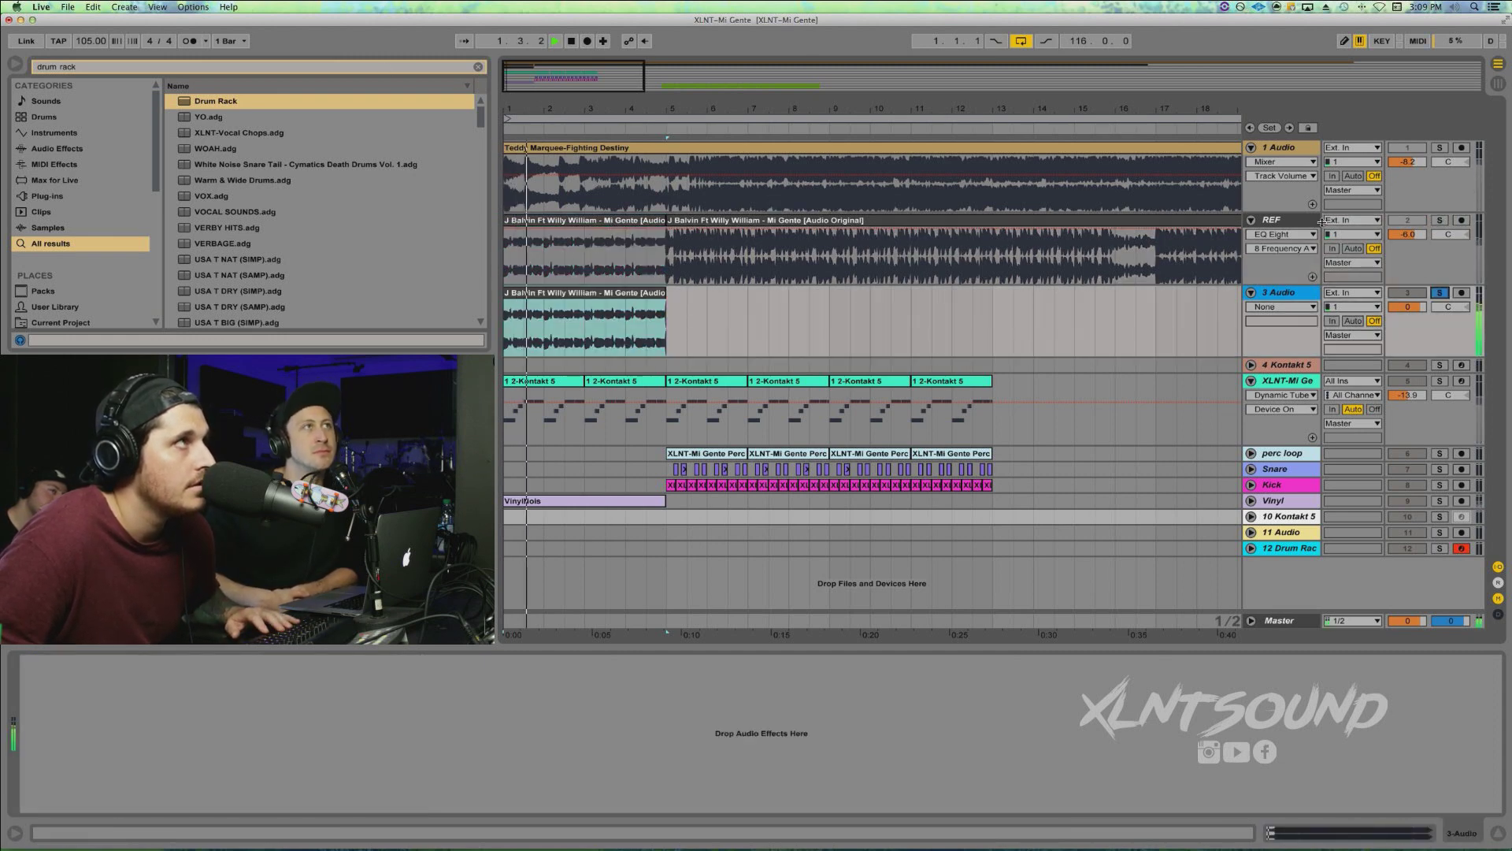
key(space)
drag(574, 74, 529, 227)
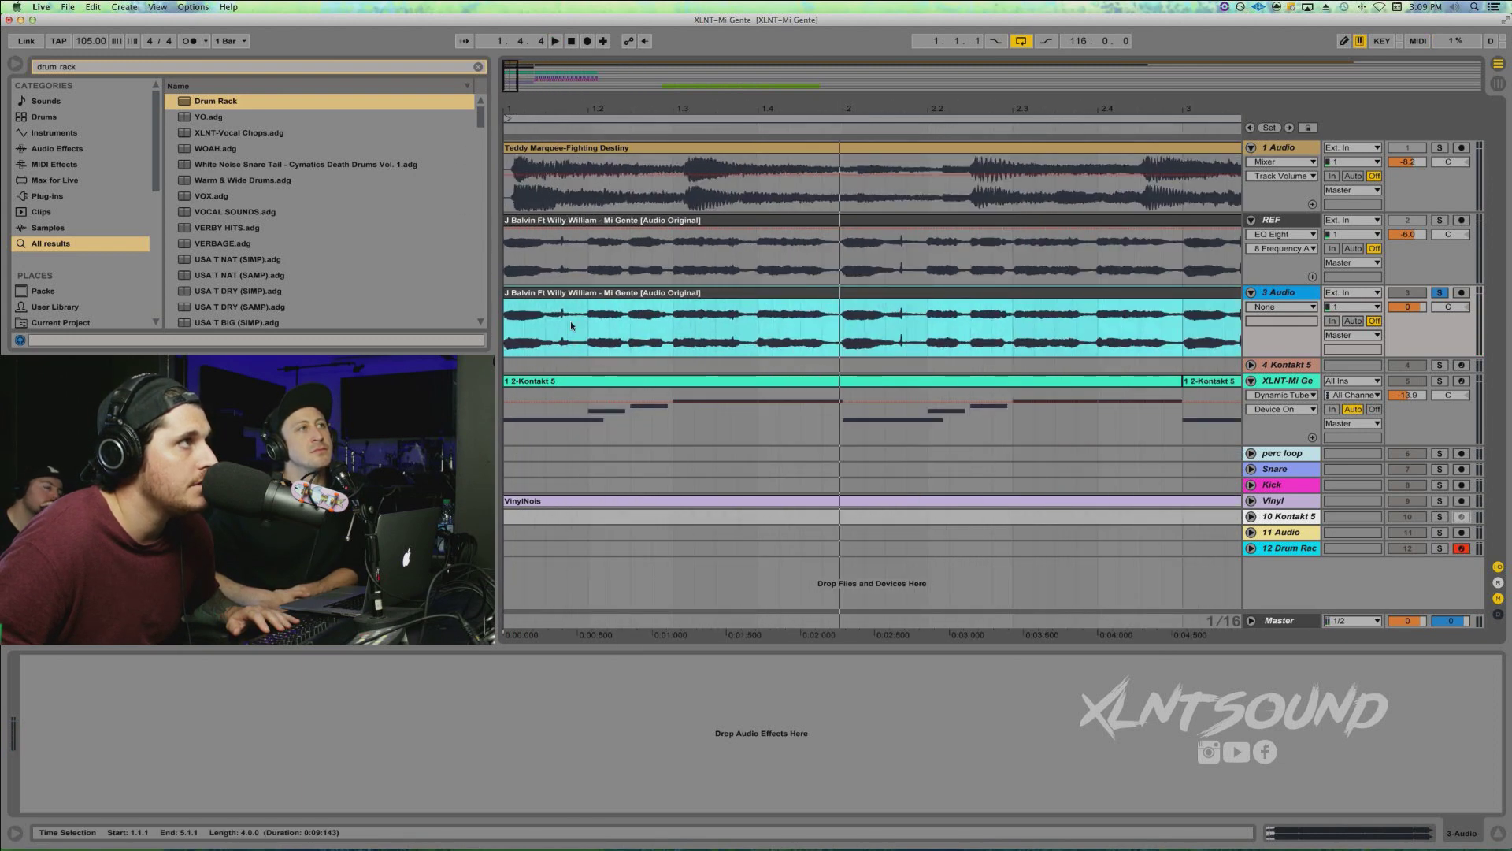
click(588, 321)
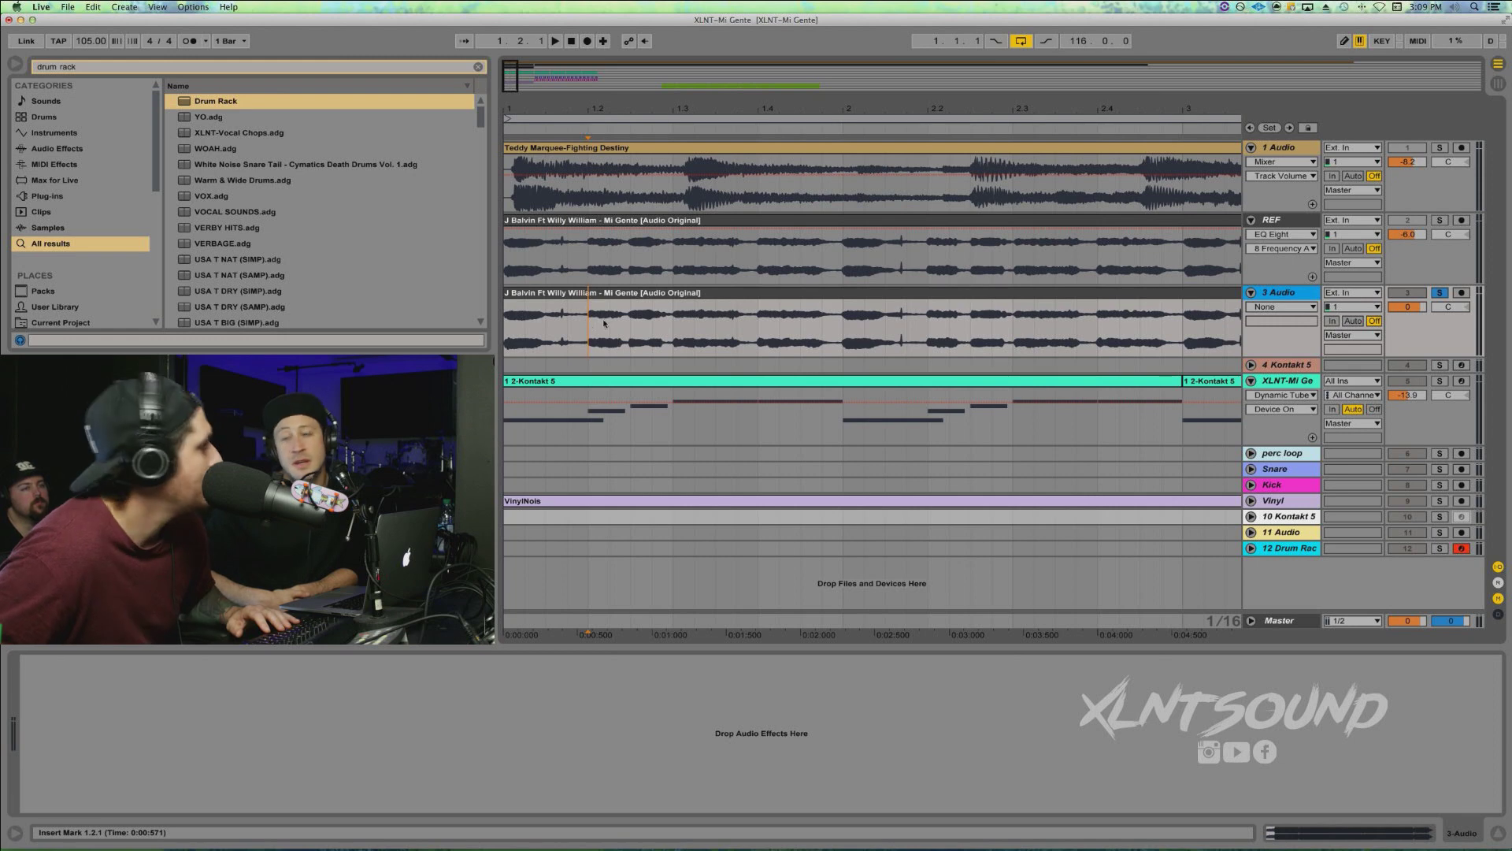
Search the browser for "eq" and load EQ Eight onto the 3 Audio track
click(562, 293)
click(76, 63)
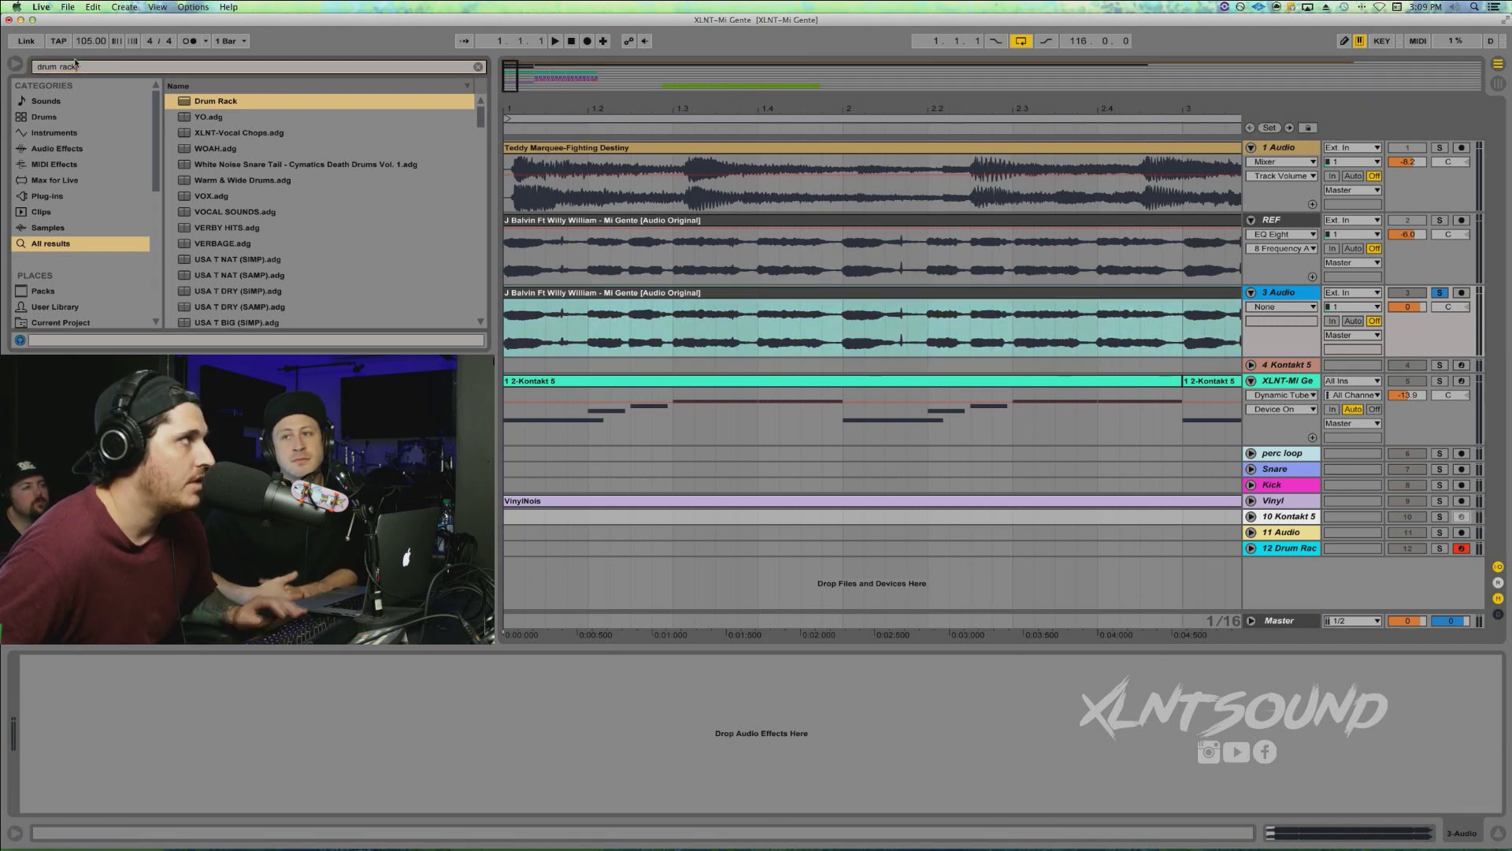
key(super+a)
key(BackSpace)
text(e)
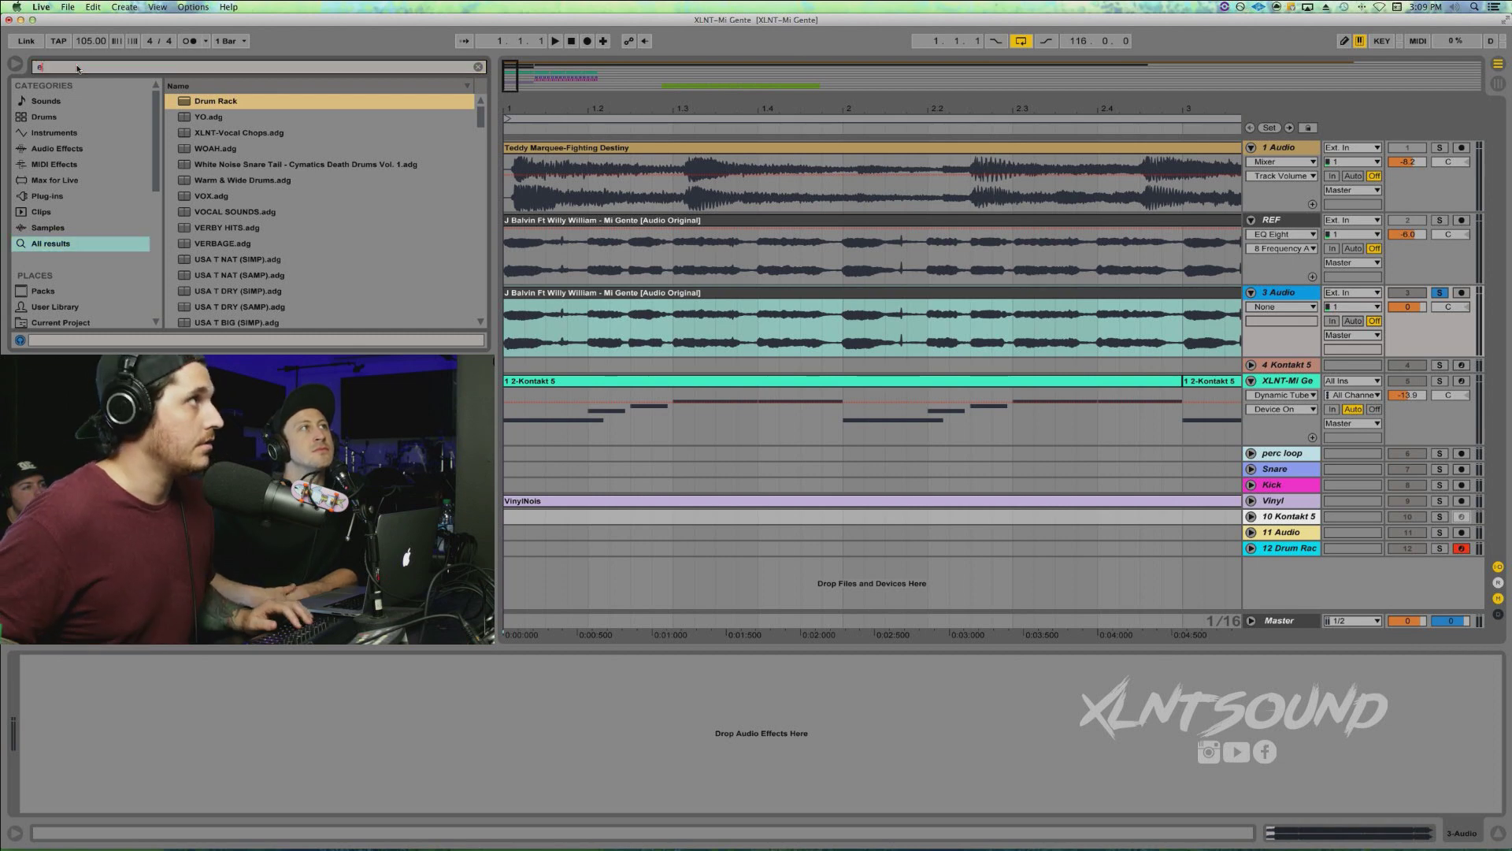
text(q)
drag(184, 117, 568, 341)
Play the start of the 3 Audio clip and split the clip at 1.2.1
key(space)
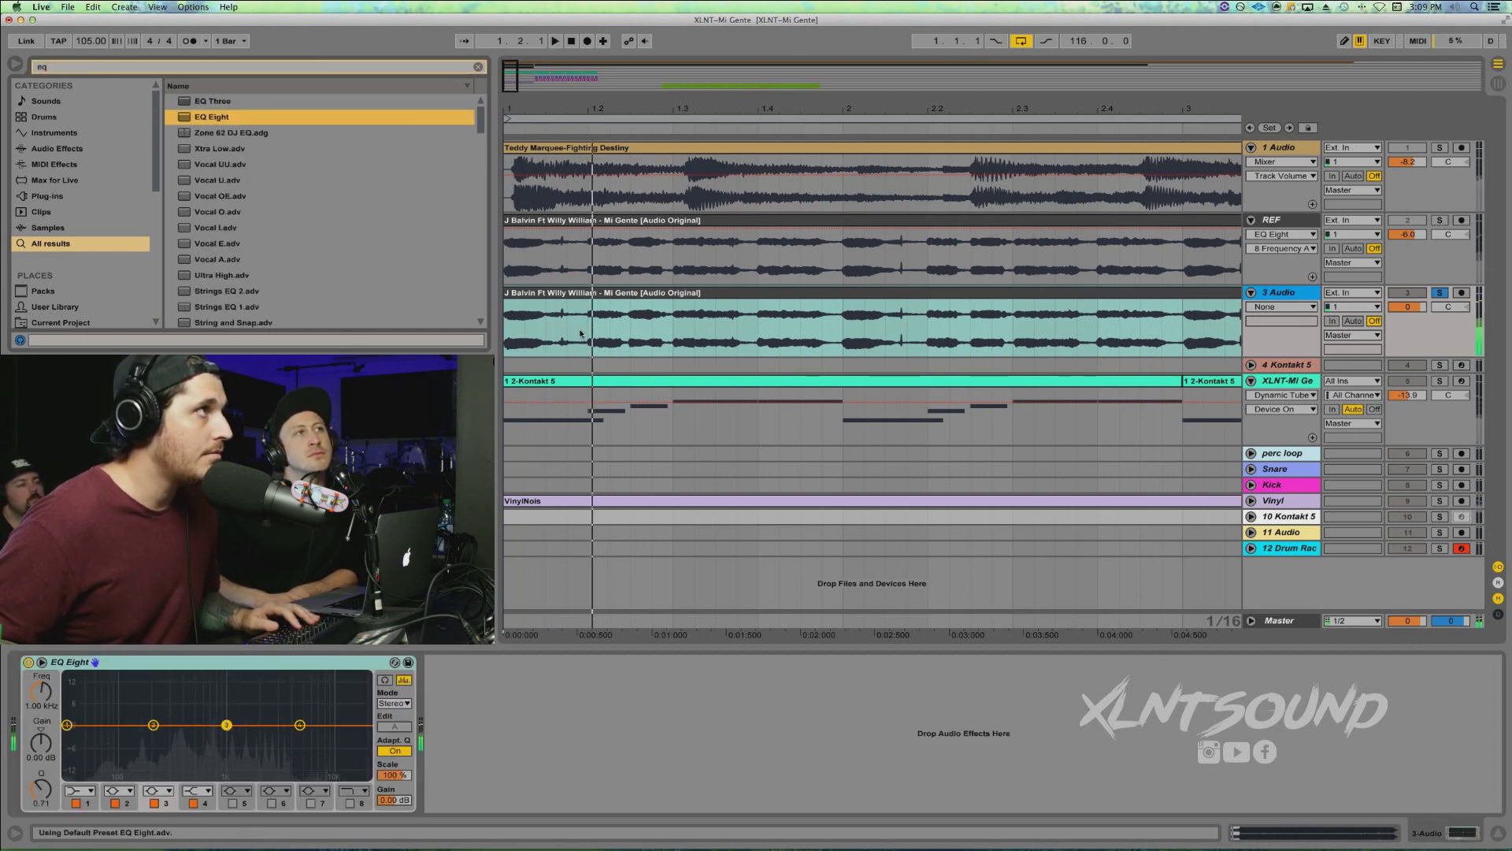
key(space)
click(585, 324)
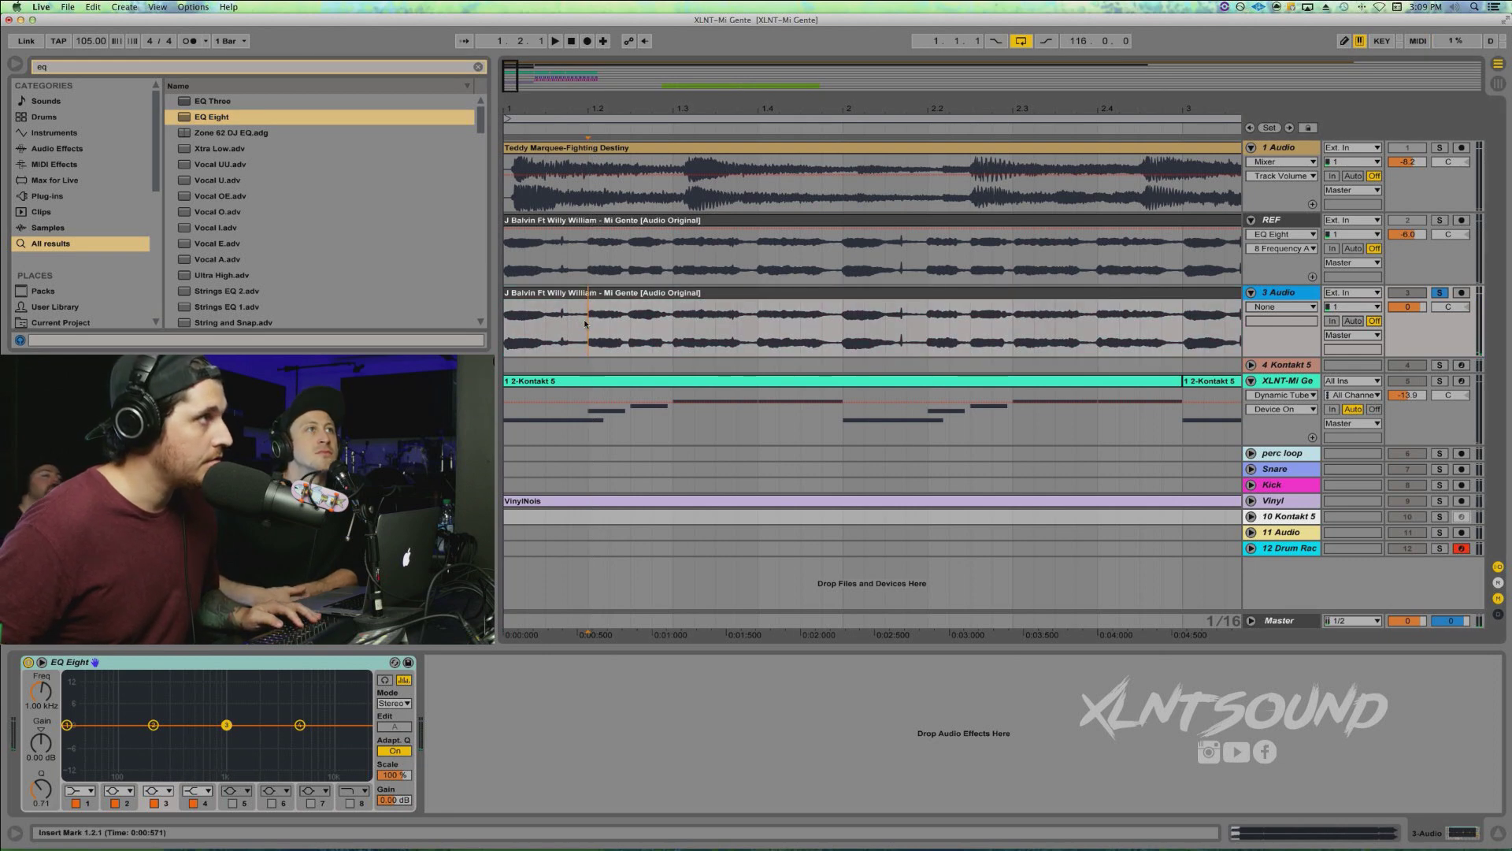
key(super+e)
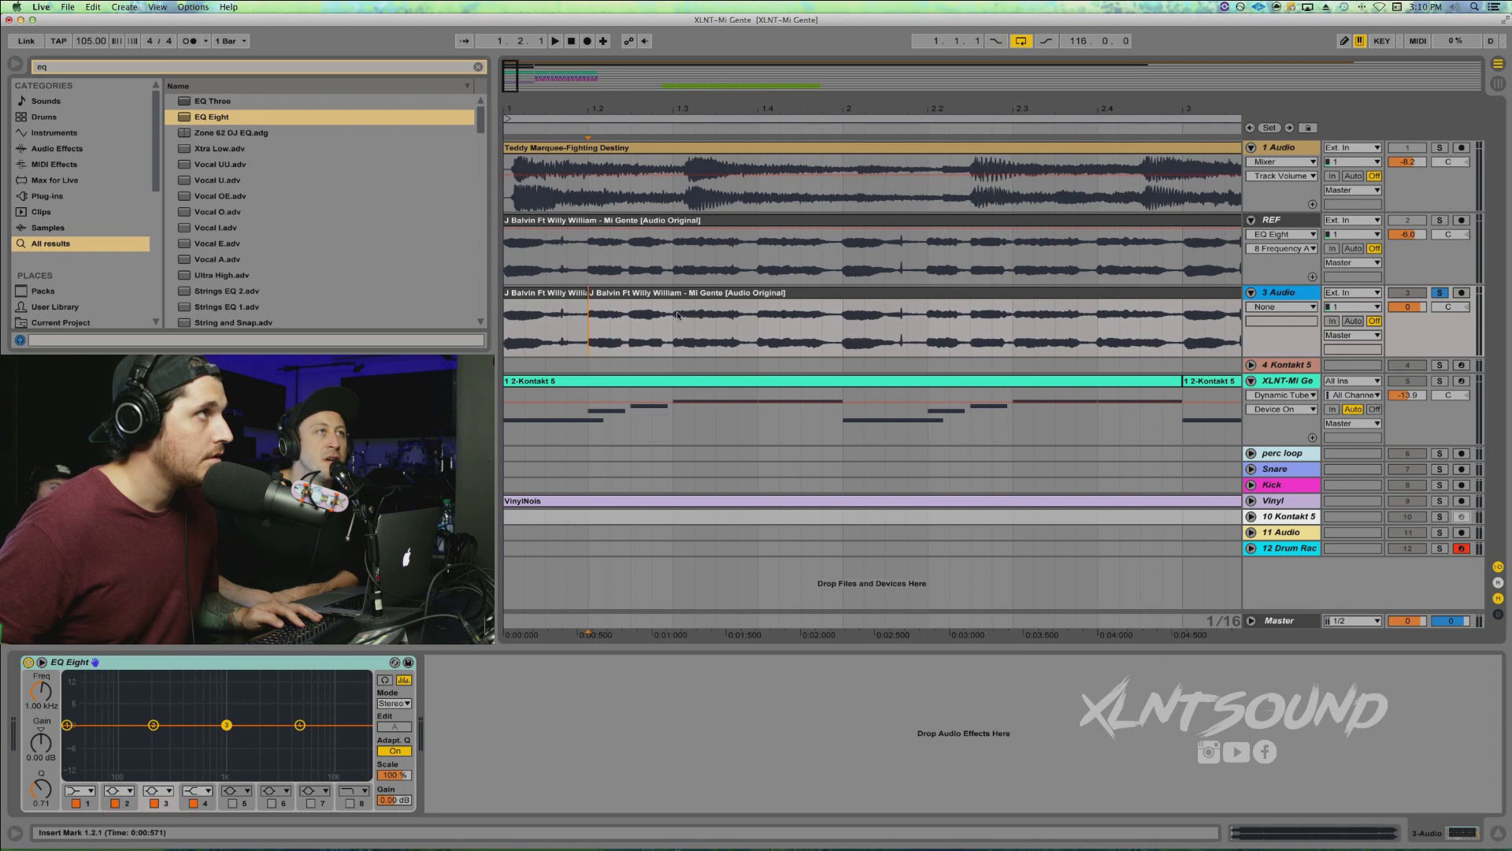
Show the fades on the first 3 Audio slice and add a fade-out over about its last two thirds
click(562, 304)
right_click(561, 298)
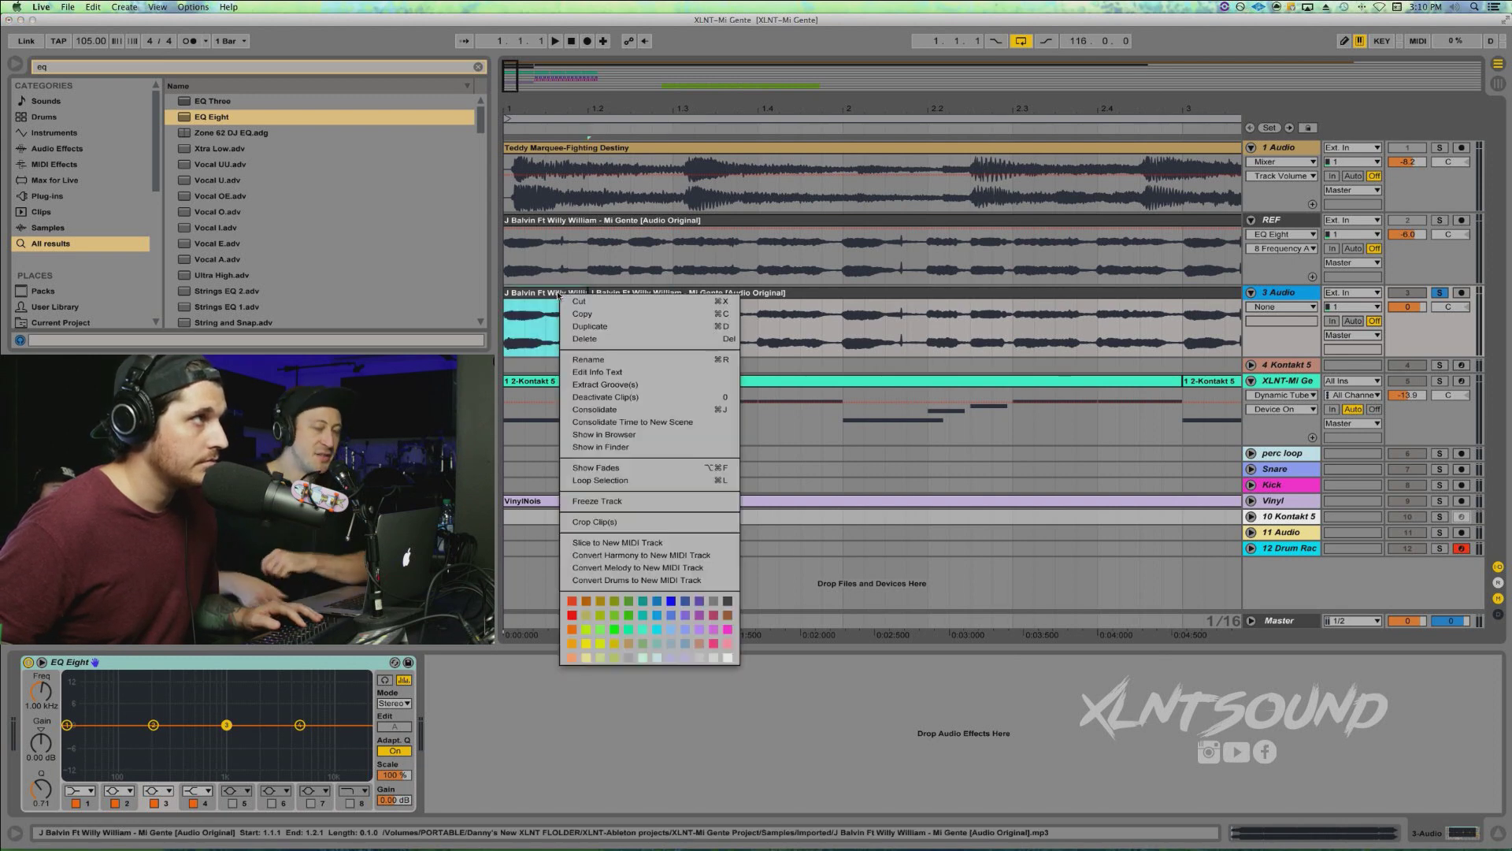
click(598, 467)
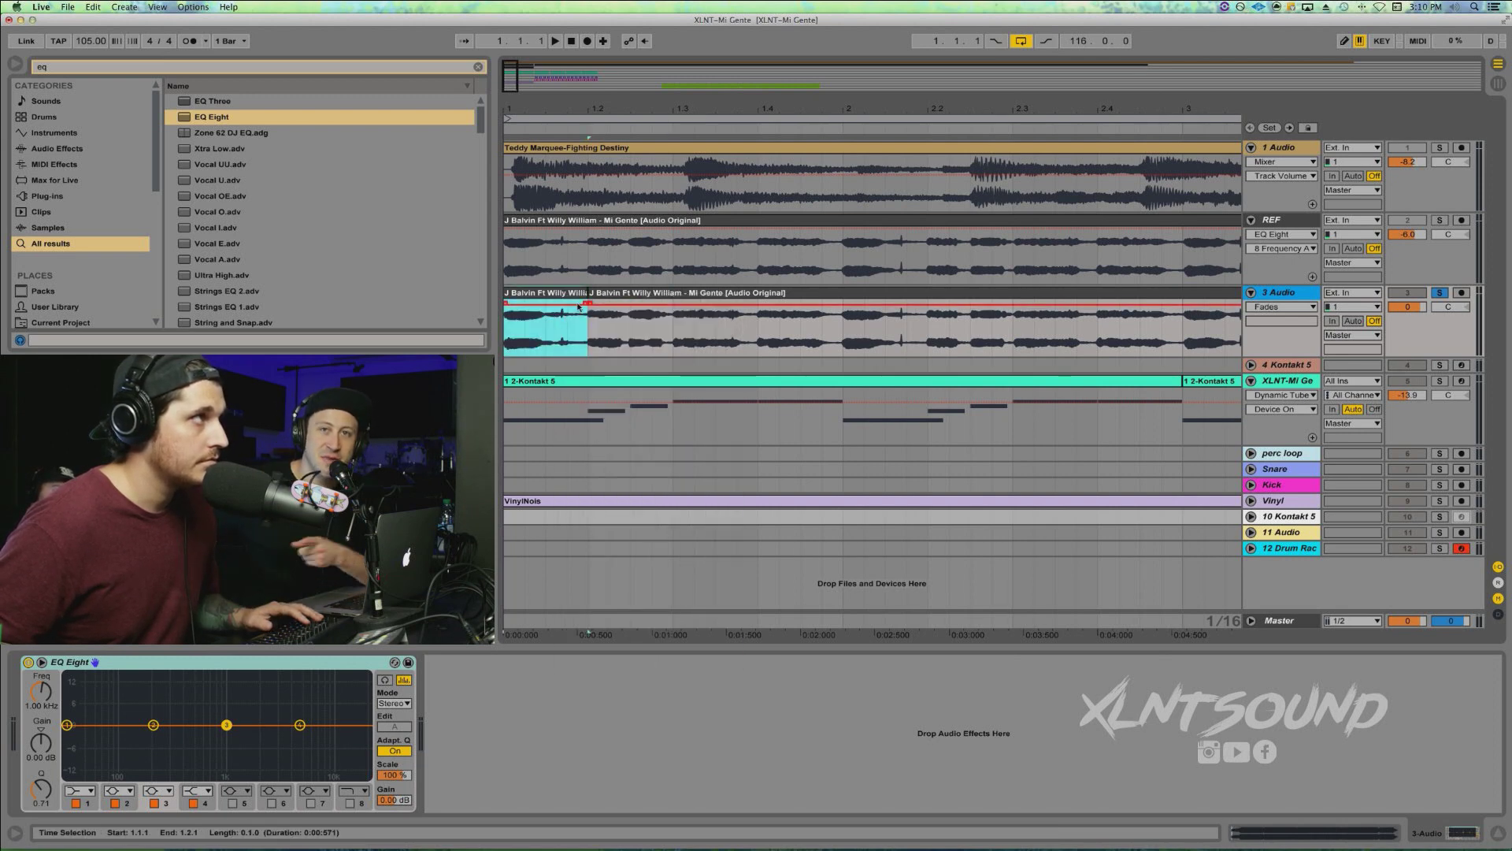
drag(587, 302, 528, 303)
key(space)
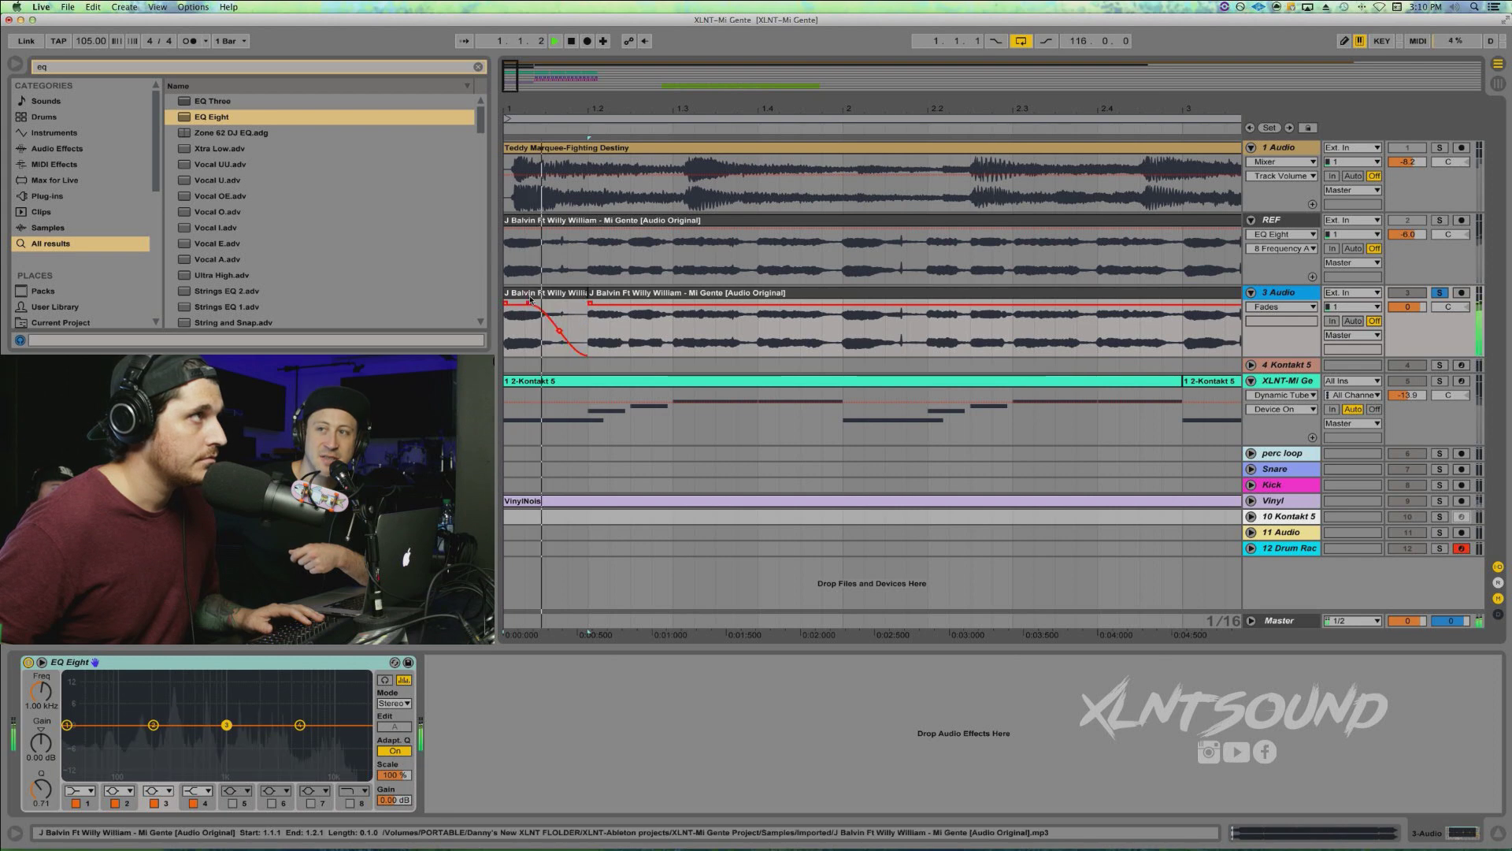
Steepen the fade-out curve of the first 3 Audio slice and play it back
click(560, 347)
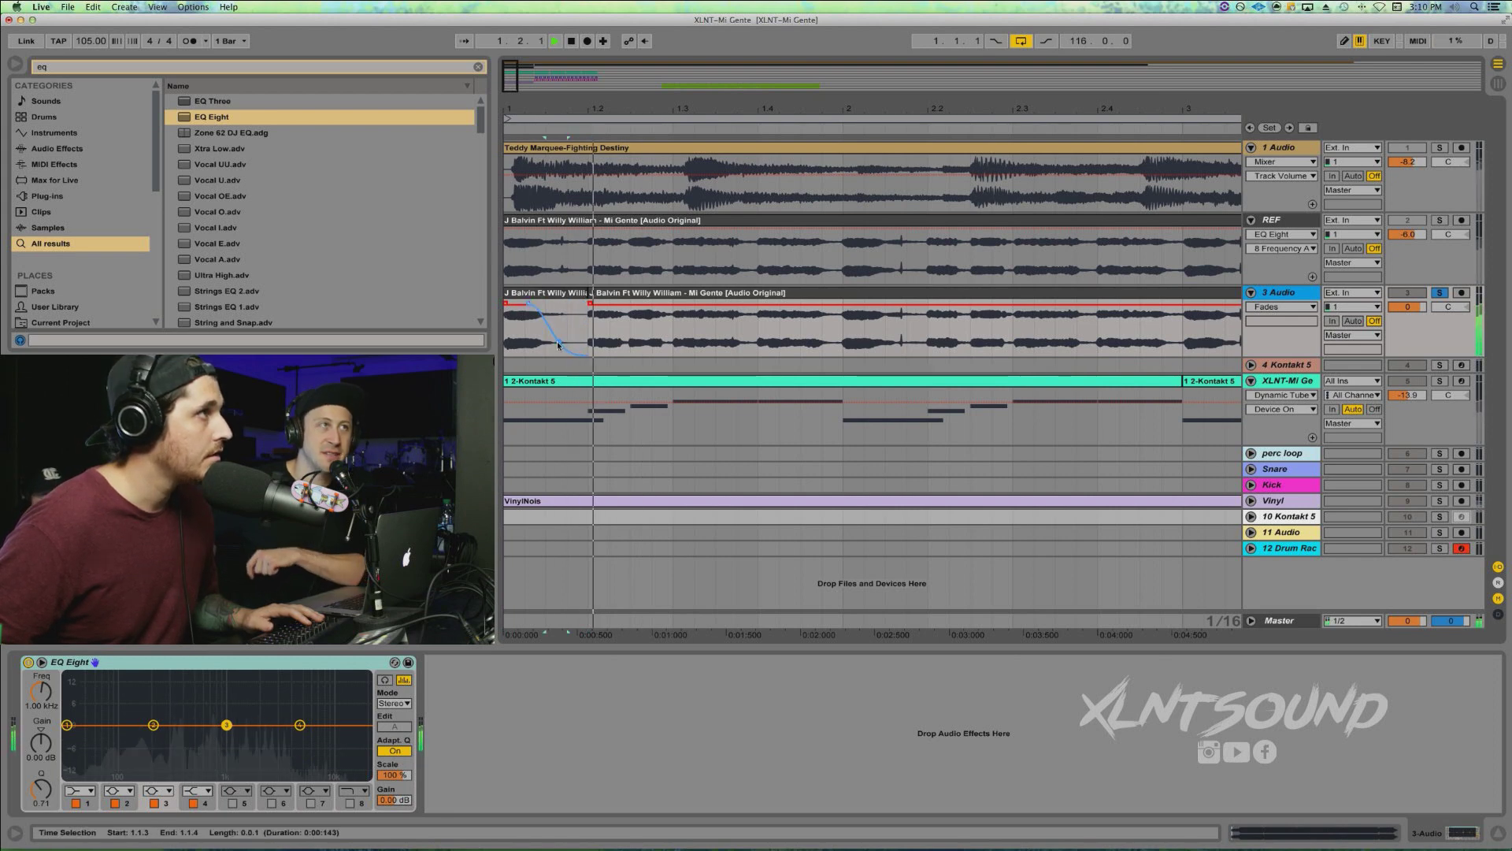
key(space)
click(578, 334)
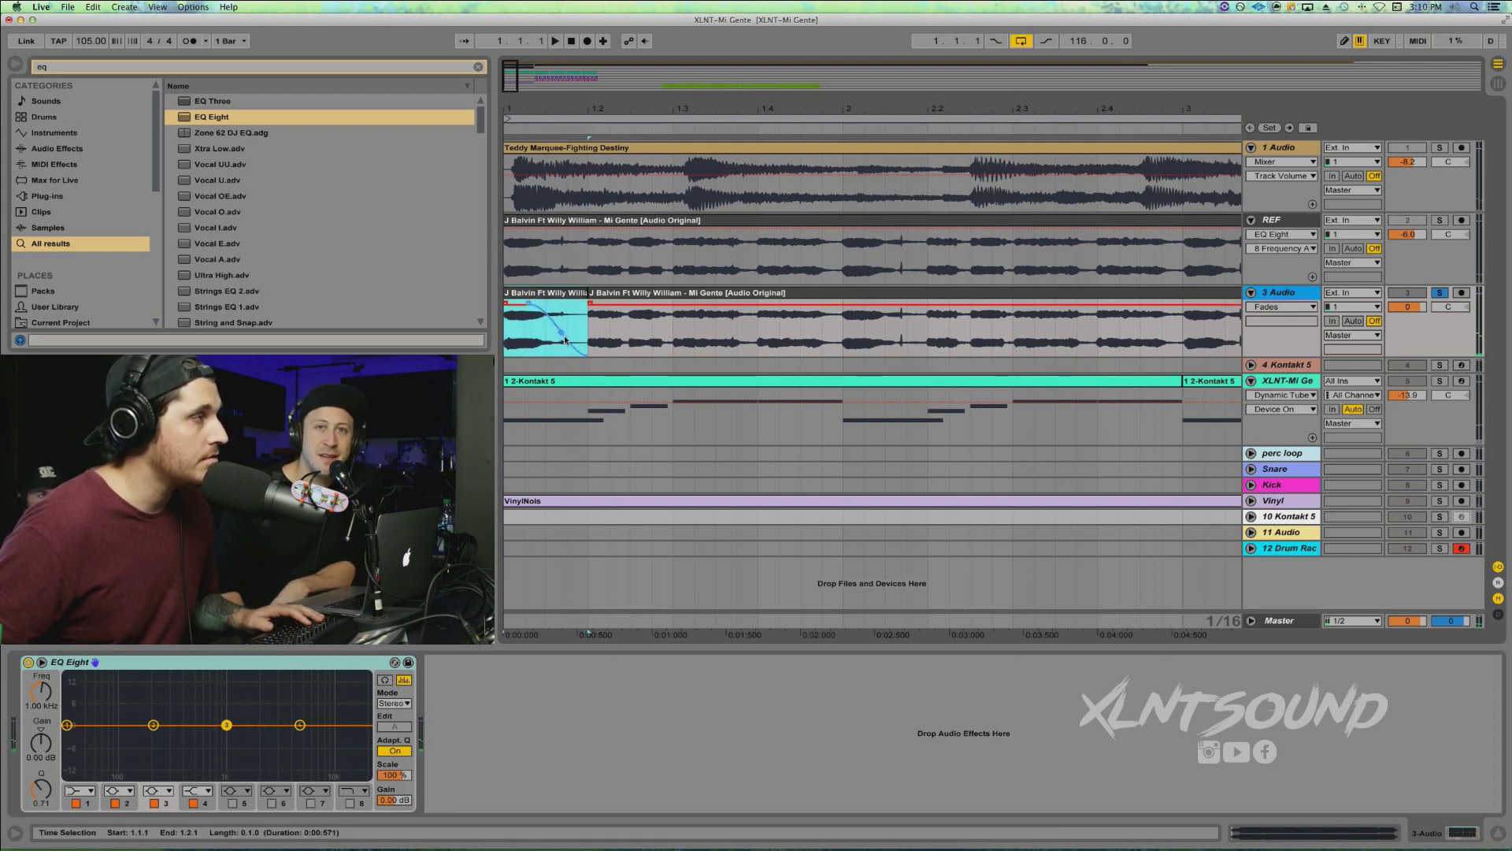
click(557, 338)
key(space)
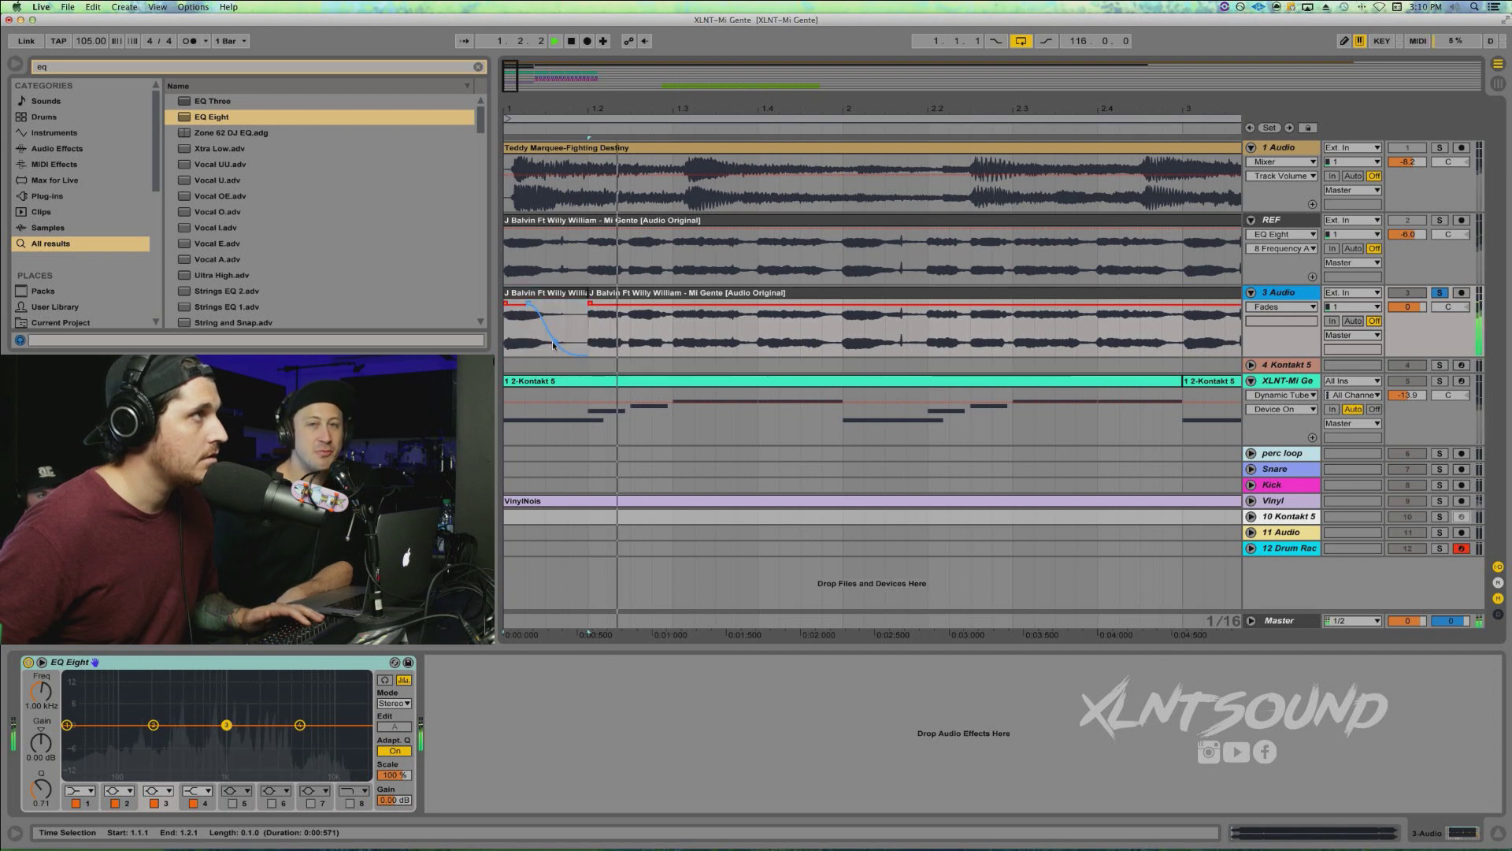
key(space)
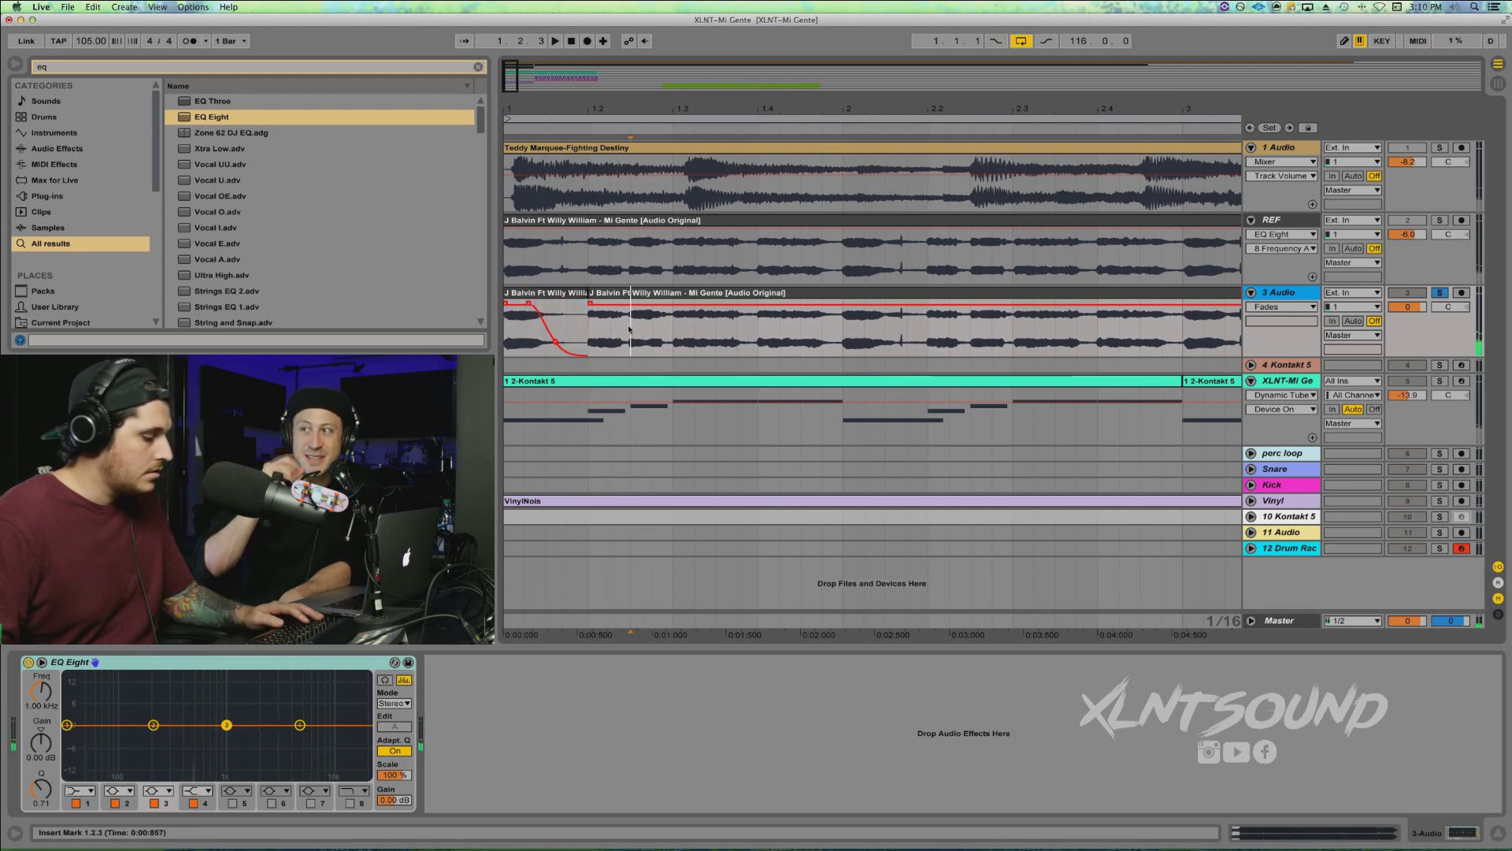
Split the 3 Audio clip at 1.2.3, 1.3.1 and 1.4.1, adding short fade-outs to the two short slices before 1.3.1
click(629, 329)
key(super+e)
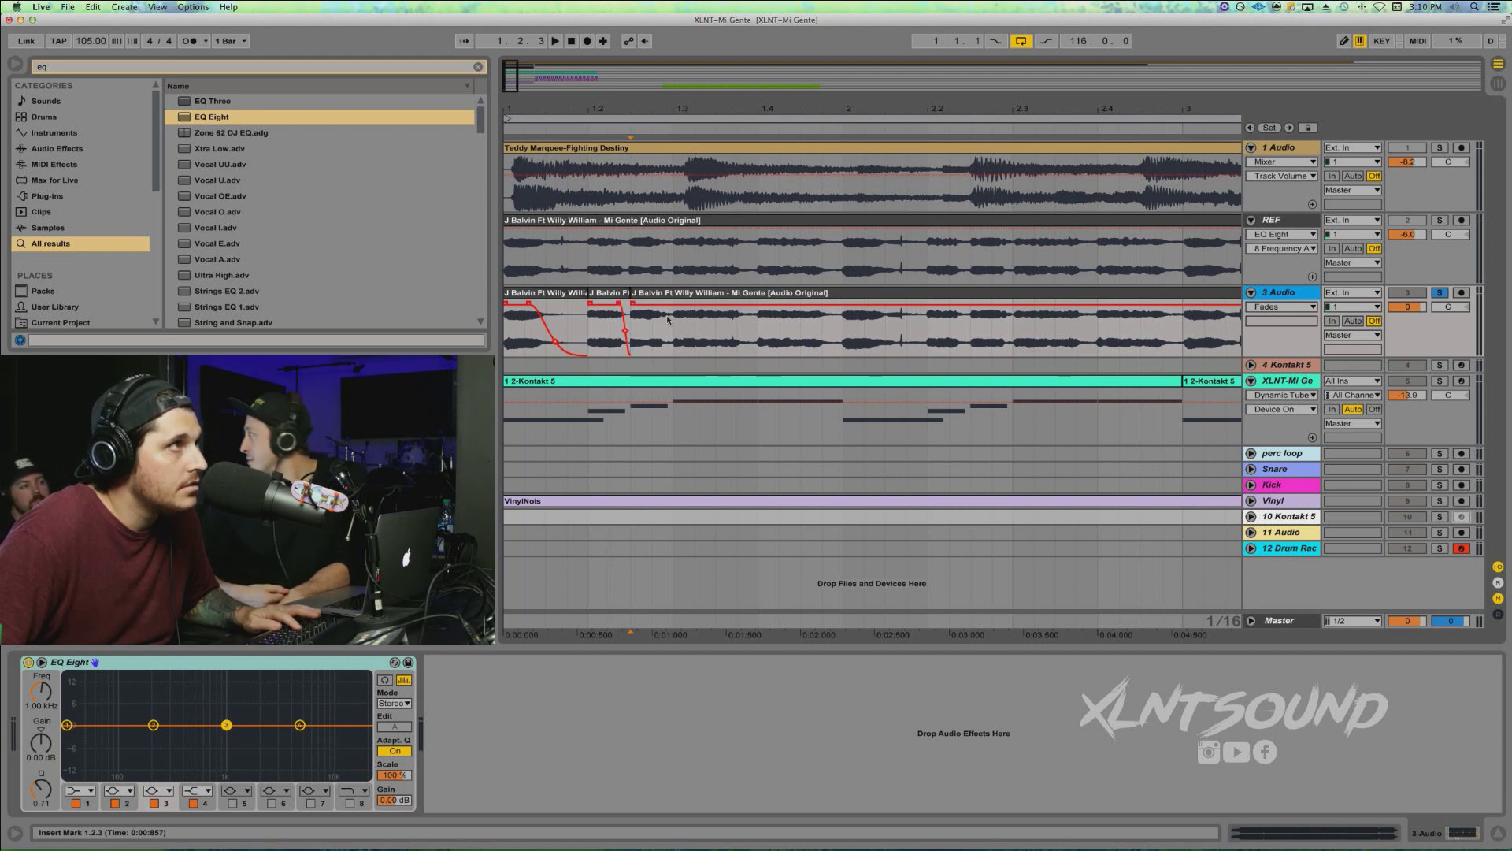
key(super+e)
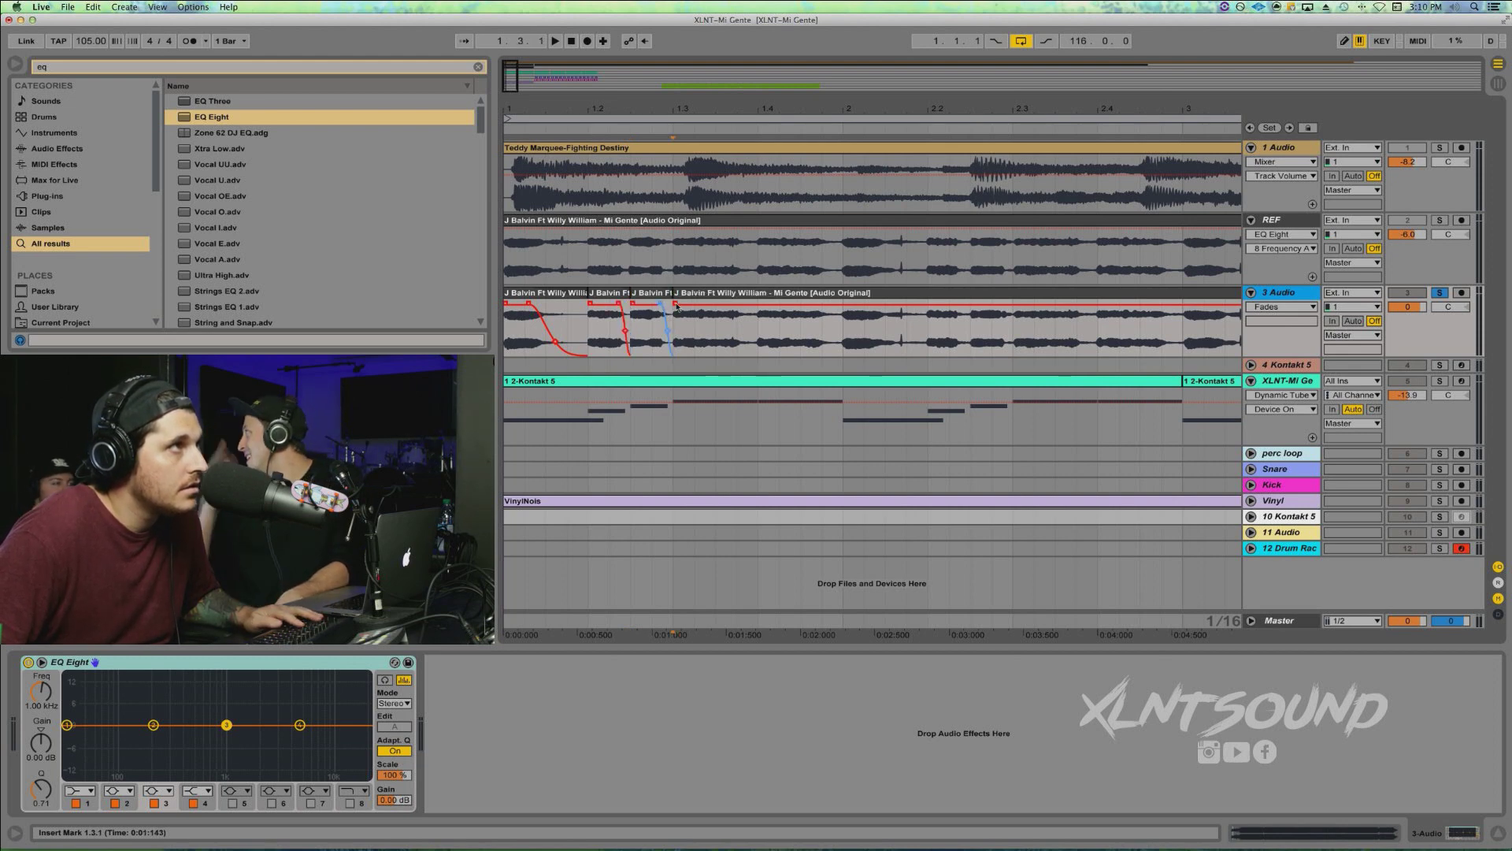
key(super+e)
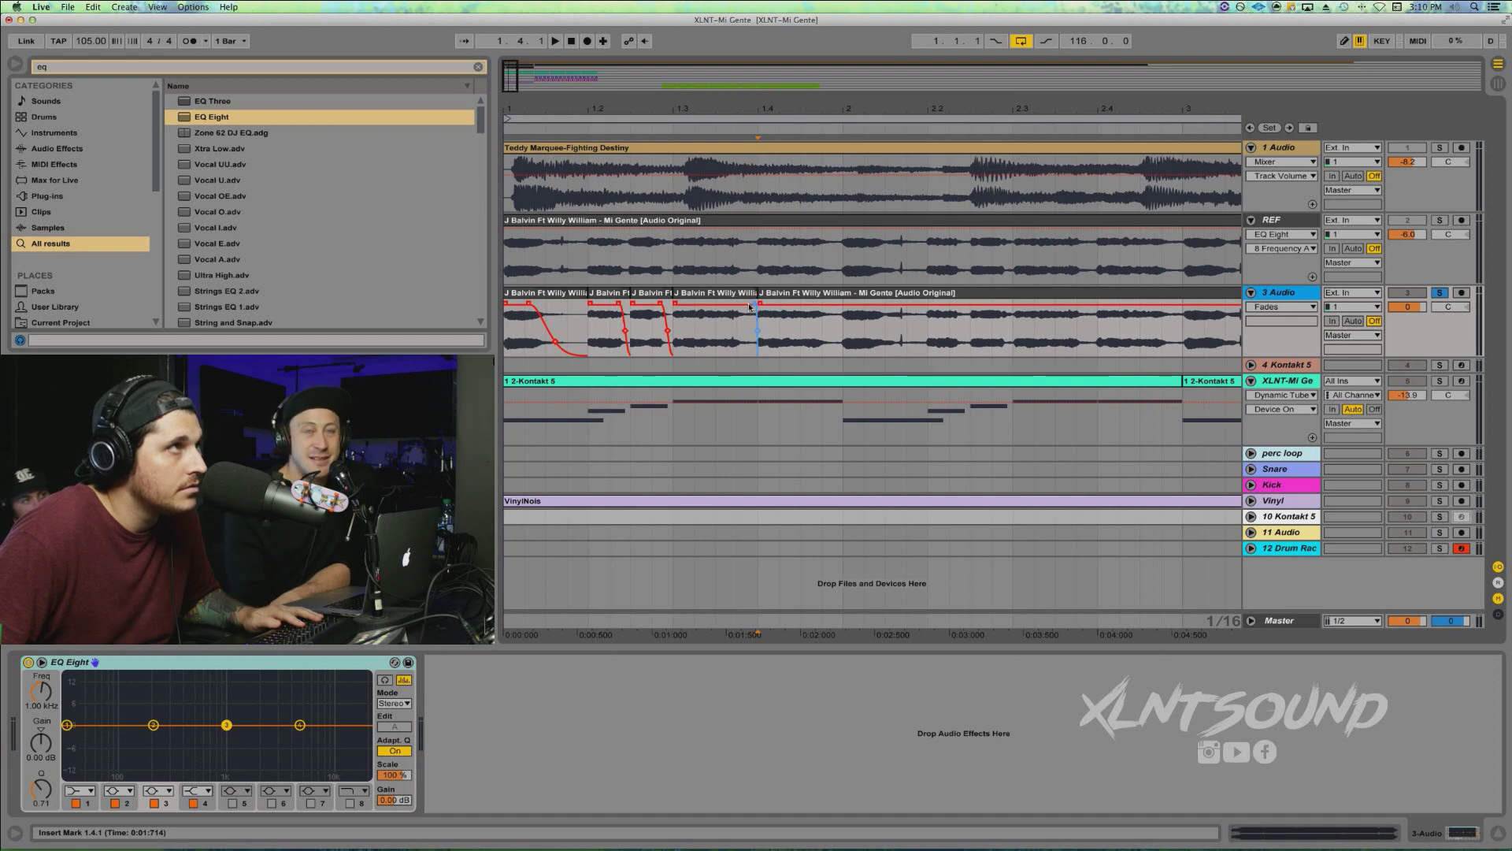
Split the 3 Audio clip at 2.1.1, 2.2.1, 2.2.3 and 2.3.1, adding a fade-out to the end of each slice
click(841, 323)
key(super+e)
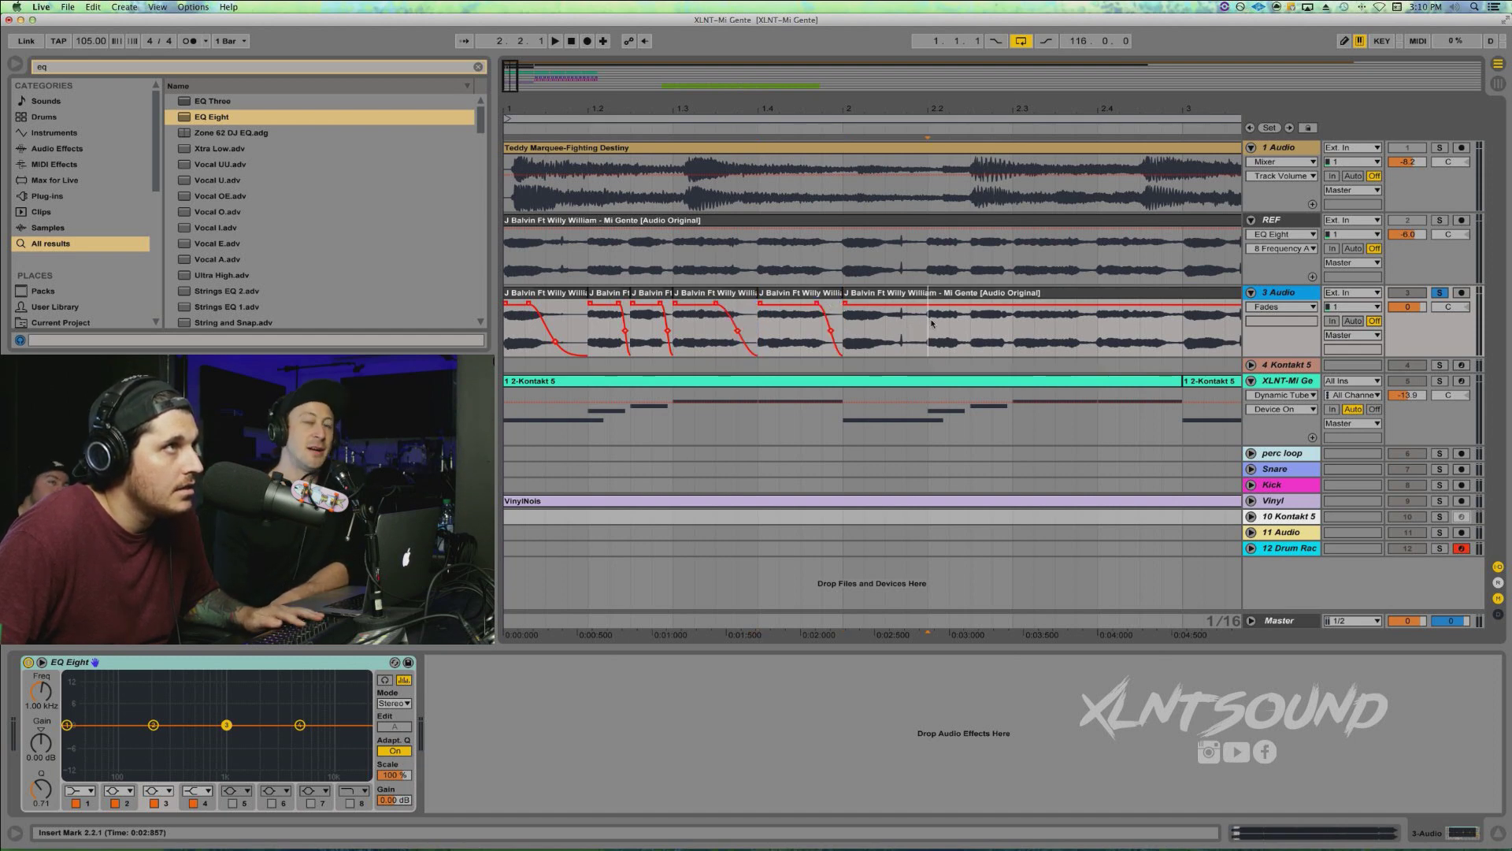
key(super+e)
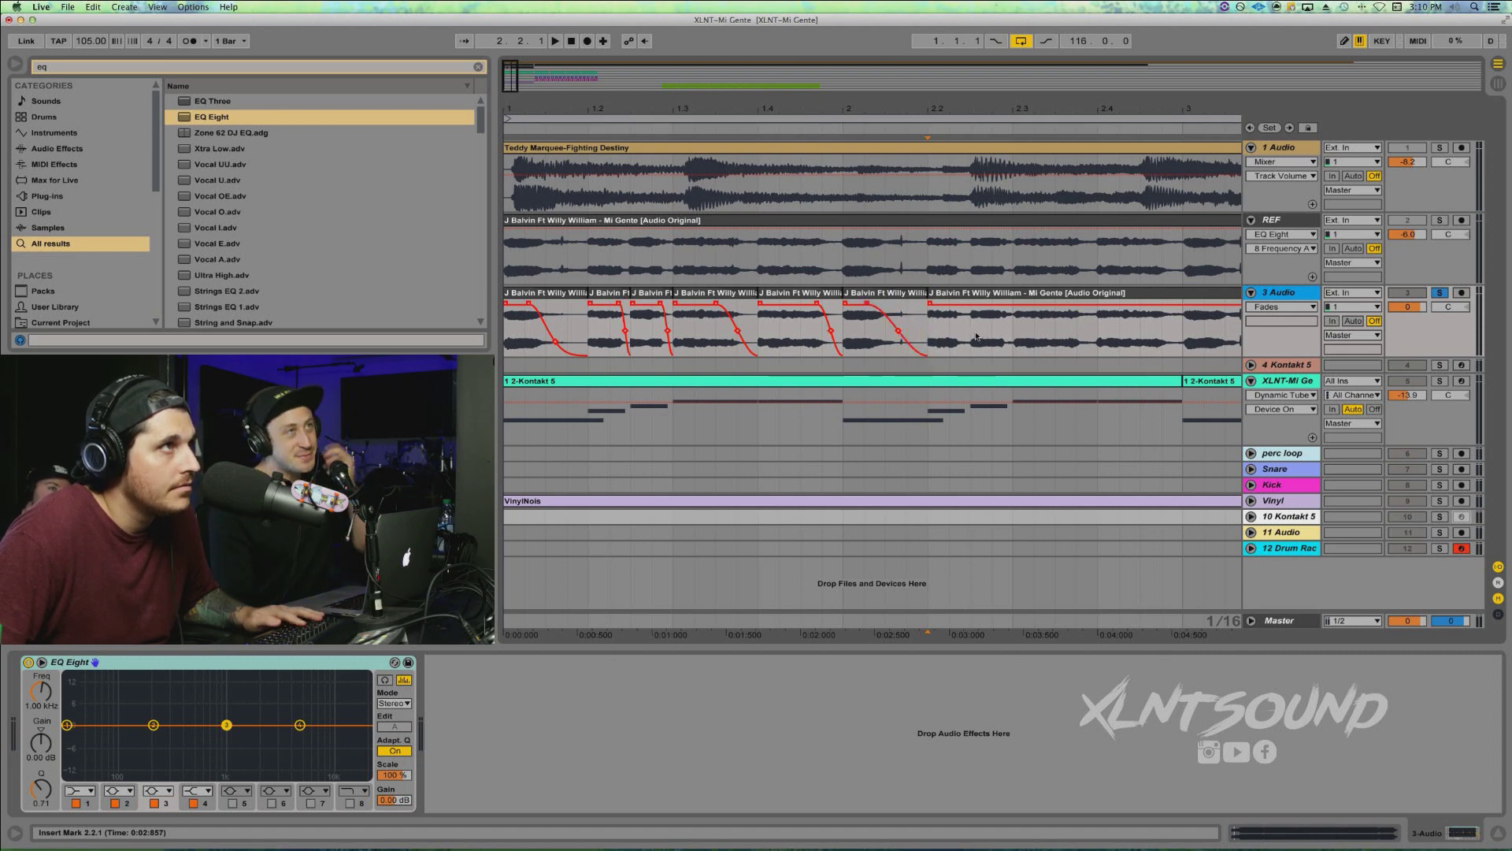
click(971, 307)
key(super+e)
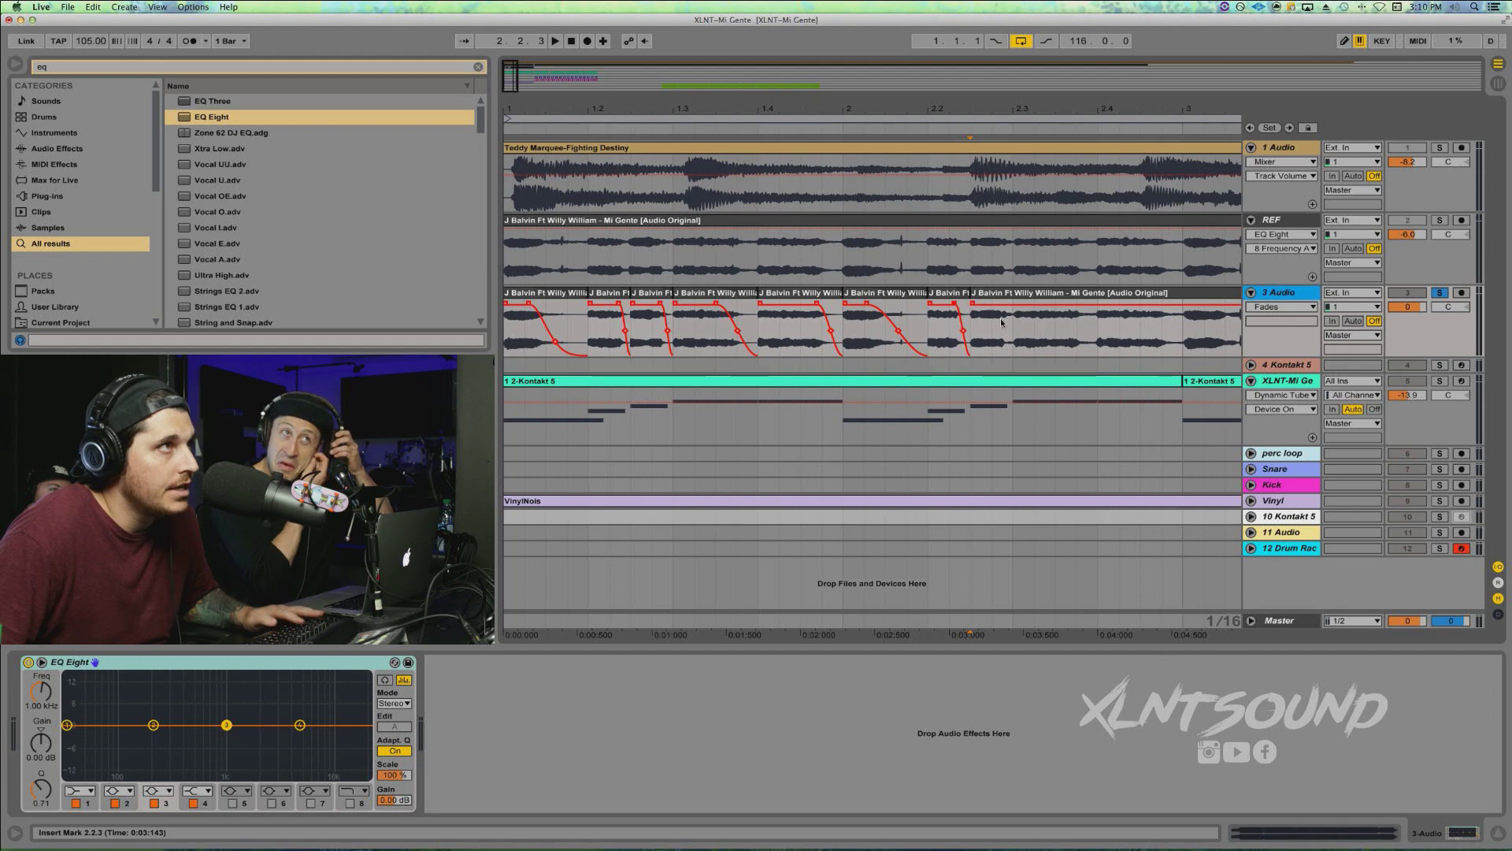
key(super+e)
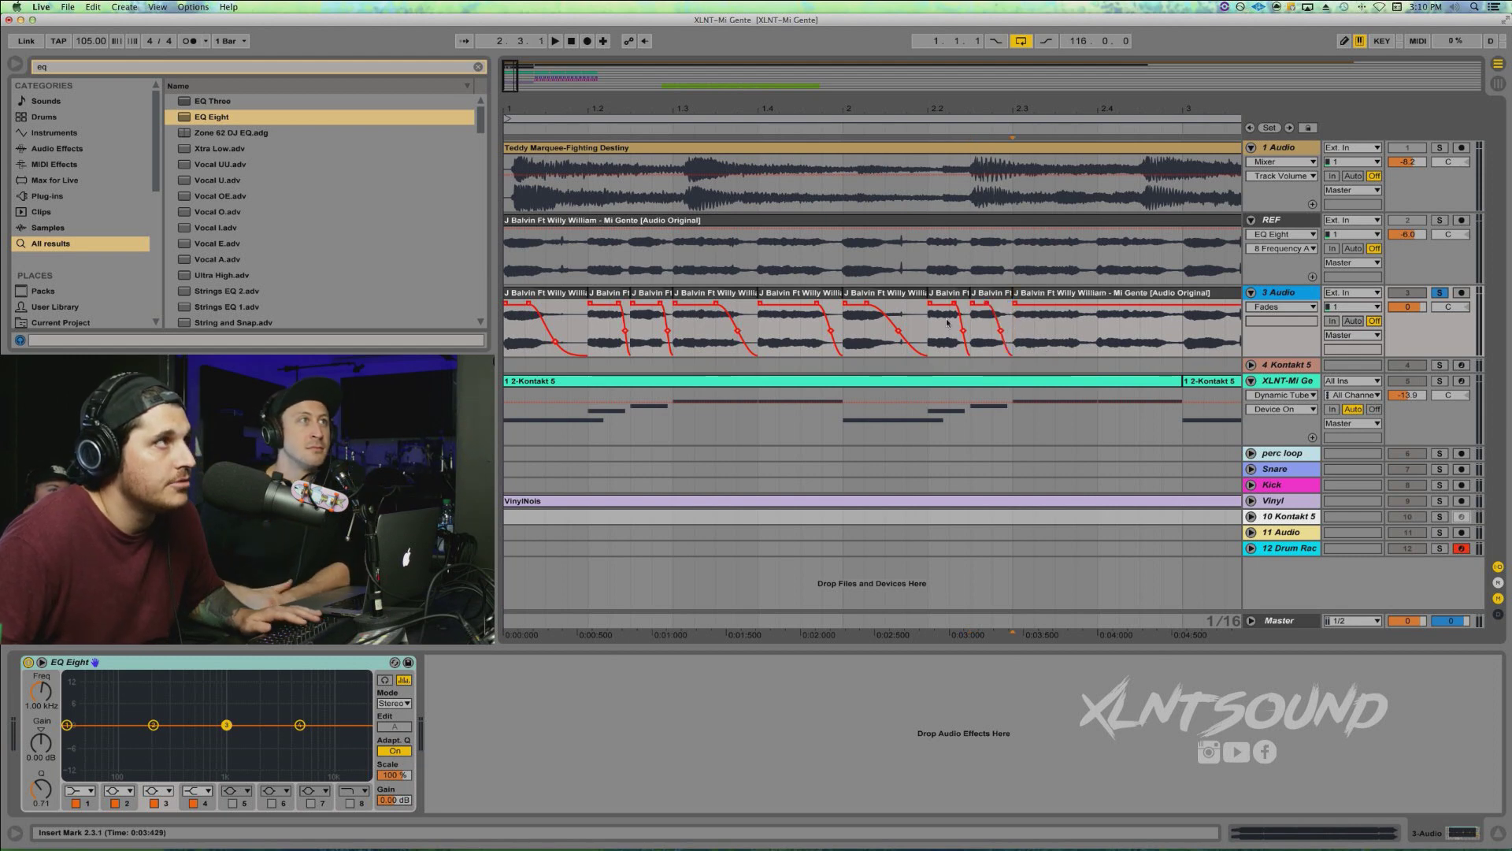
Play back the faded 3 Audio slices from the first slice into bar 2
click(528, 296)
key(space)
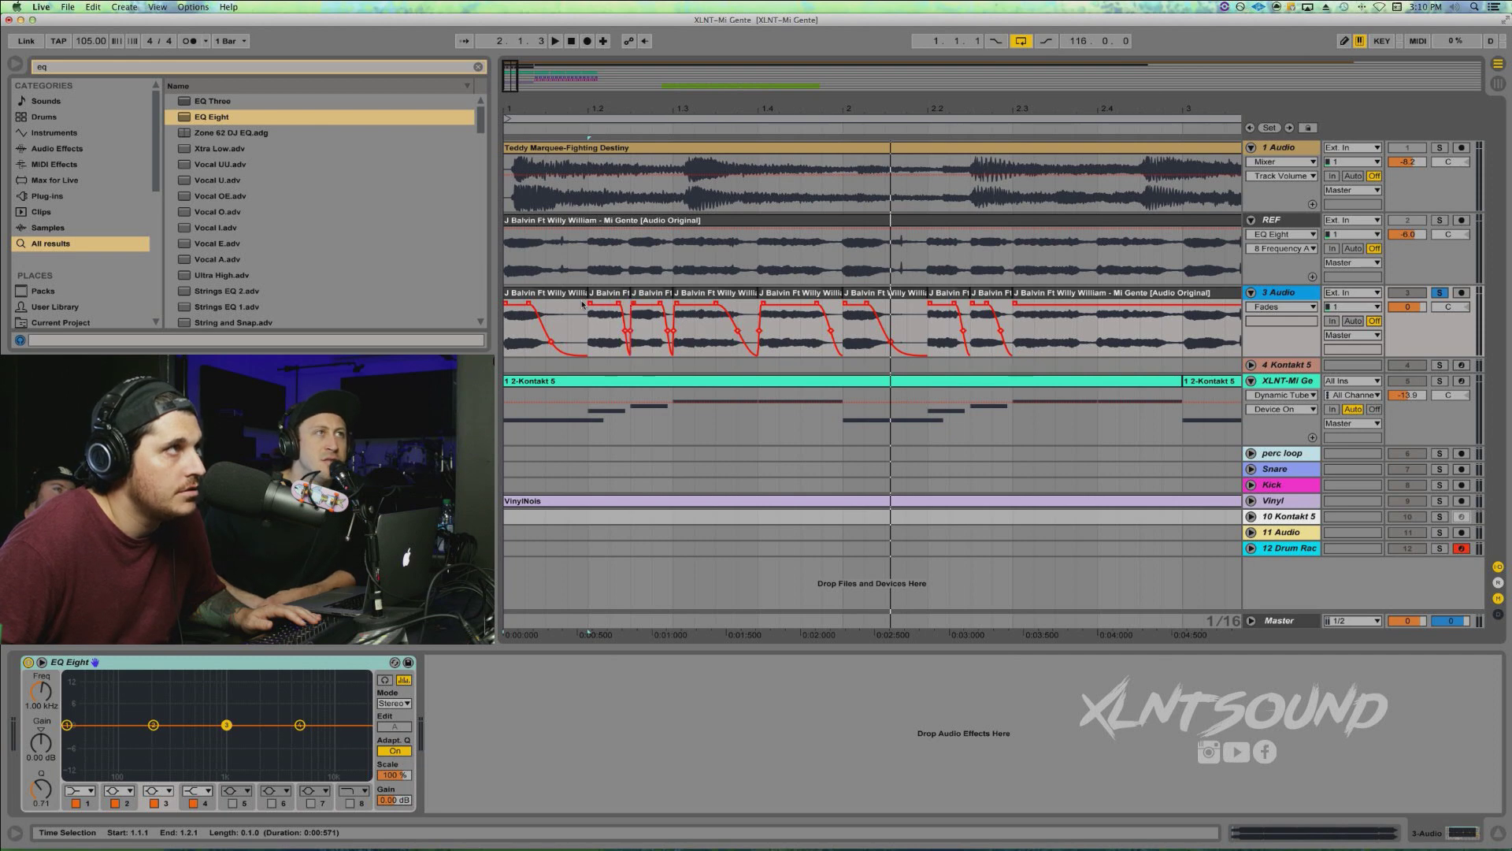
click(511, 293)
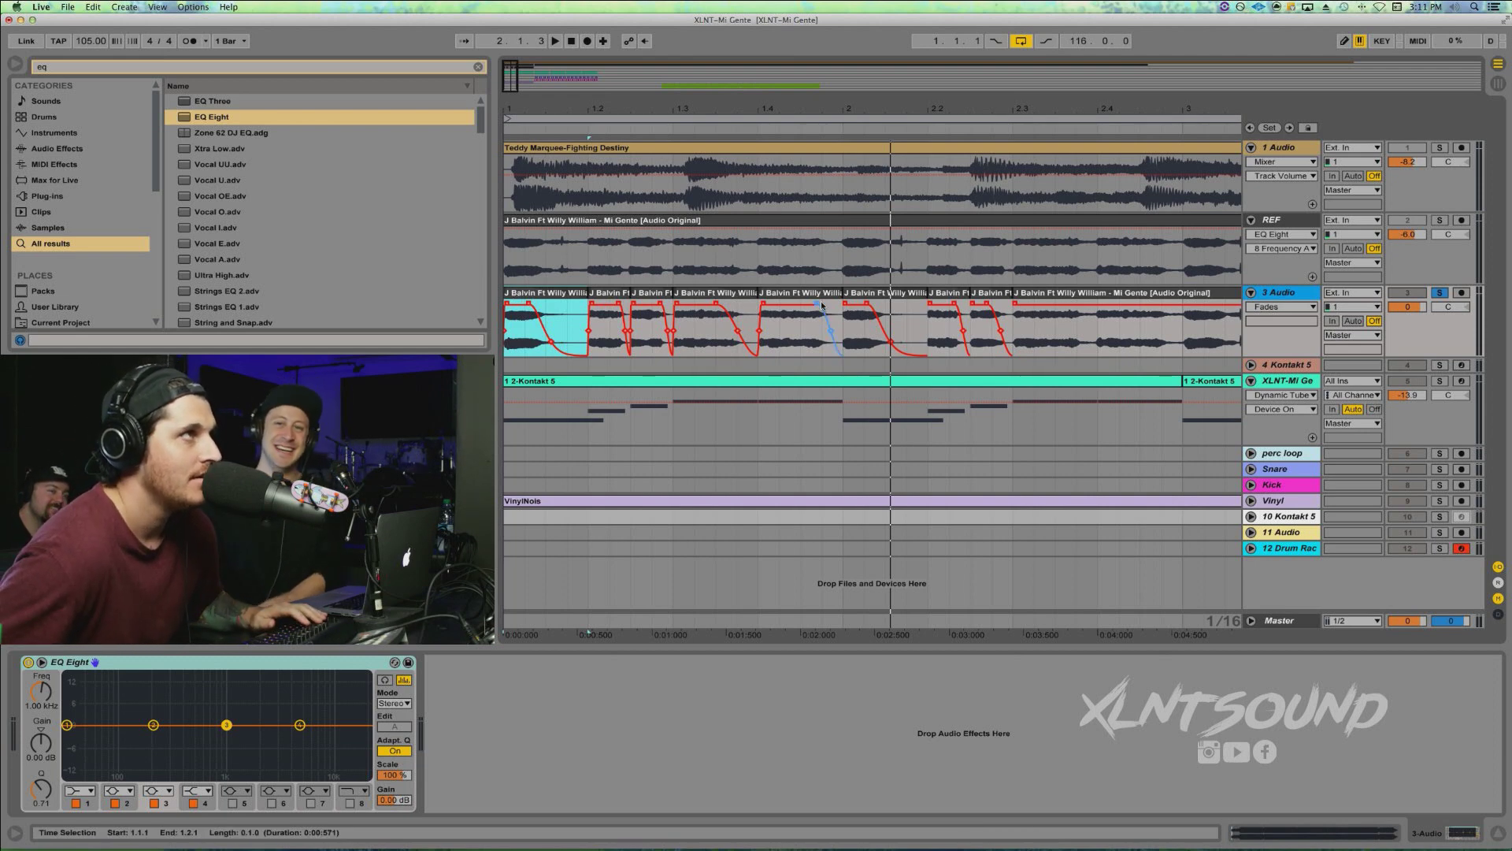
click(847, 307)
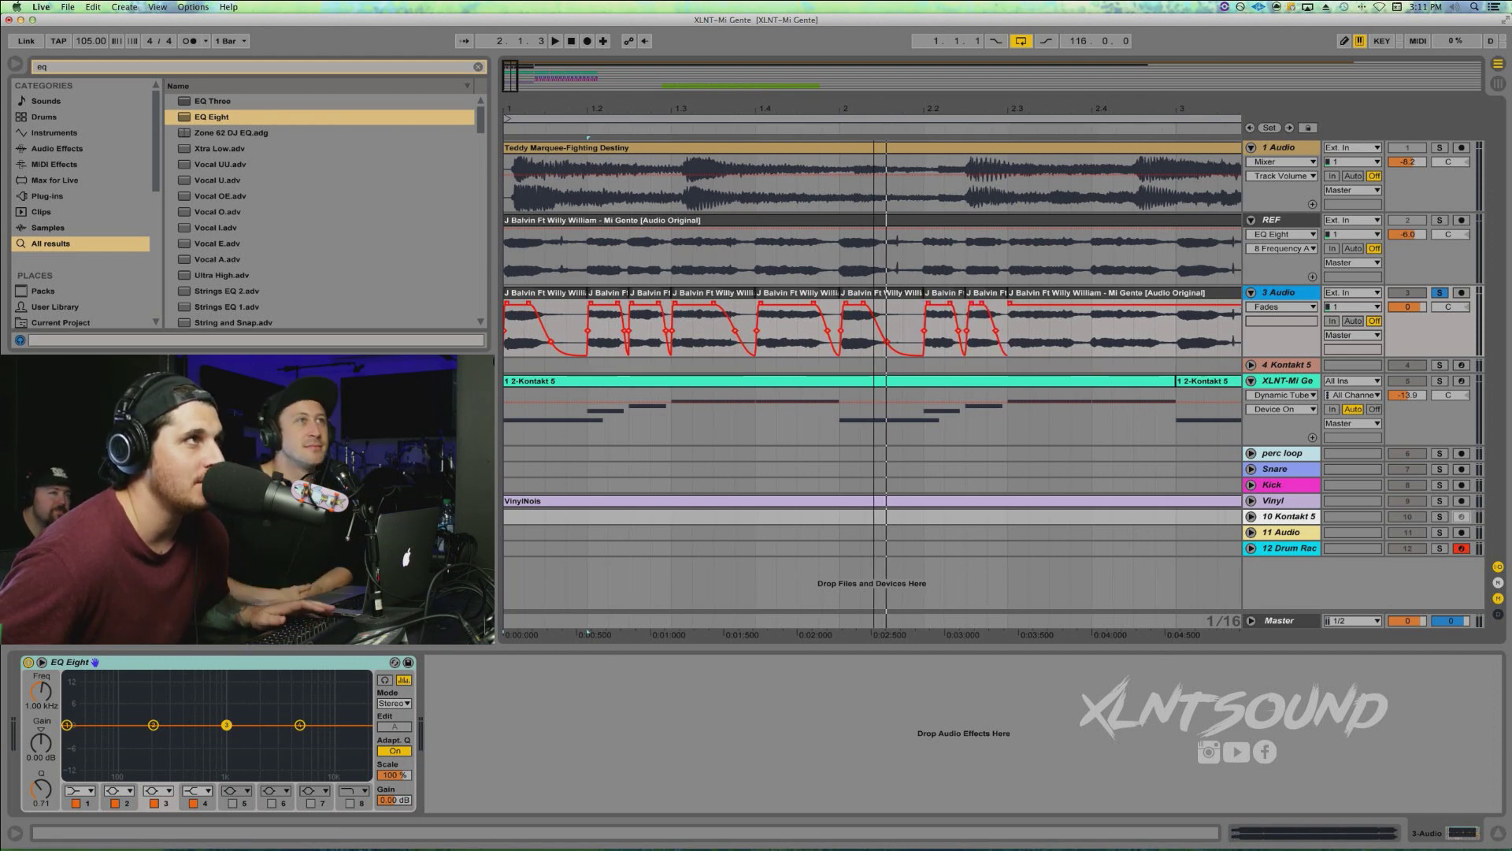
Delete the unsliced remainder of the 3 Audio clip from 2.3.1 onward
key(minus)
click(826, 295)
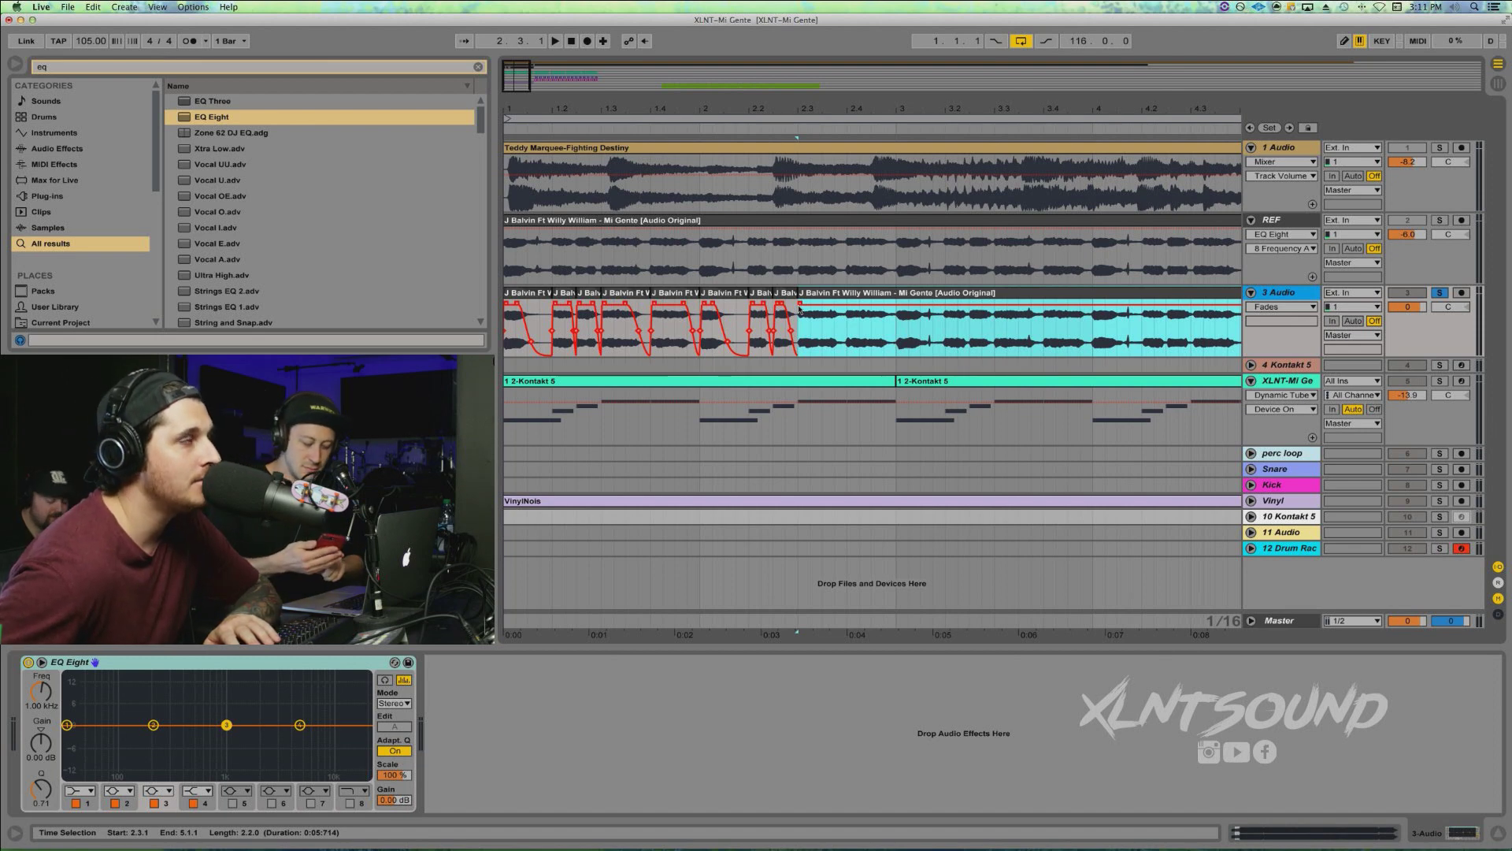
key(Delete)
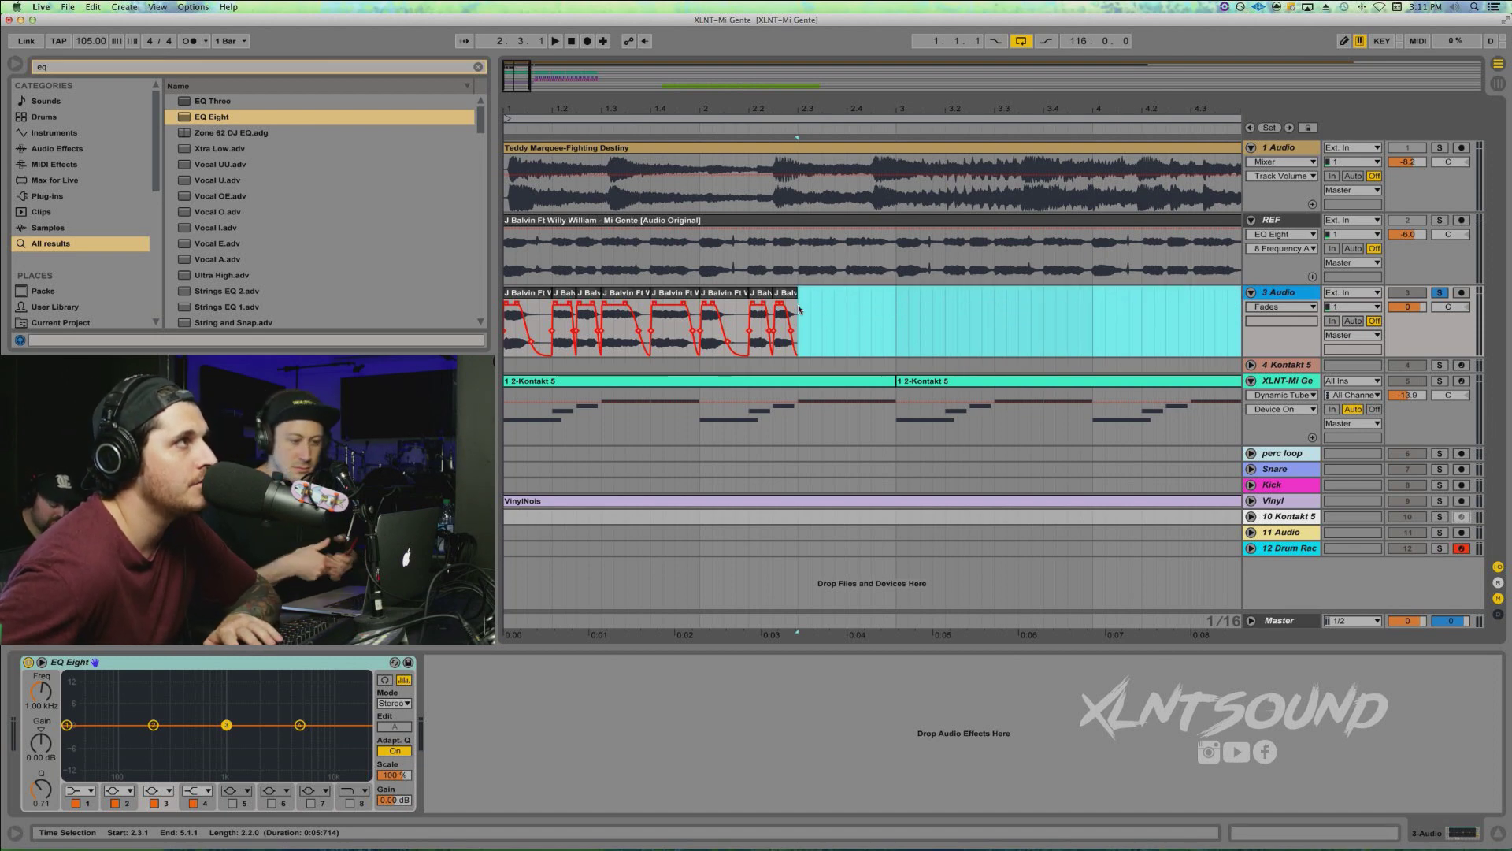
Play the 3 Audio chops, delete the two short slices from 2.2.1 onward, and play the chops again from the start
click(541, 297)
key(space)
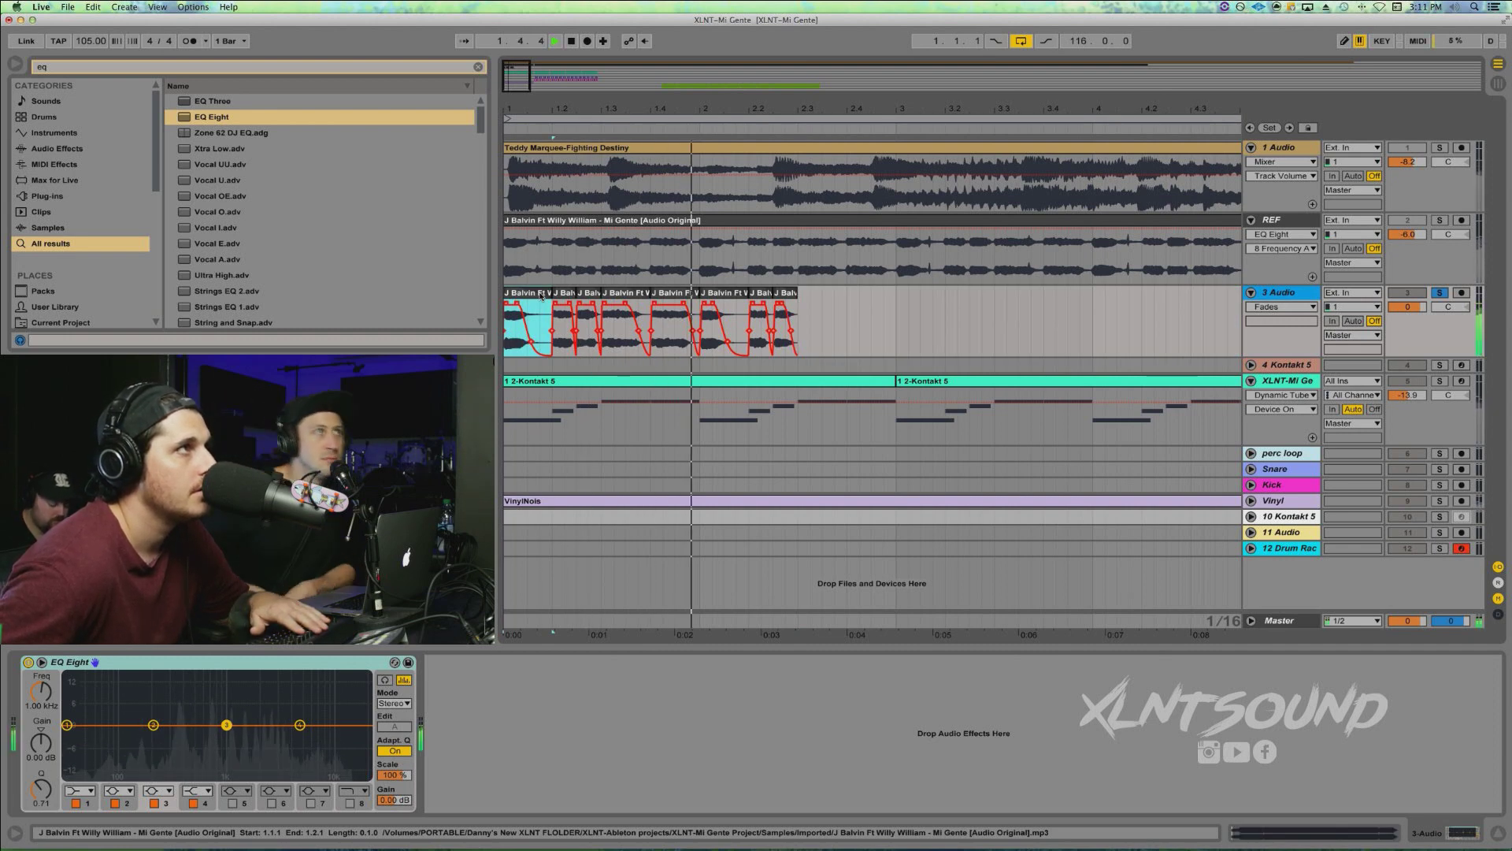
key(space)
drag(748, 321, 830, 323)
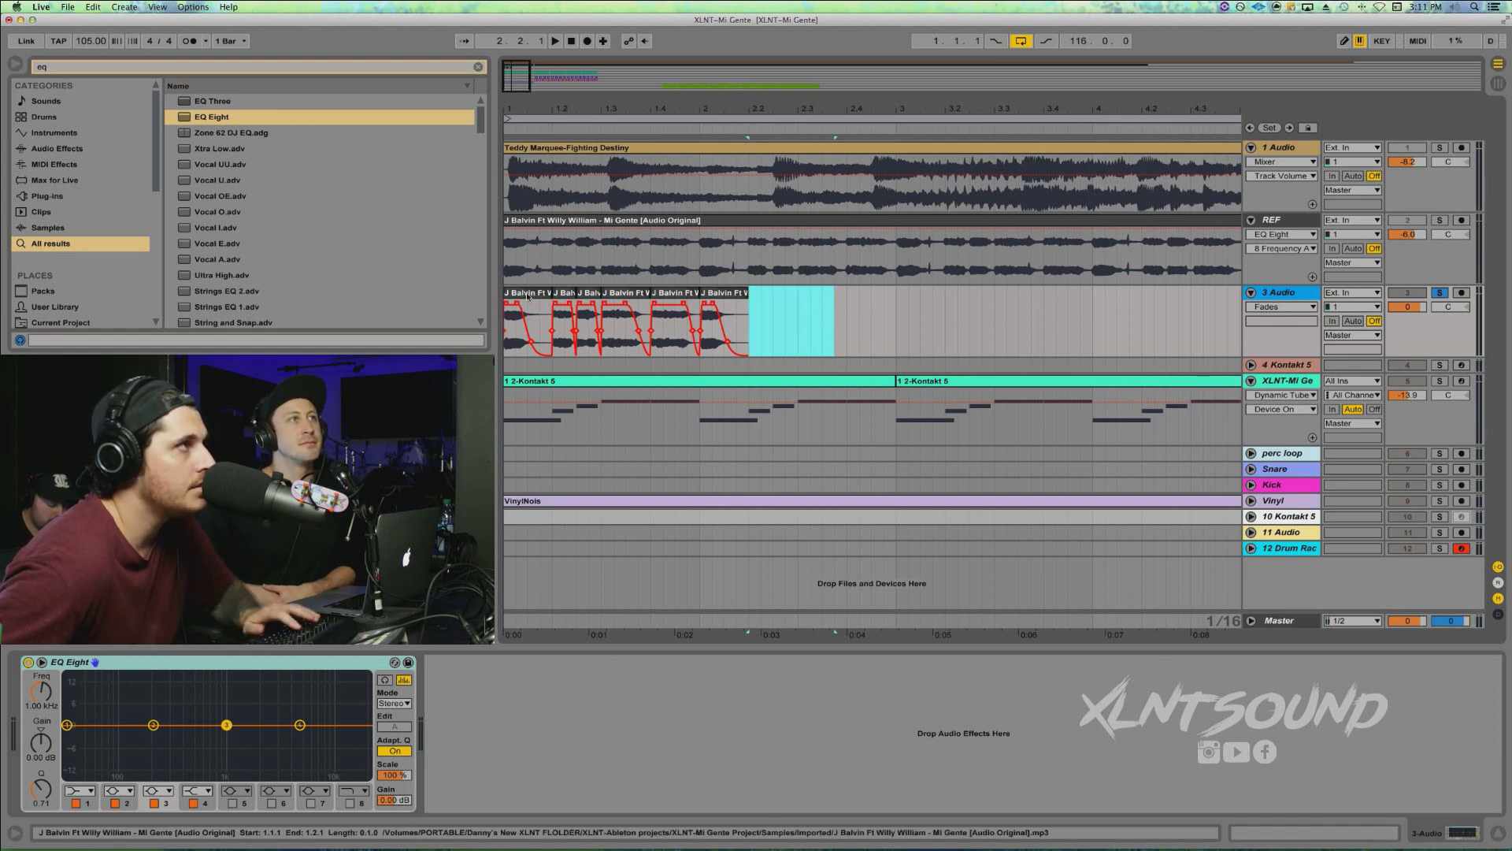
key(Delete)
key(Home)
key(space)
key(space)
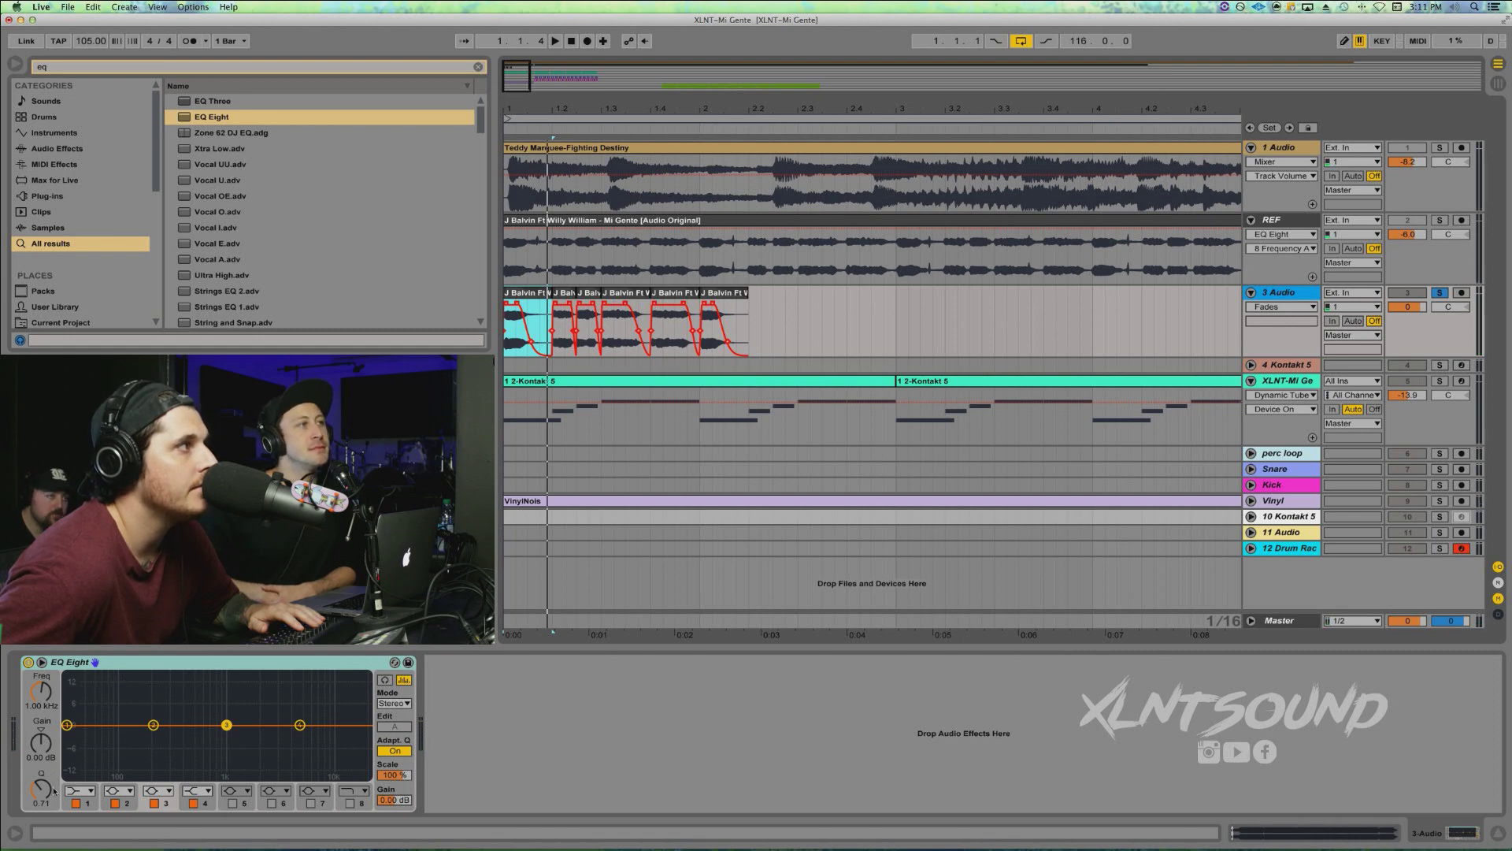
Set EQ Eight band 1 to a x4 low cut at 236 Hz and enable band 8 as a high cut at 15.2 kHz
click(79, 790)
click(69, 697)
drag(44, 703, 45, 642)
key(space)
drag(179, 738, 161, 738)
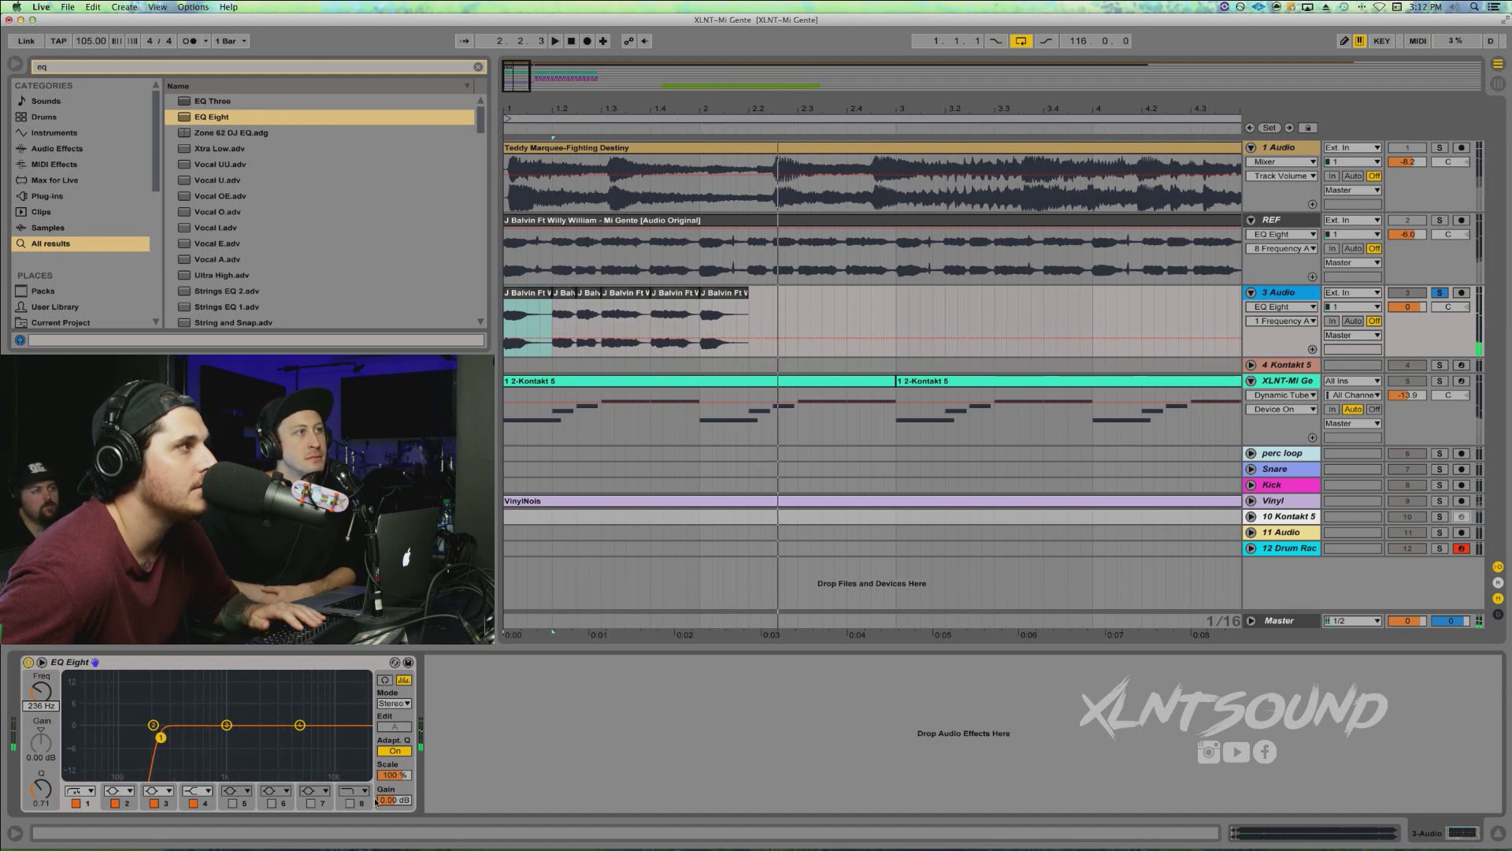
click(350, 803)
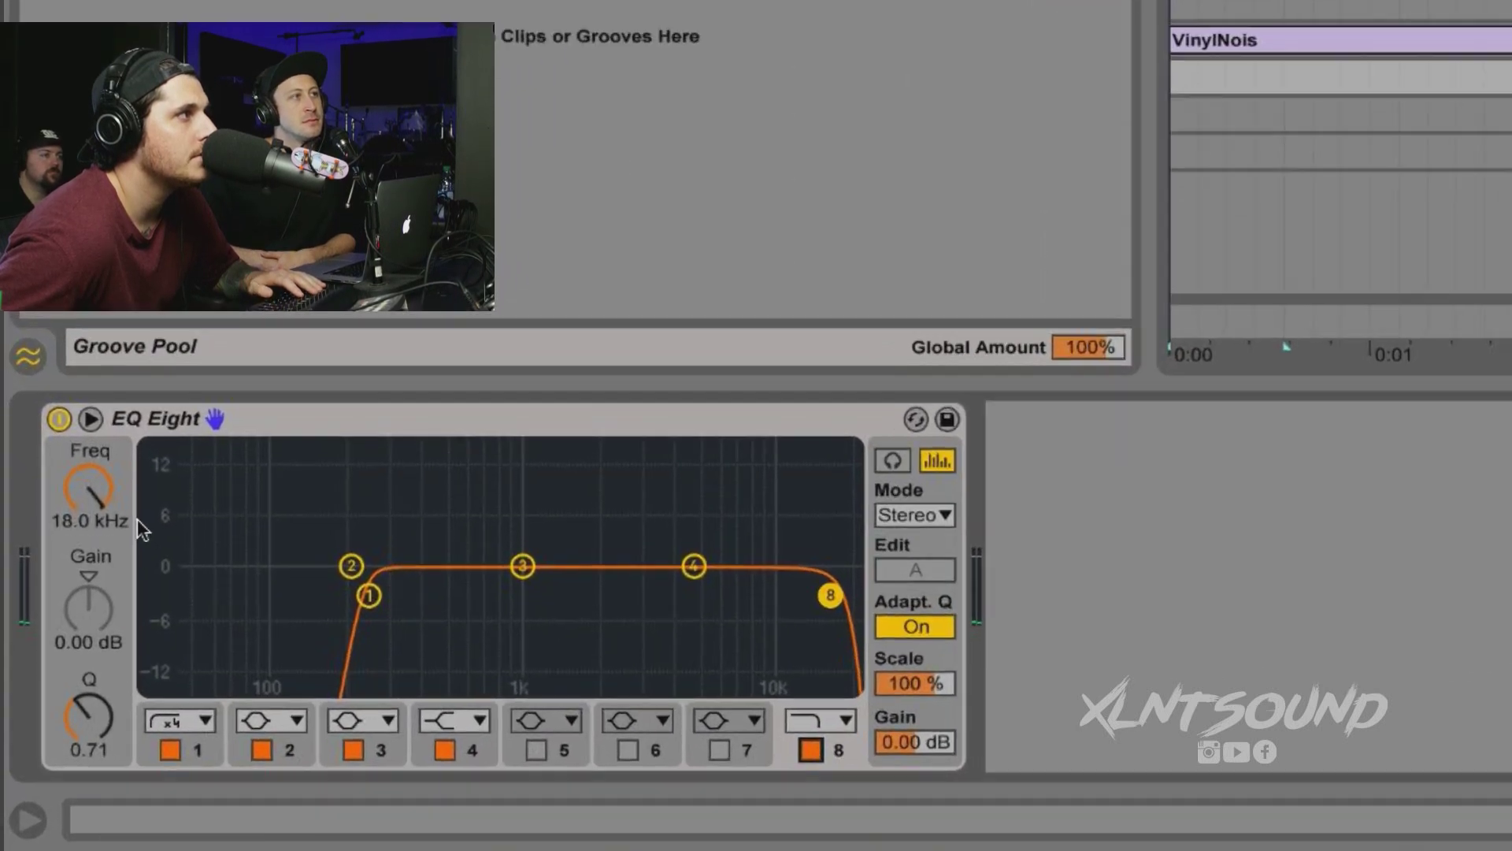
mouse_move(137, 518)
mouse_down()
mouse_move(137, 538)
mouse_move(137, 522)
mouse_up()
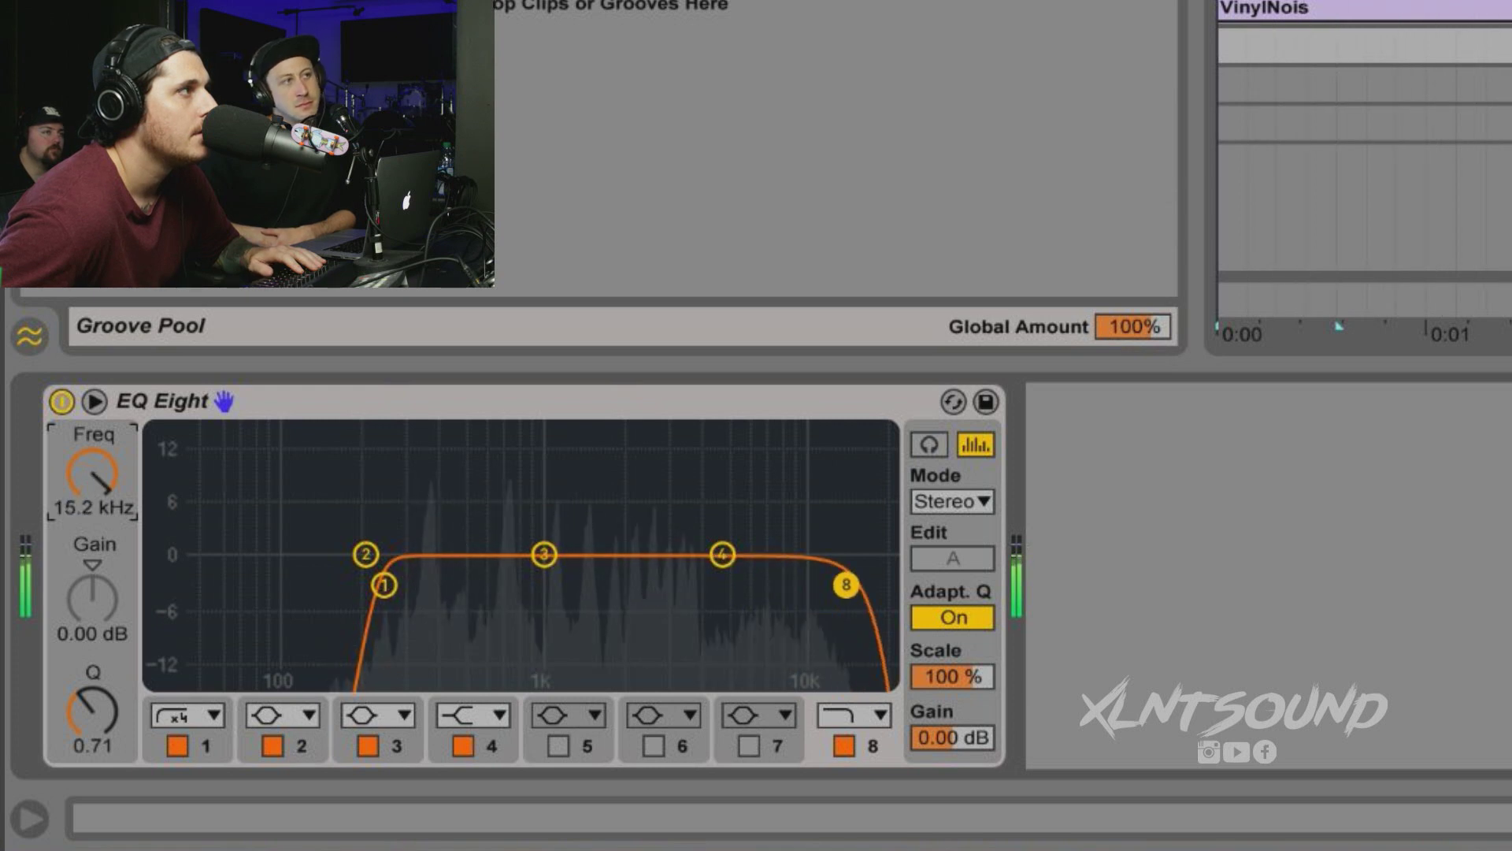
Boost EQ Eight band 3 to 15 dB with a Q of 2.39 and sweep it up to 7.48 kHz
drag(543, 554, 534, 468)
drag(126, 706, 164, 664)
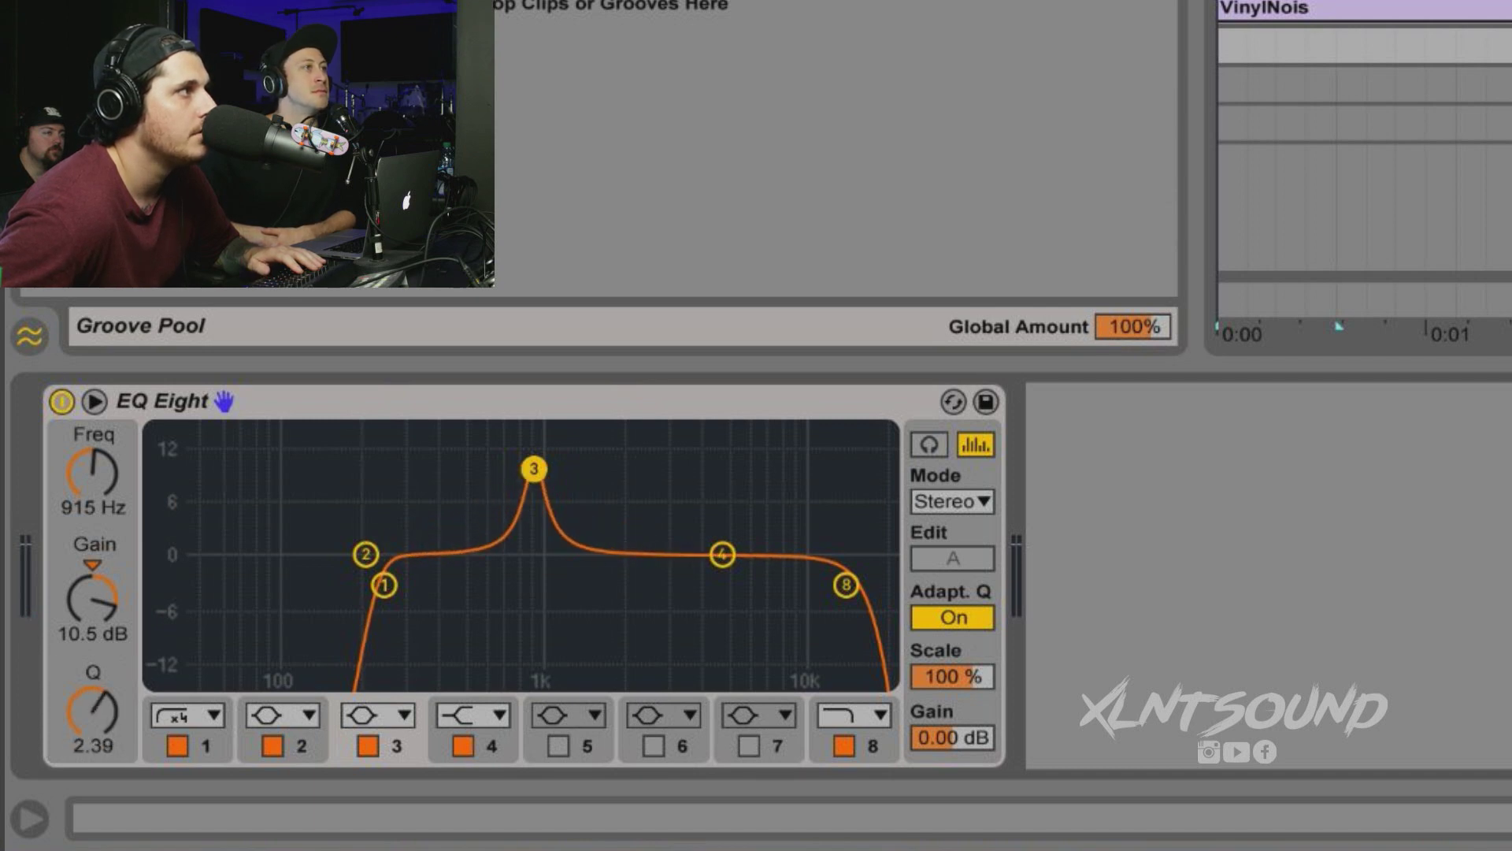
drag(535, 468, 722, 432)
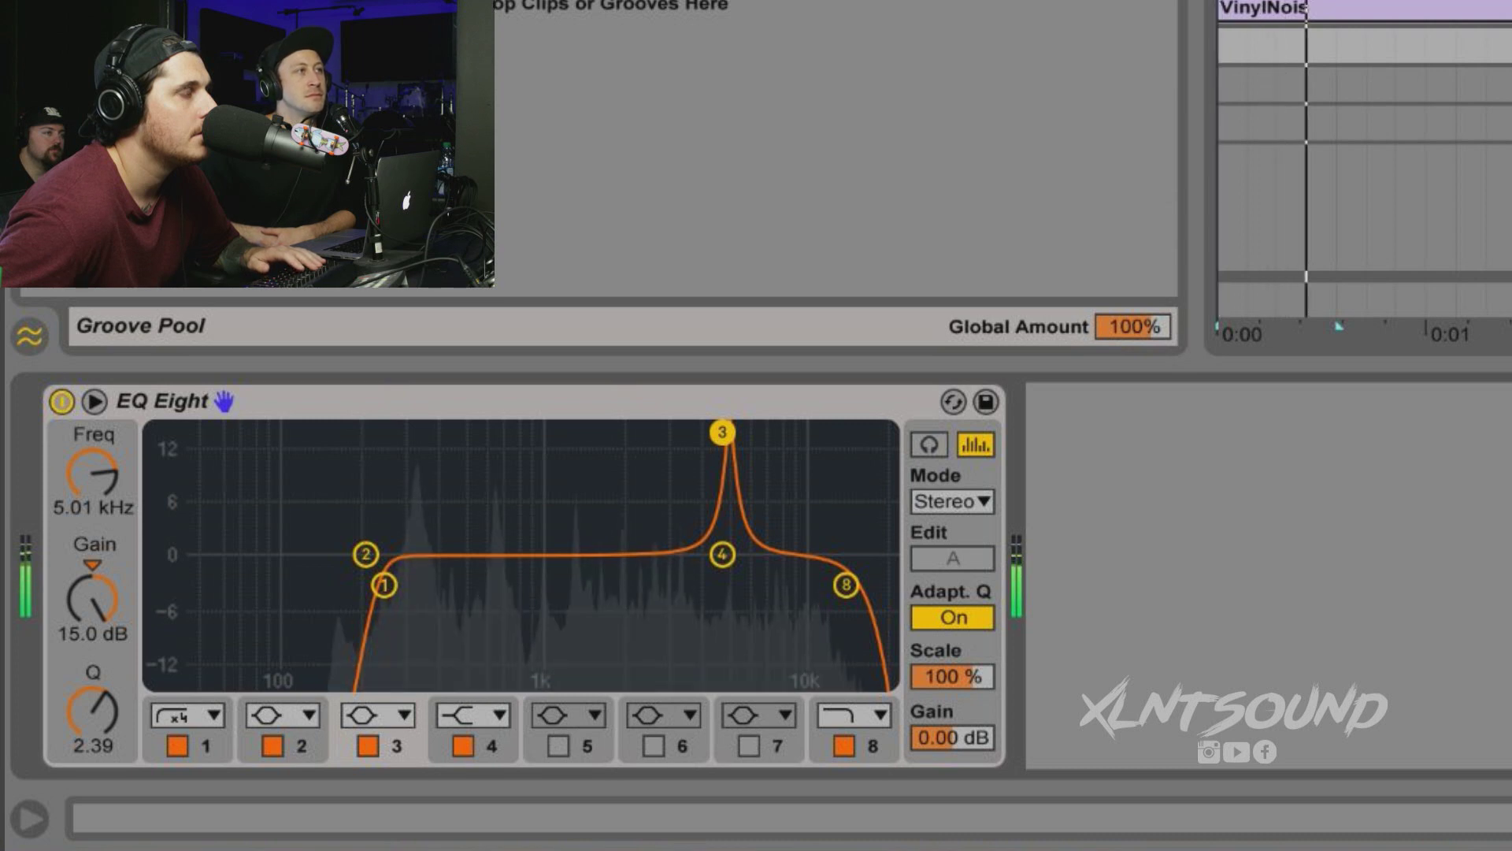
drag(723, 432, 767, 432)
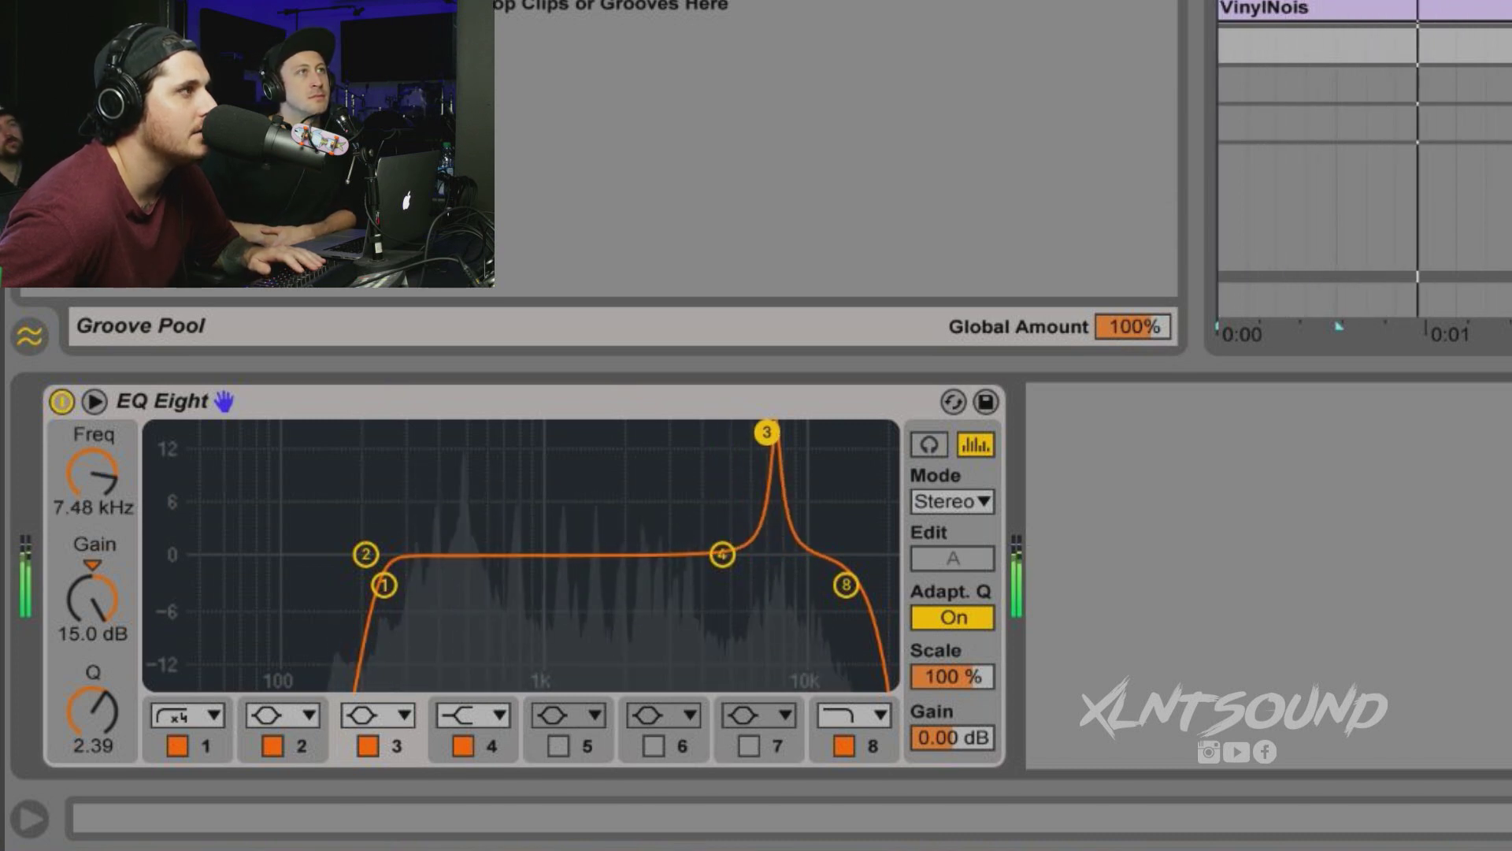
Turn EQ Eight band 3 into a wide cut of -14.3 dB at 7.08 kHz with a Q of 0.61
drag(767, 432, 761, 672)
drag(67, 740, 67, 788)
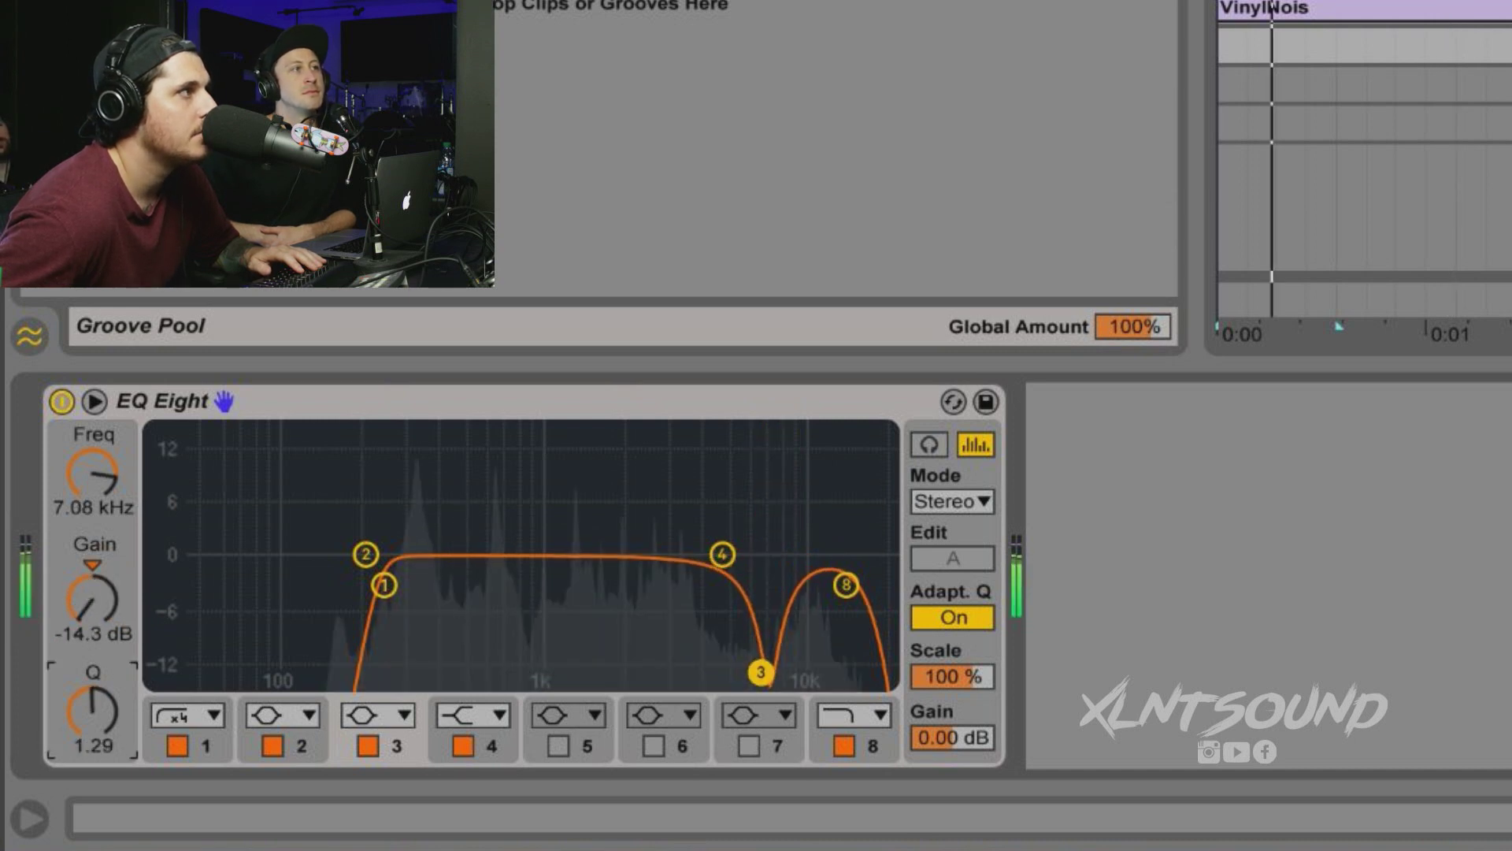
drag(93, 708, 93, 733)
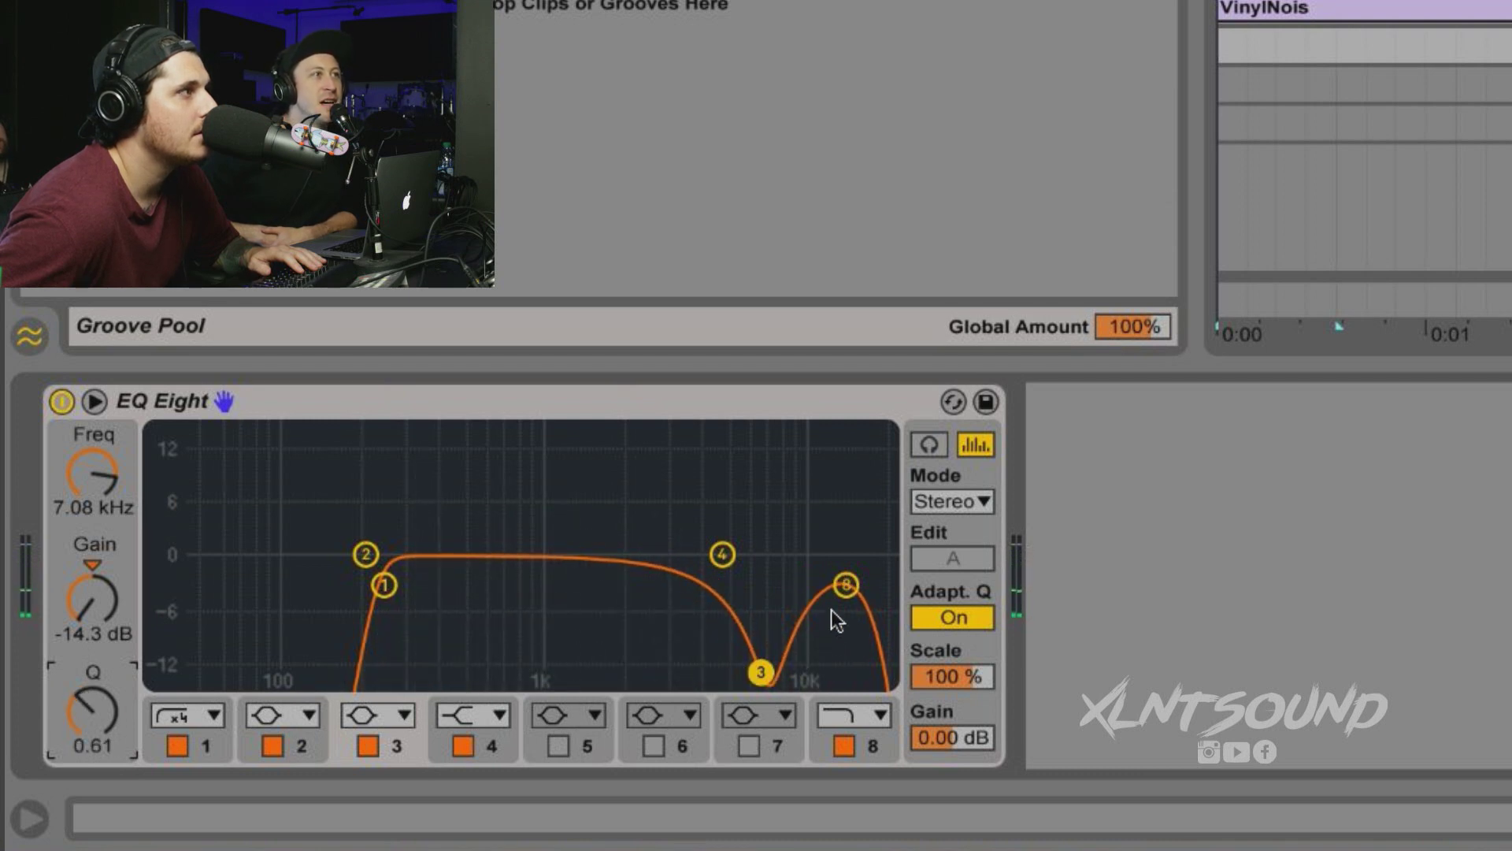
Adjust the band 8 high cut to 17.7 kHz with a Q of 0.38 while listening to the chops
drag(845, 584, 844, 603)
key(space)
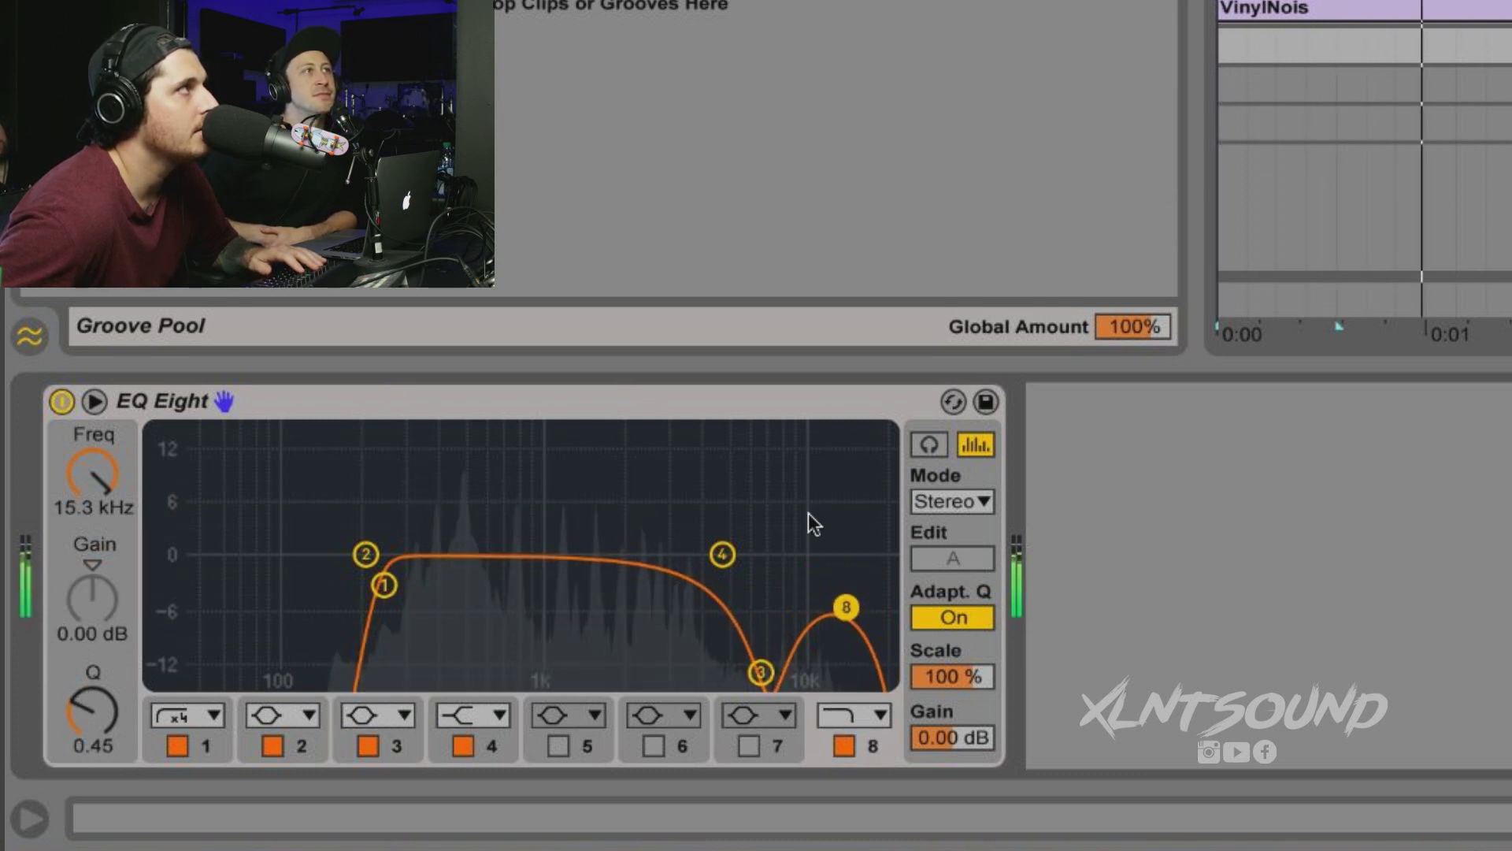
key(space)
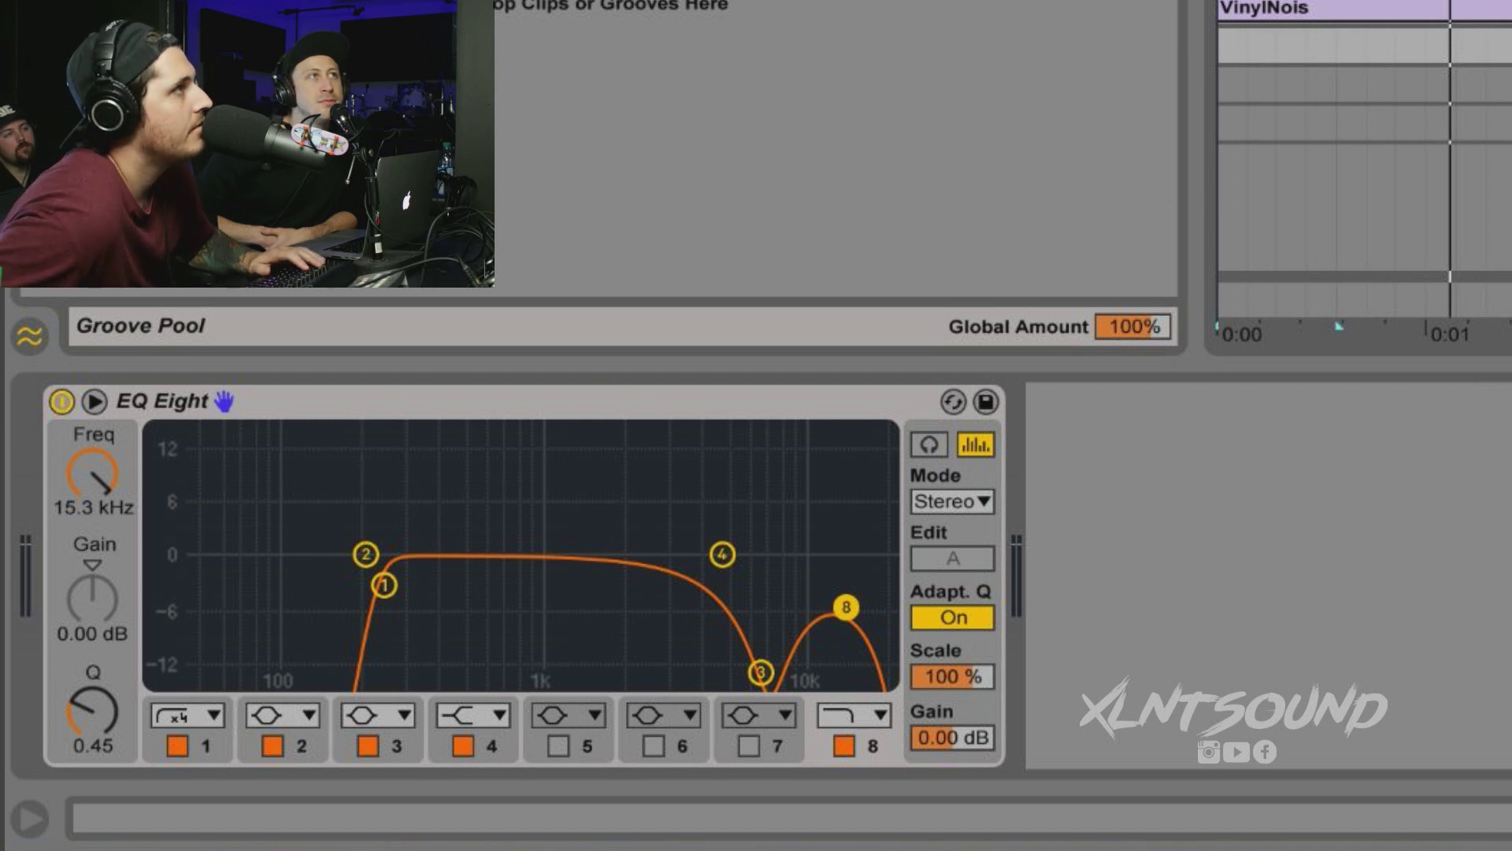
key(Up)
key(Down)
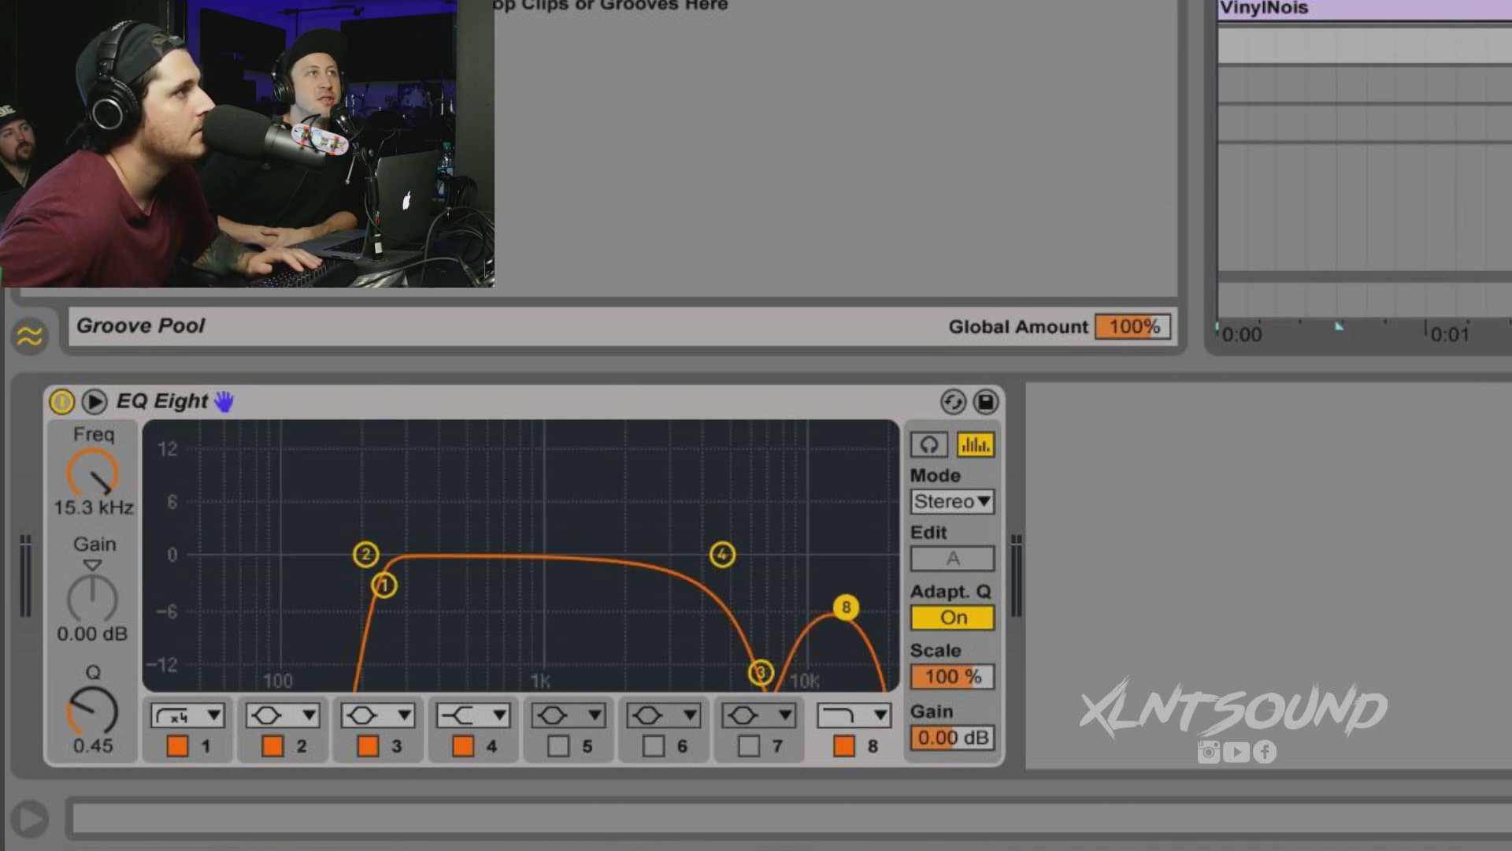
key(space)
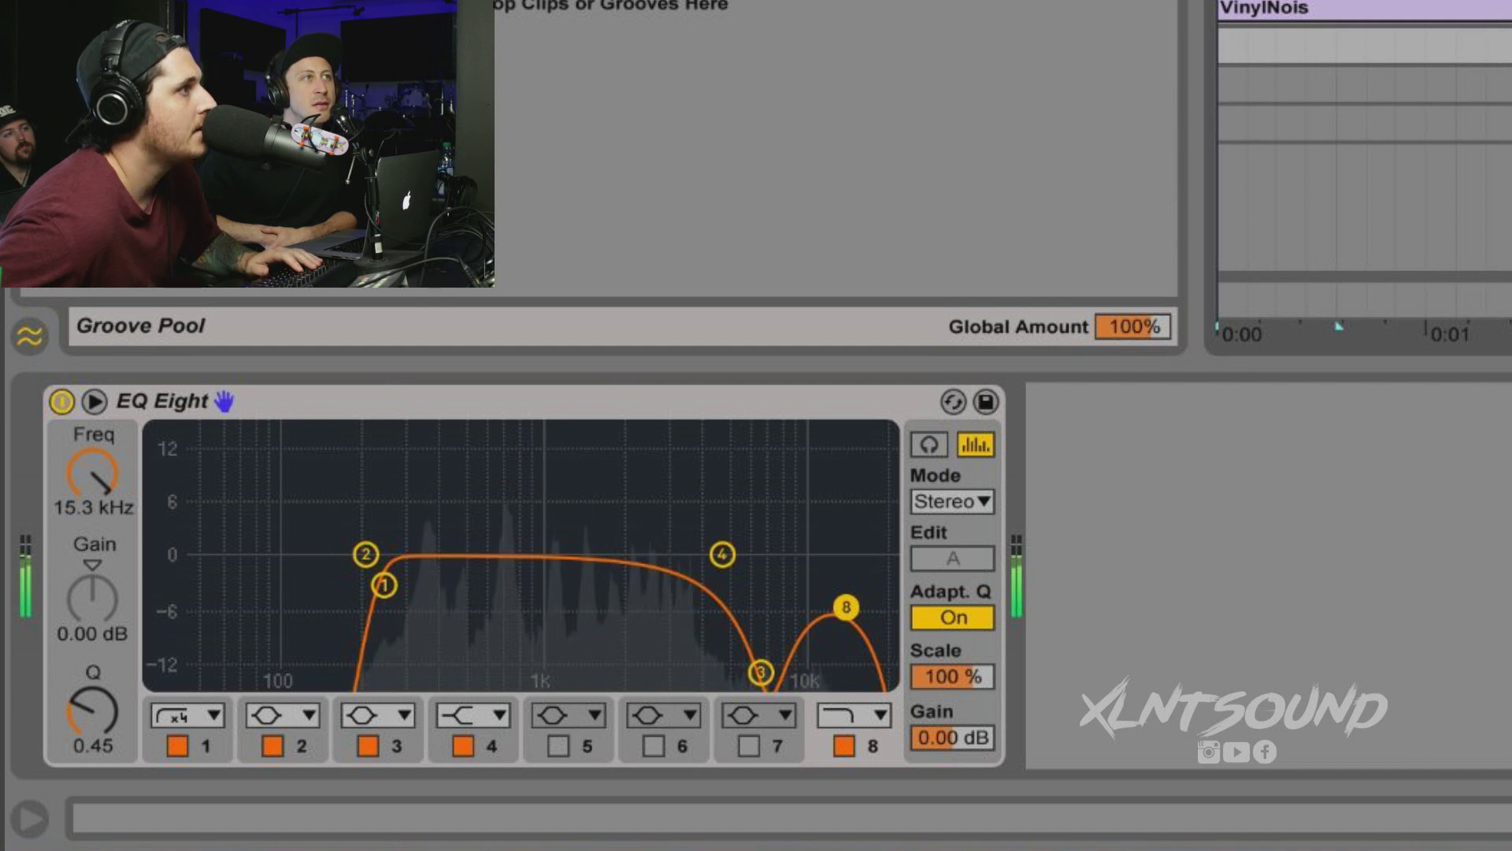
mouse_move(846, 606)
mouse_down()
mouse_move(850, 670)
mouse_move(861, 615)
mouse_up()
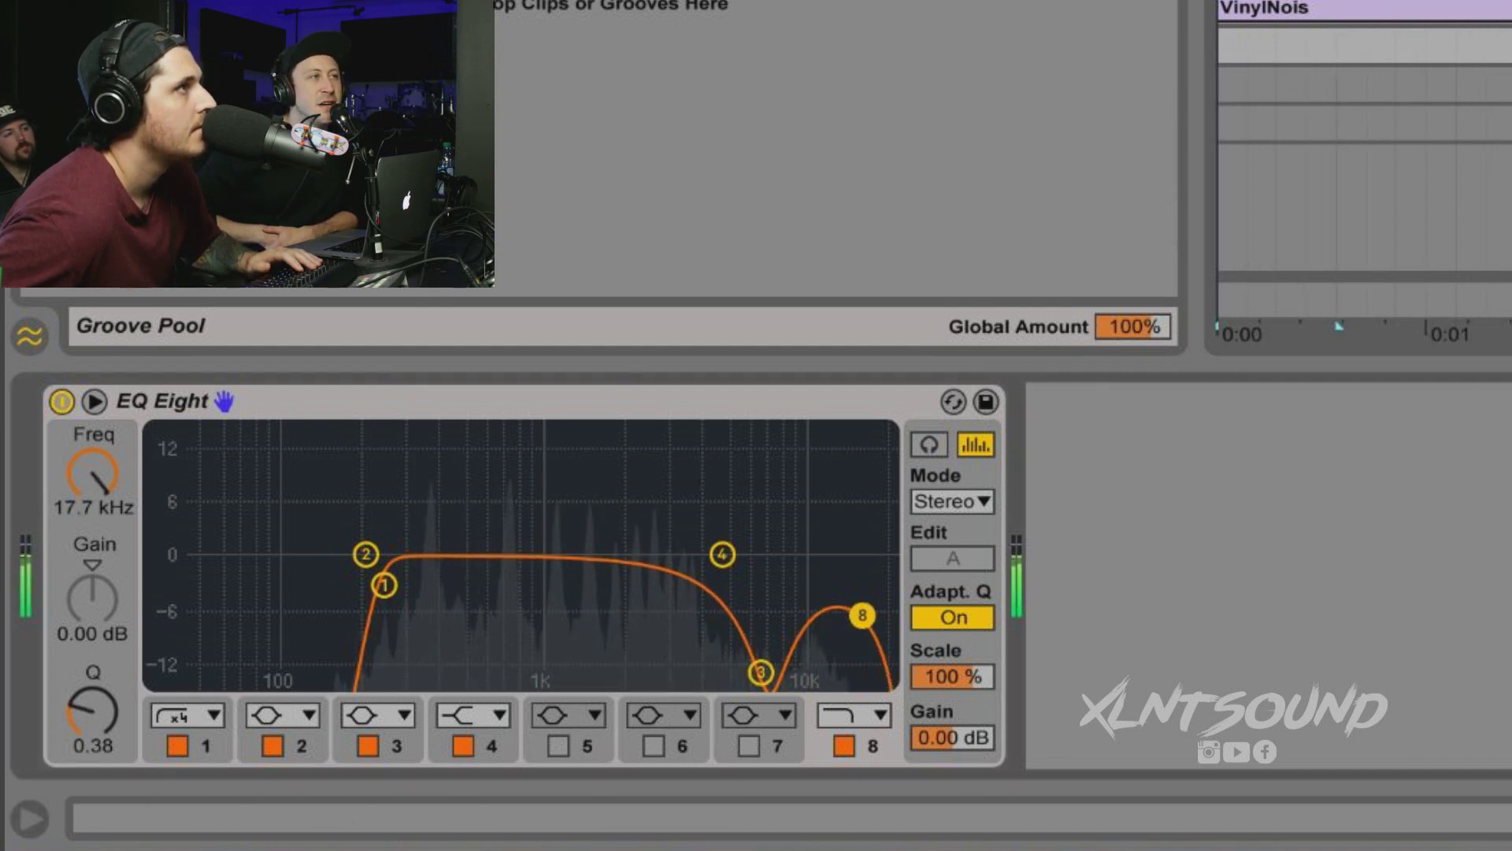
key(space)
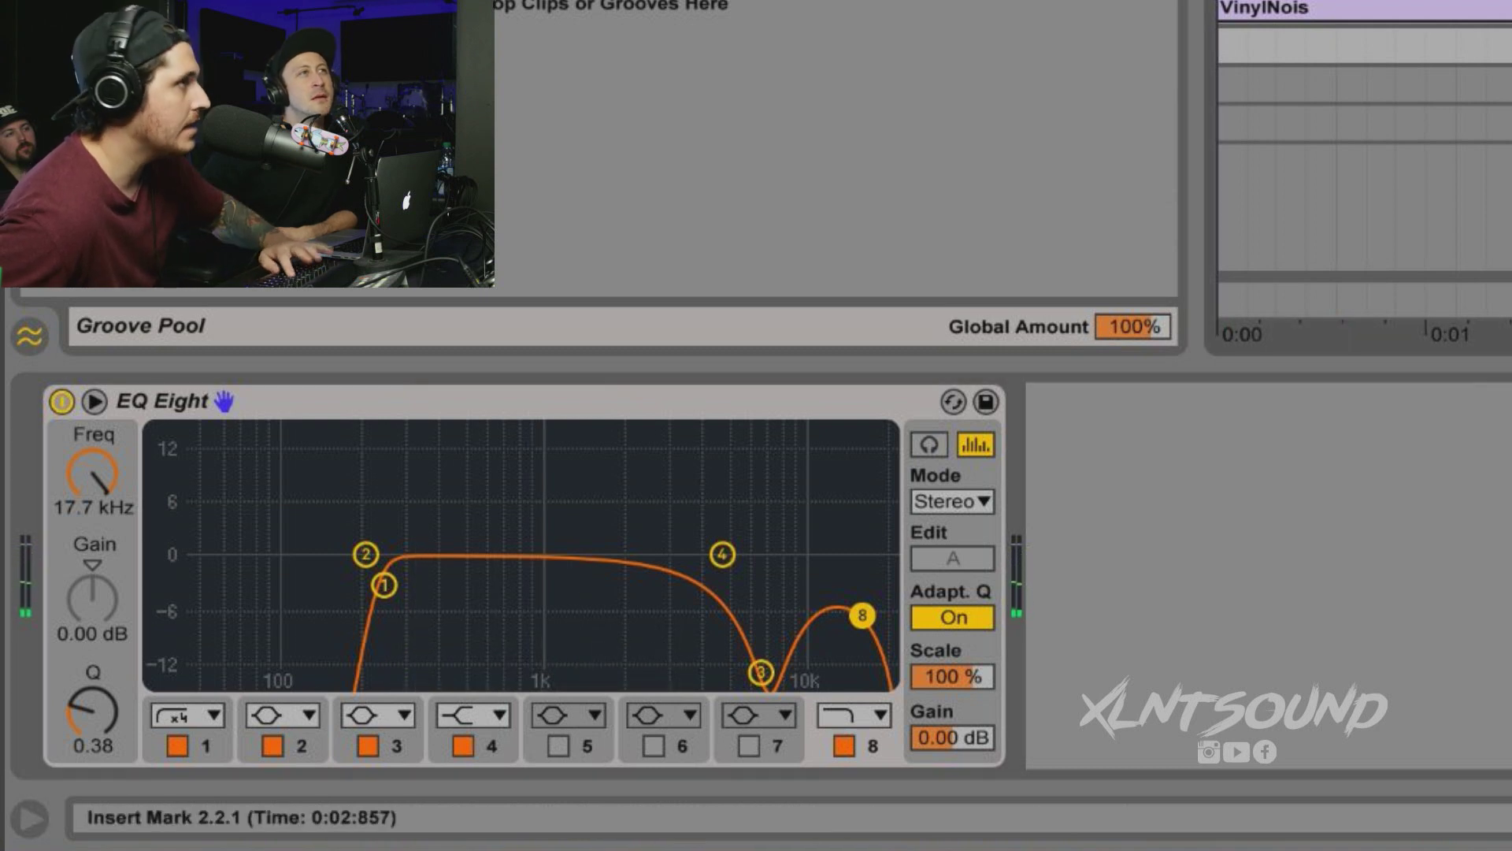
Set the audio input of the 4 Audio track to Resampling
key(Up)
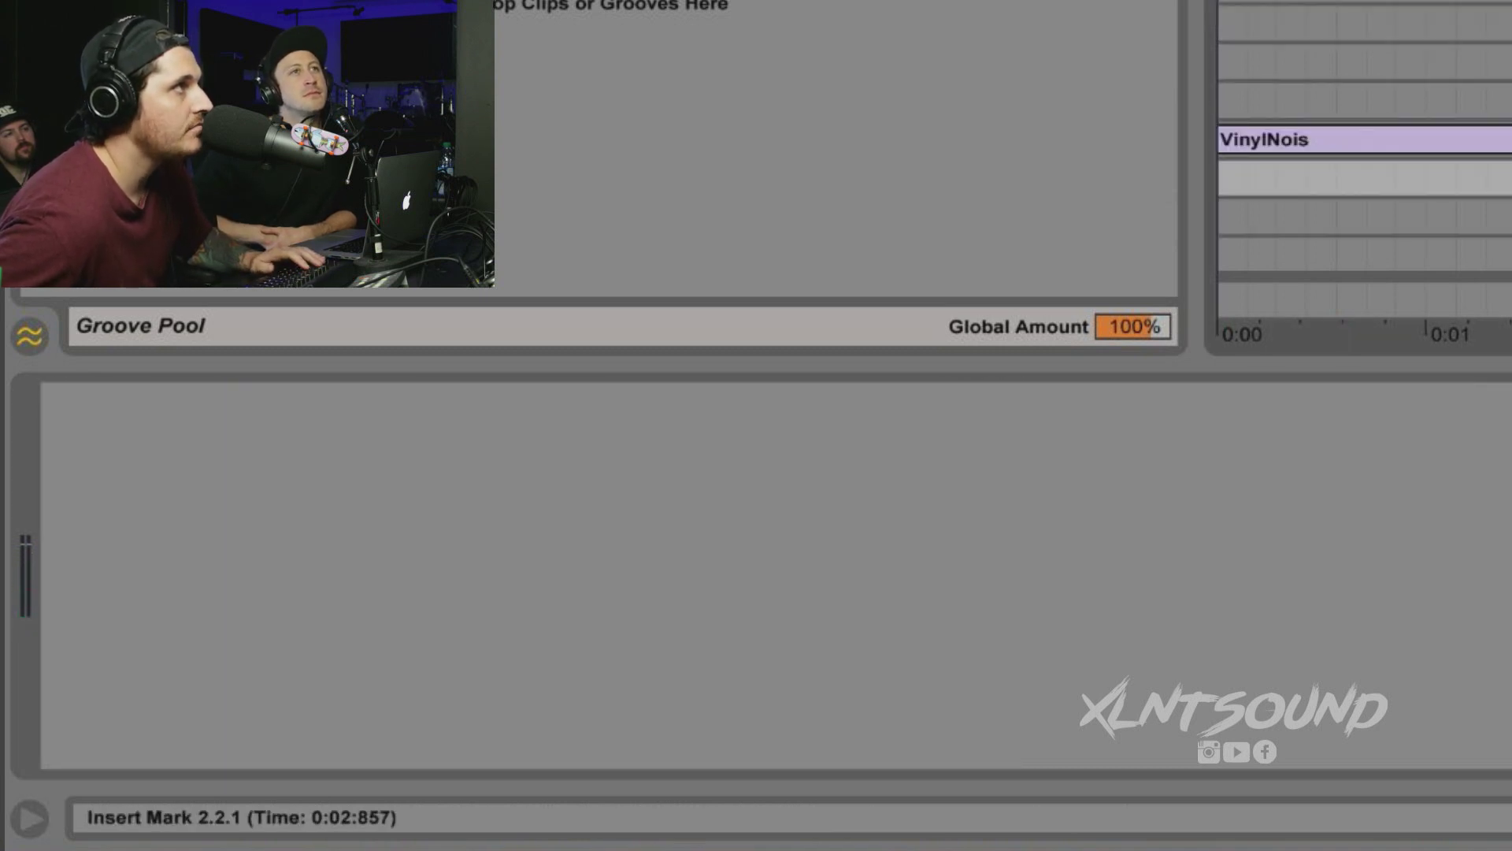
key(Down)
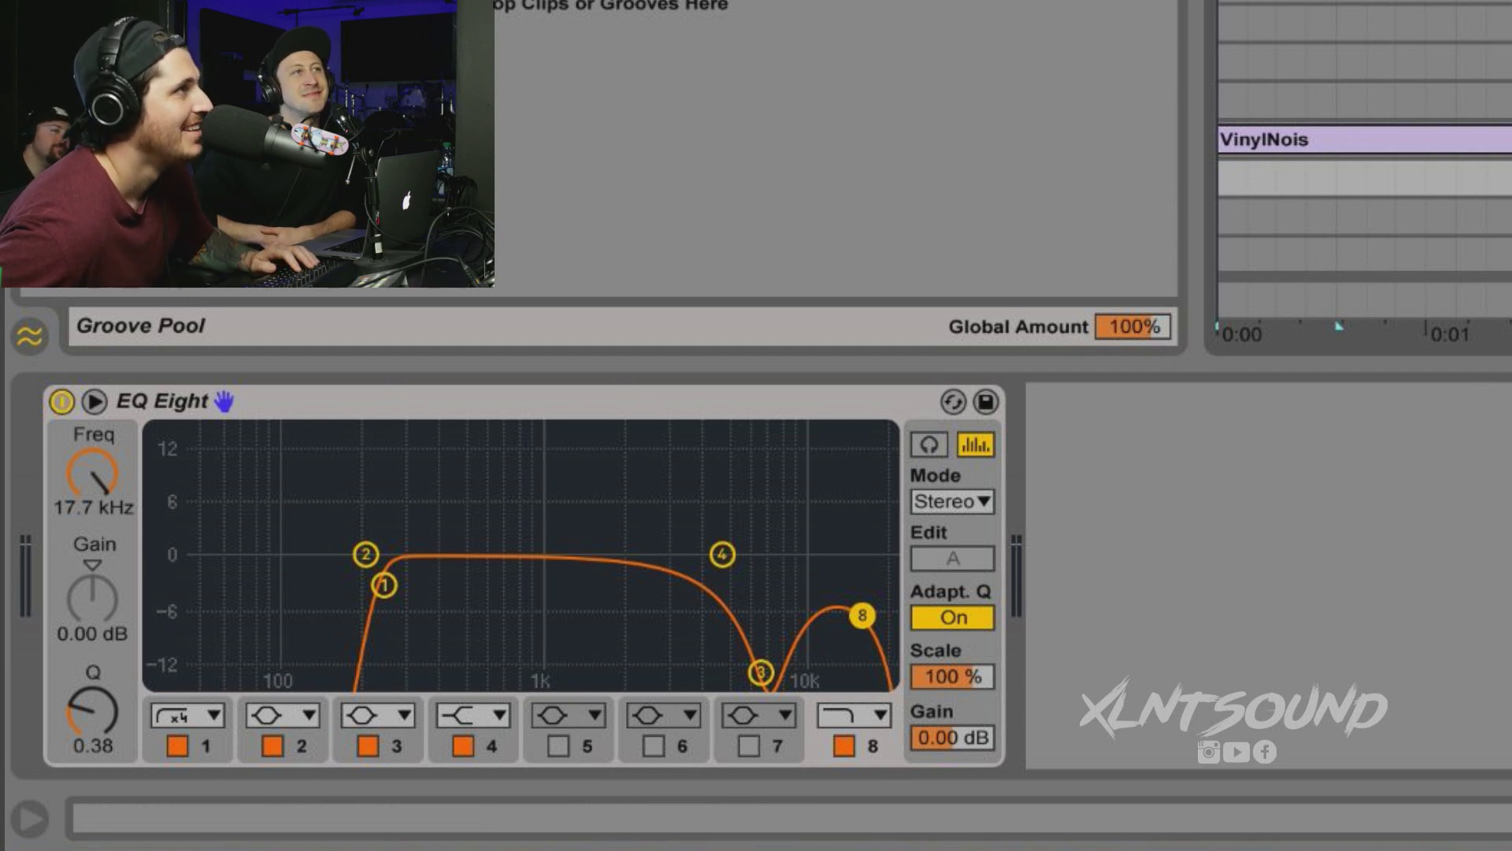
key(Delete)
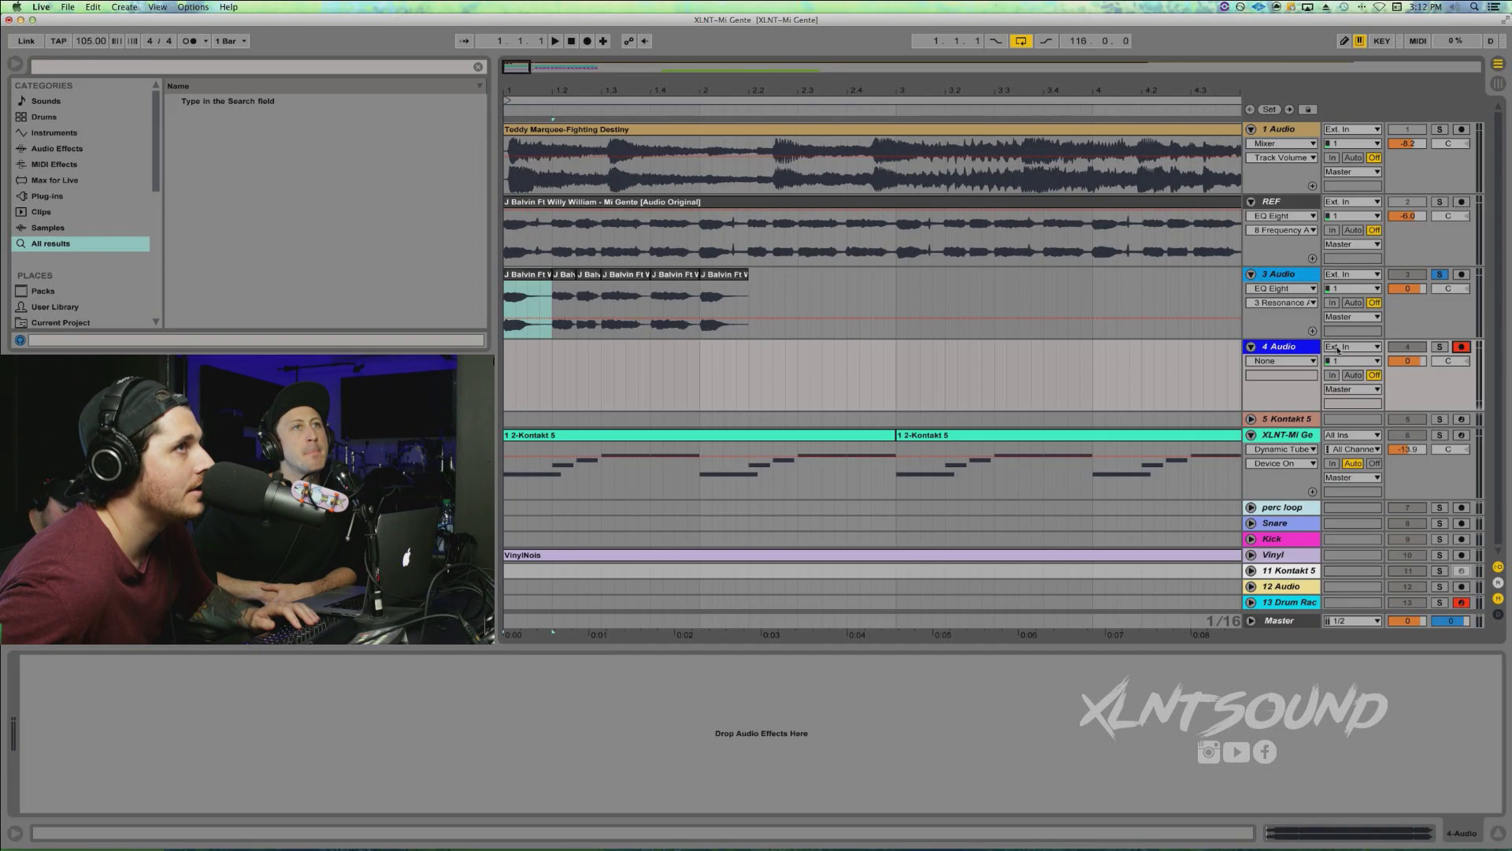
click(1351, 346)
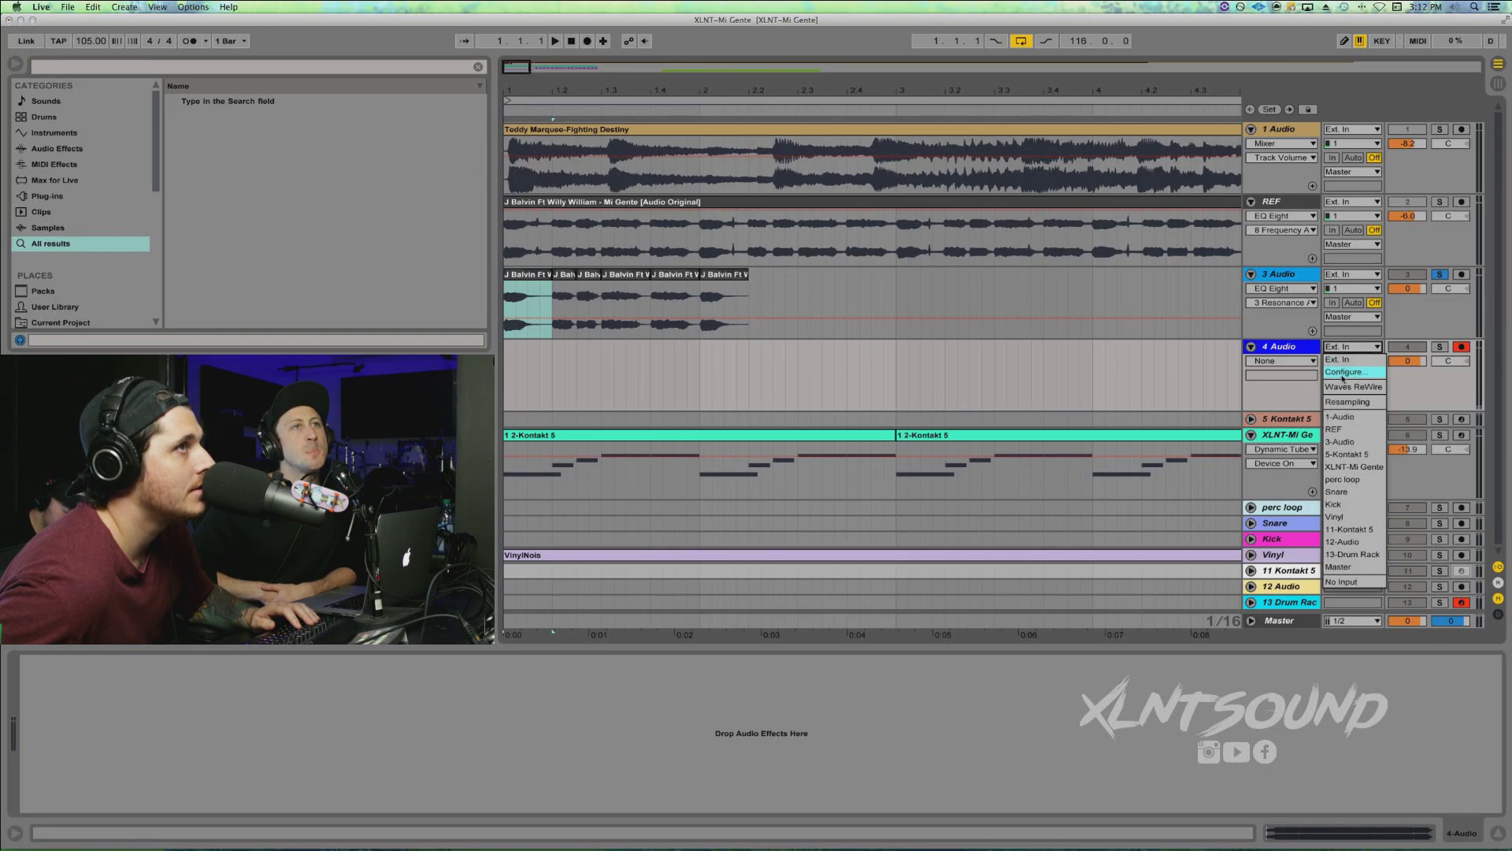
click(1352, 402)
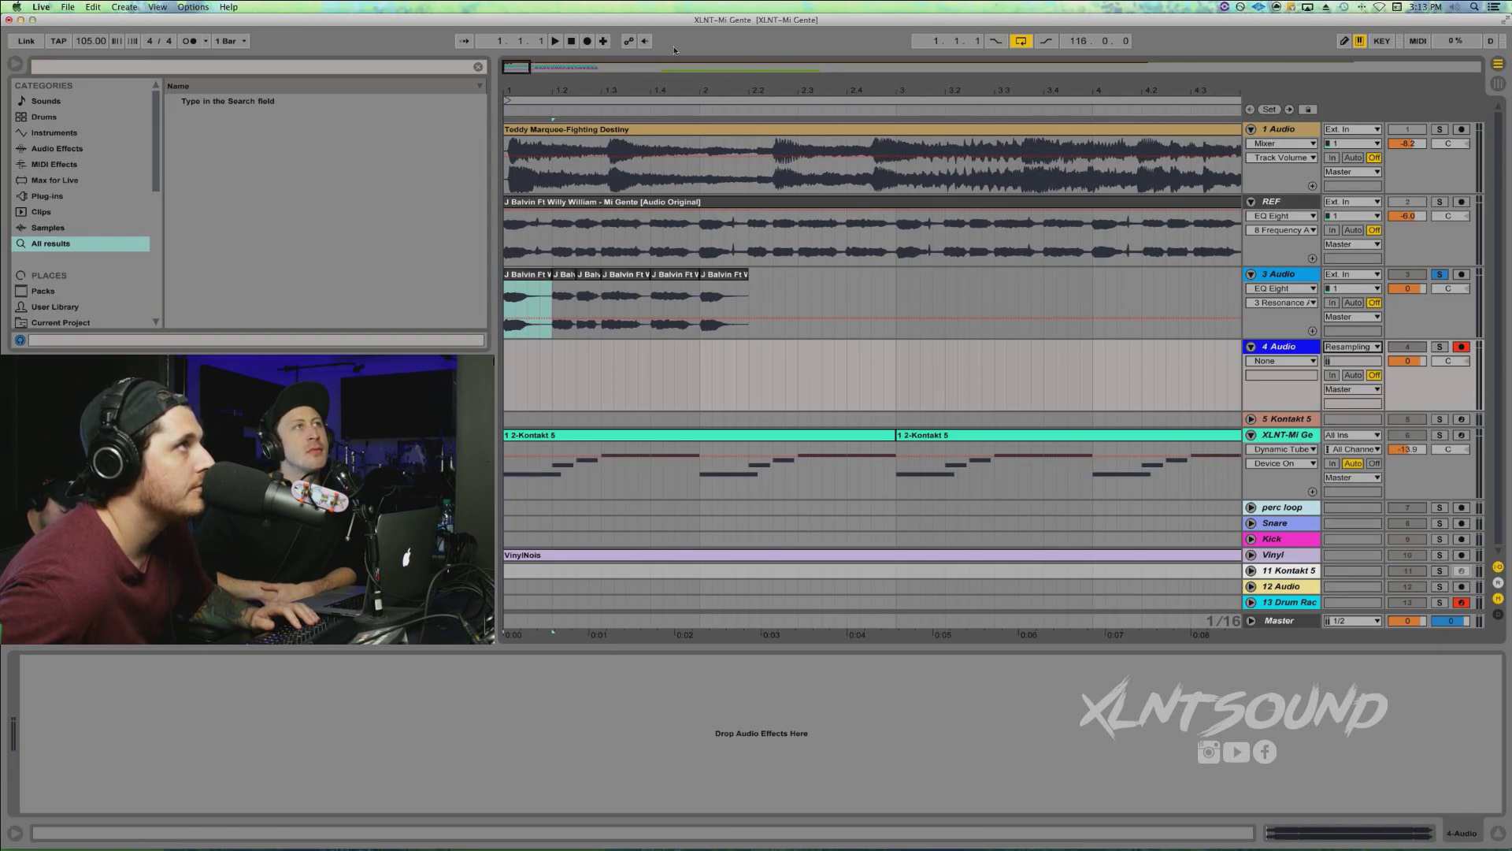
Record the soloed vocal chops onto the 4 Audio track and trim the end of the recorded clip to 2.2.1
click(586, 41)
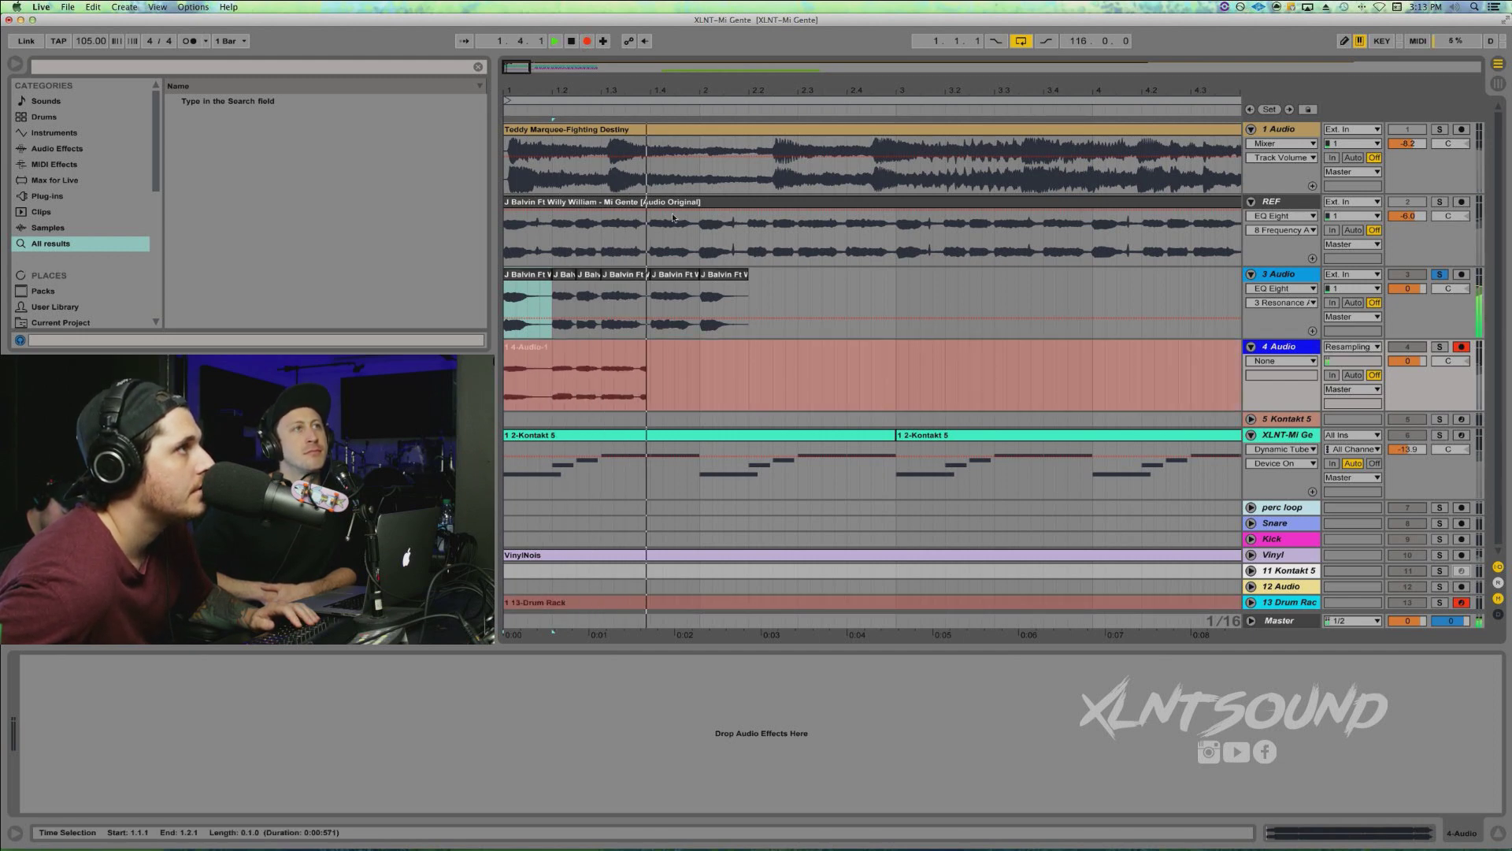
key(space)
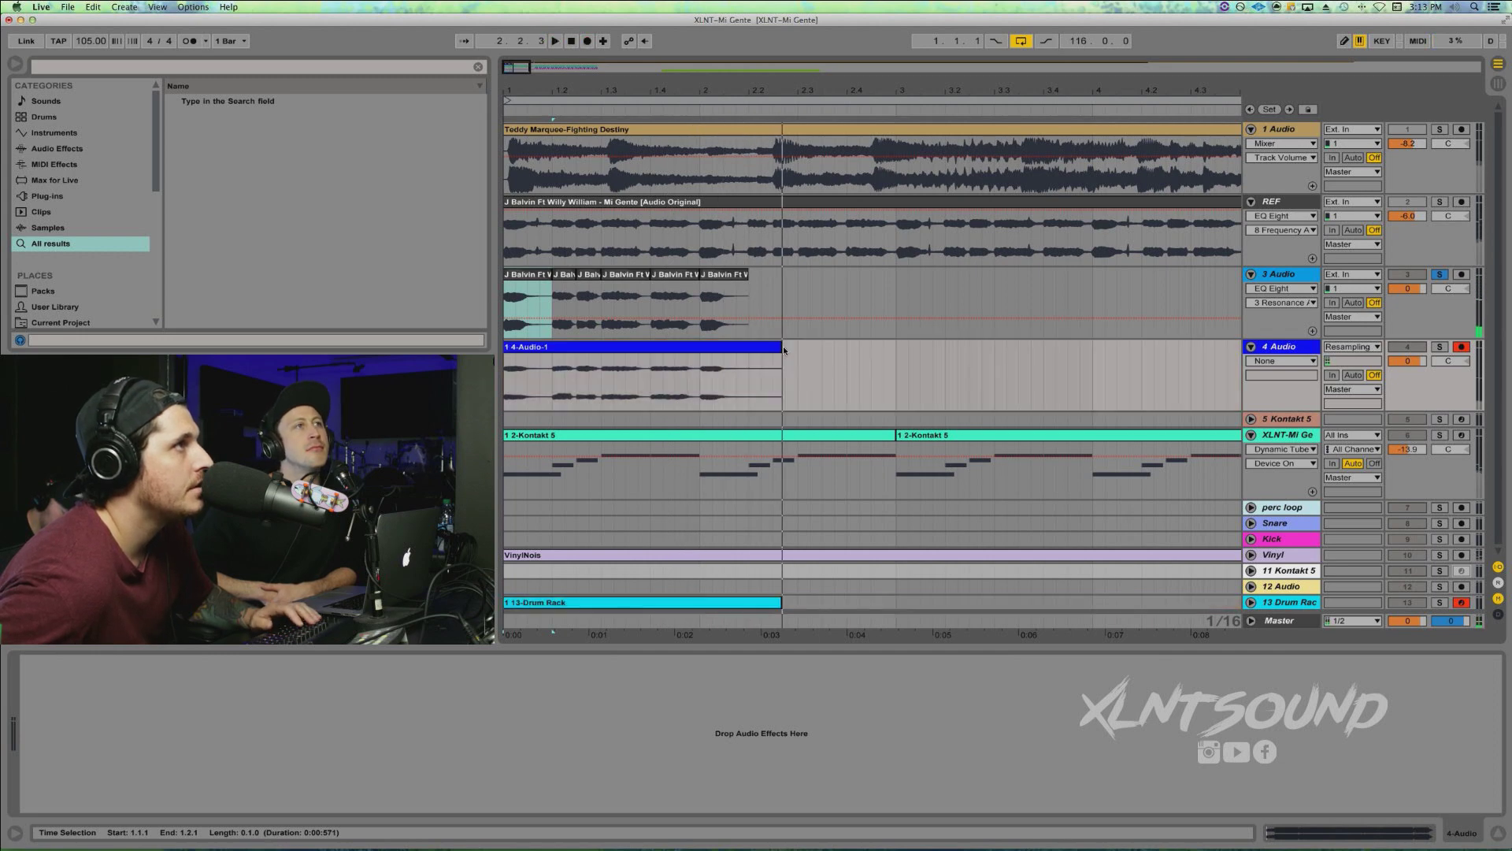
drag(783, 352, 748, 352)
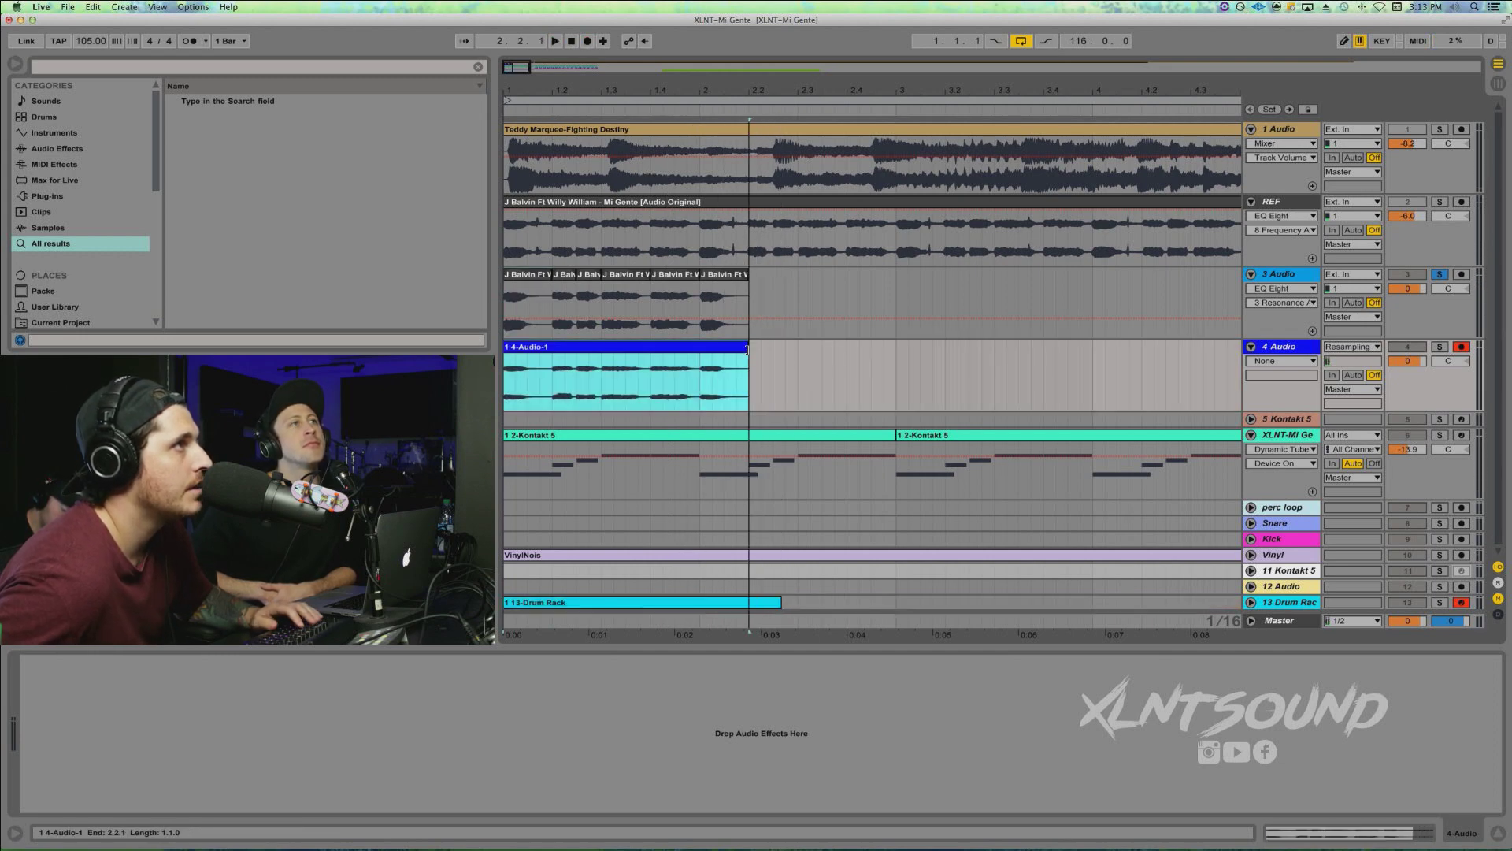
Split the resampled clip on the 4 Audio track at every chop boundary, matching the slices on 3 Audio, and play it back
click(700, 377)
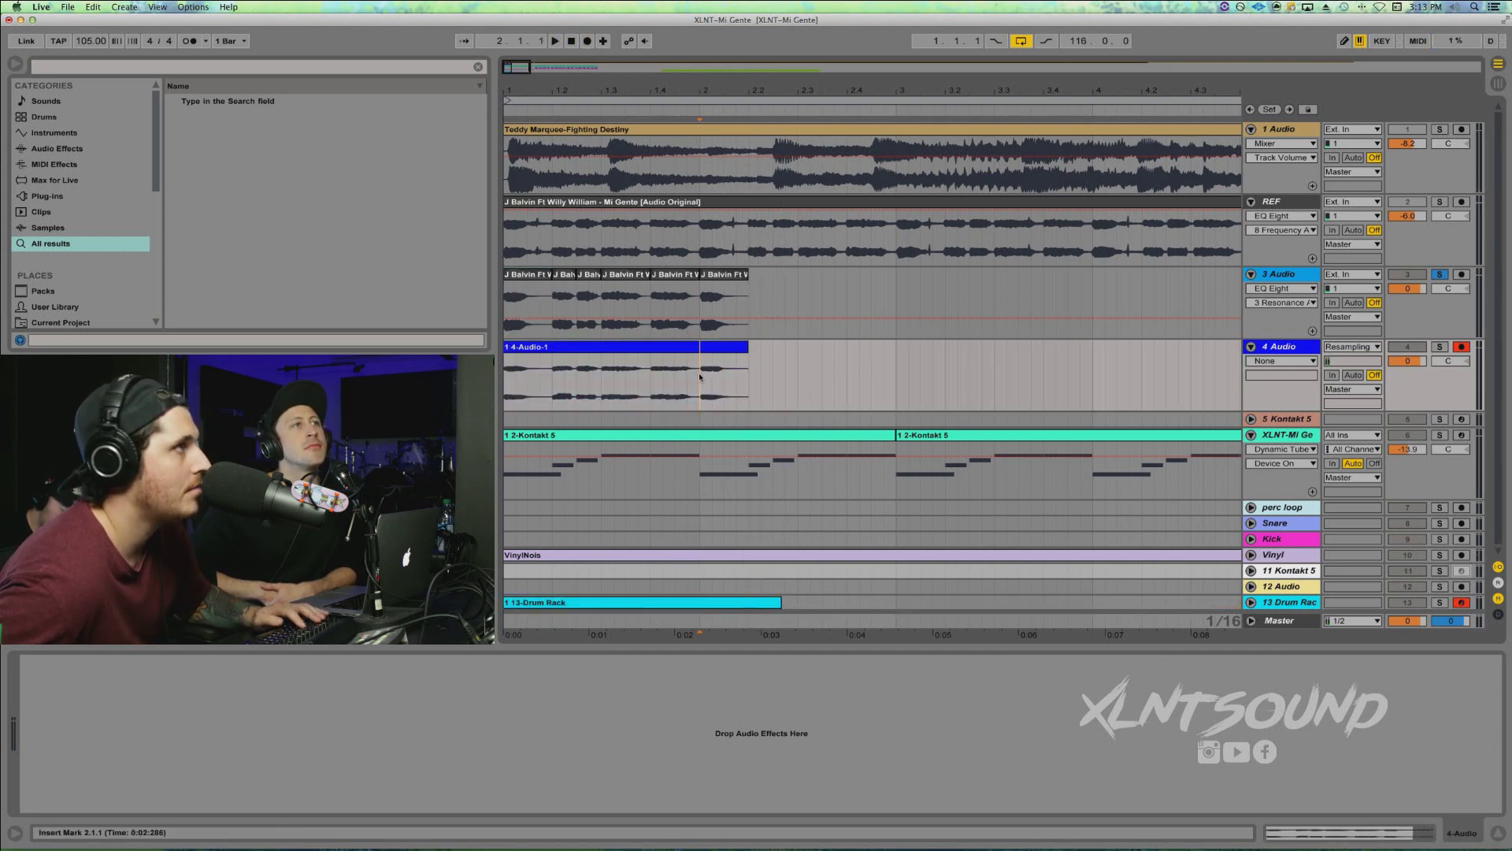
click(650, 377)
key(super+e)
click(602, 378)
key(super+e)
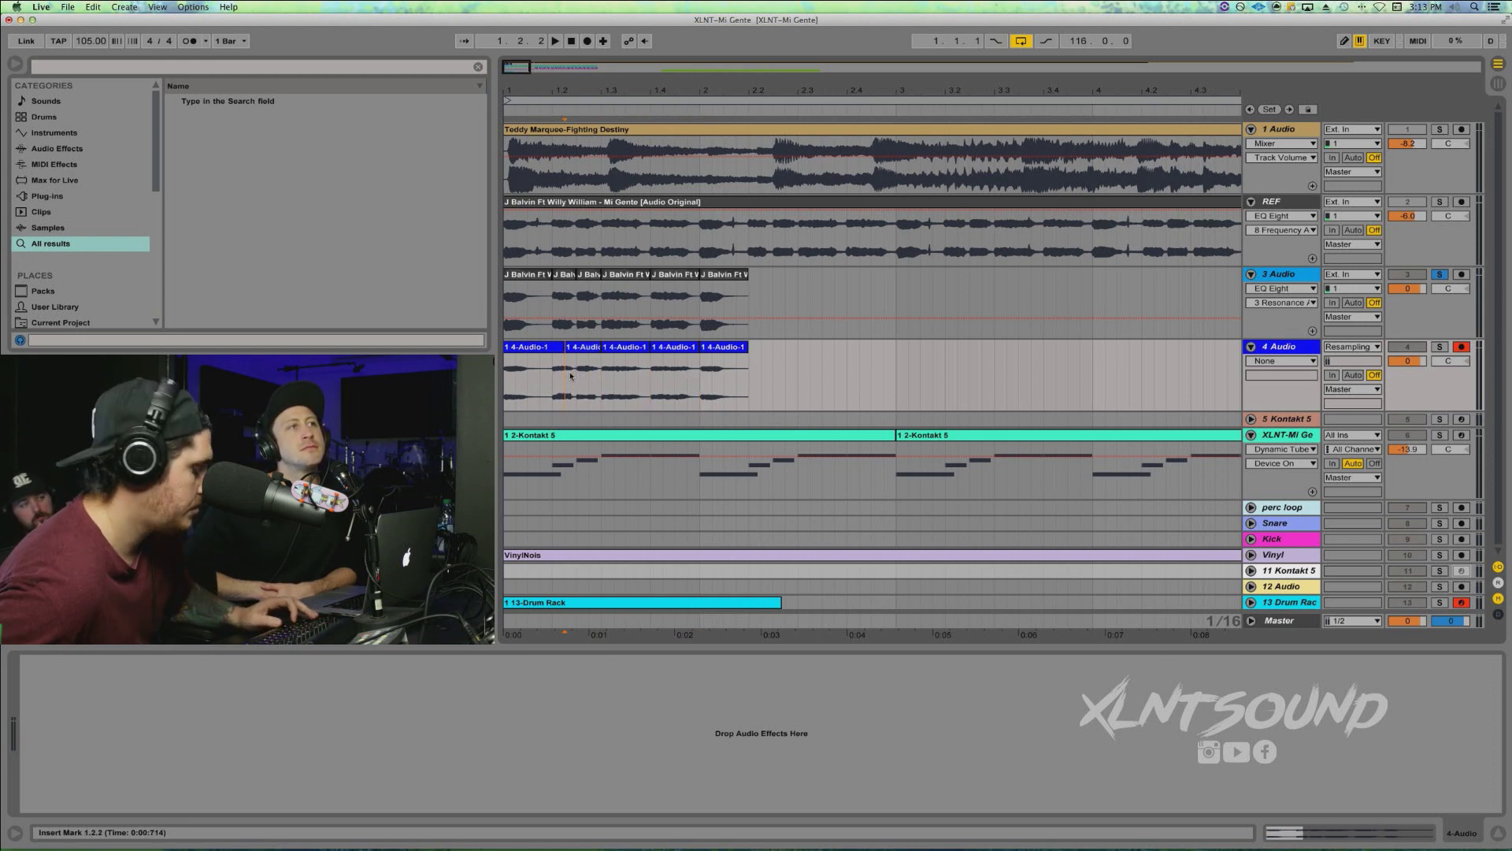
click(576, 371)
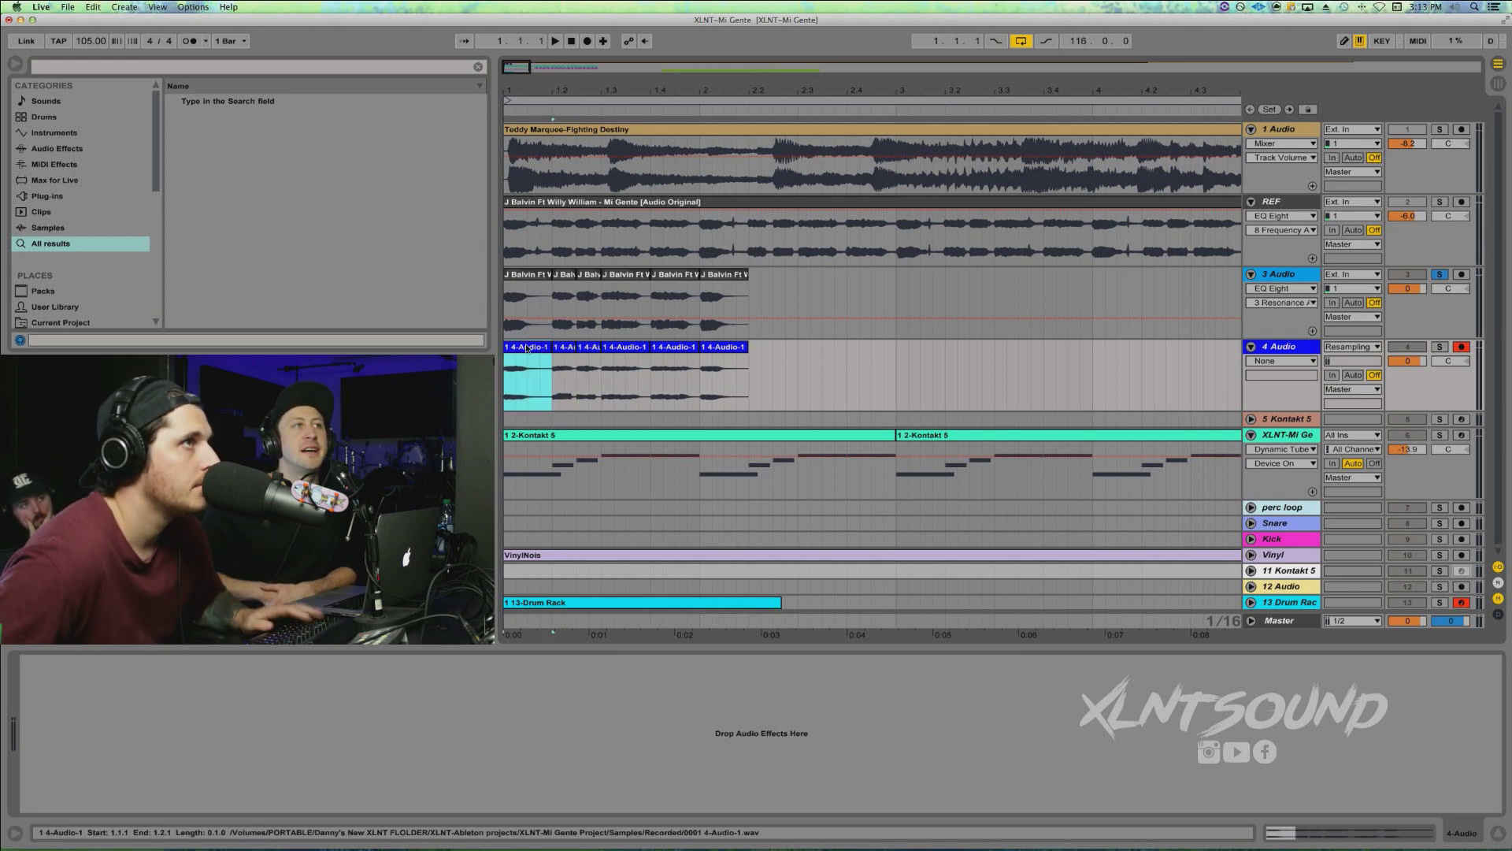
key(shift+Home)
key(space)
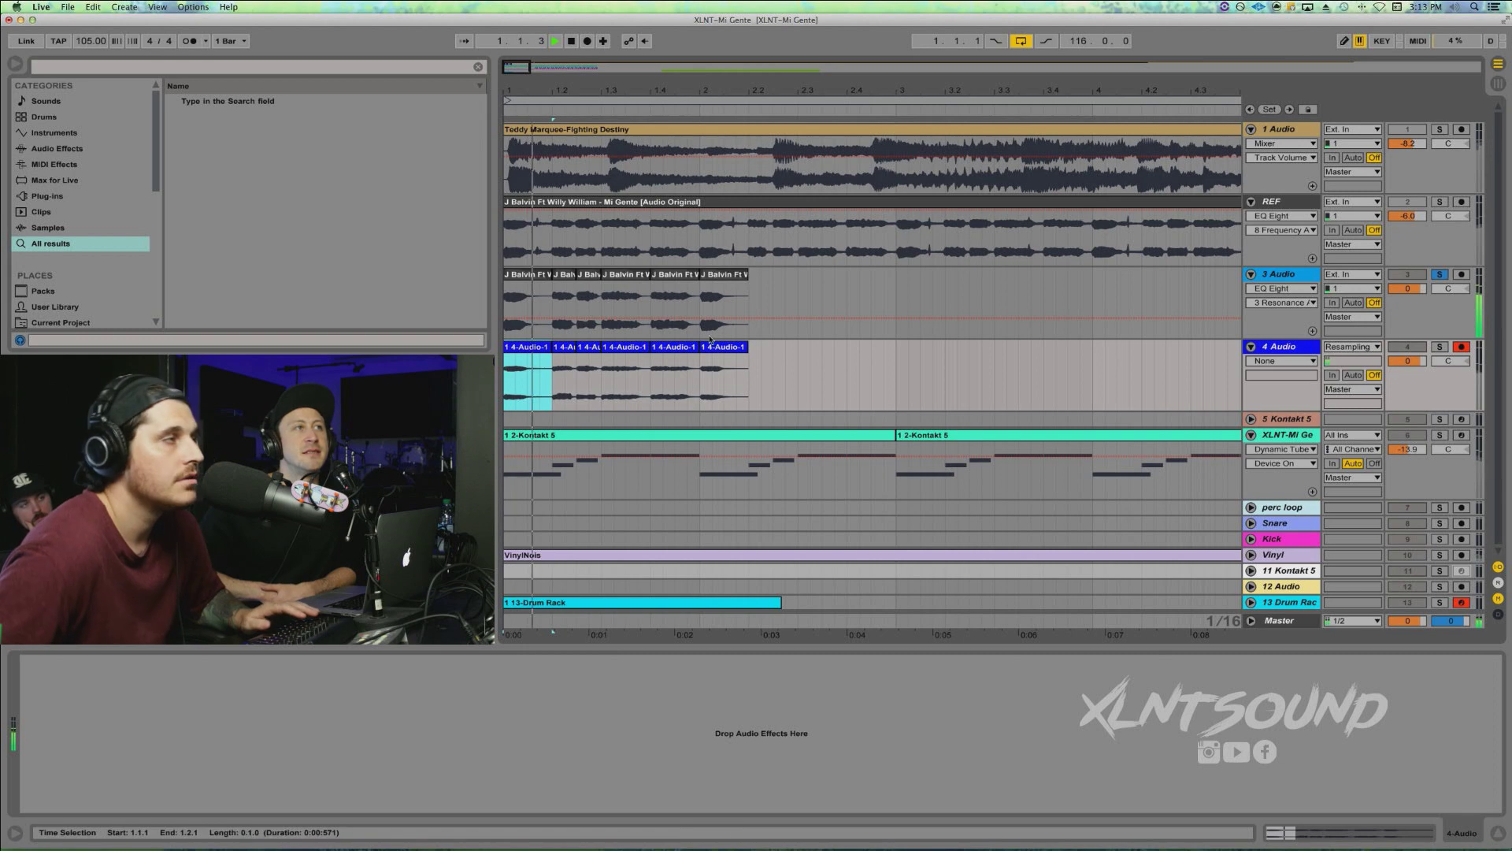
key(space)
Insert a MIDI track below 4 Audio, search the browser for "drum" and load a Drum Rack onto the new track
click(747, 373)
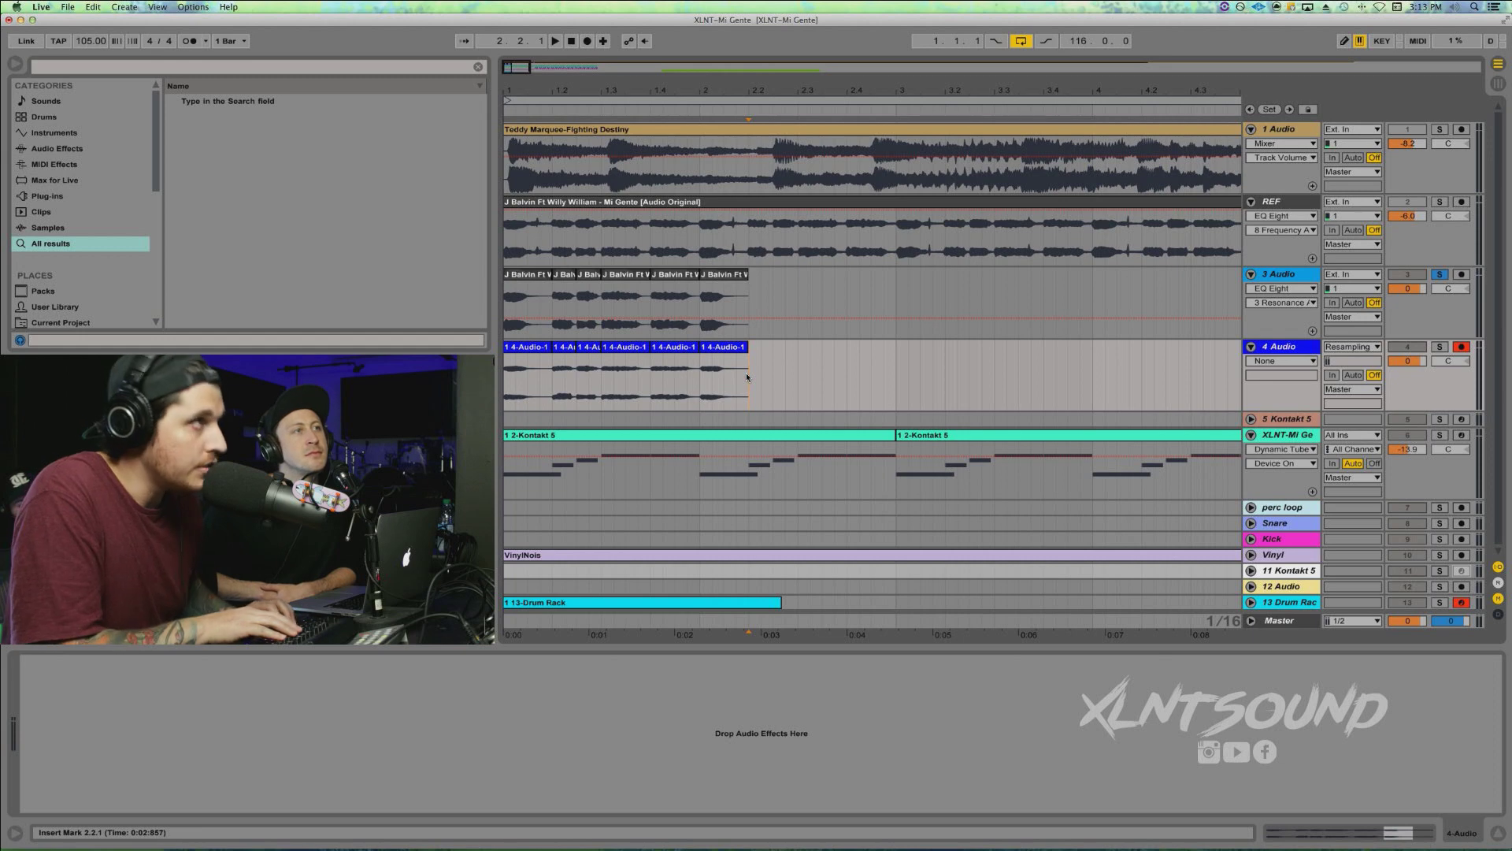
key(super+shift+t)
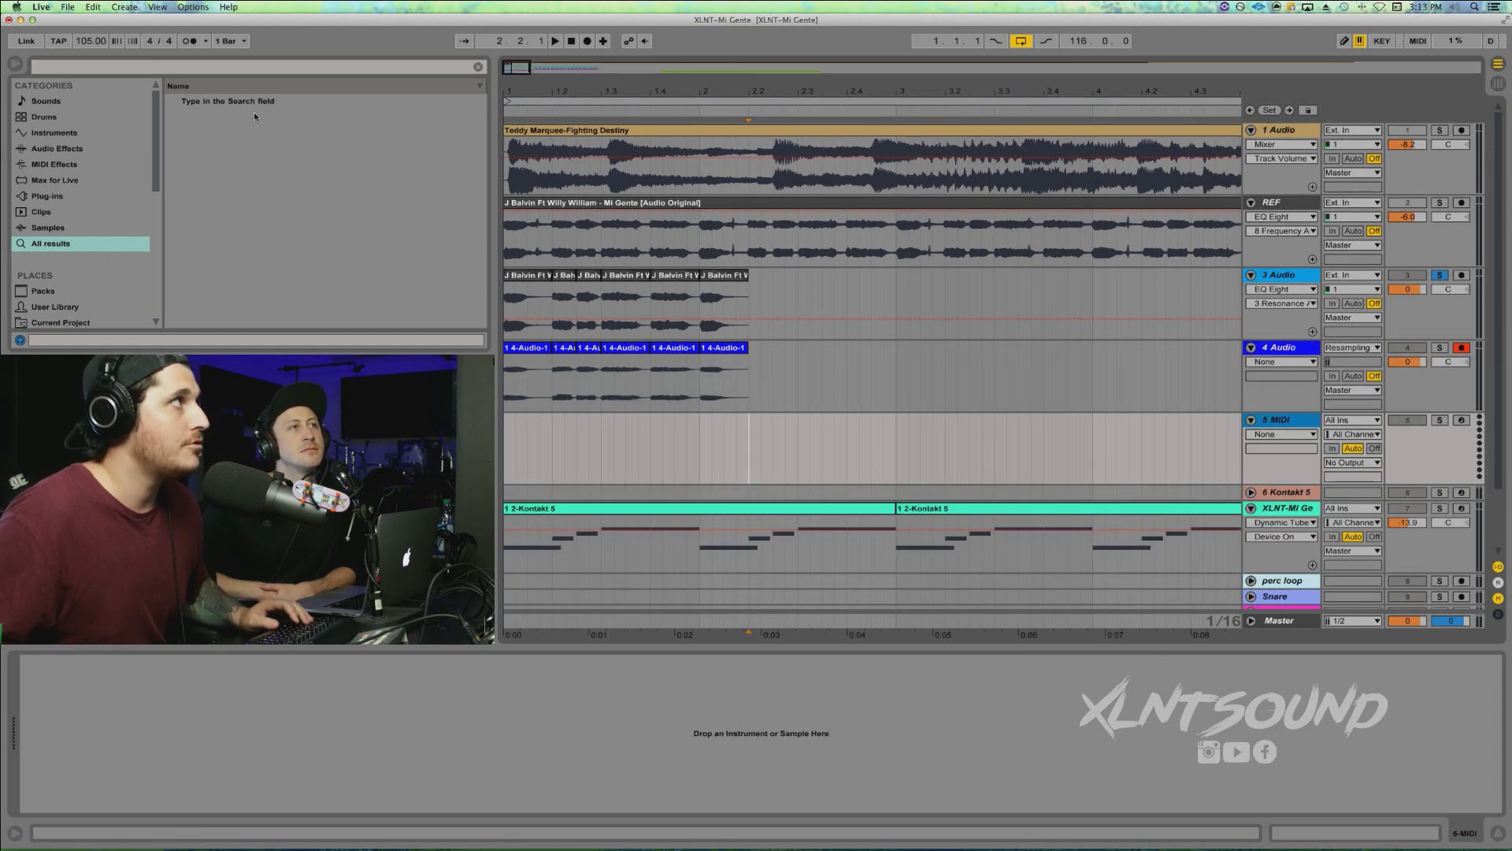
click(176, 74)
text(d)
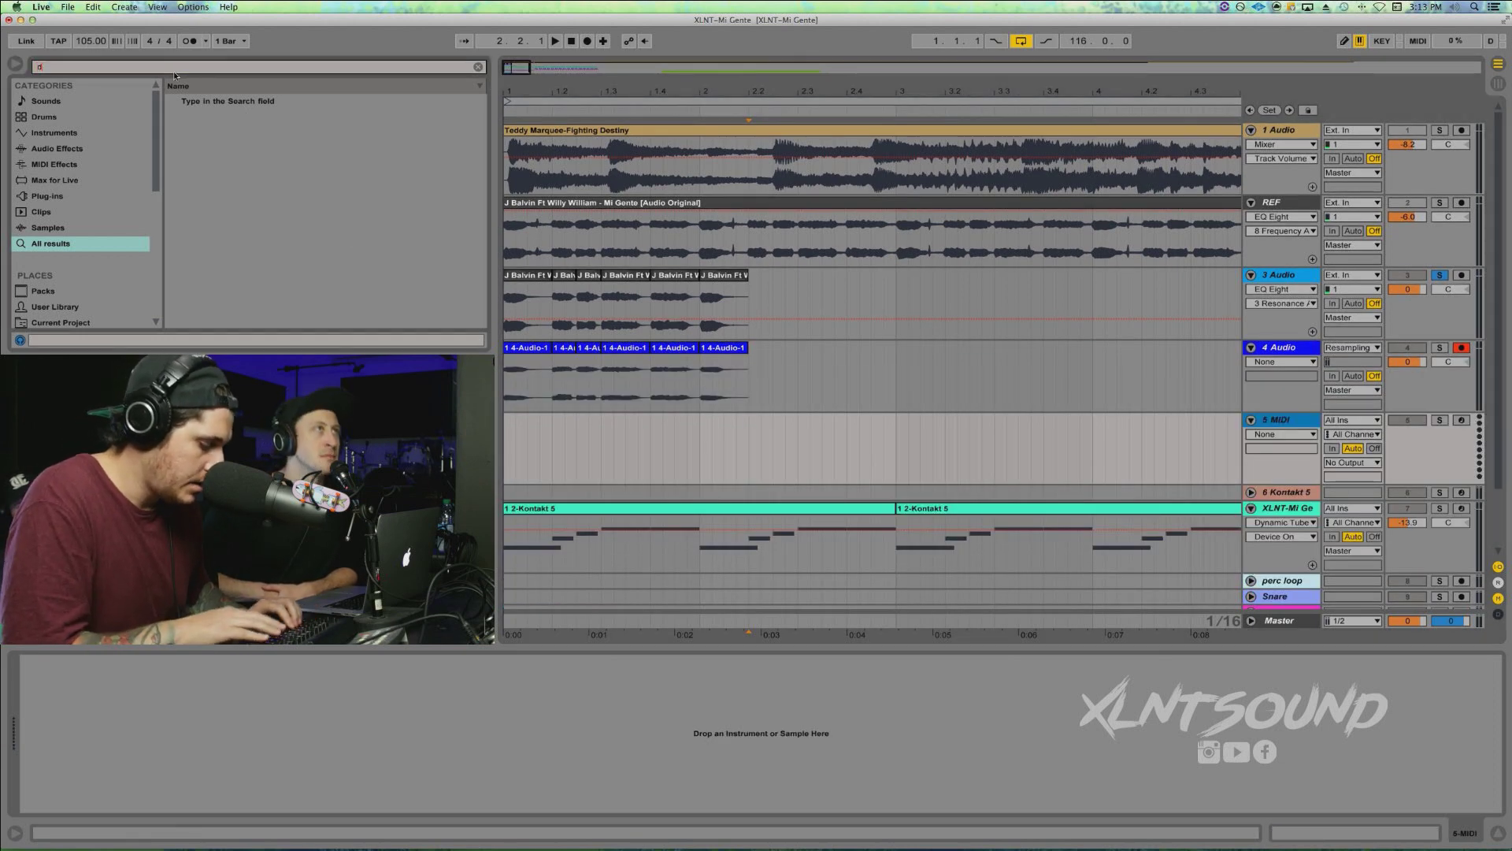
text(rum)
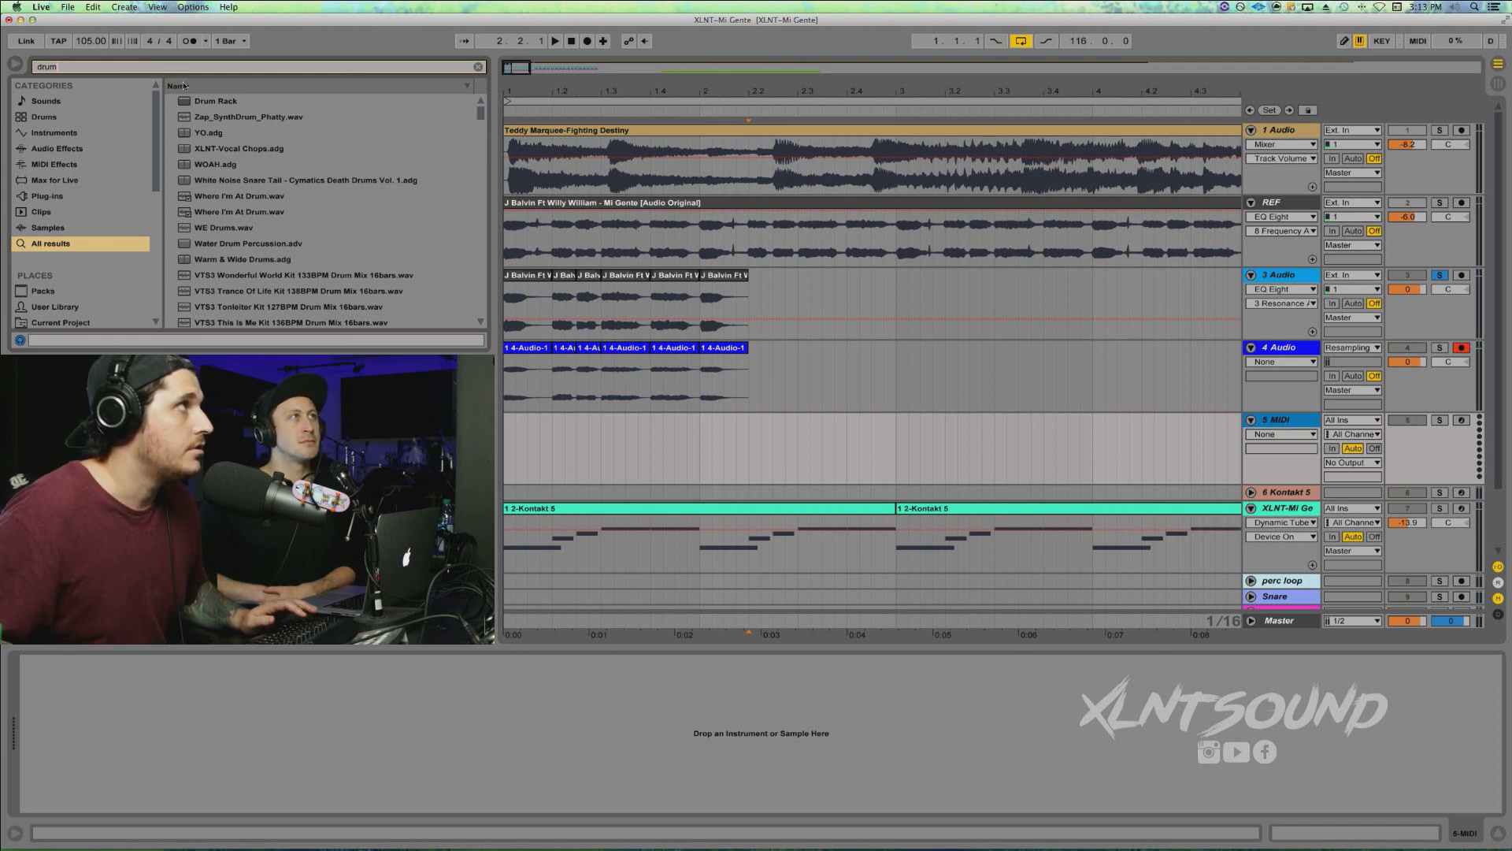
double_click(186, 101)
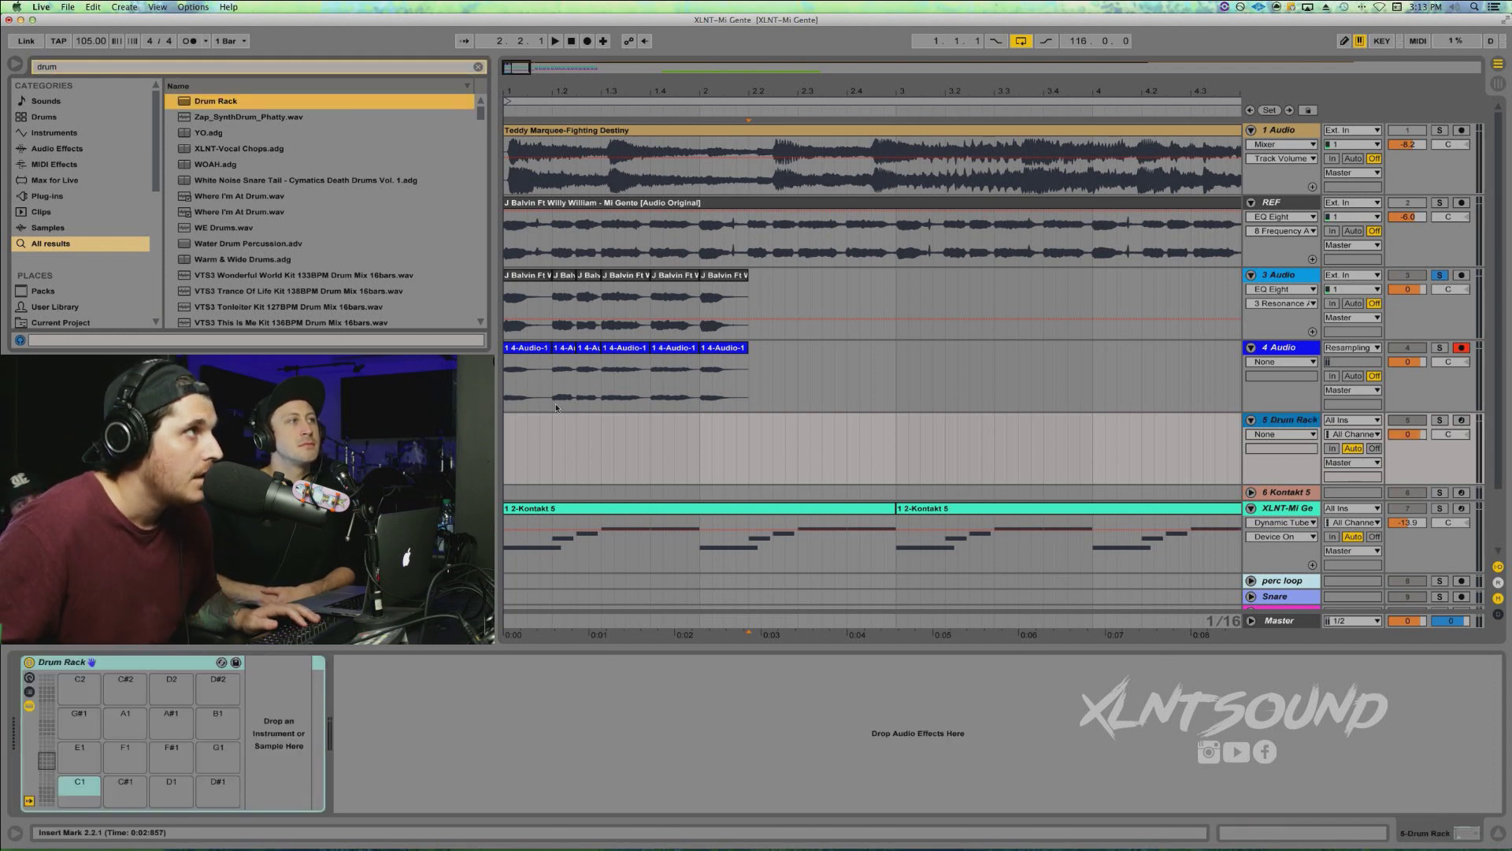
Examine the sample waveform of the first resampled chop in its clip view and return to the device view
double_click(541, 355)
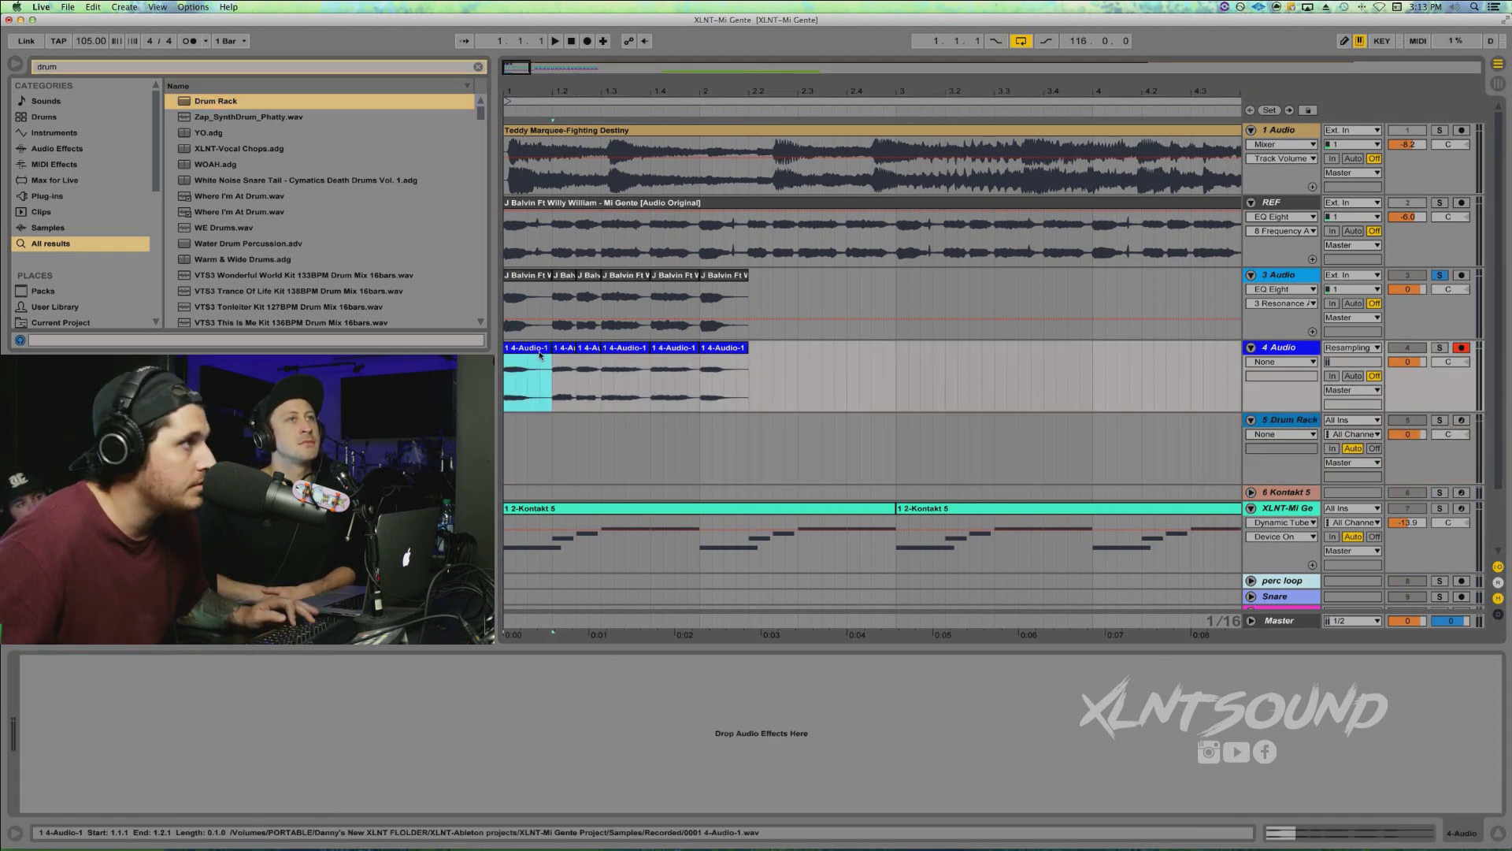
double_click(541, 355)
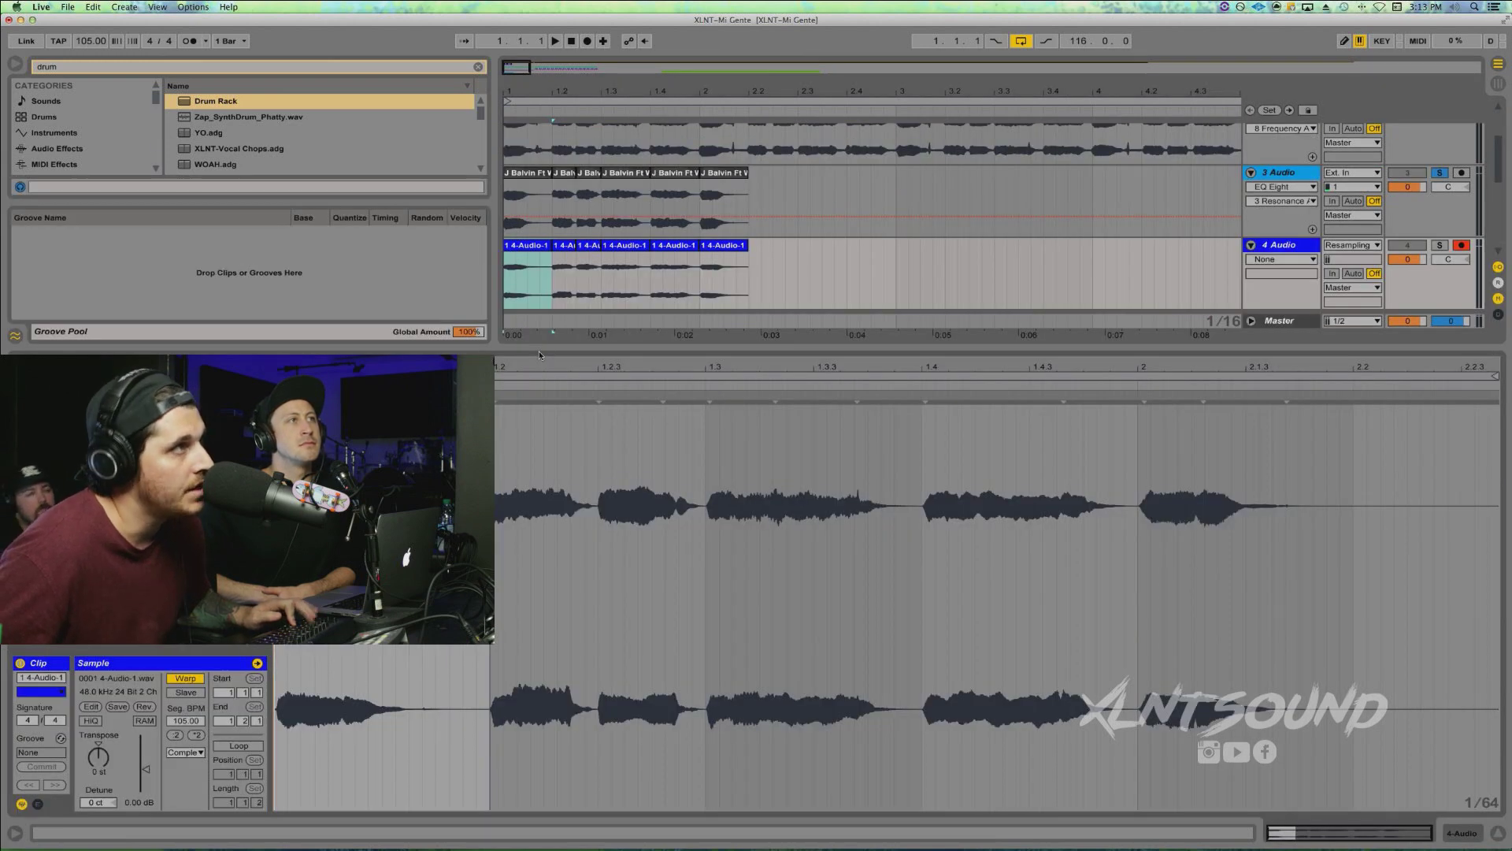
key(shift+Tab)
key(shift+Tab)
key(shift+Tab)
key(shift+Tab)
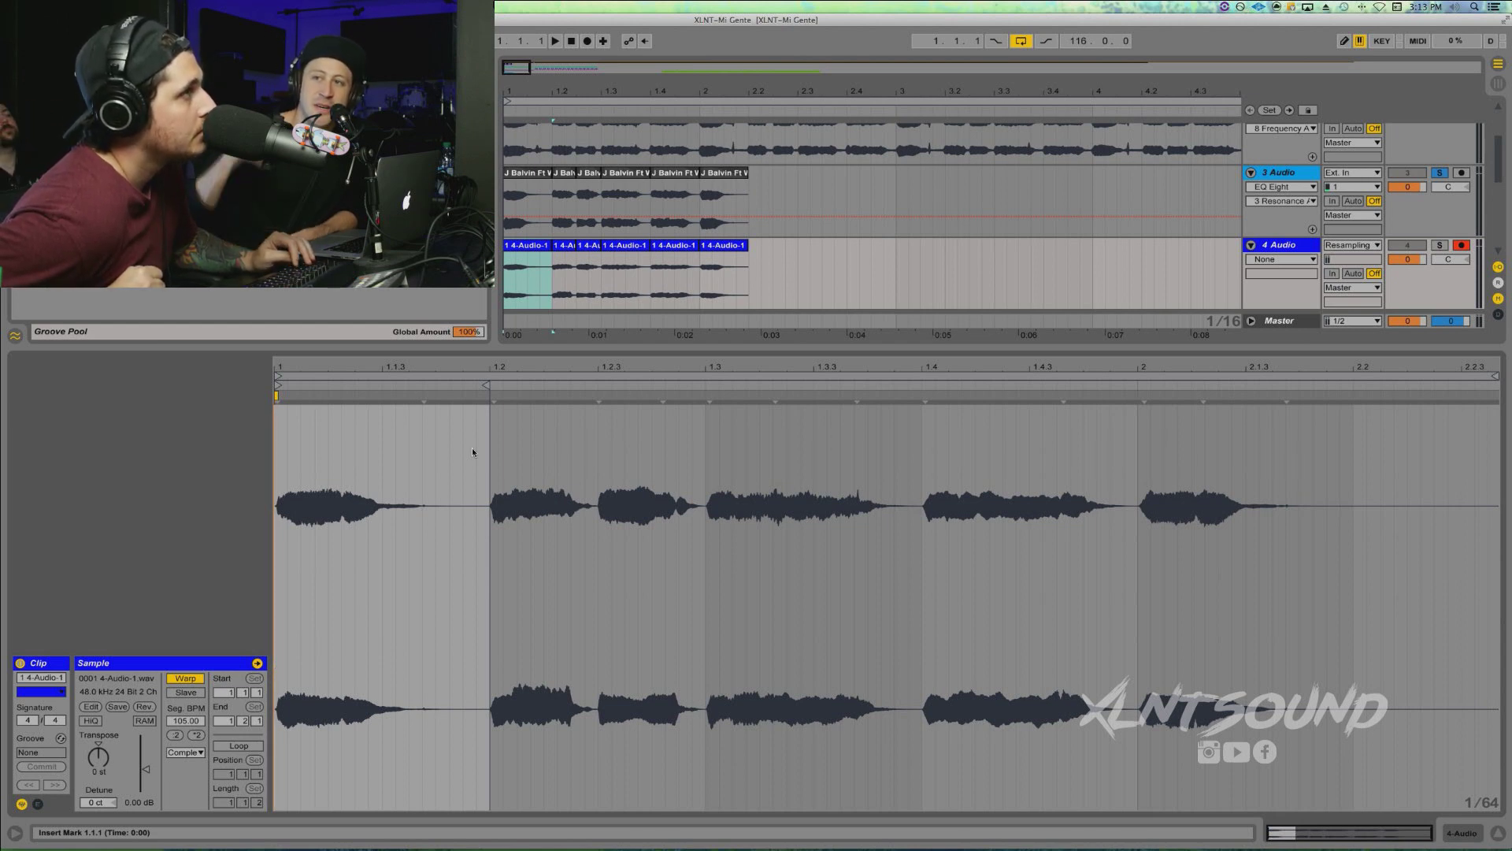
key(shift+Tab)
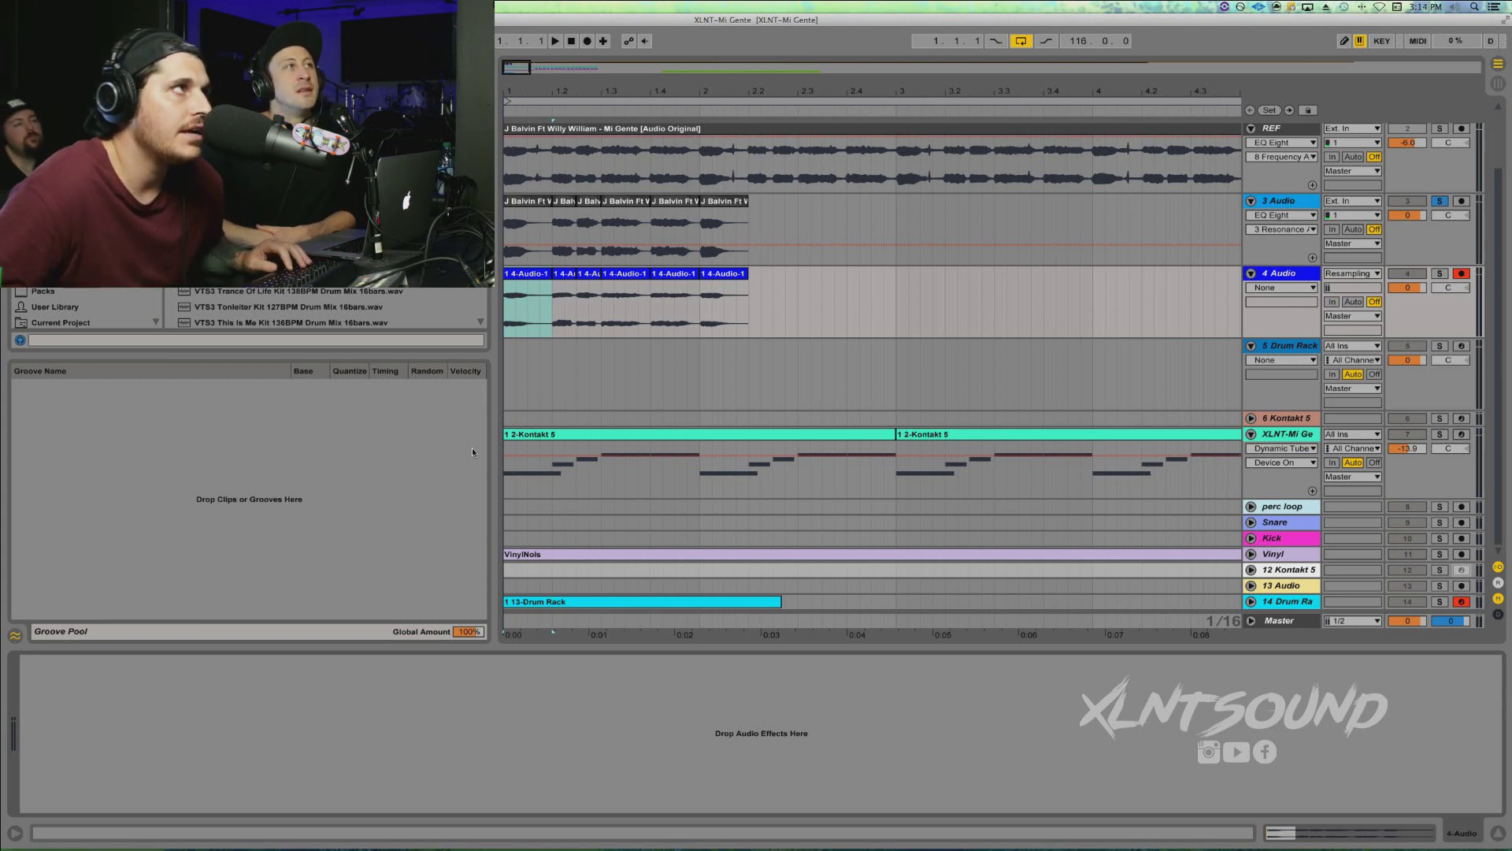
Consolidate each chop on the 4 Audio track into its own separate audio file
click(509, 312)
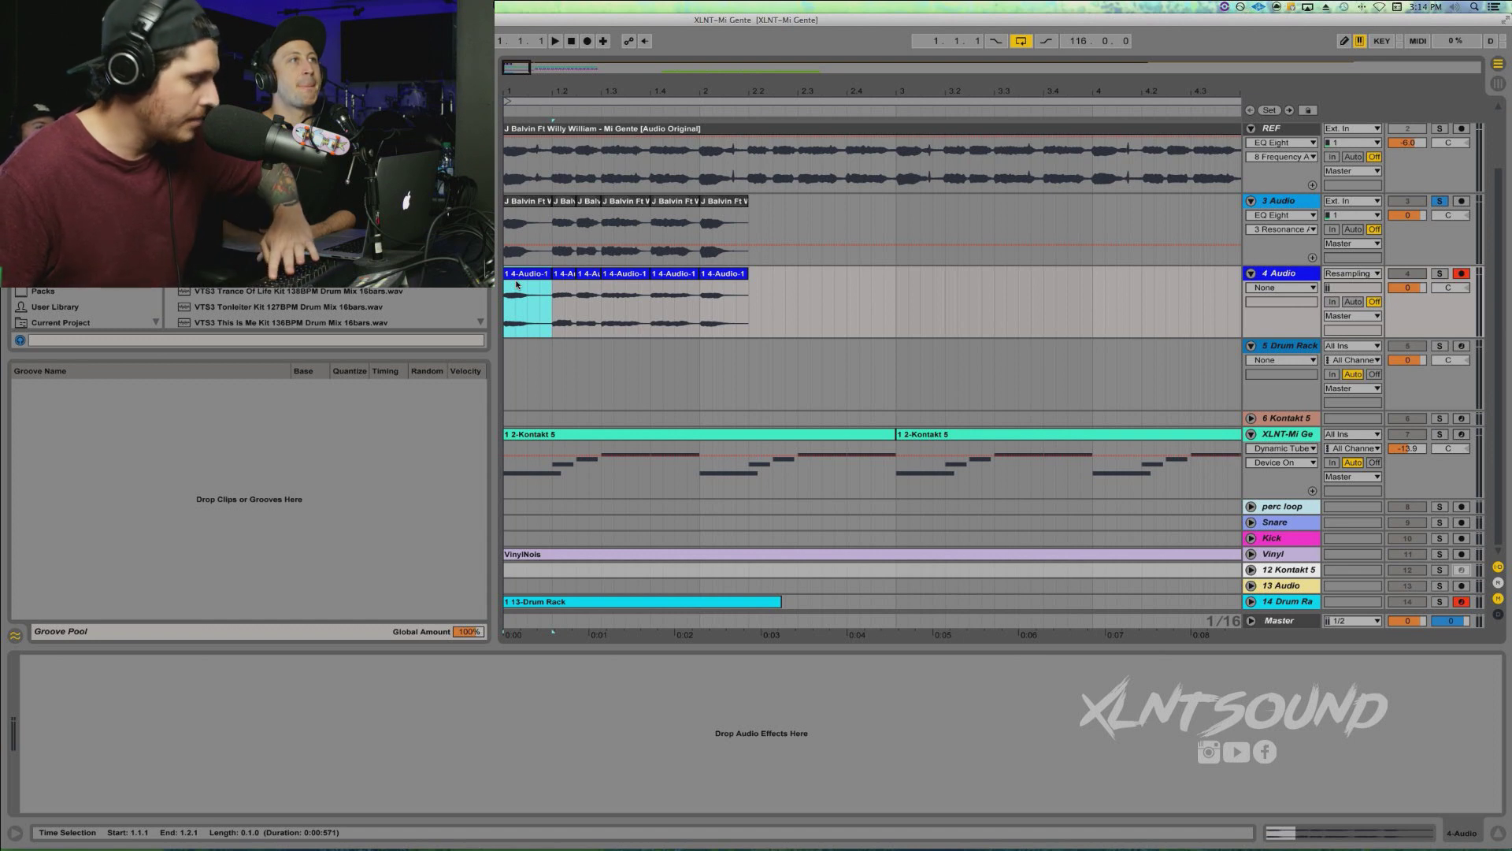
click(584, 276)
key(super+j)
click(623, 276)
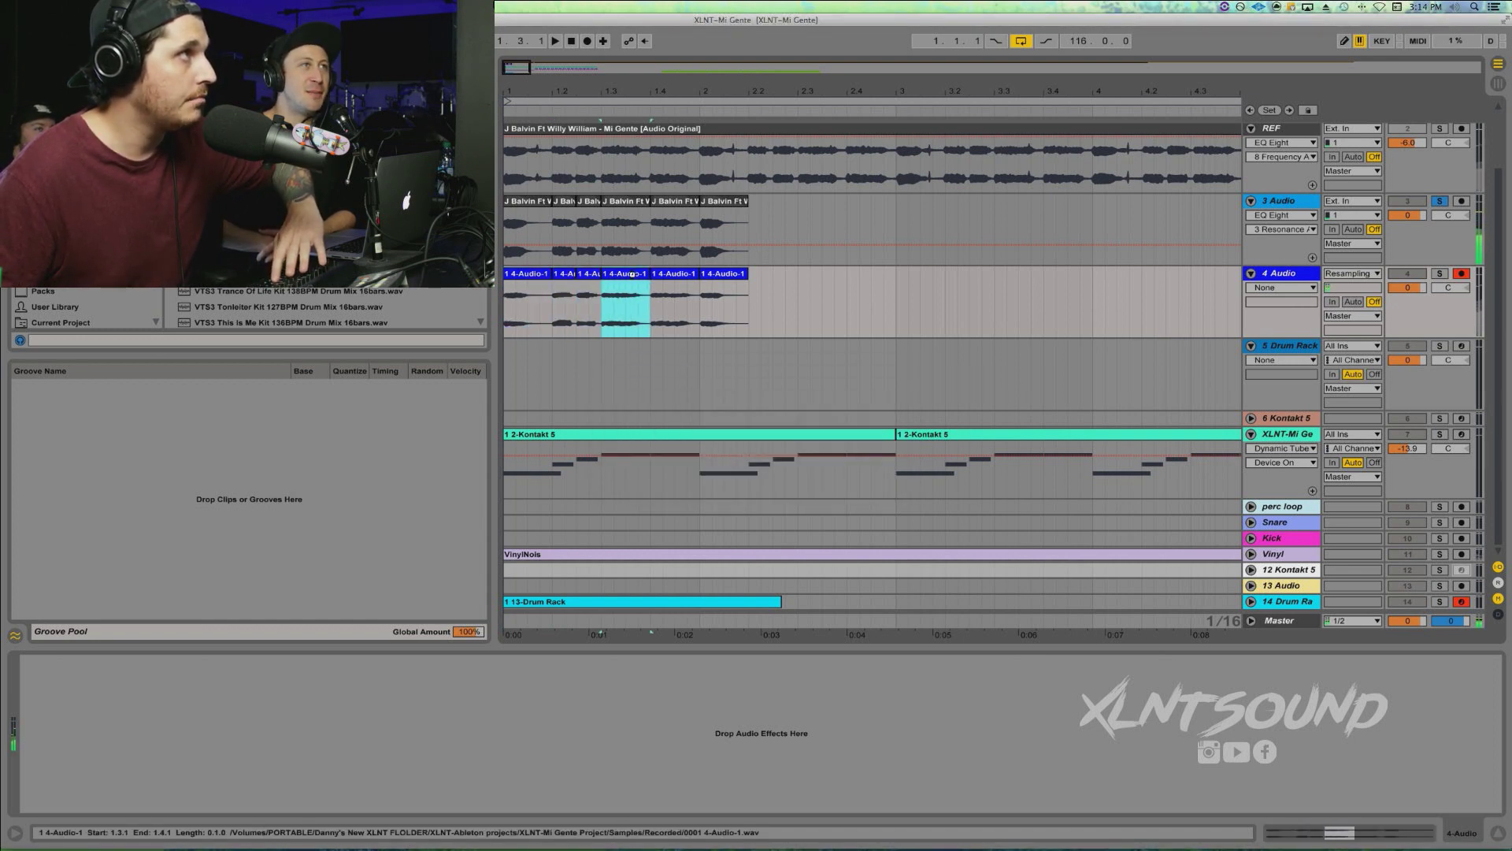
key(super+j)
click(674, 276)
key(super+j)
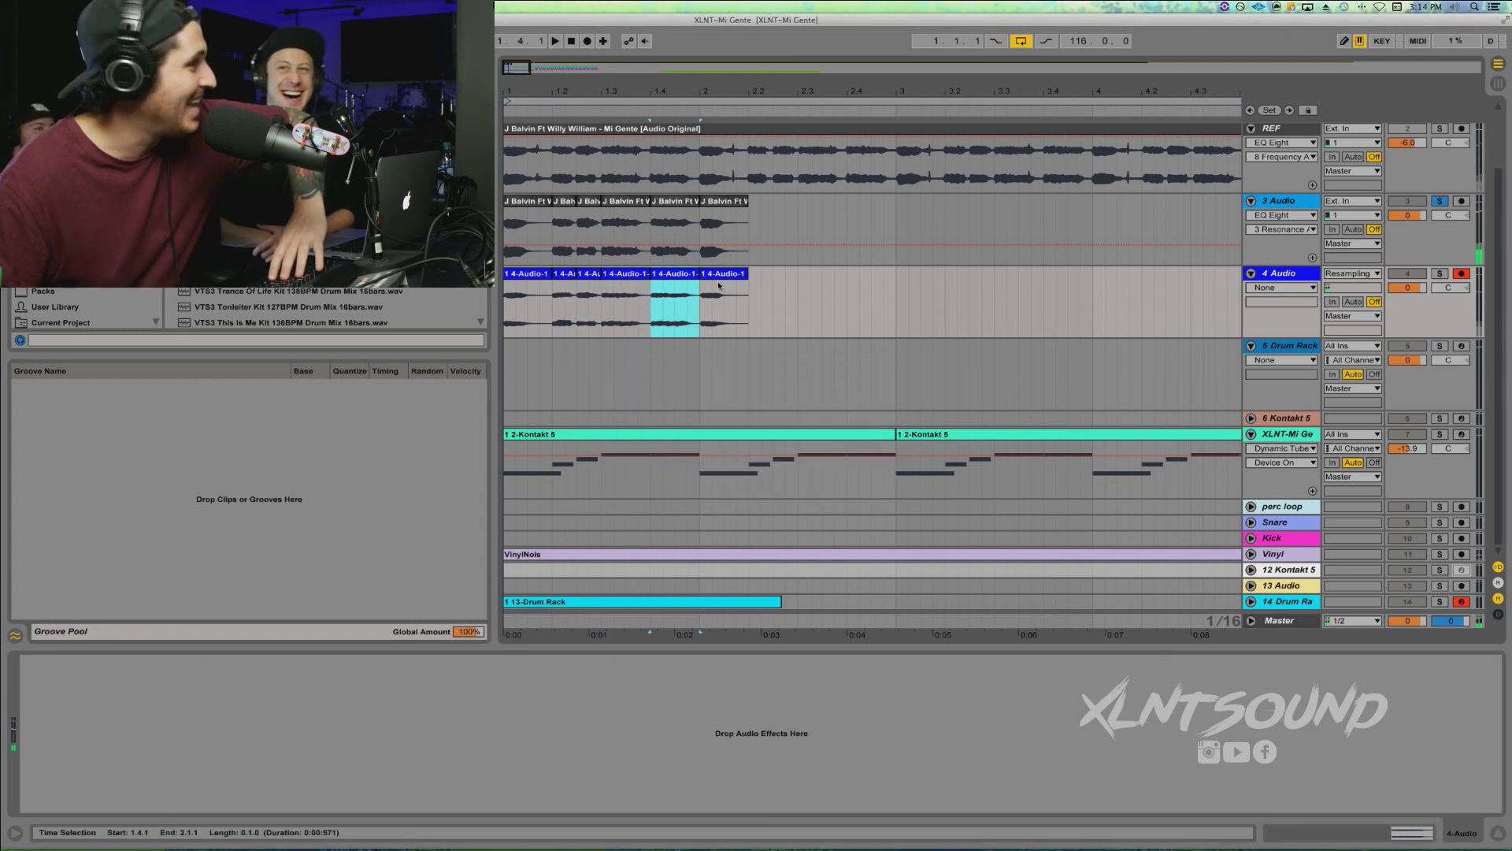
click(717, 281)
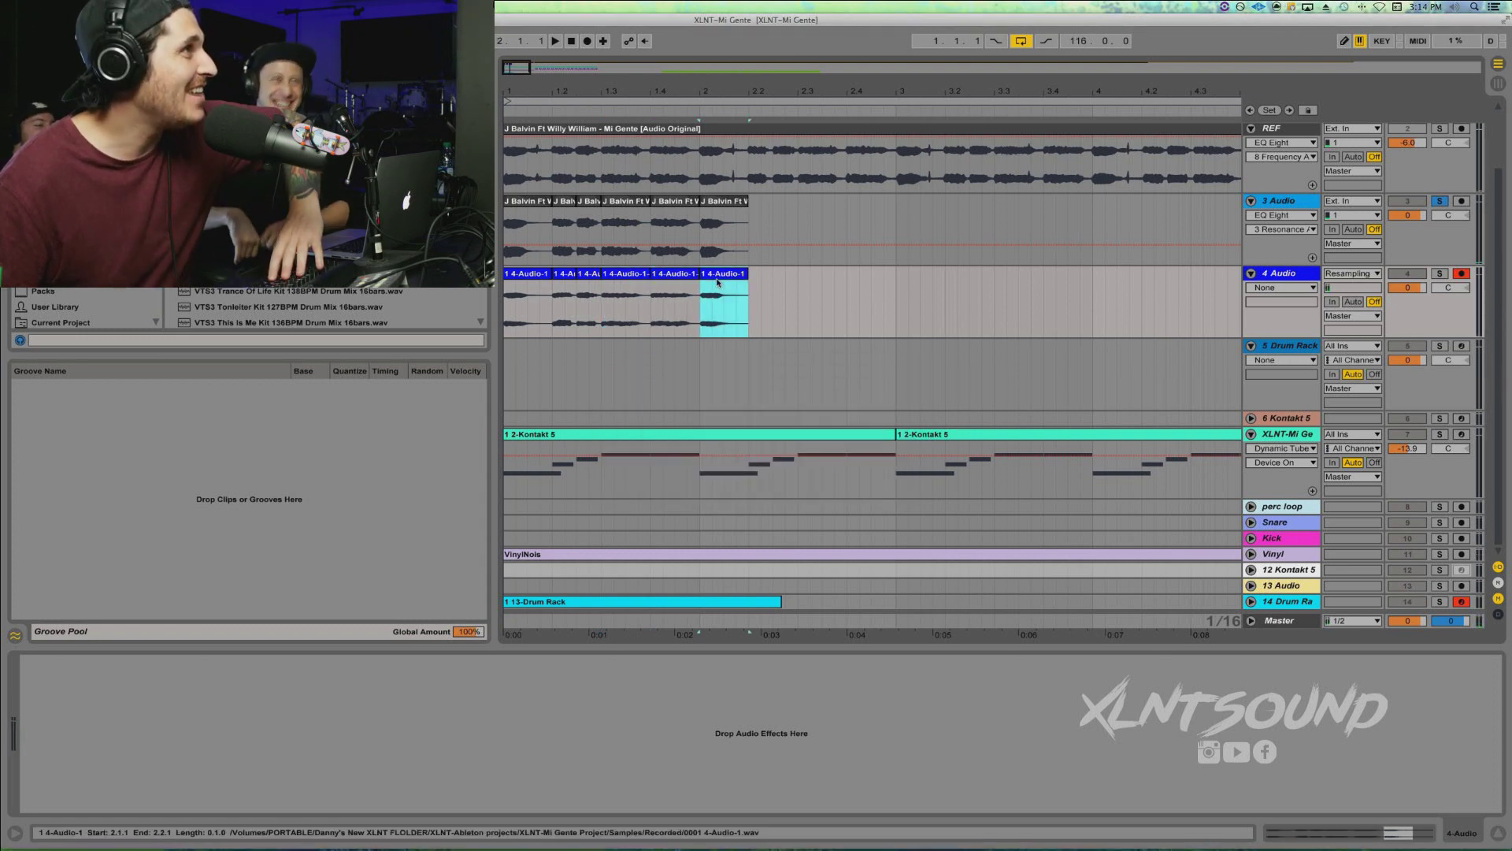
key(super+j)
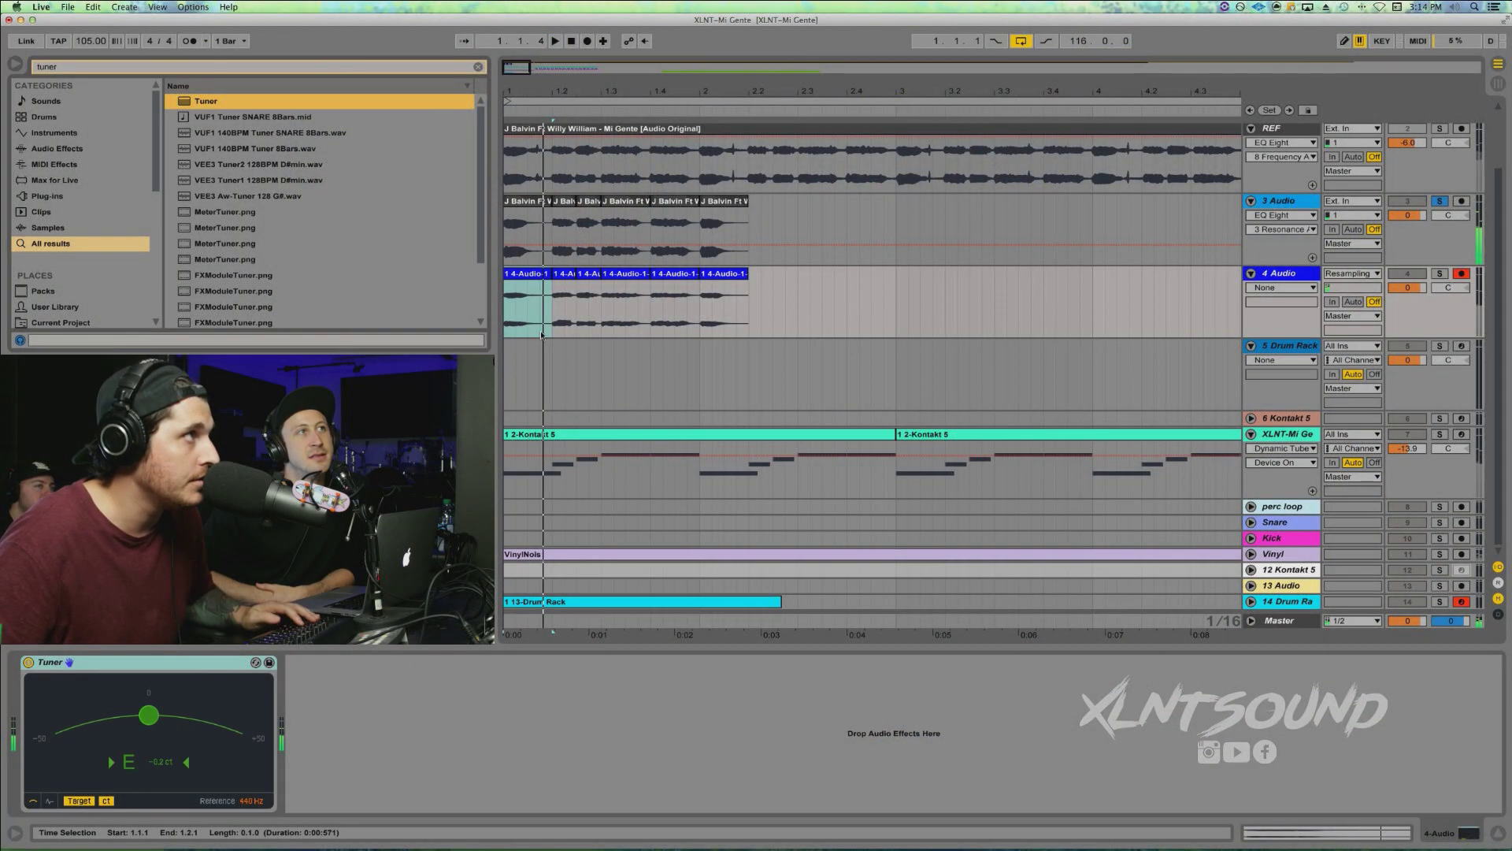
Rename the first chop on the 4 Audio track as E
click(523, 279)
key(super+r)
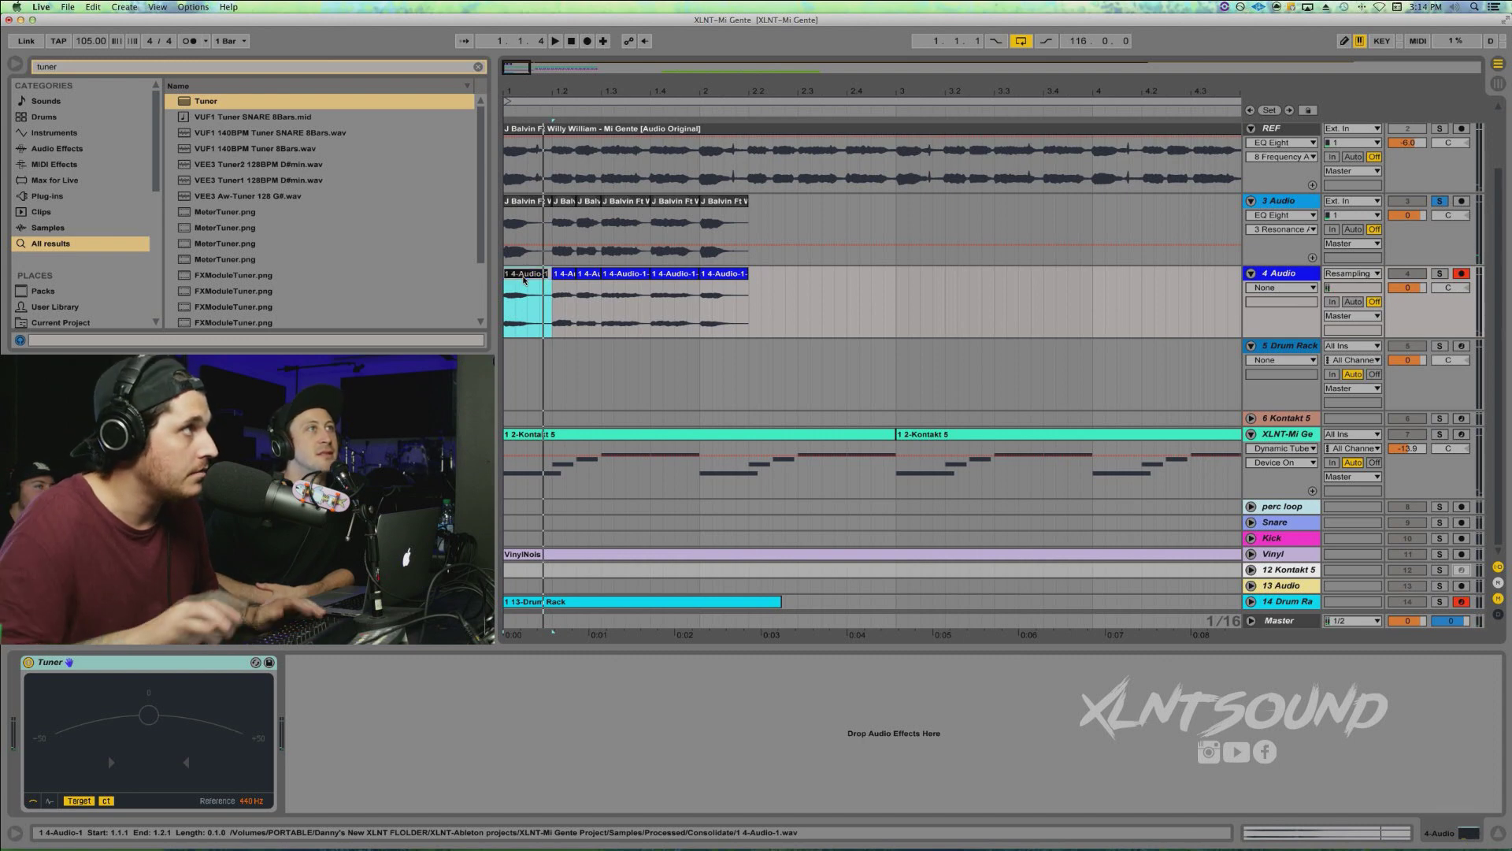
text(E)
key(Return)
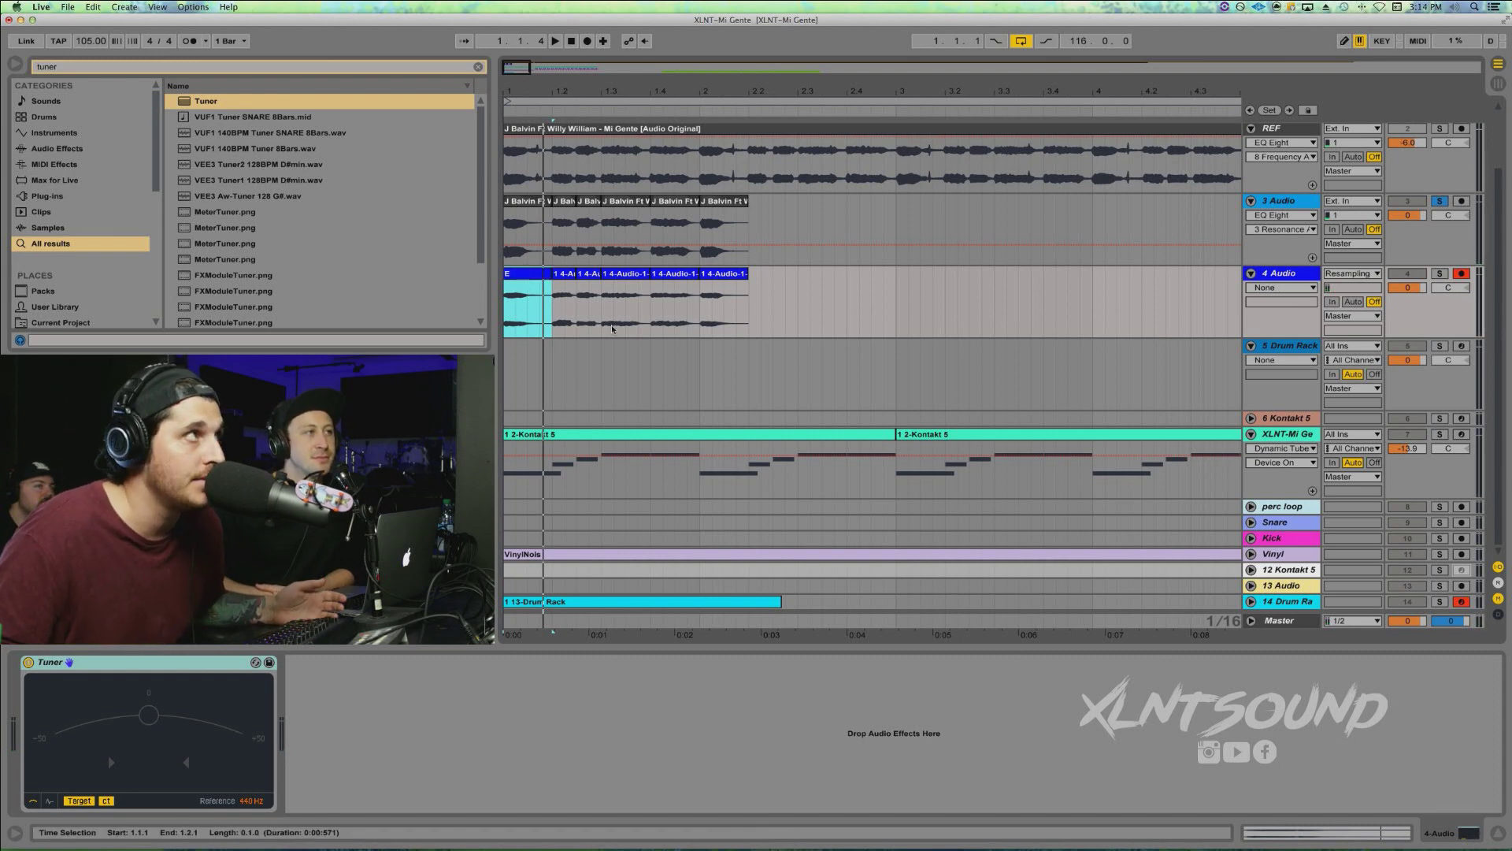
Load the first chop onto the E1 pad of the new Drum Rack
click(583, 373)
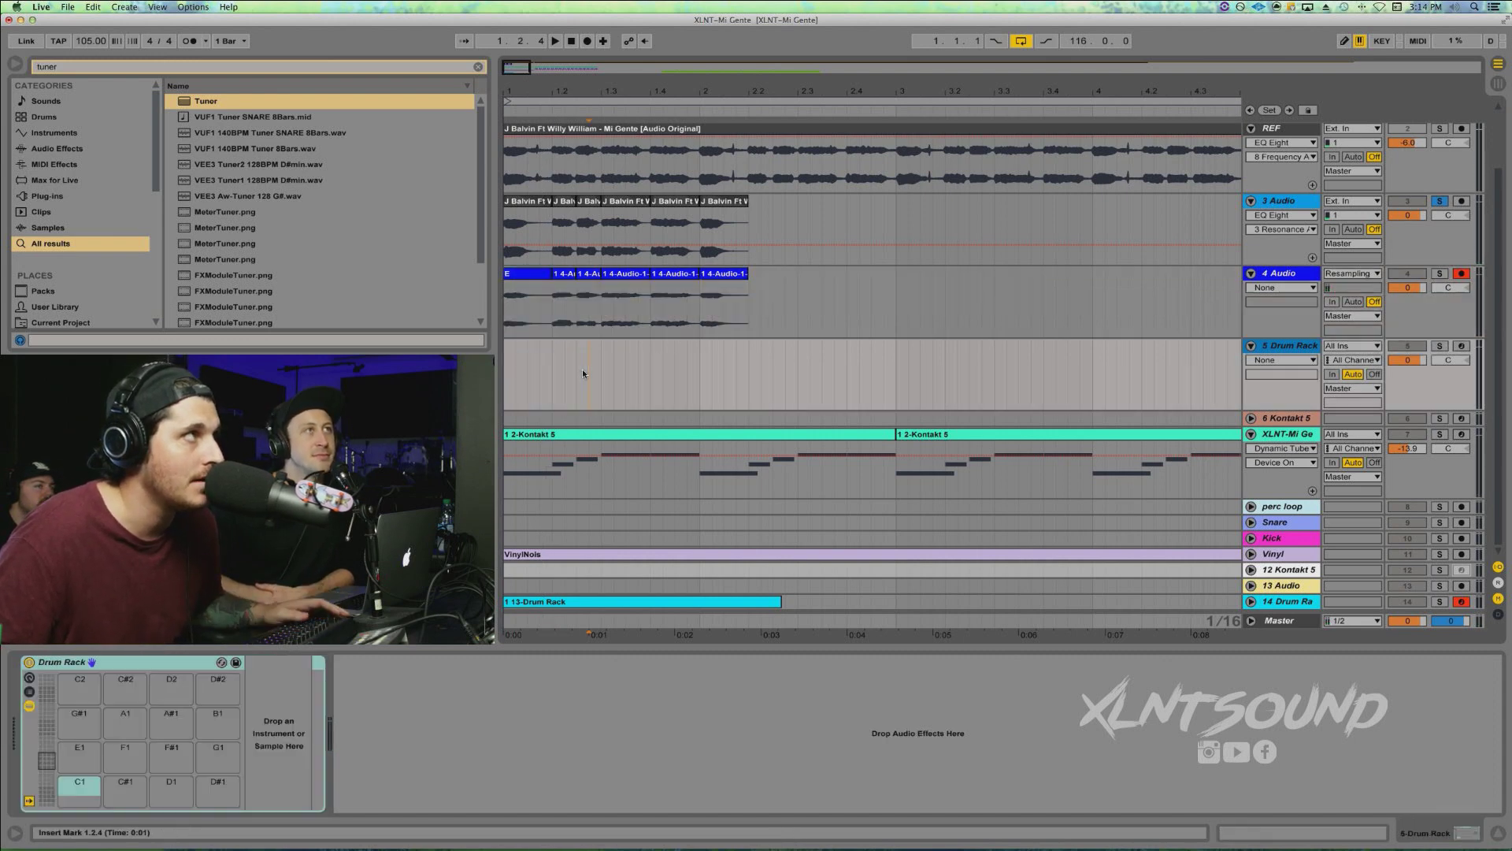
click(531, 274)
drag(531, 274, 91, 760)
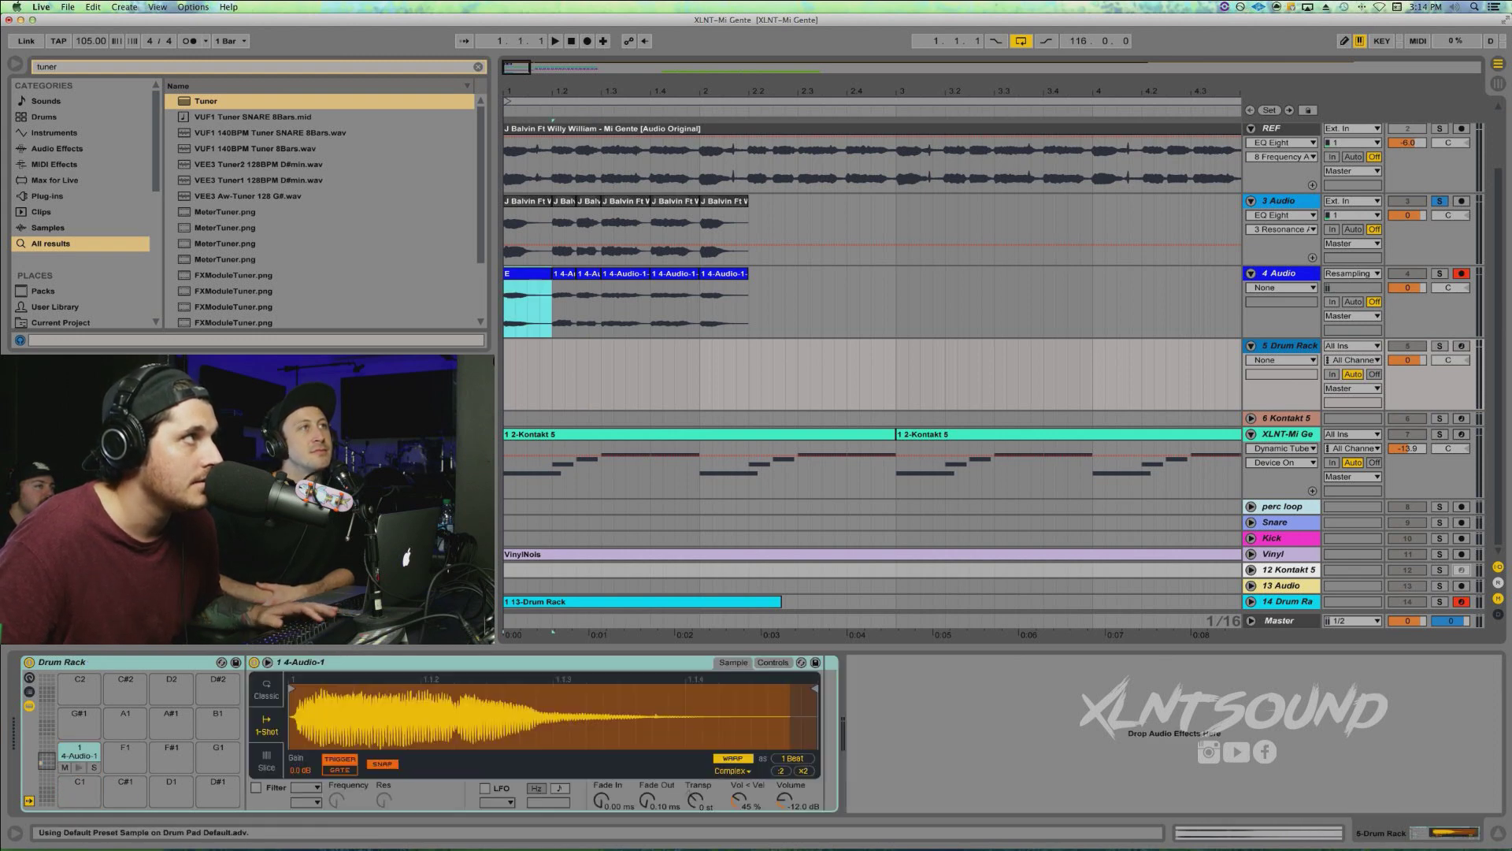
Play the second chop on the 4 Audio track through the Tuner to identify its note
click(564, 278)
key(space)
key(space)
key(space)
key(space)
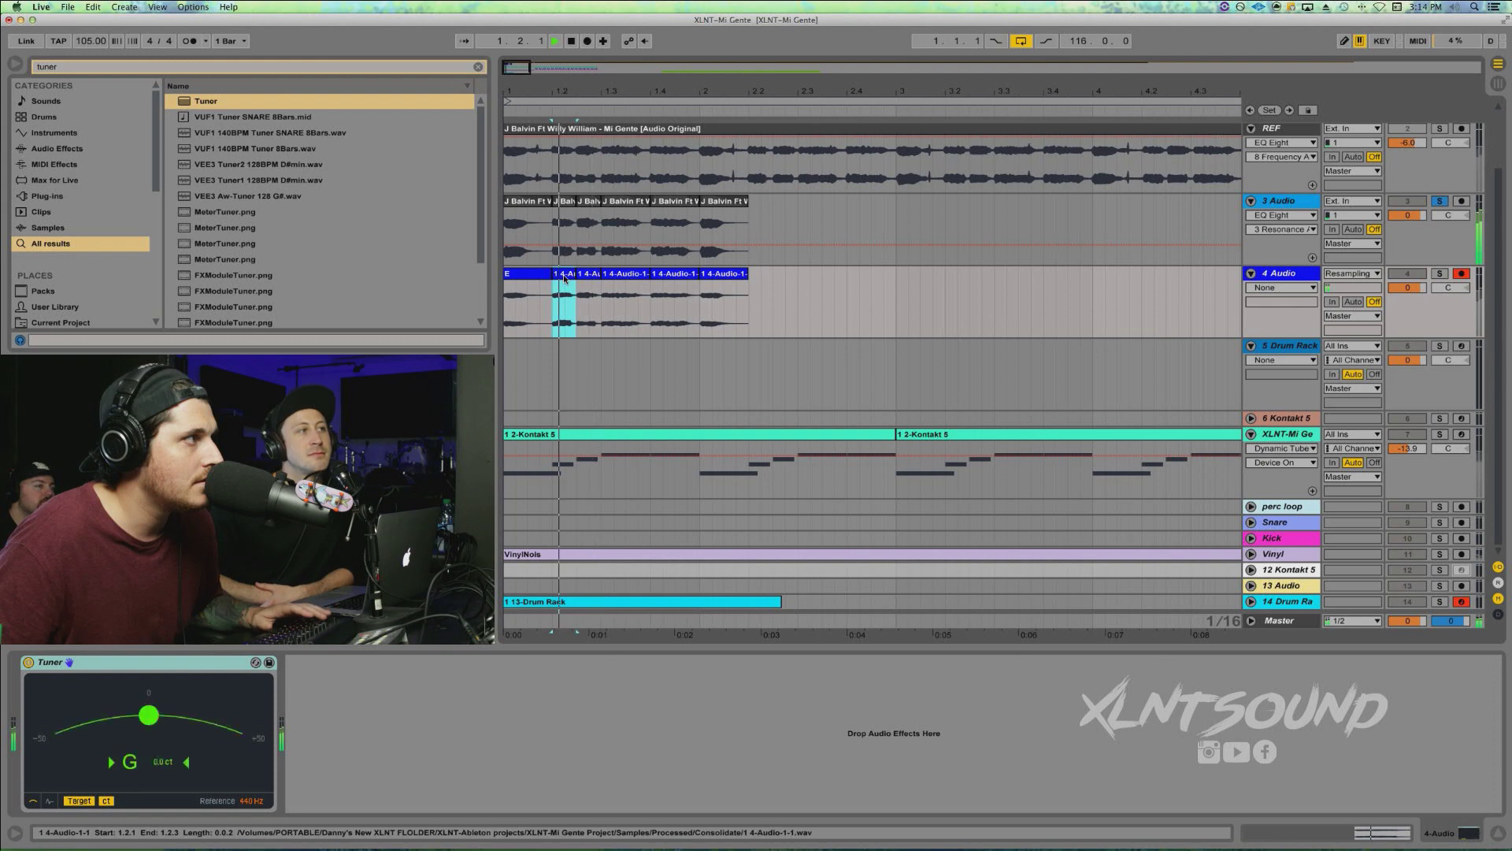
key(space)
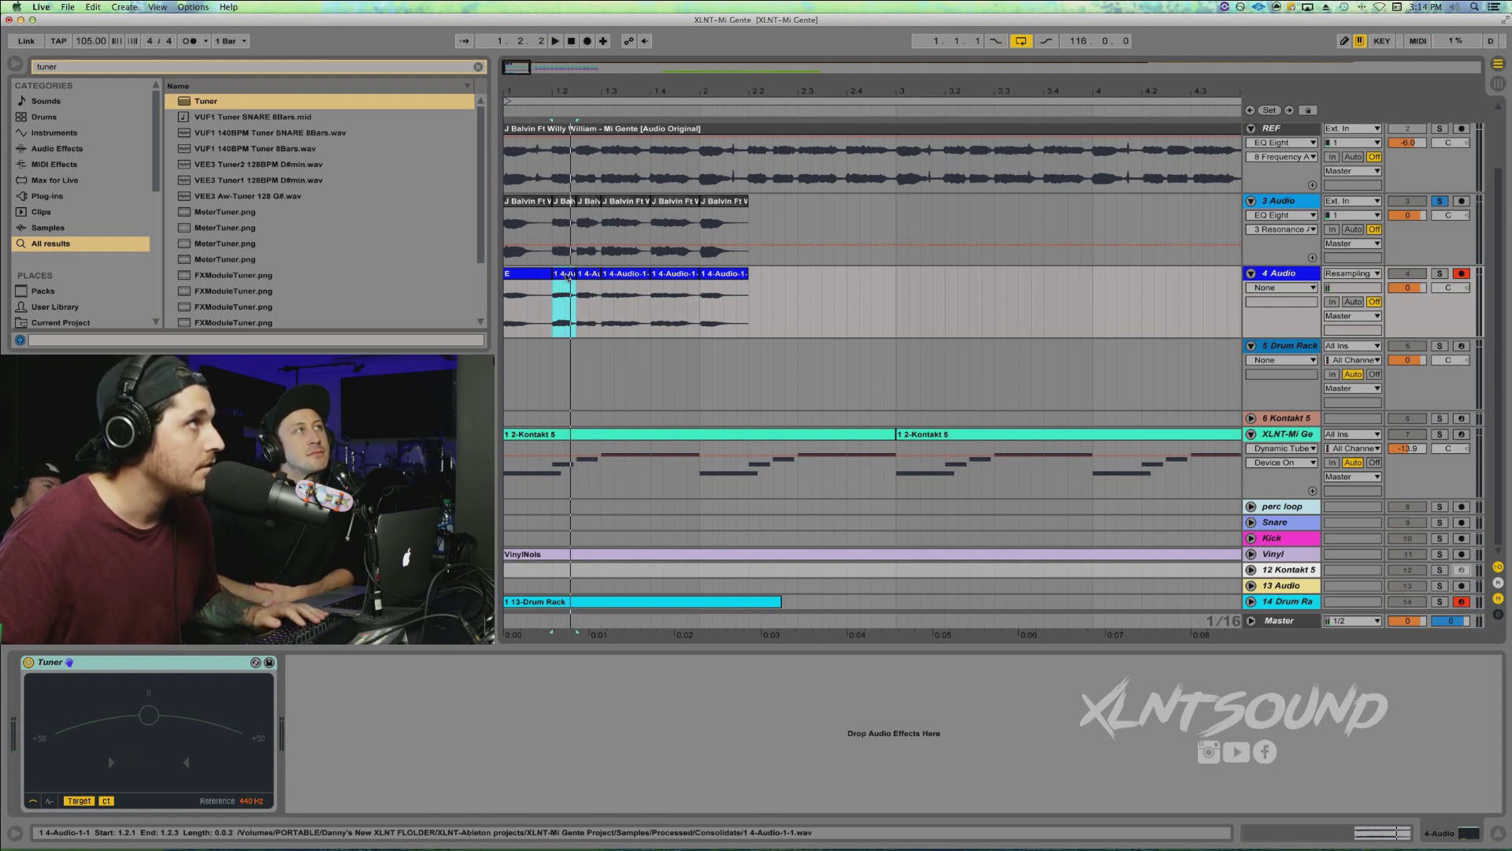
Consolidate the second chop on the 4 Audio track again and rename it as G
key(plus)
key(plus)
key(plus)
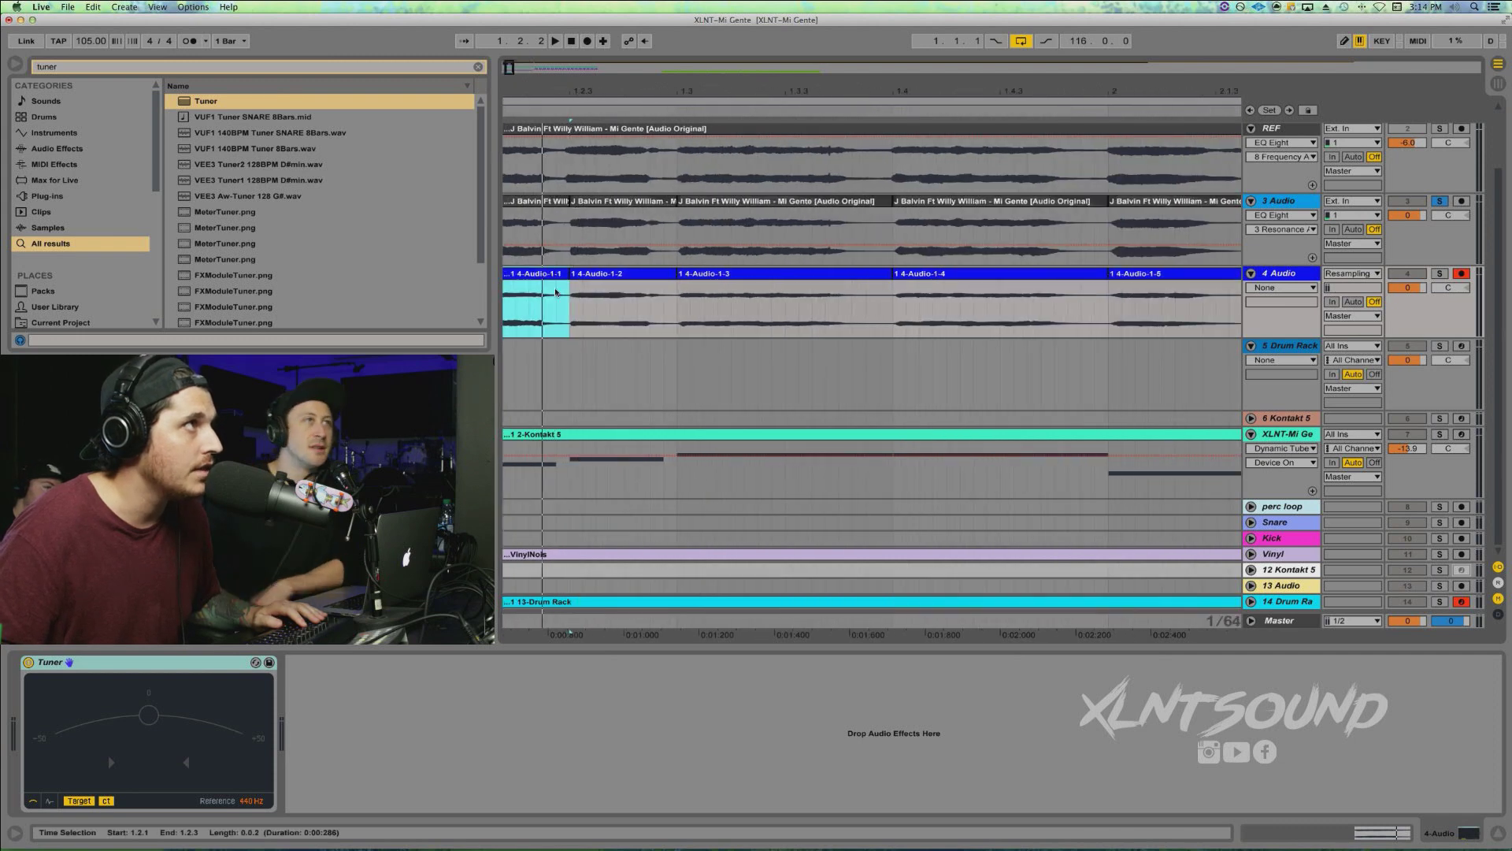
key(super+j)
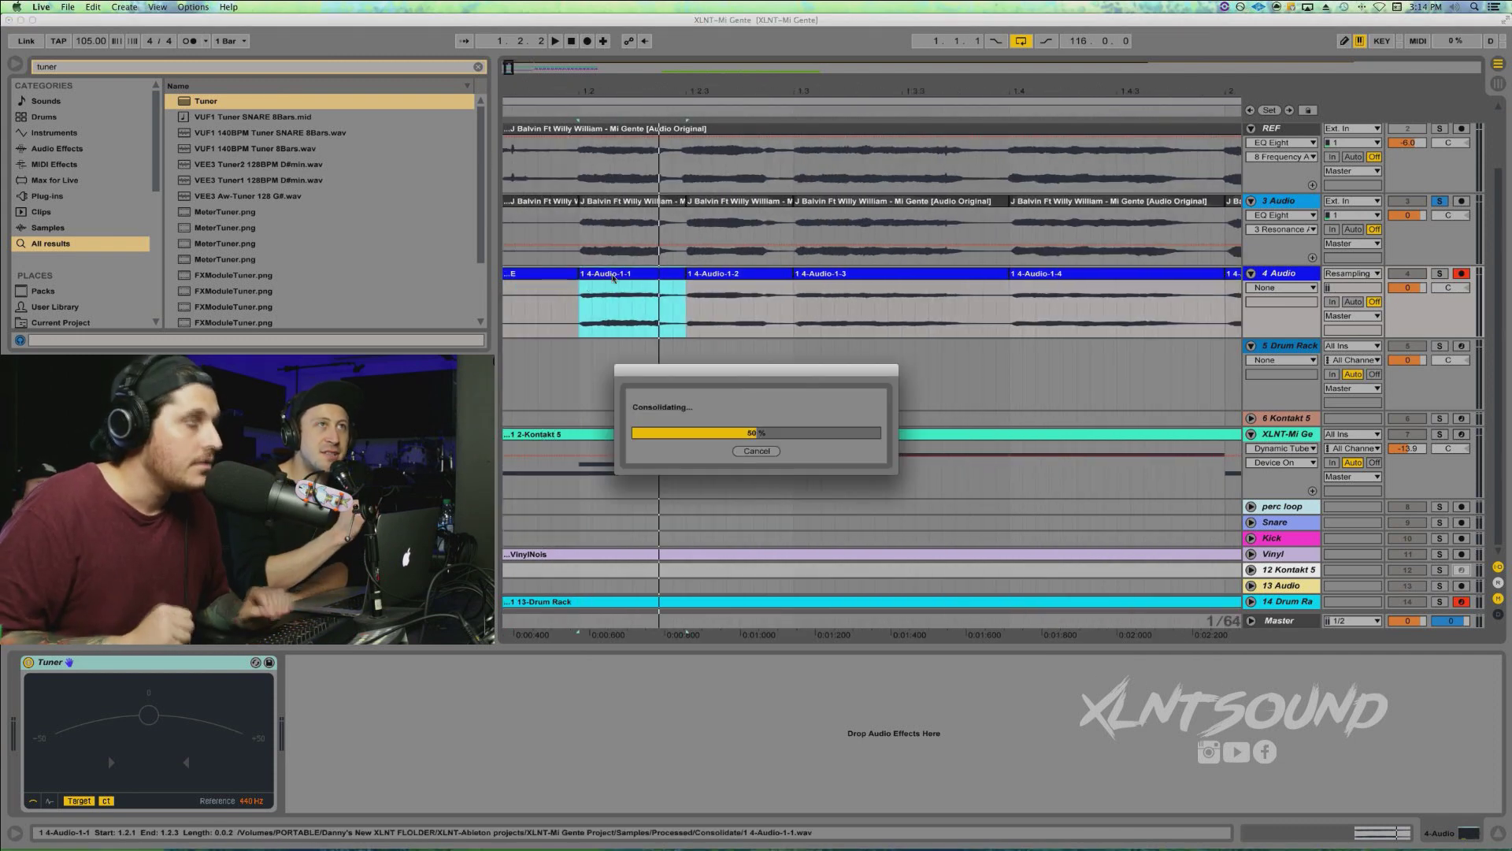
click(613, 275)
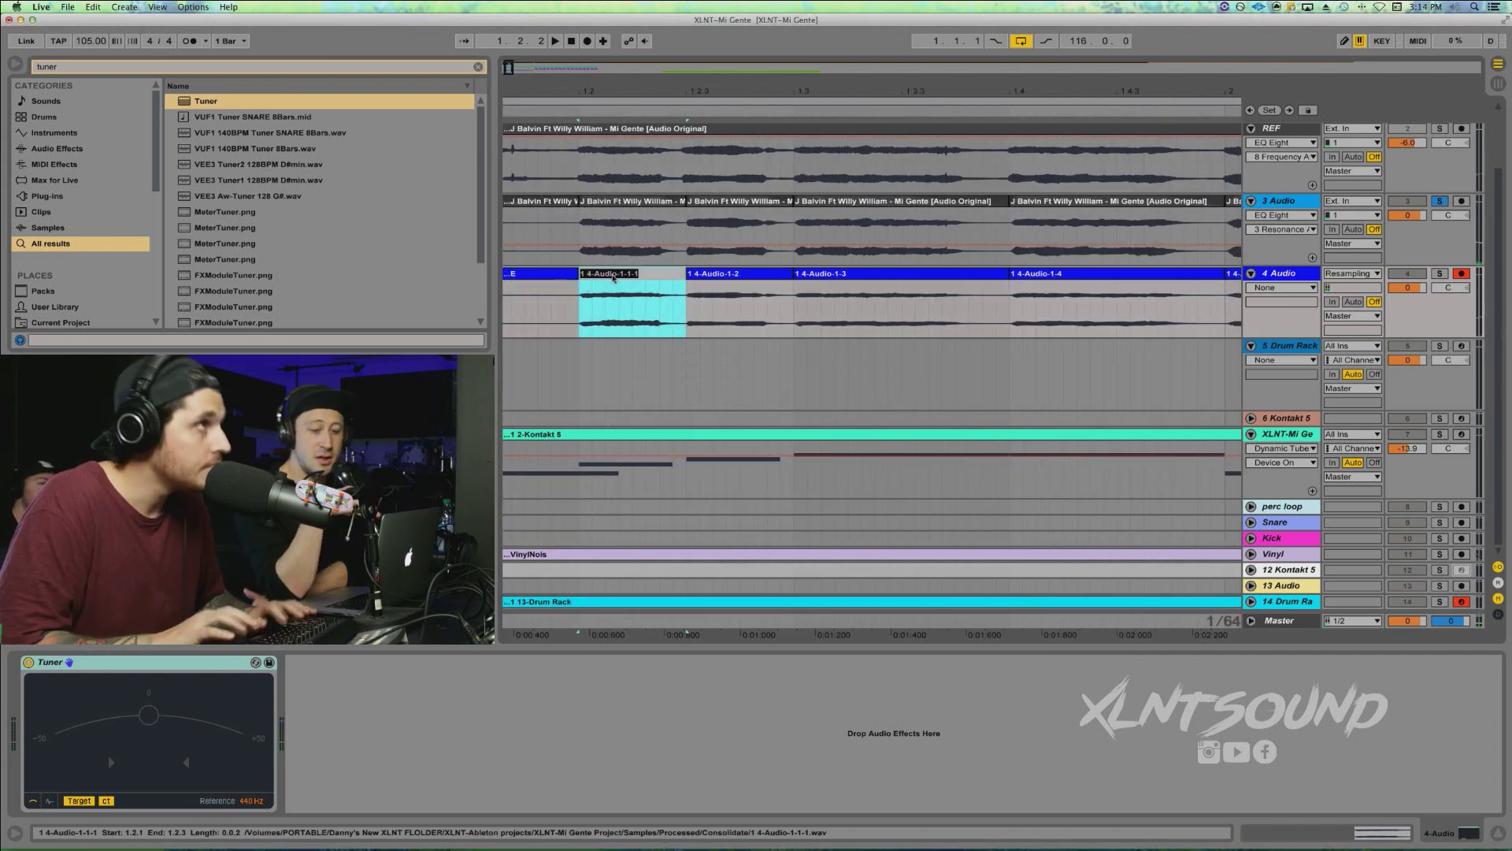
text(G)
key(Return)
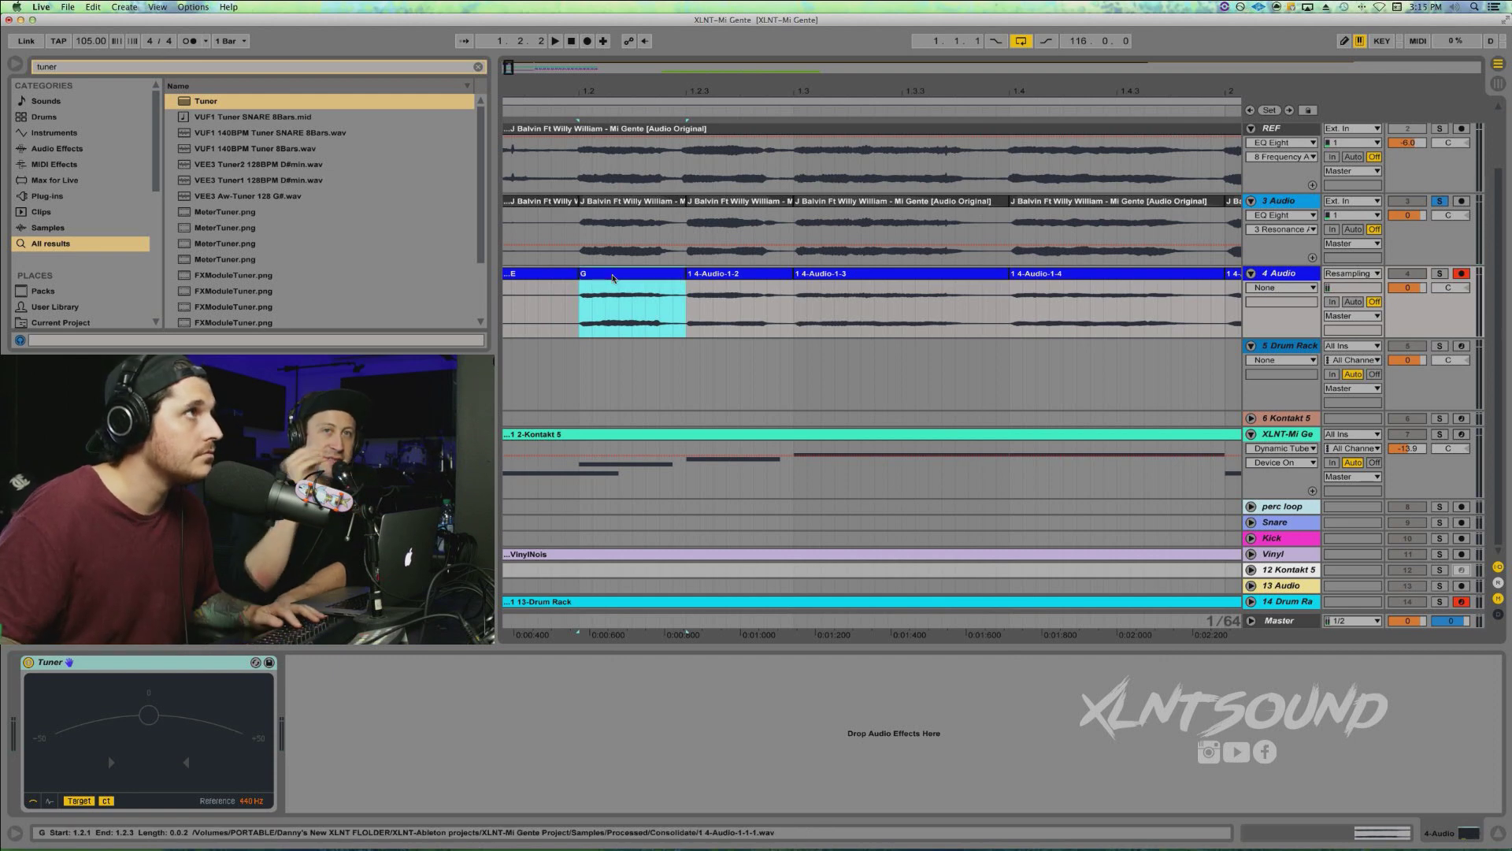
Play the third chop on the 4 Audio track through the Tuner and rename it as B
click(740, 277)
key(space)
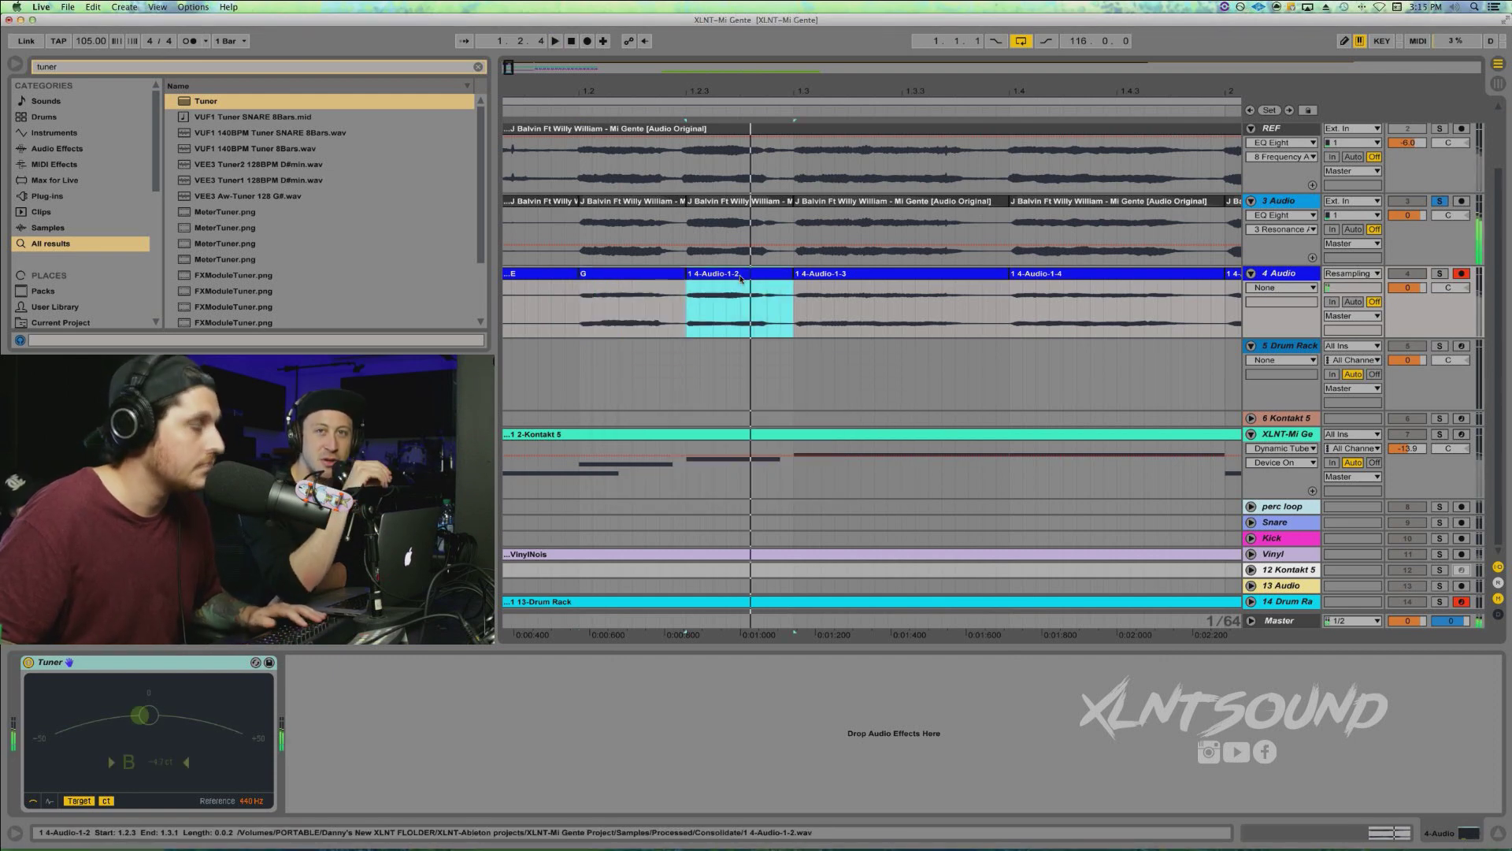
key(super+r)
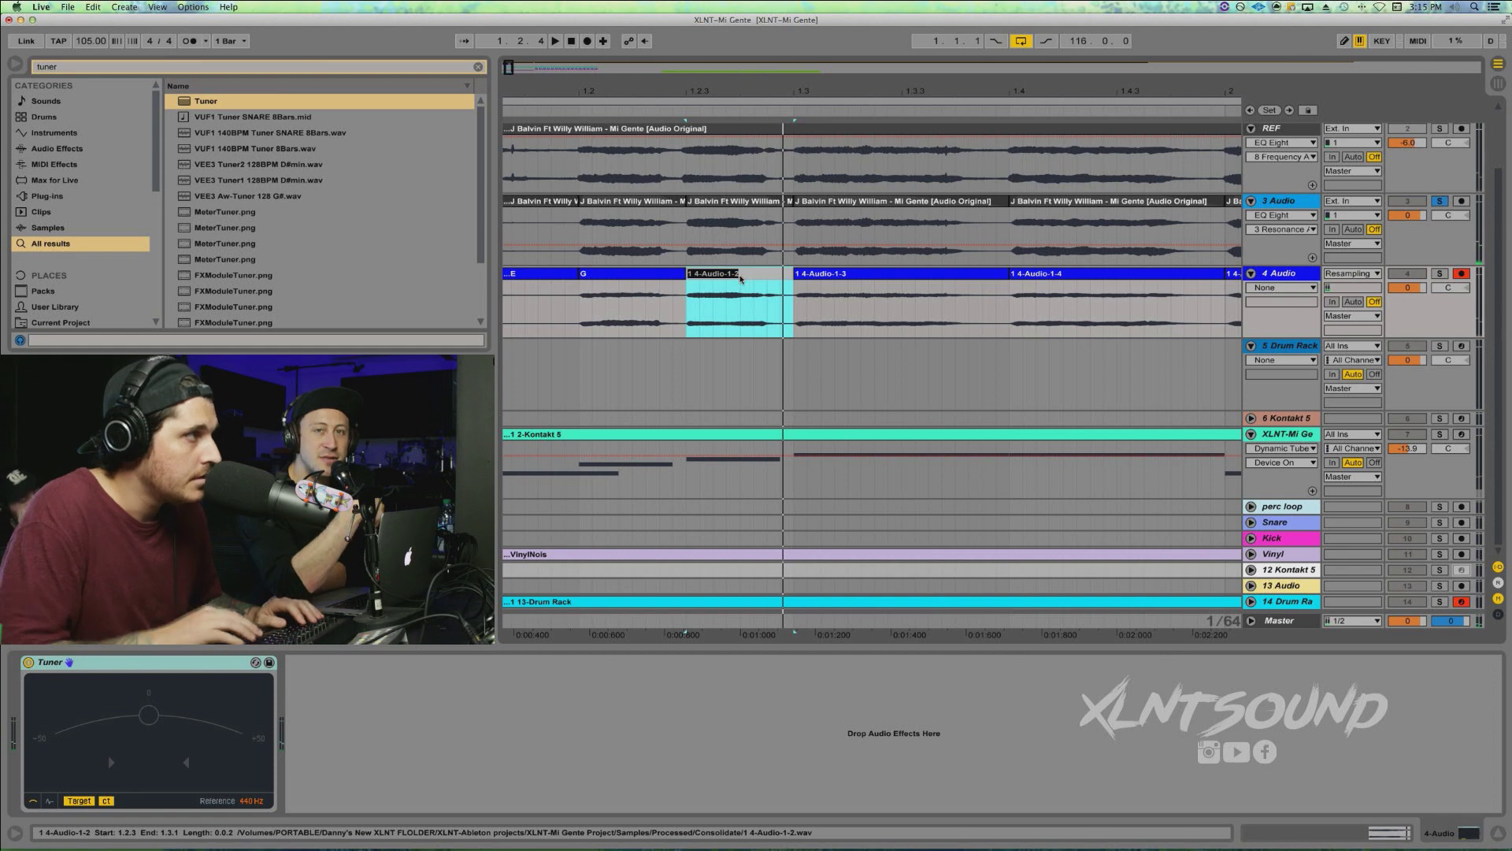
key(Return)
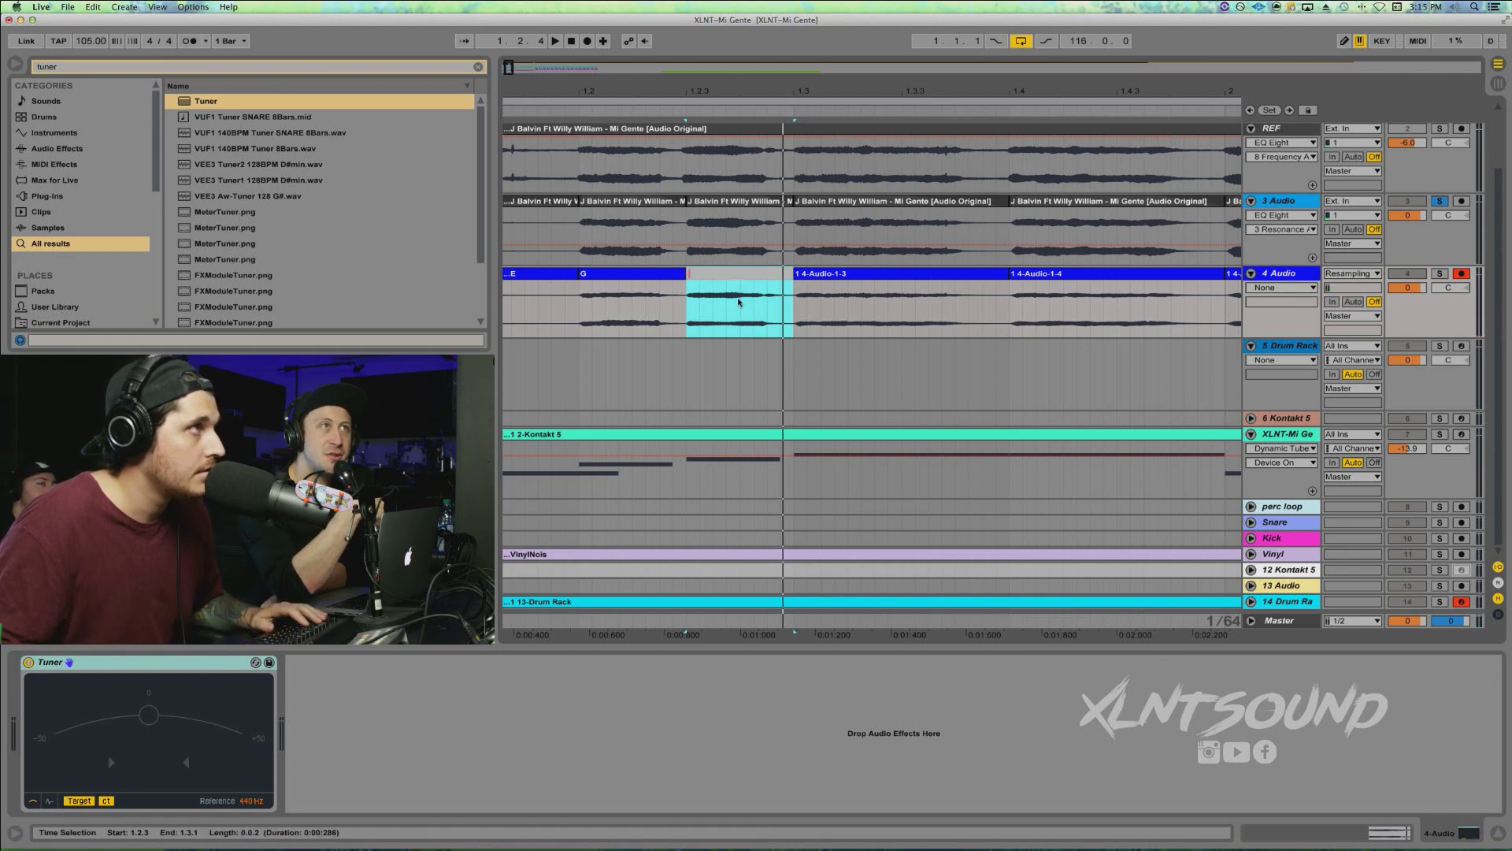
key(space)
key(space)
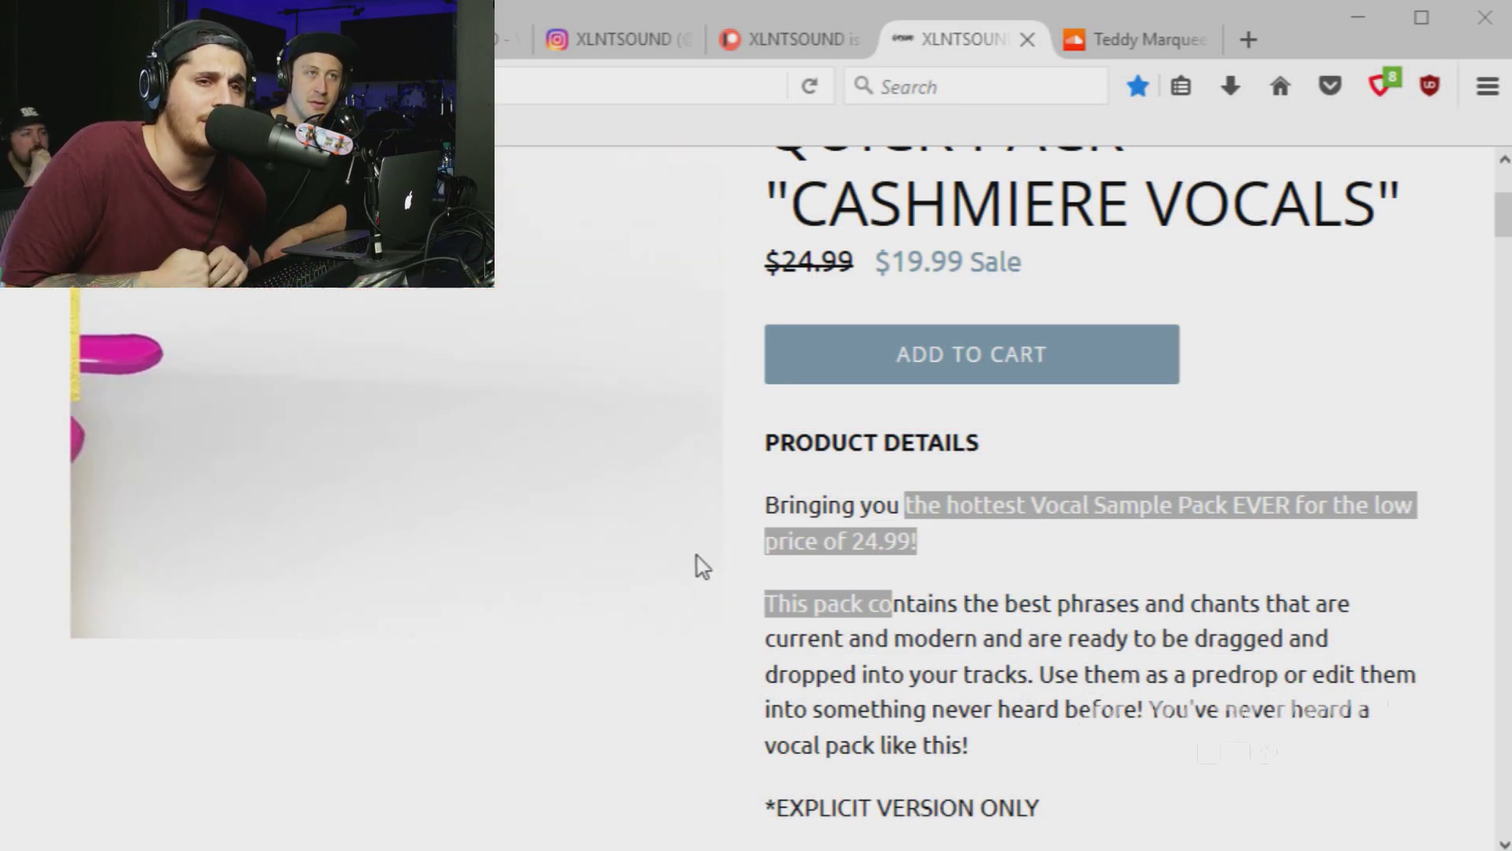
Switch to the web browser and look through the XLNTSOUND sample pack listings and their product details
scroll(901, 508, up, 2)
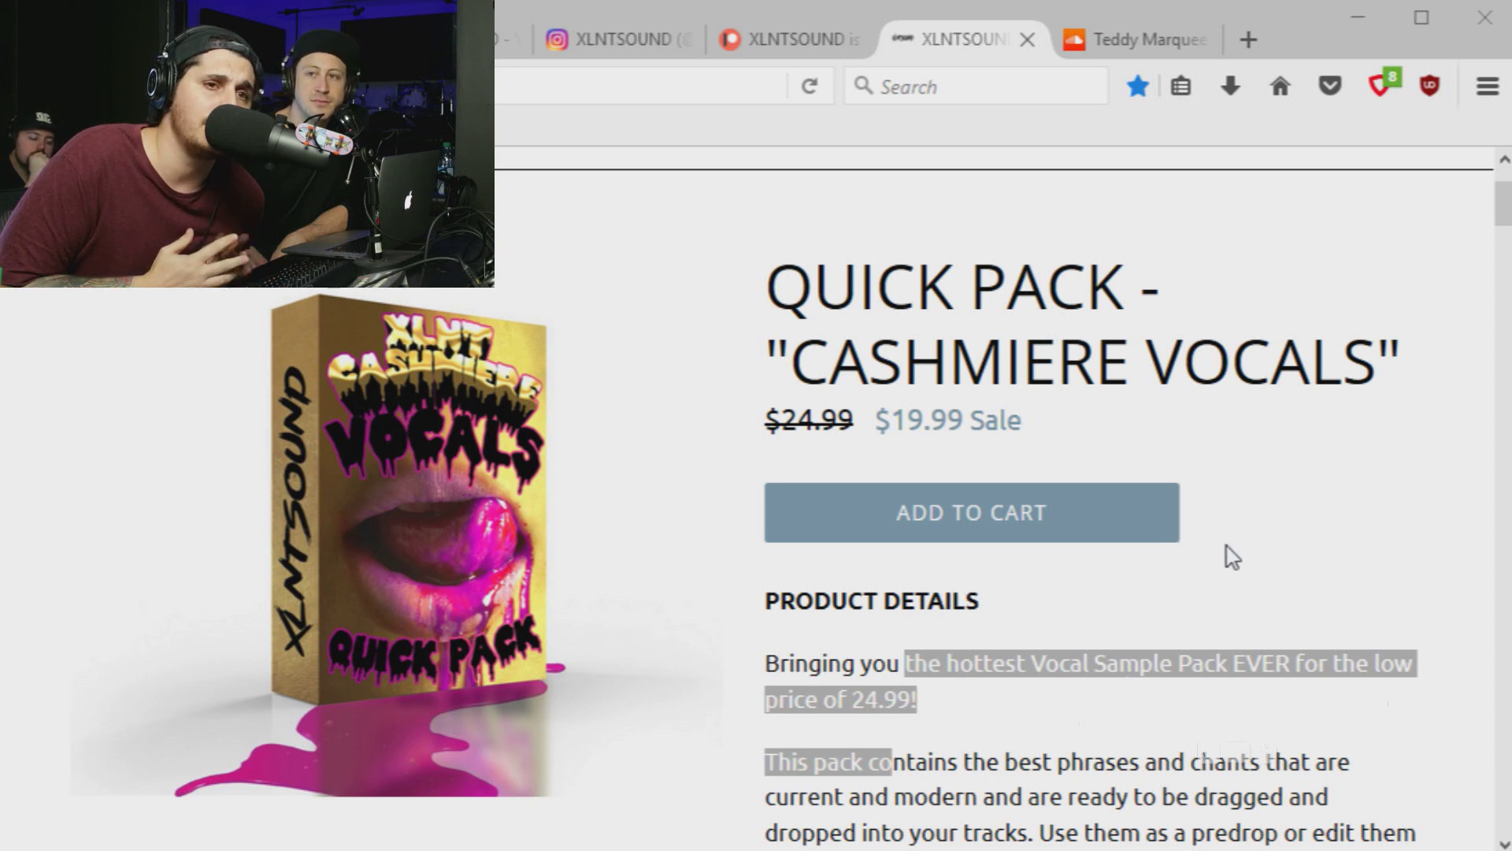
scroll(1311, 549, down, 15)
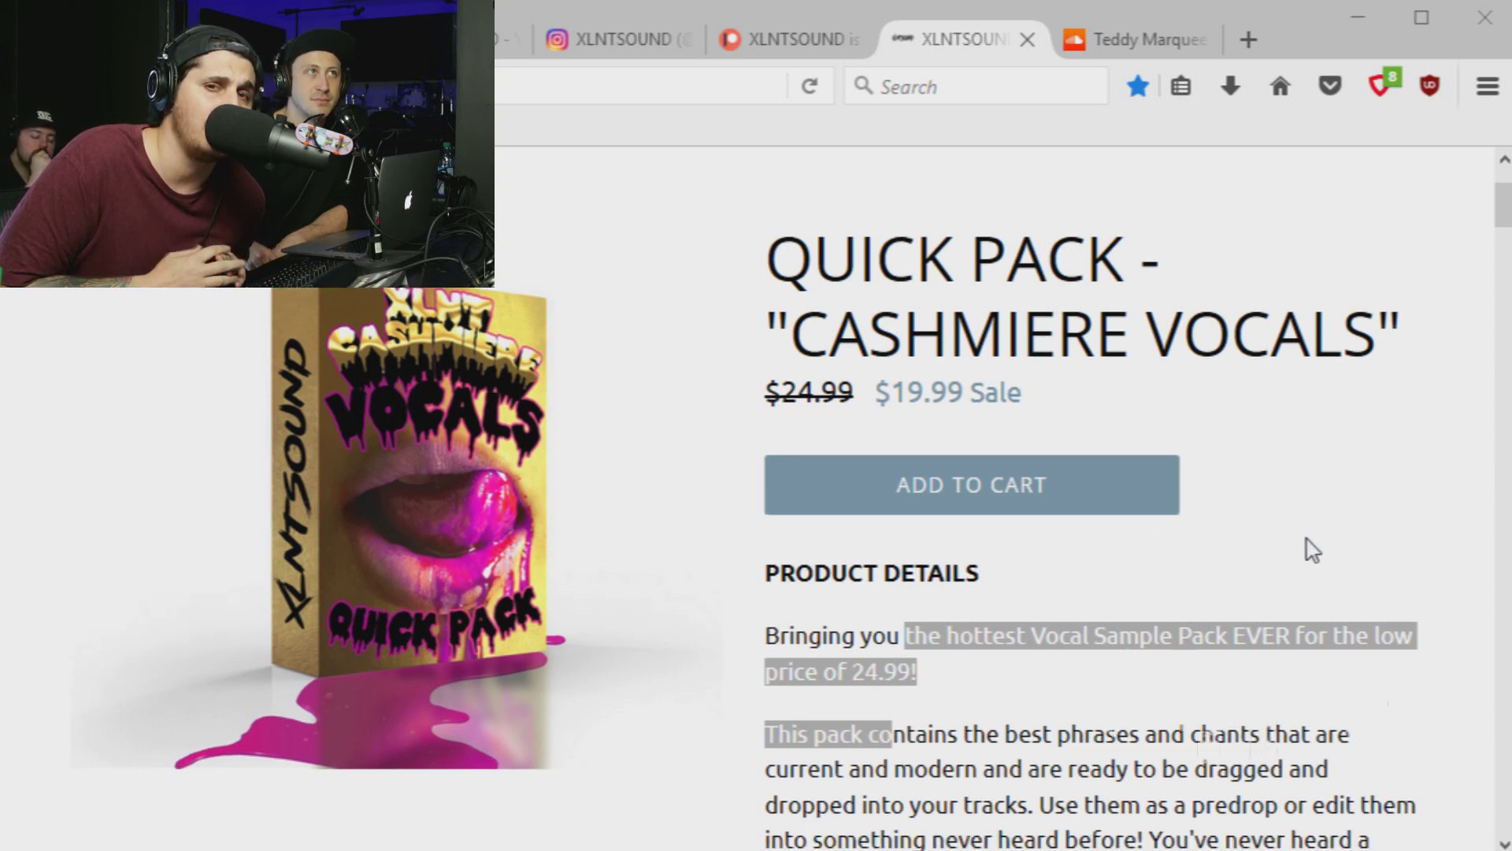
scroll(1311, 549, down, 10)
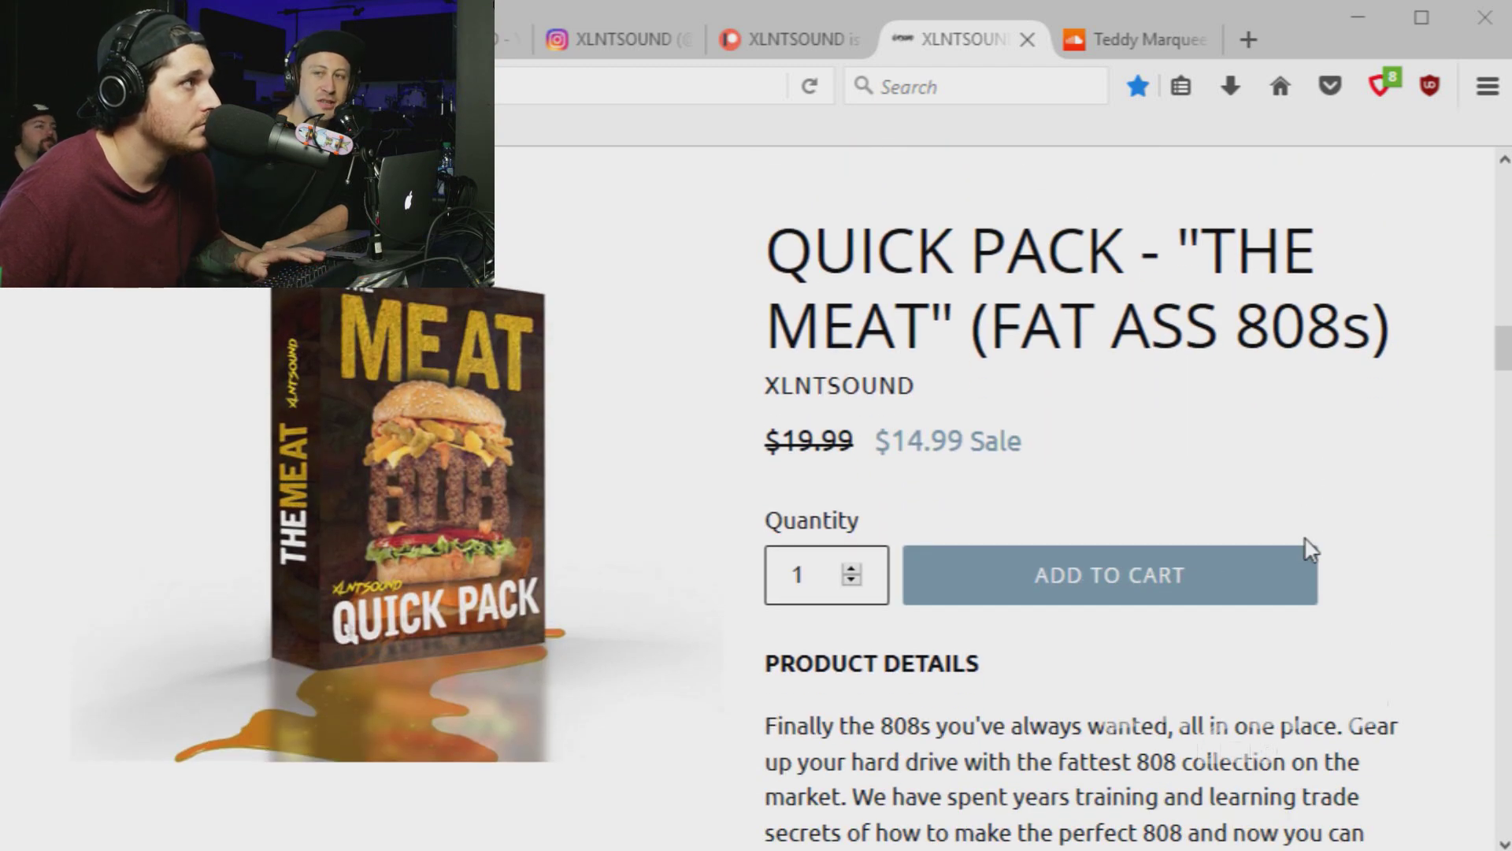
scroll(1311, 549, down, 18)
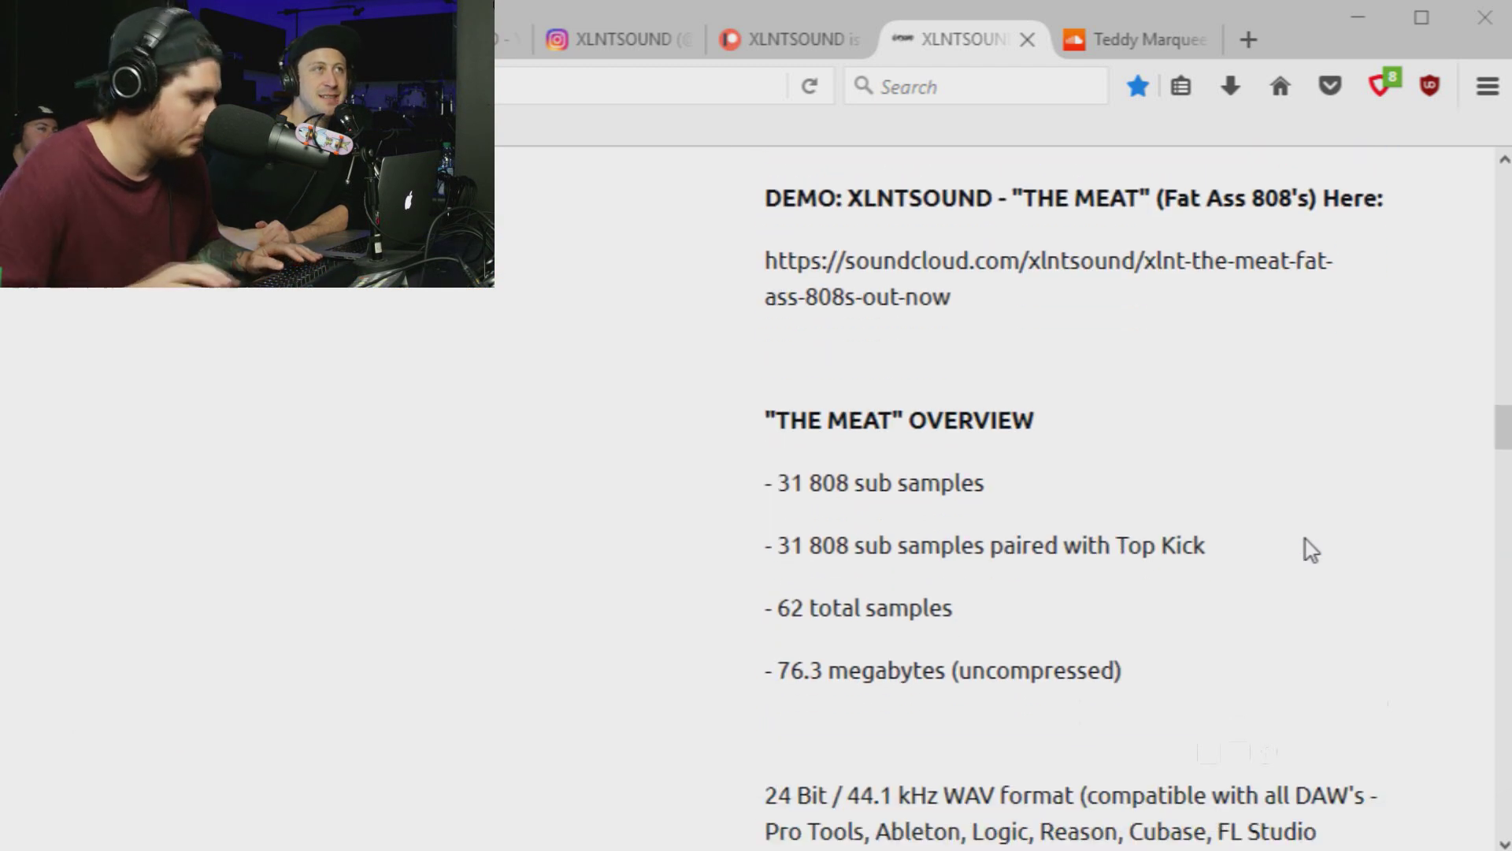
scroll(1311, 549, down, 10)
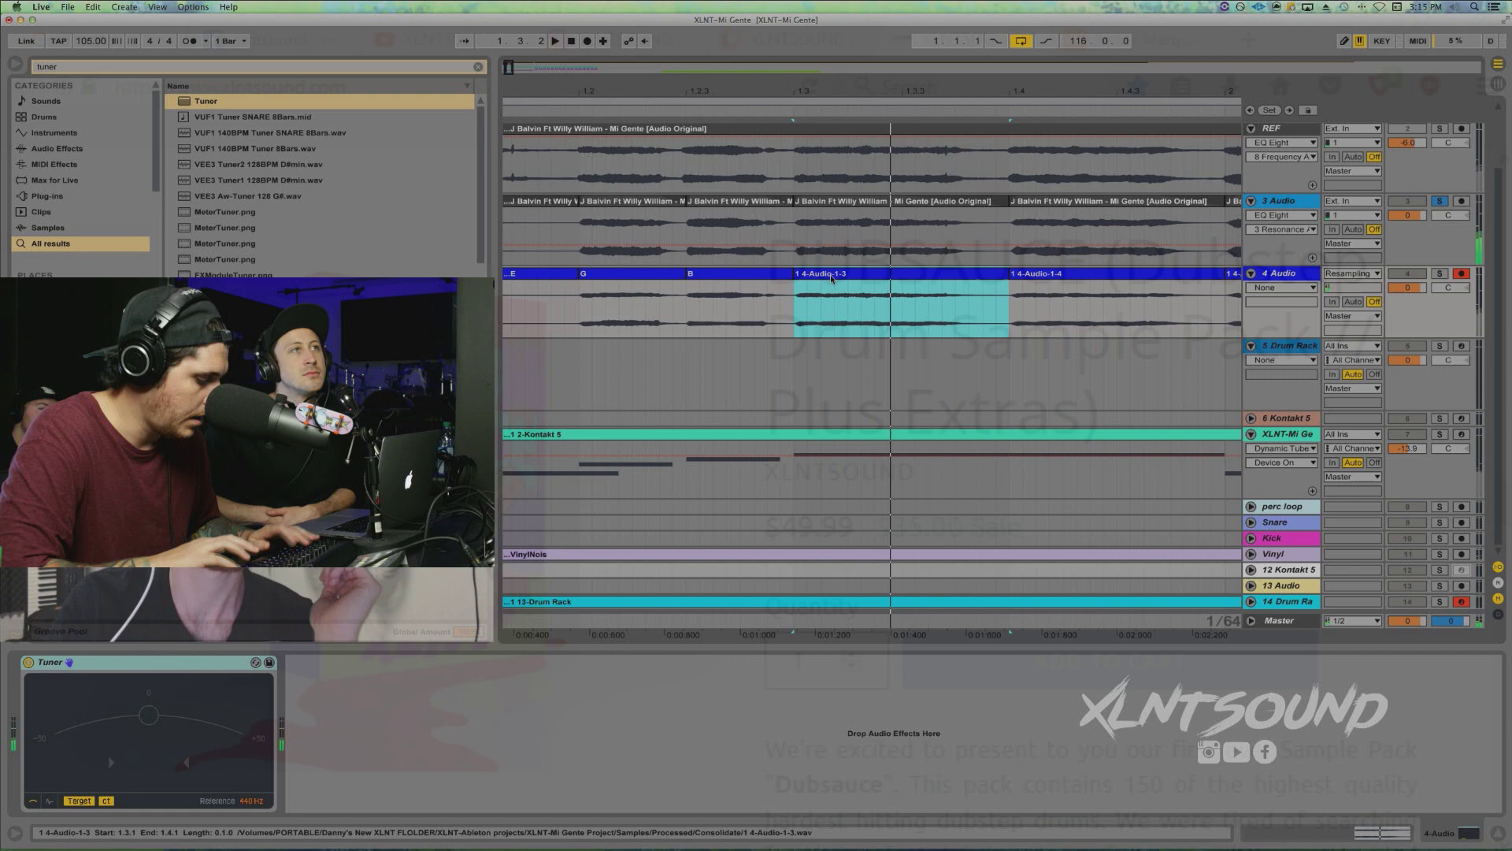
Return to Live and rename the fourth chop on the 4 Audio track as F#
click(832, 275)
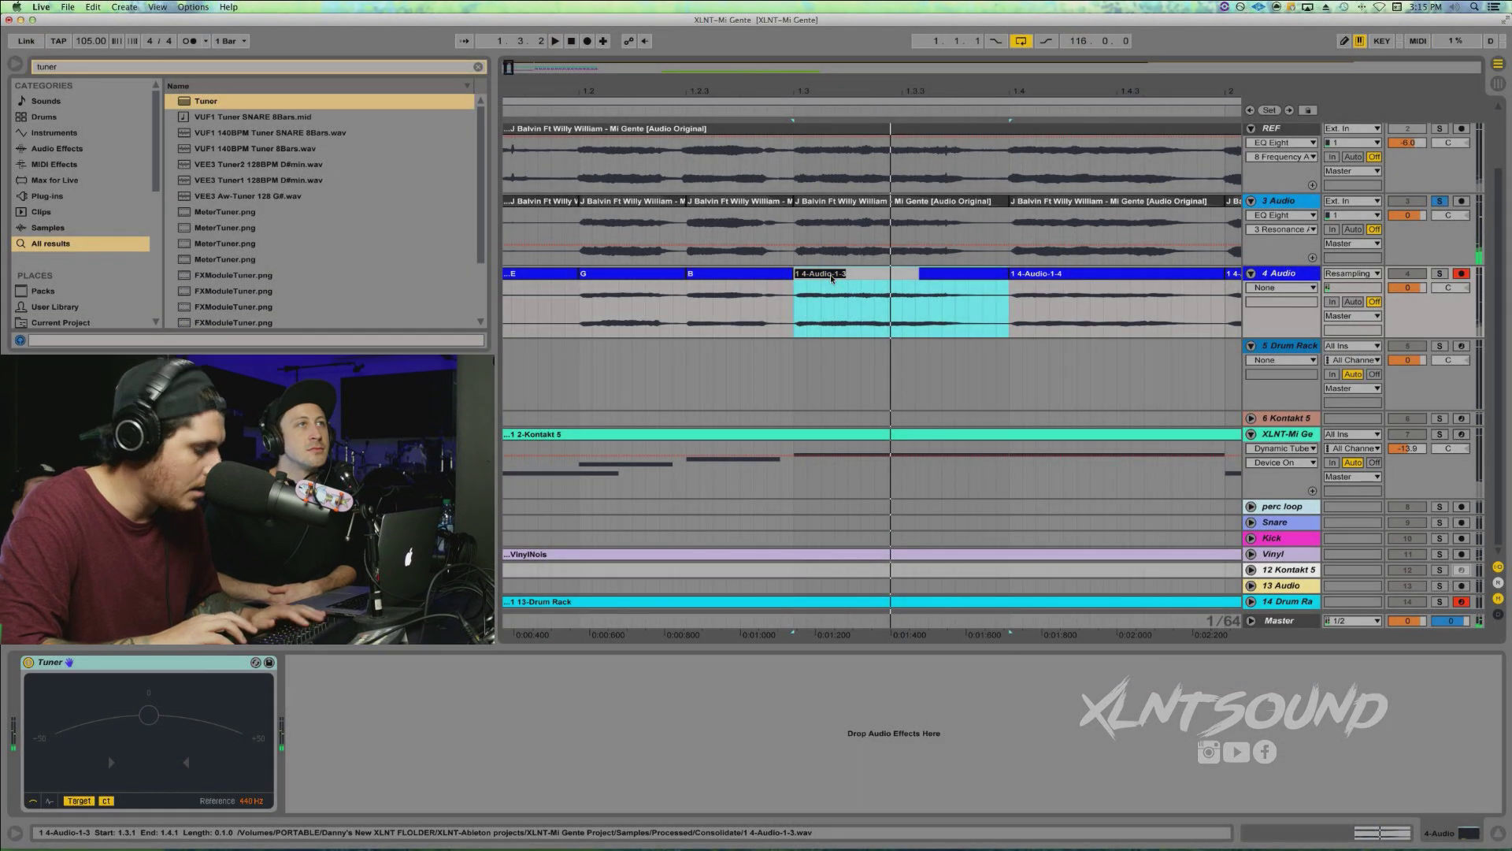
scroll(843, 277, right, 5)
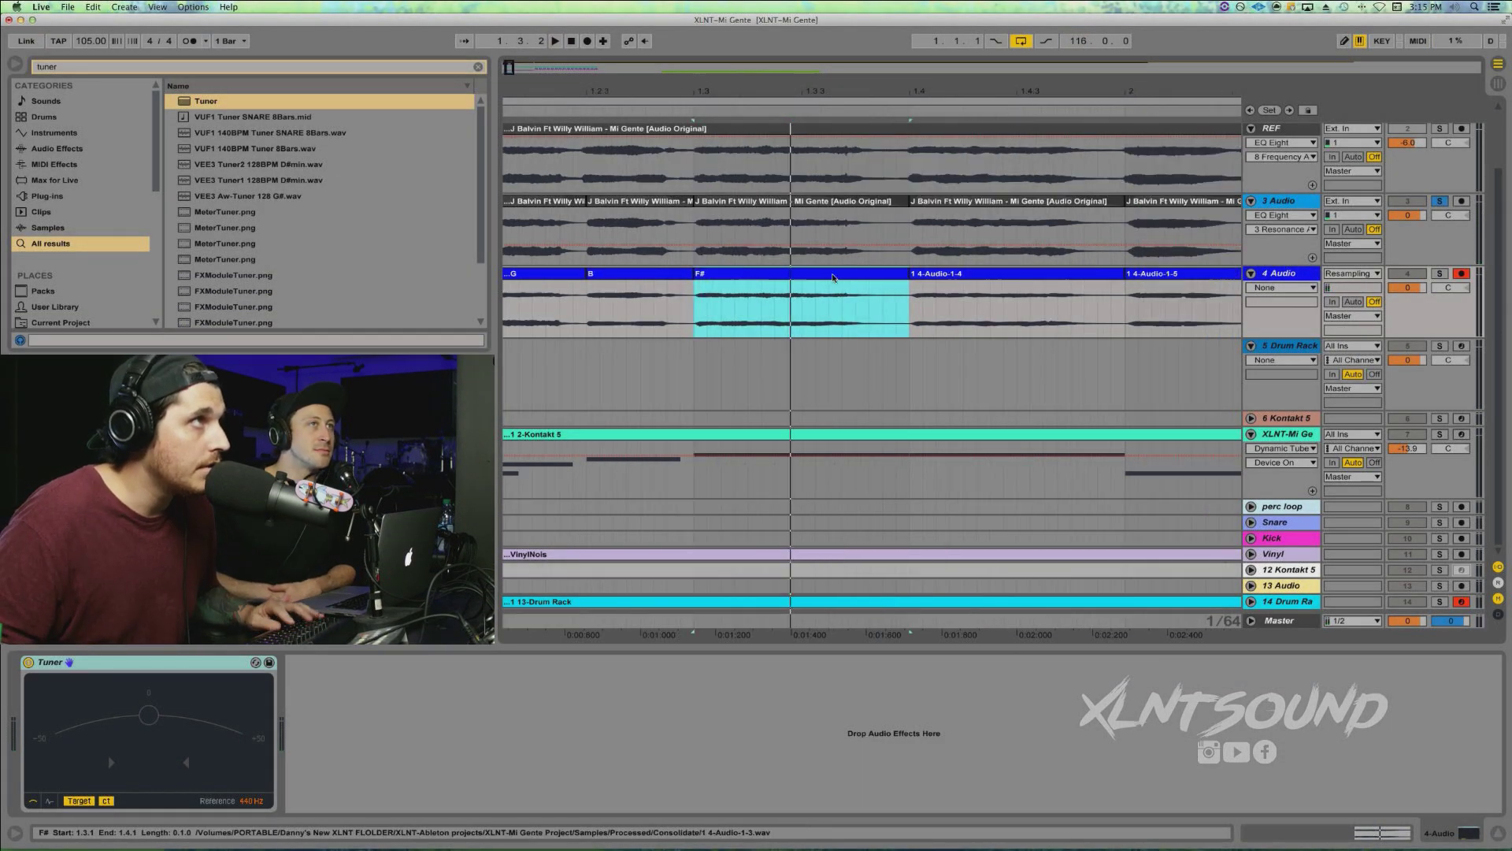
click(874, 275)
Play the fifth chop on the 4 Audio track through the Tuner to identify its note
key(Right)
scroll(846, 285, left, 4)
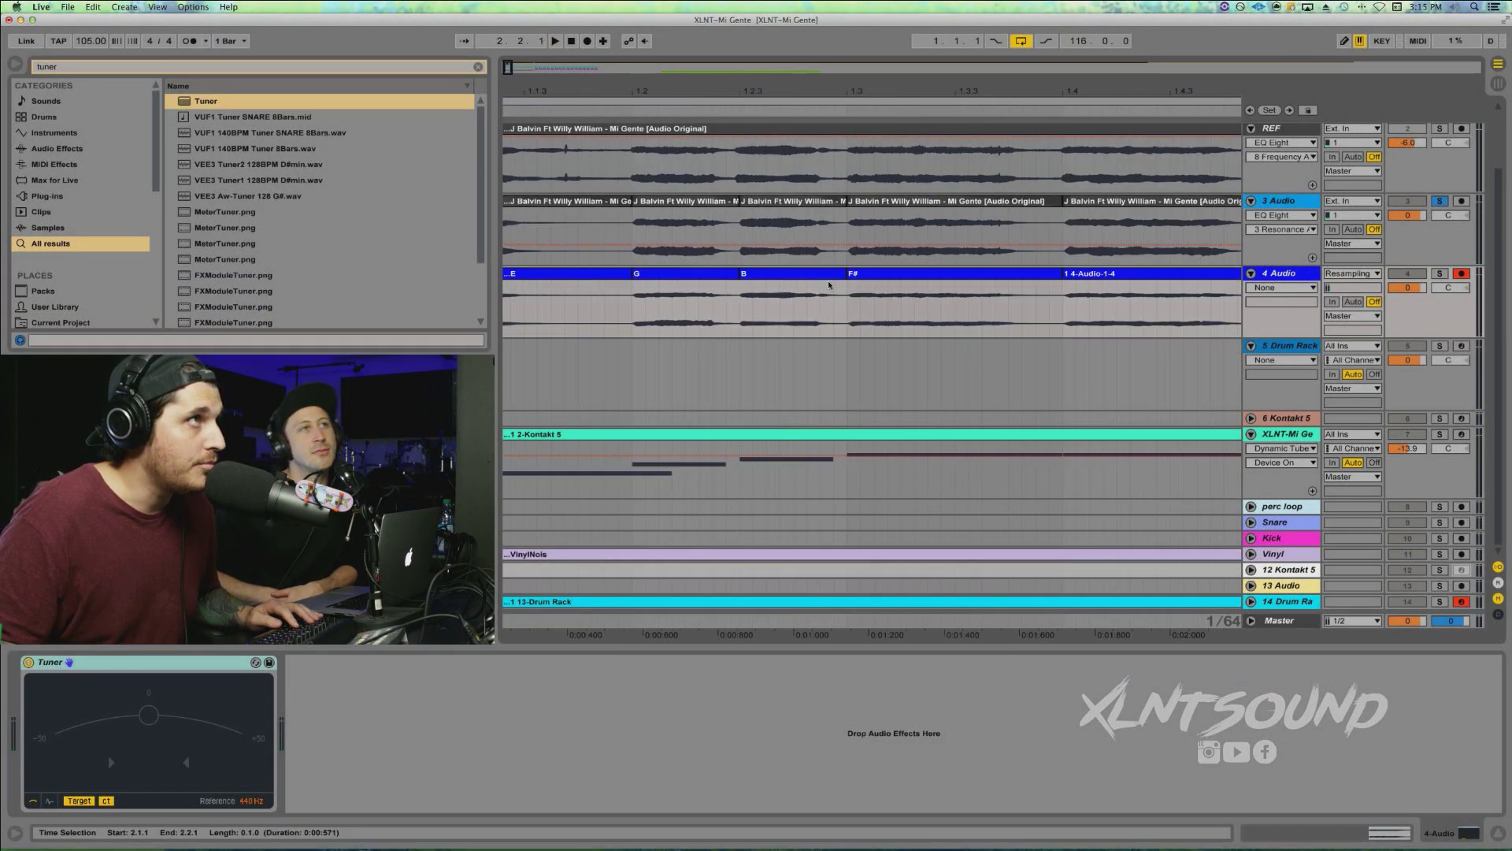
key(Left)
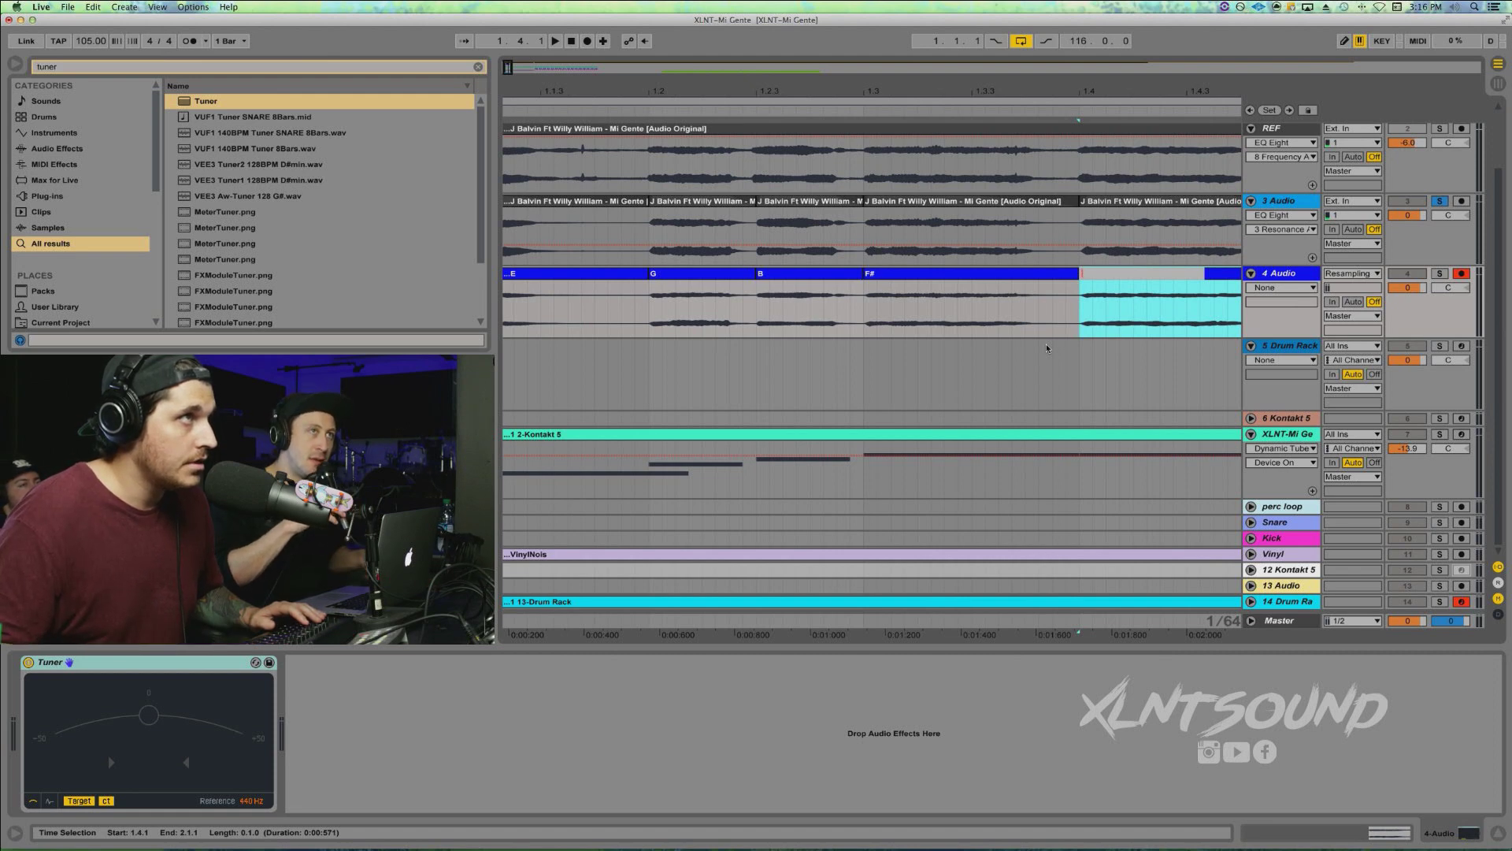
click(1157, 278)
key(space)
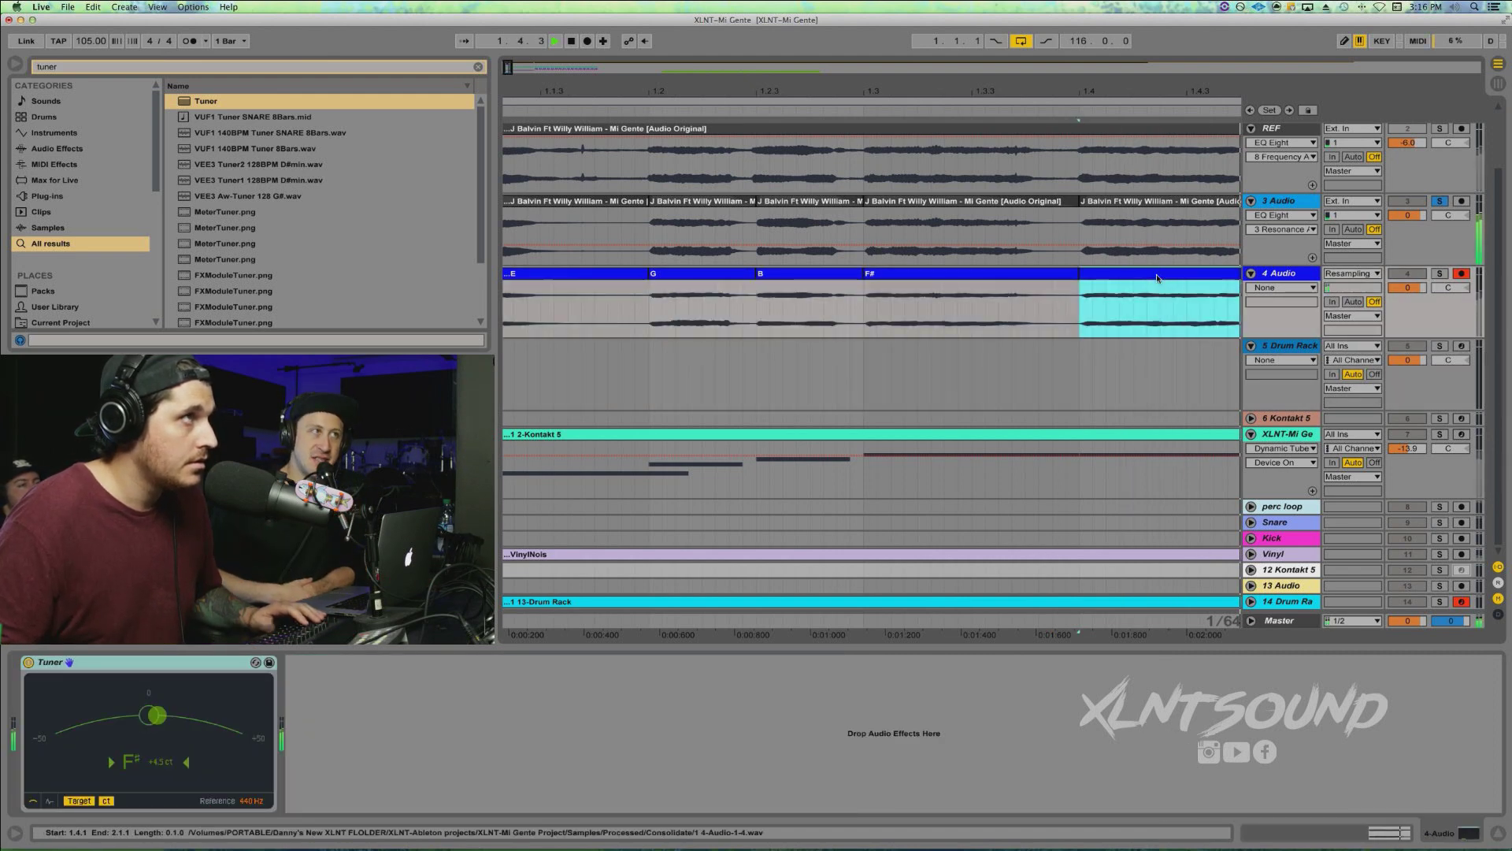
key(Left)
key(space)
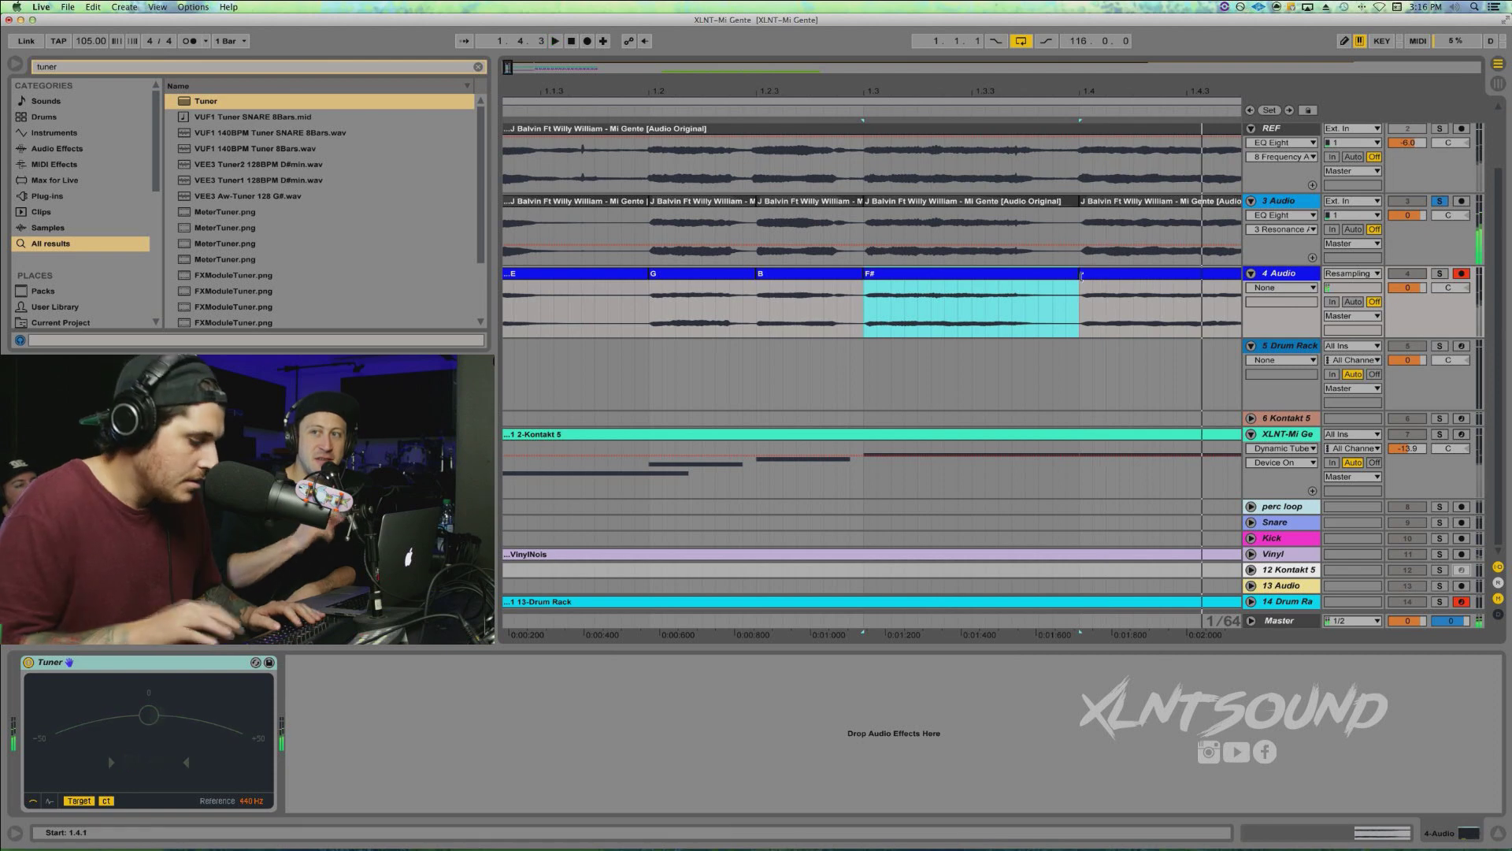
Rename the fifth chop on the 4 Audio track as F#
click(1089, 278)
key(super+r)
text(F)
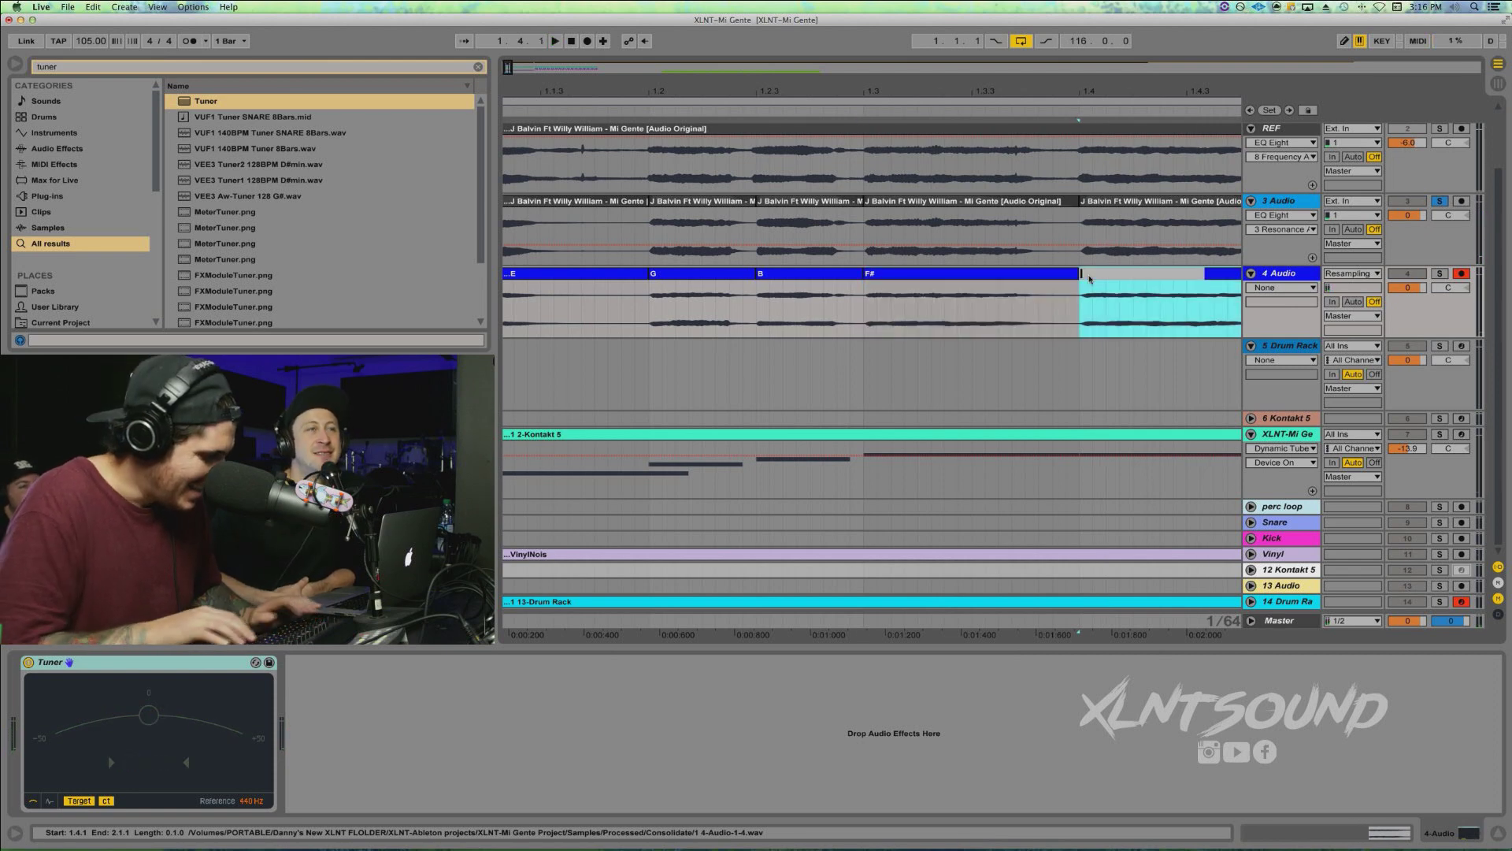
text(#)
key(Return)
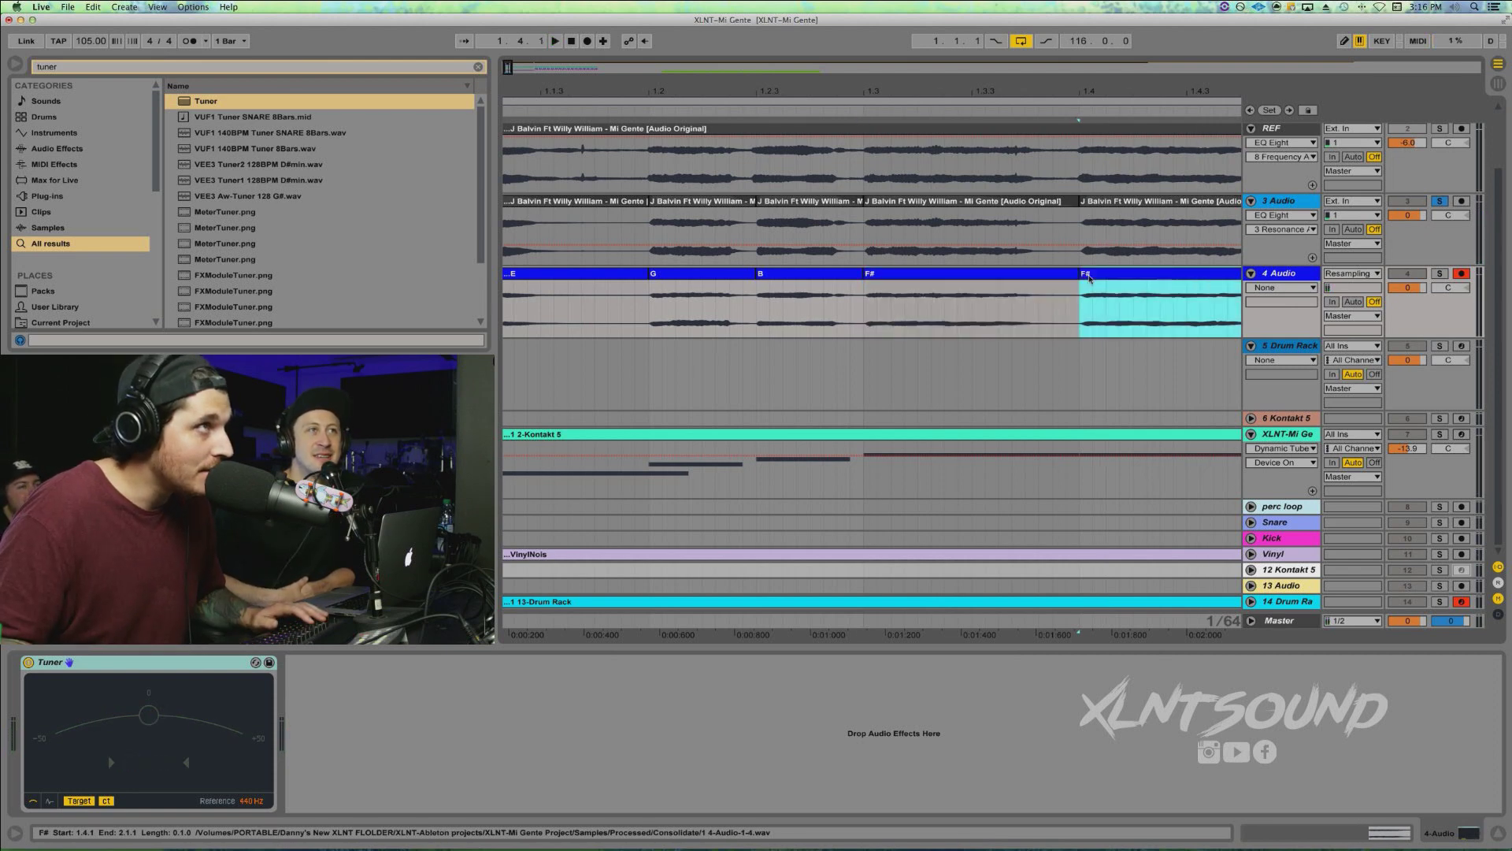
Play the last chop on the 4 Audio track through the Tuner to identify its note
scroll(1090, 278, right, 5)
click(1088, 278)
key(space)
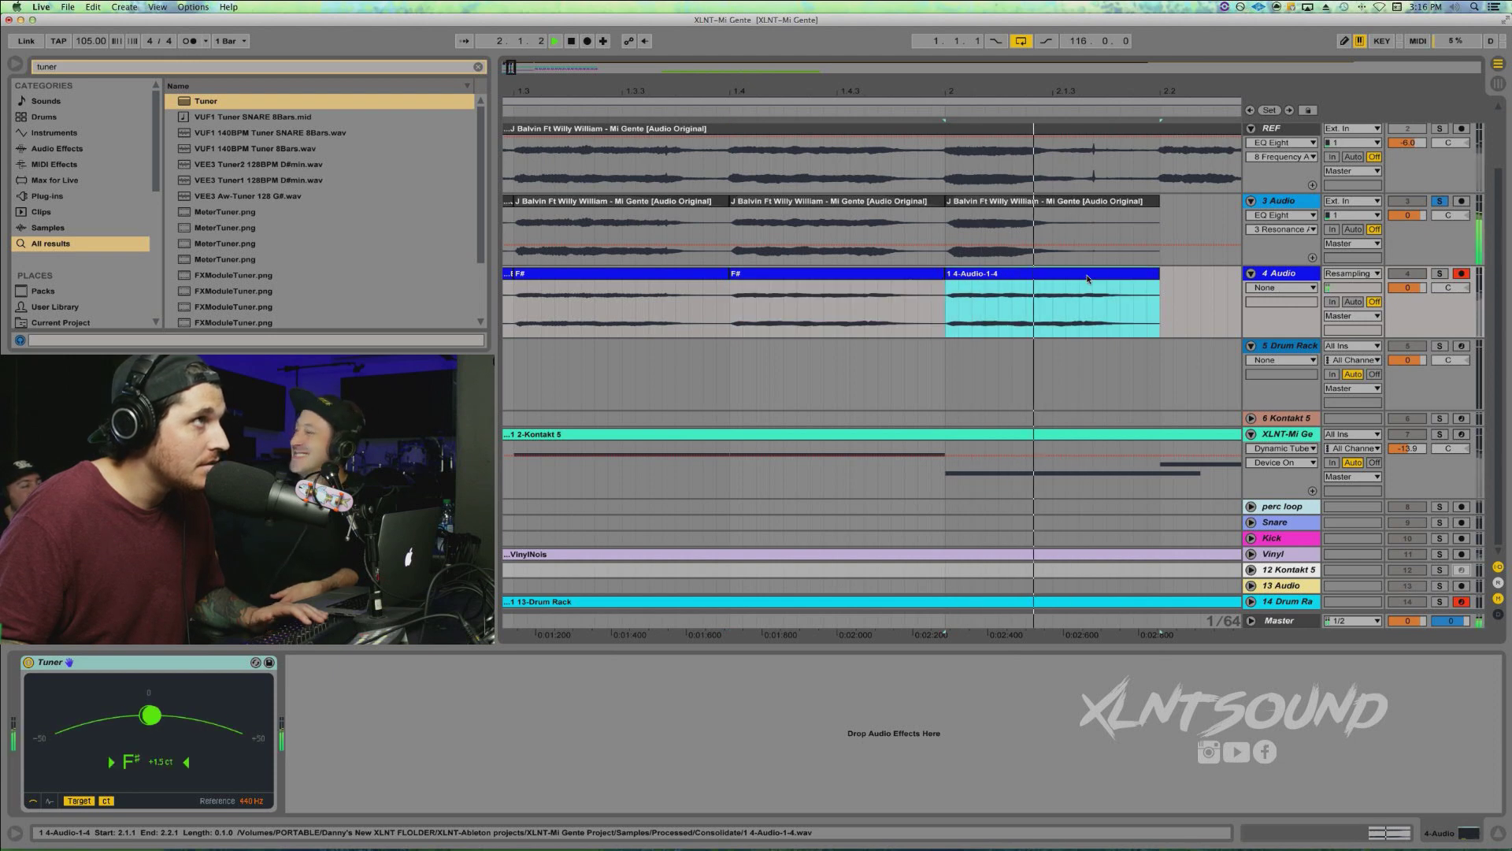
key(space)
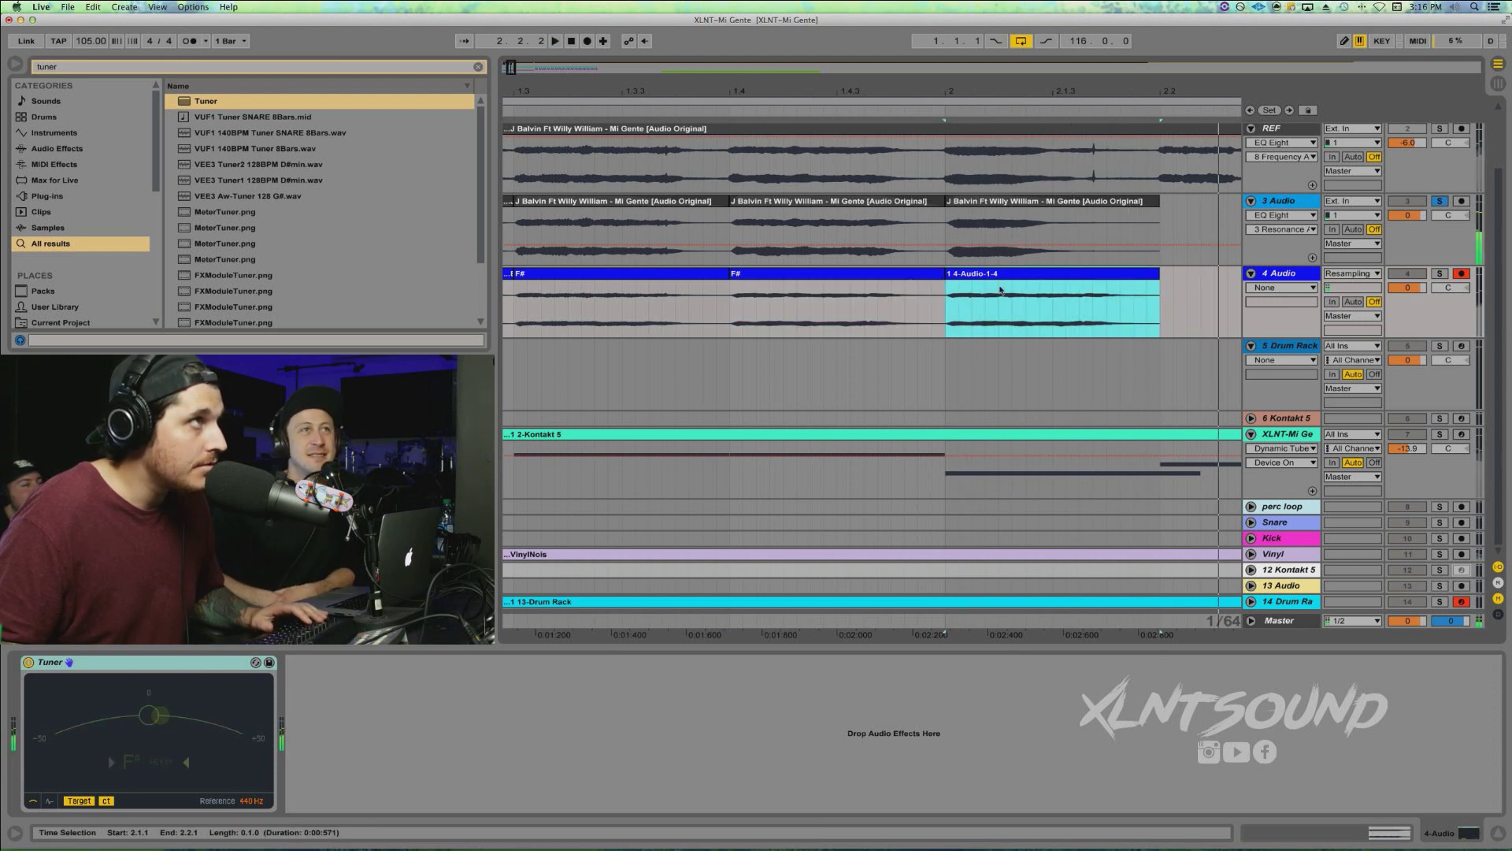
Compare the last chop with the preceding F# chop by playing each in turn through the Tuner
key(Left)
key(space)
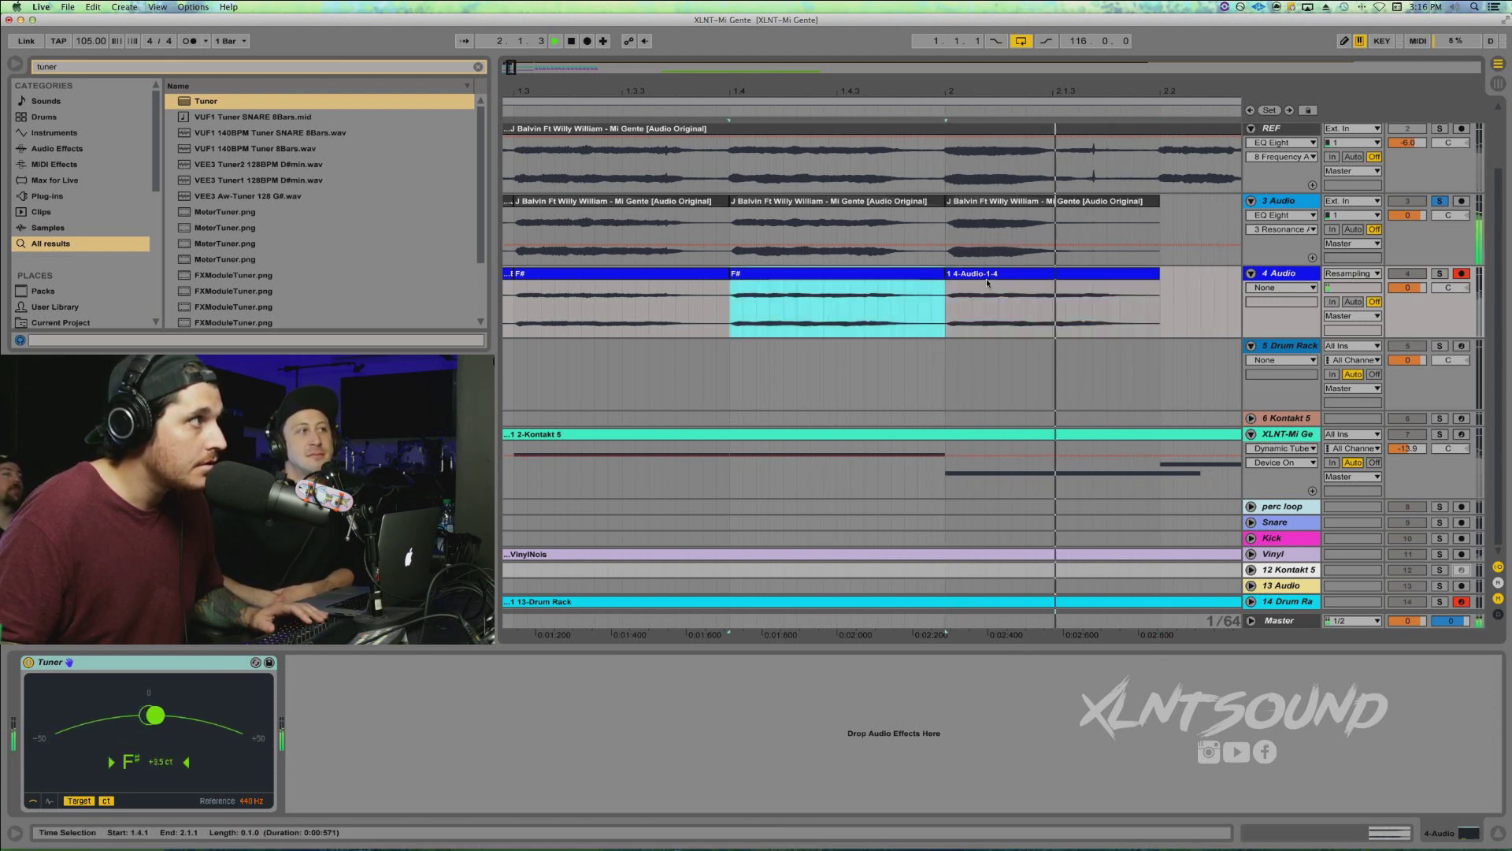
click(986, 278)
key(space)
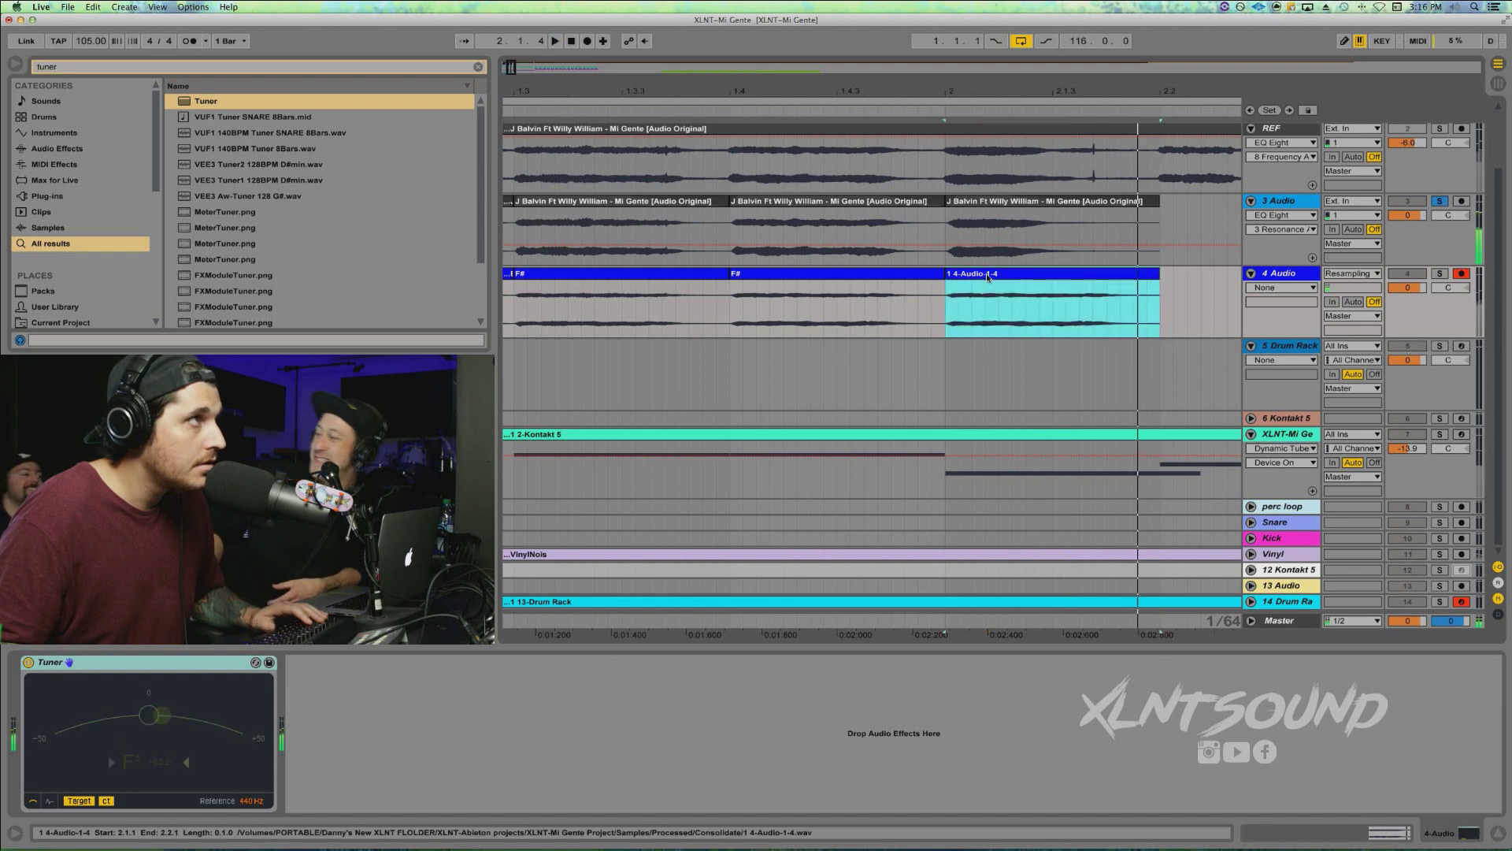
click(863, 273)
key(space)
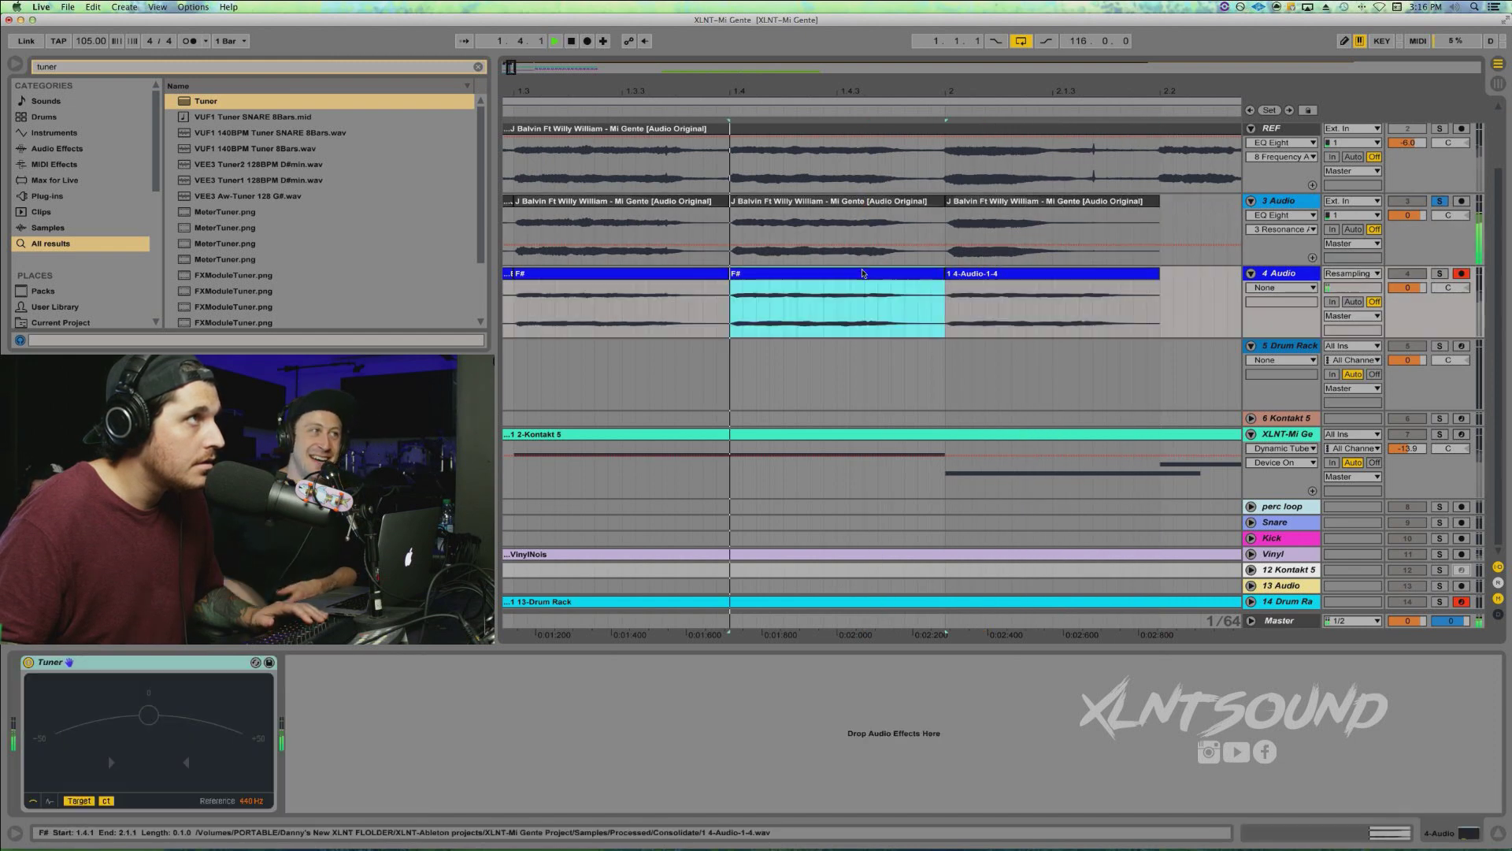
key(Right)
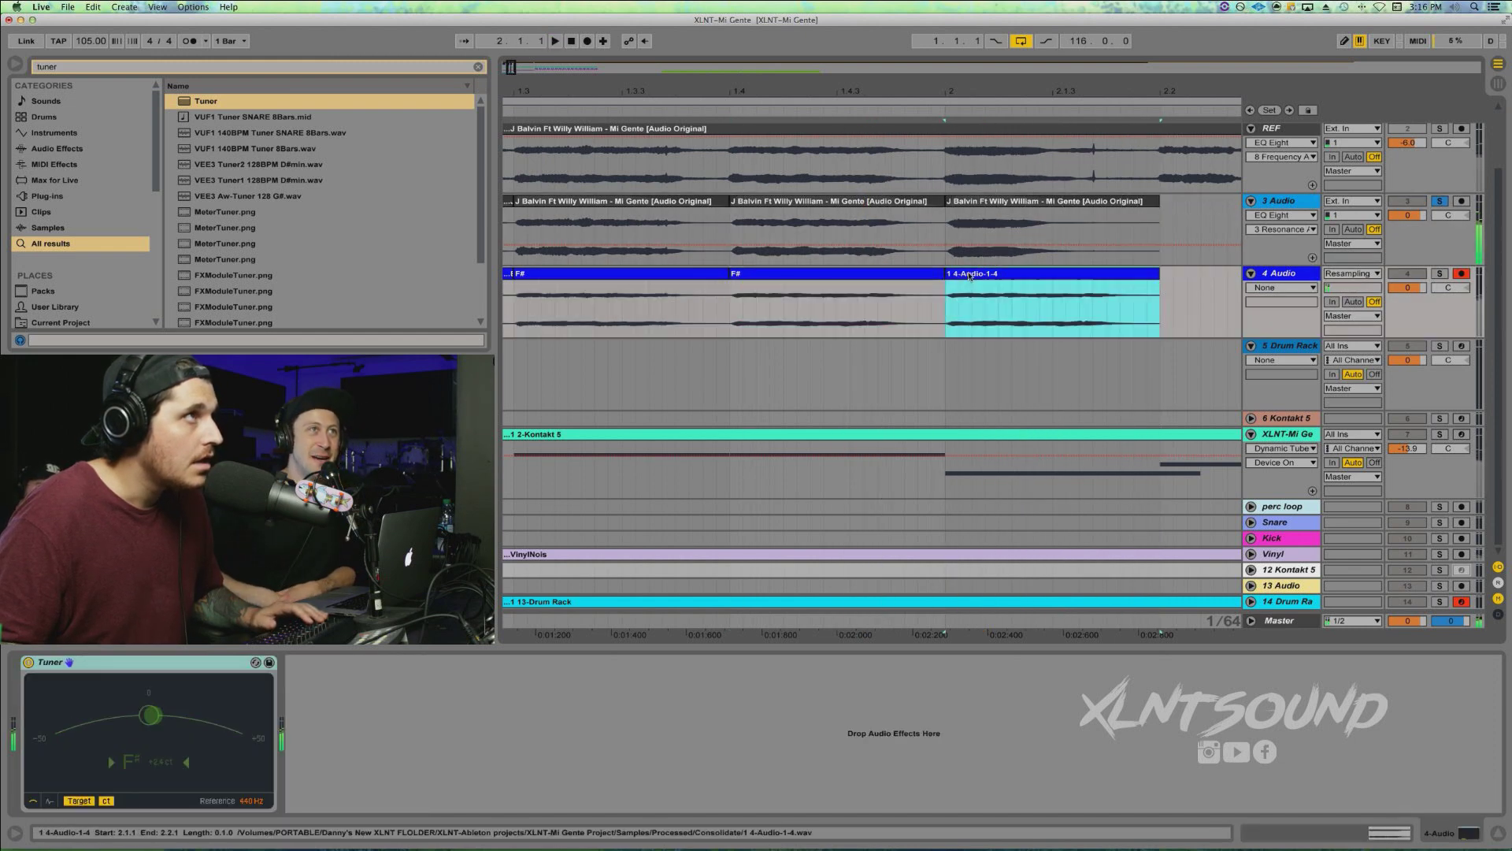
click(895, 276)
key(space)
key(space)
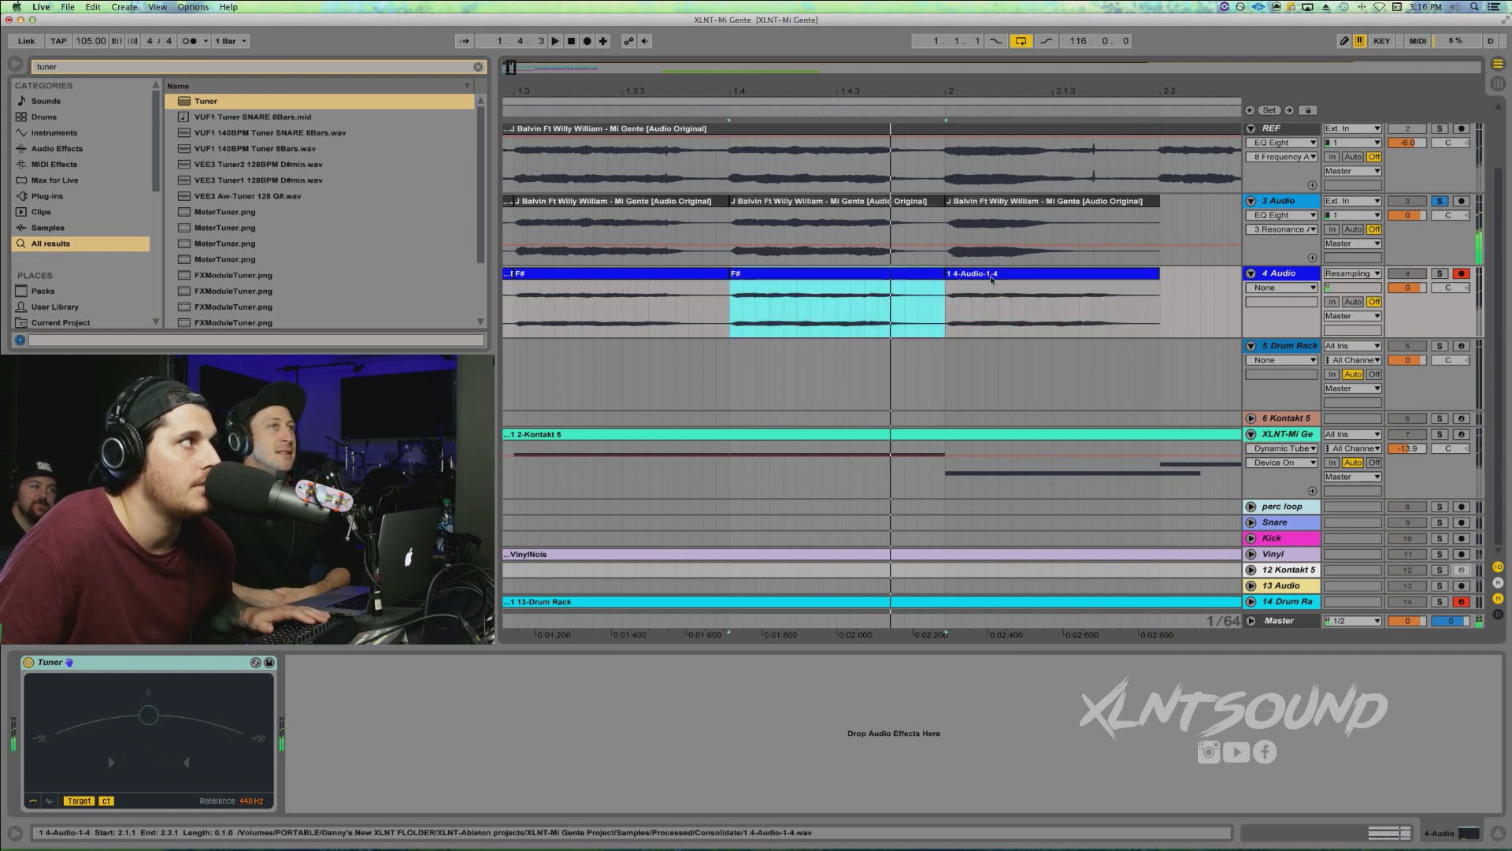
click(994, 277)
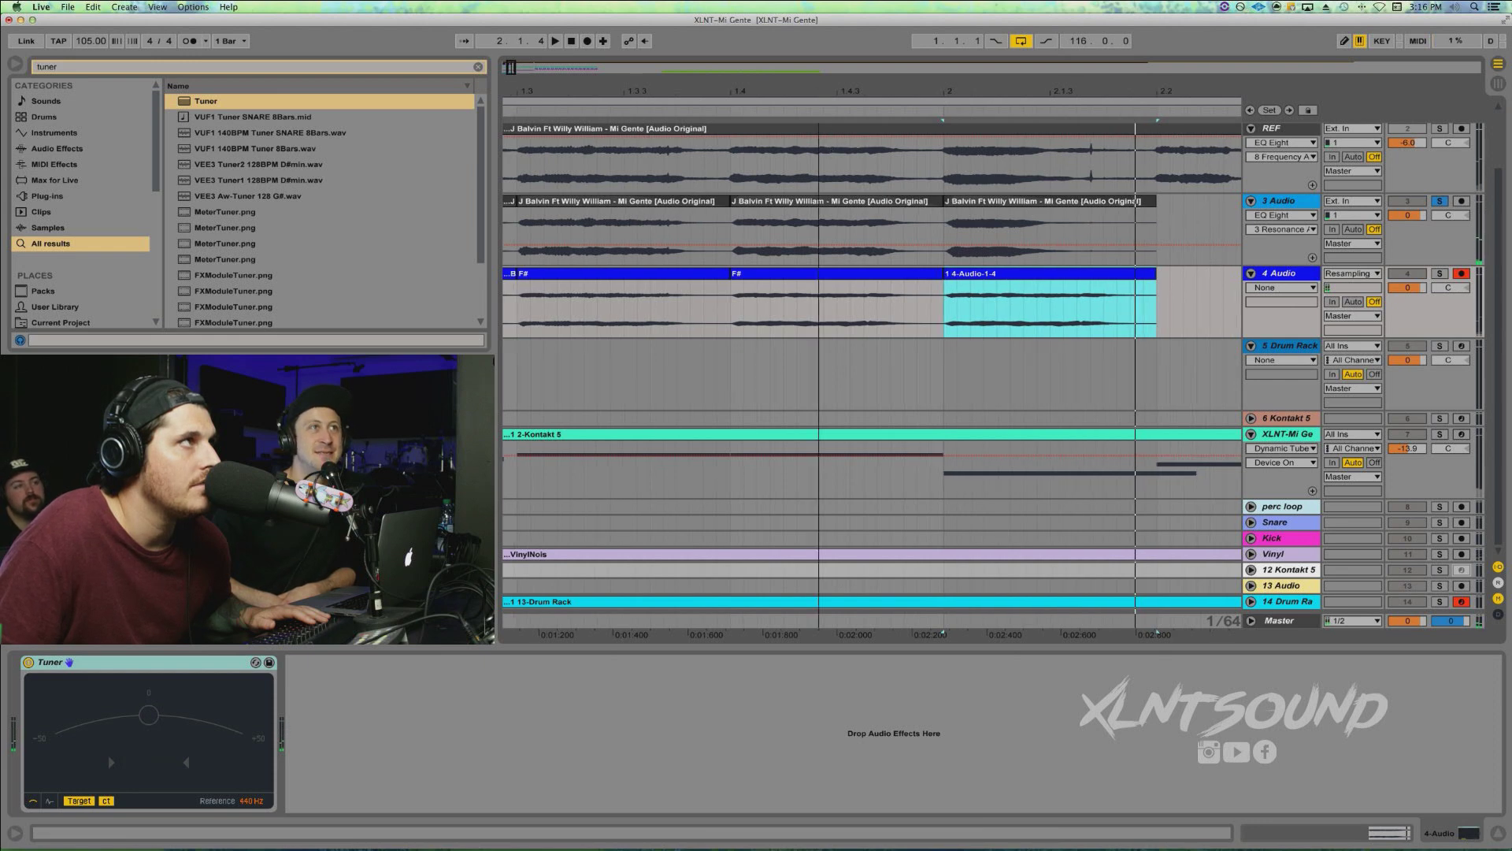
key(space)
Select the first chop's pad in the 5 Drum Rack track and solo that track
key(minus)
click(527, 277)
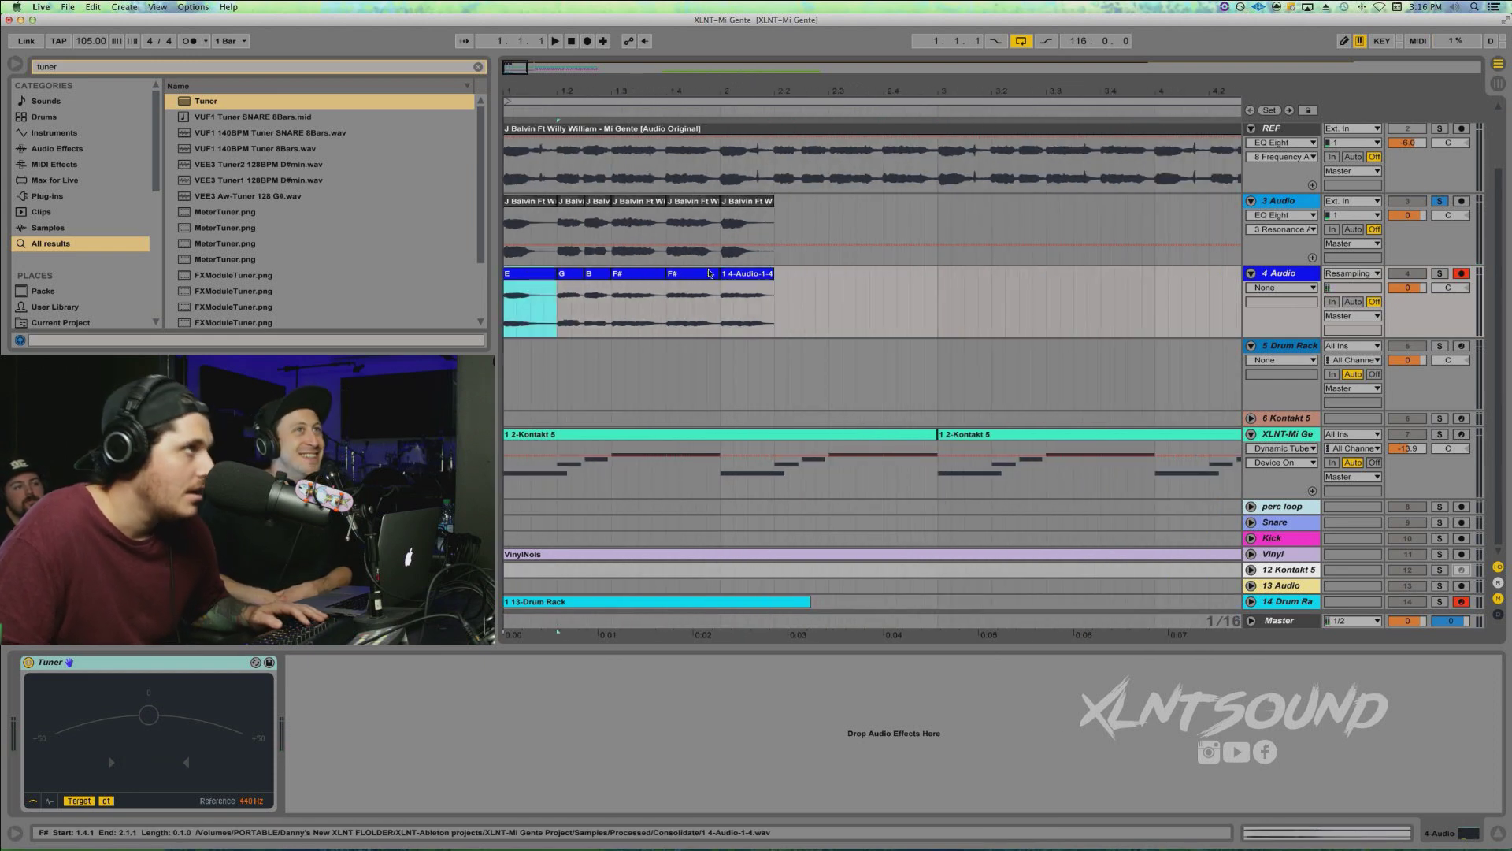
click(740, 276)
click(532, 277)
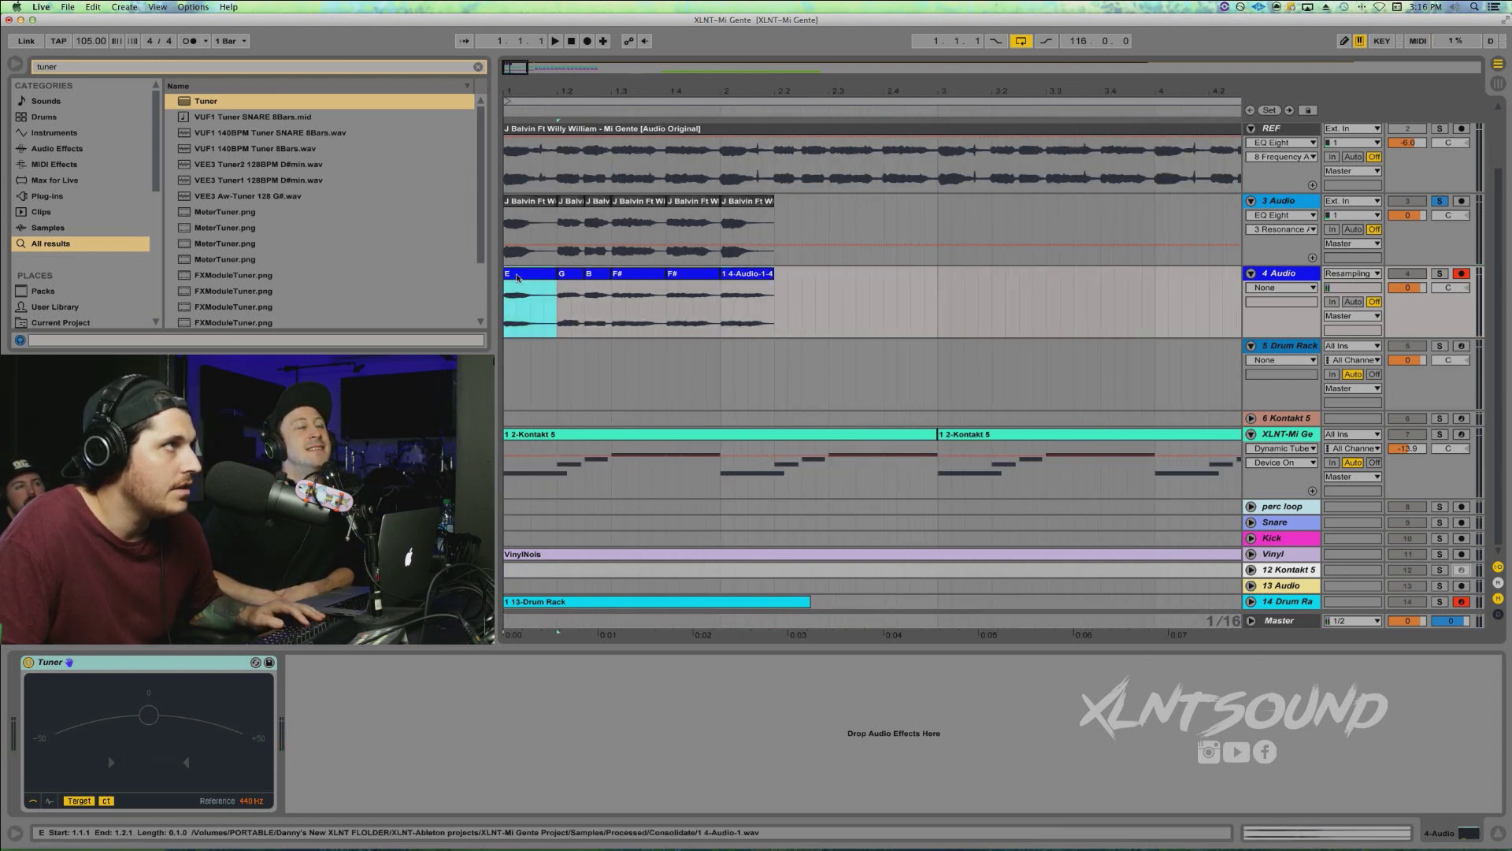
click(578, 348)
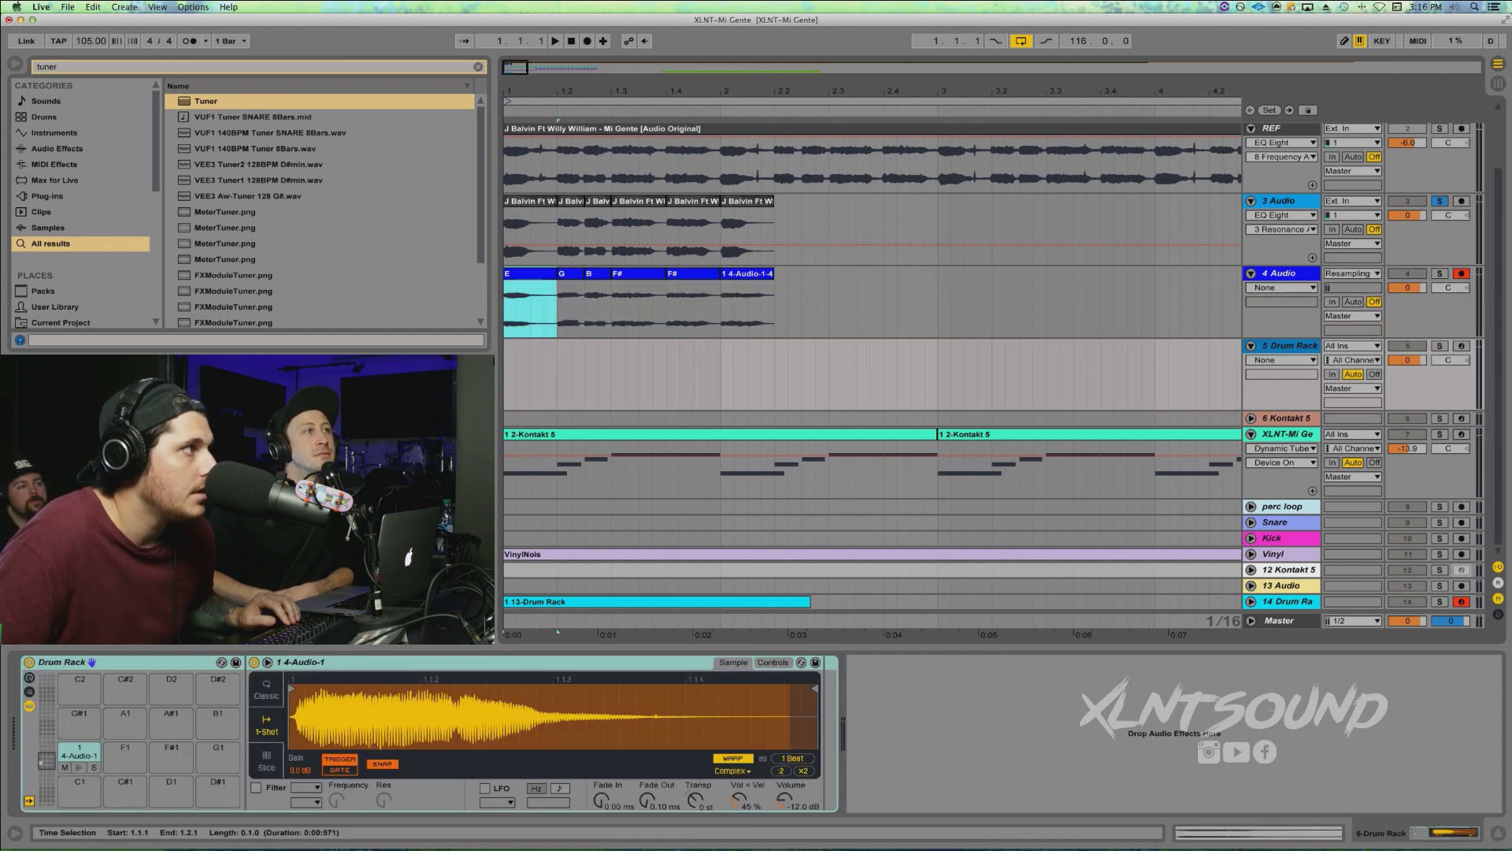
click(79, 768)
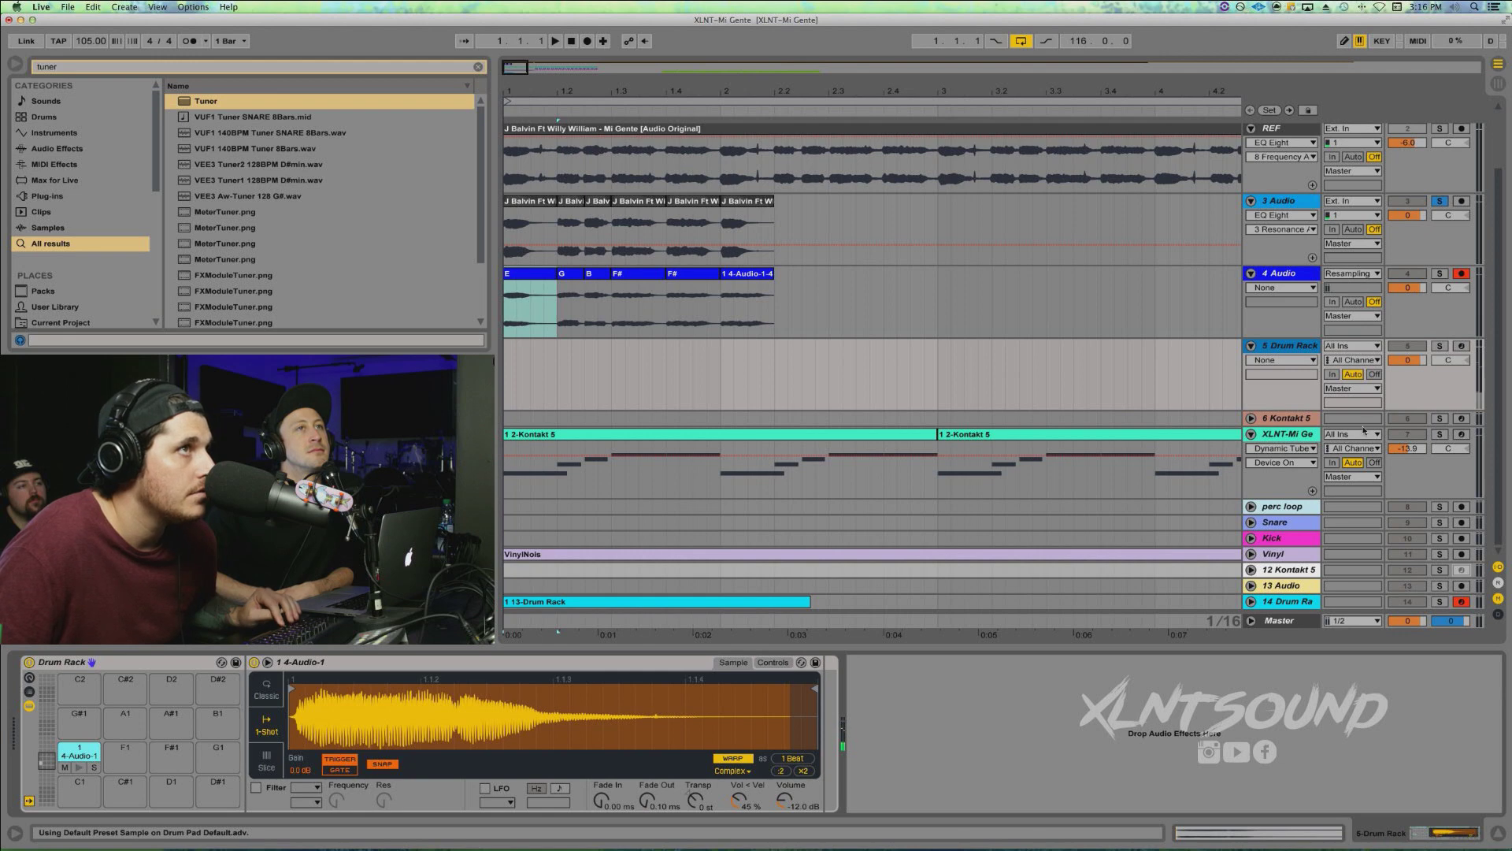
click(1440, 346)
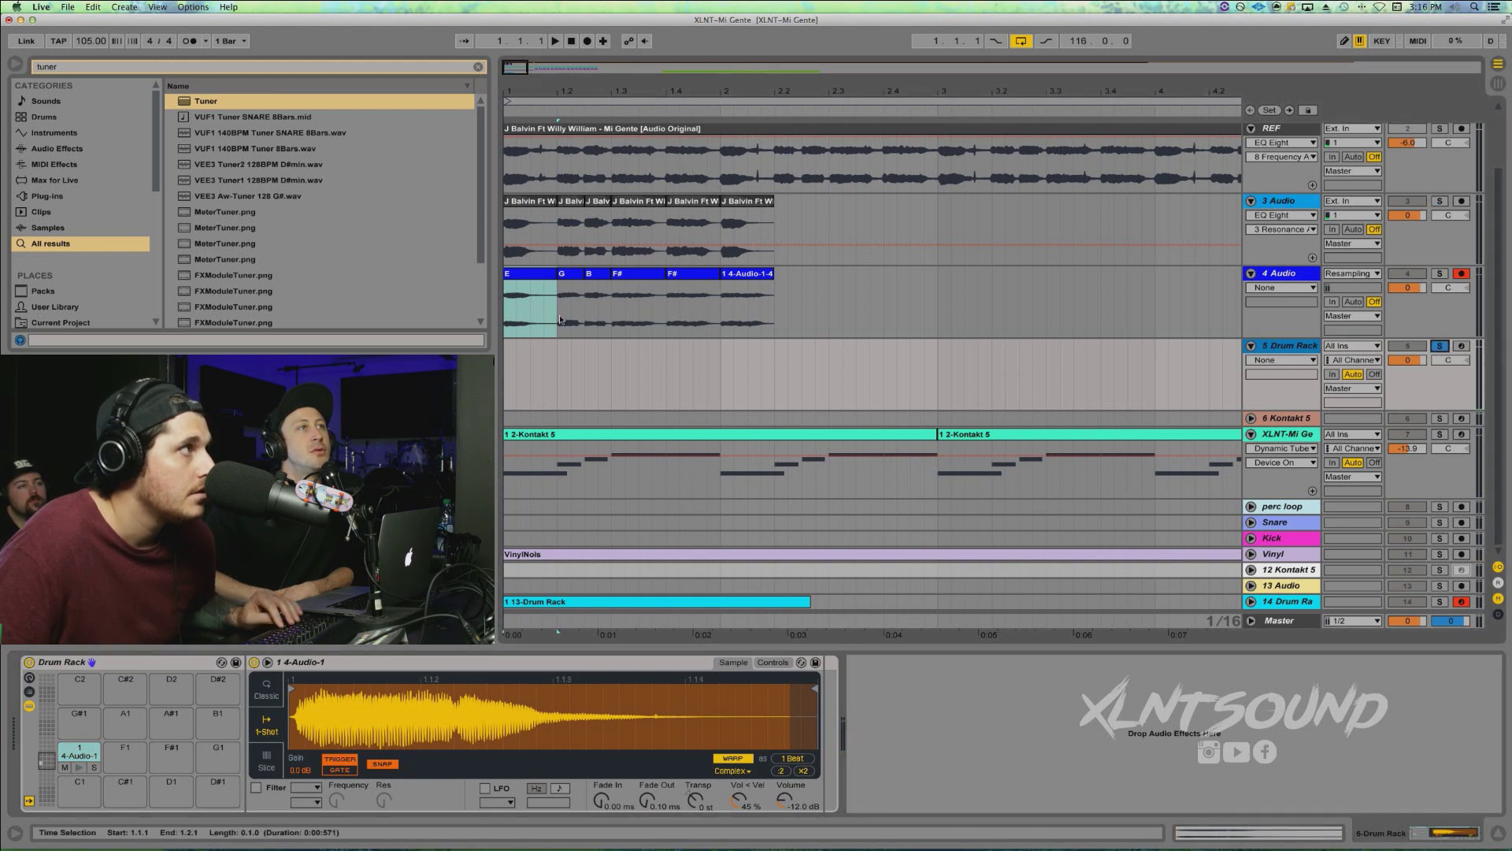
Open the E chop on the 4 Audio track in the clip view to examine its sample settings
click(531, 276)
double_click(531, 277)
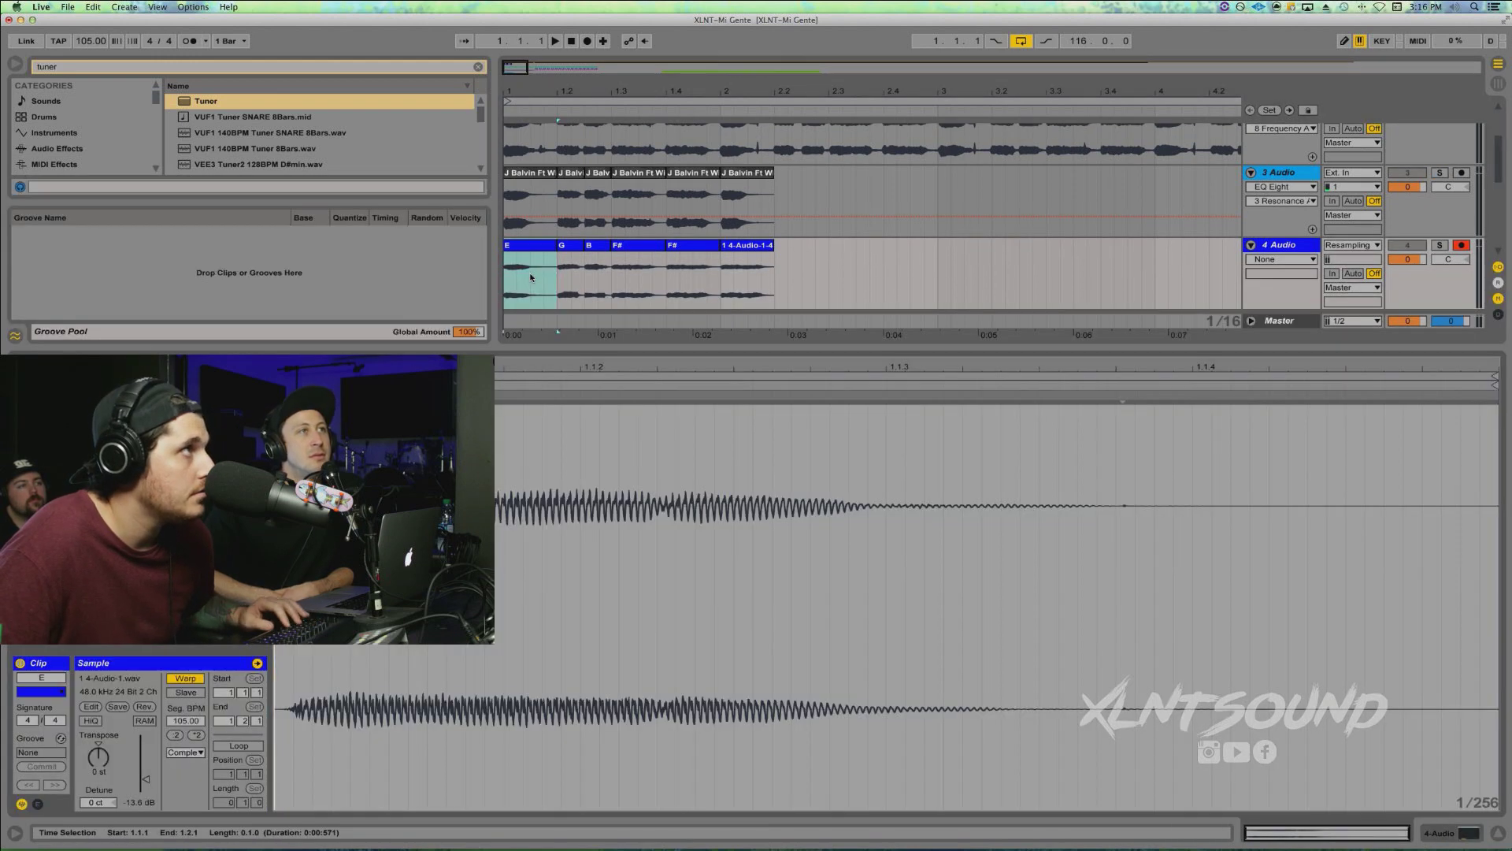
Consolidate the E chop on the 4 Audio track and load it onto the E1 pad of the 5 Drum Rack track
key(shift+Tab)
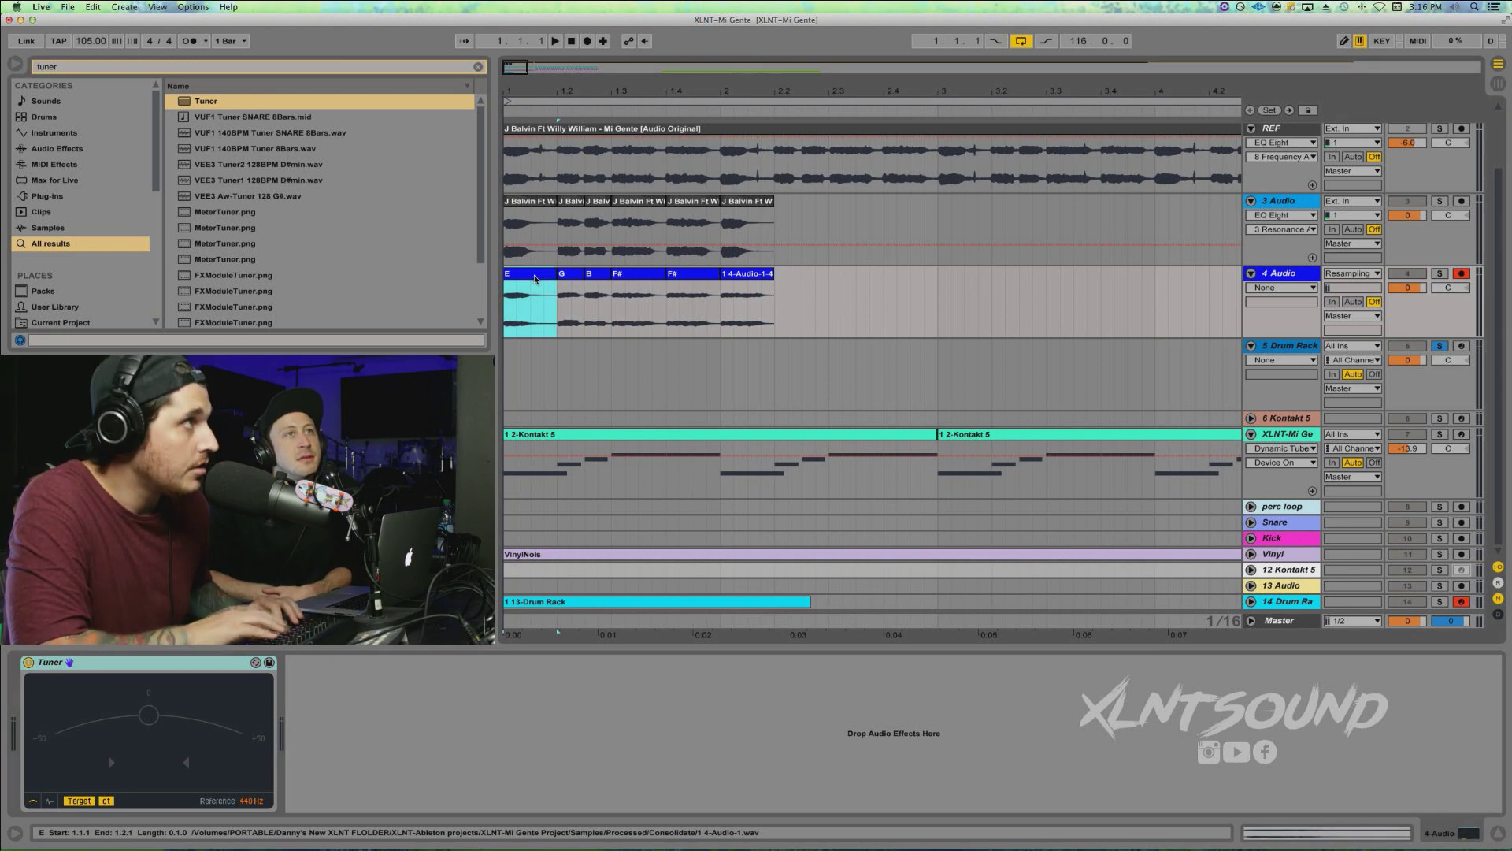
key(super+j)
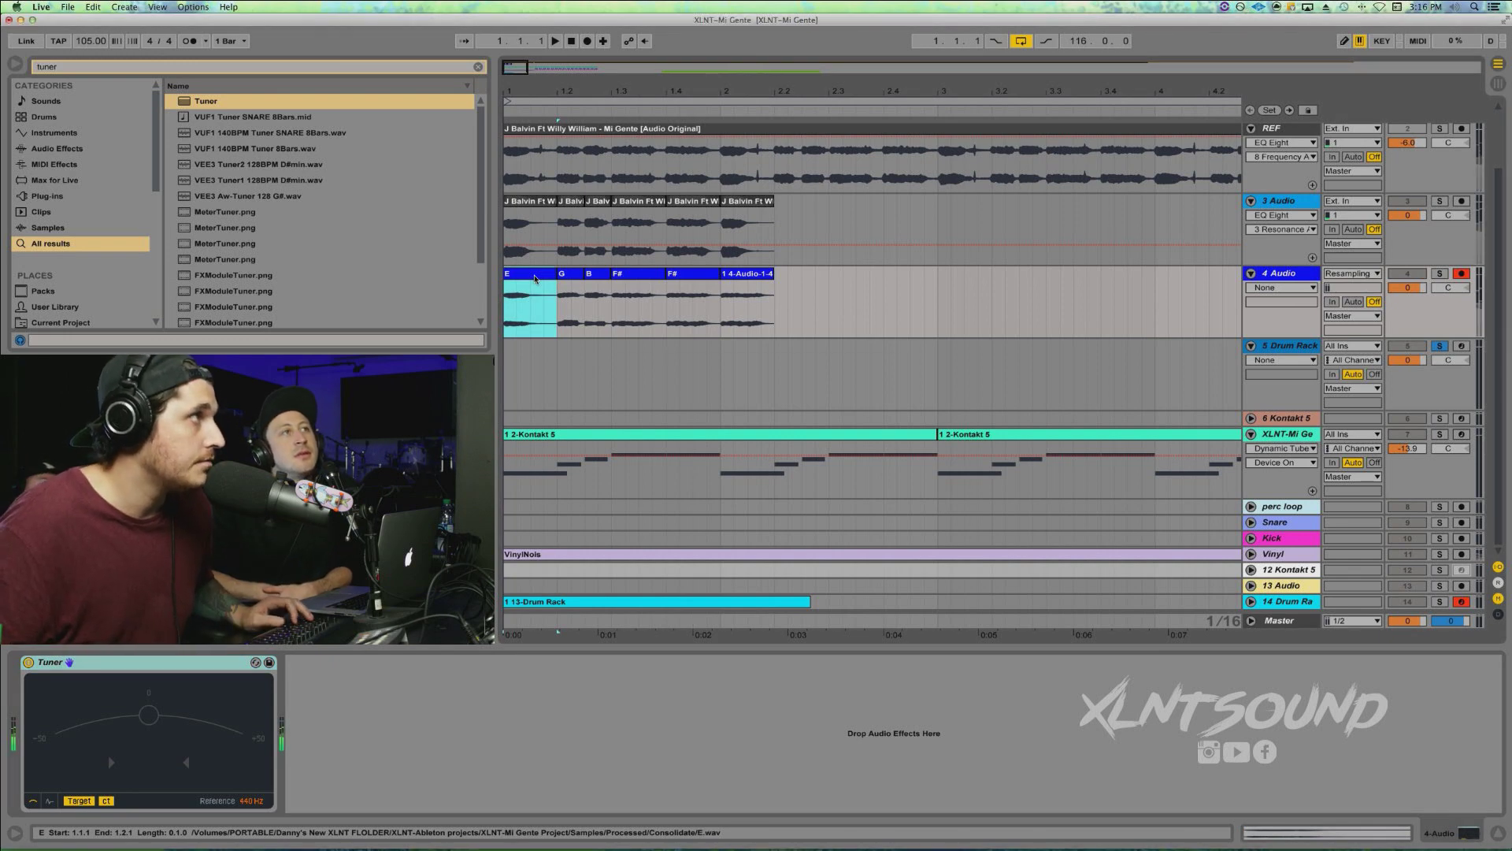
click(518, 419)
click(540, 367)
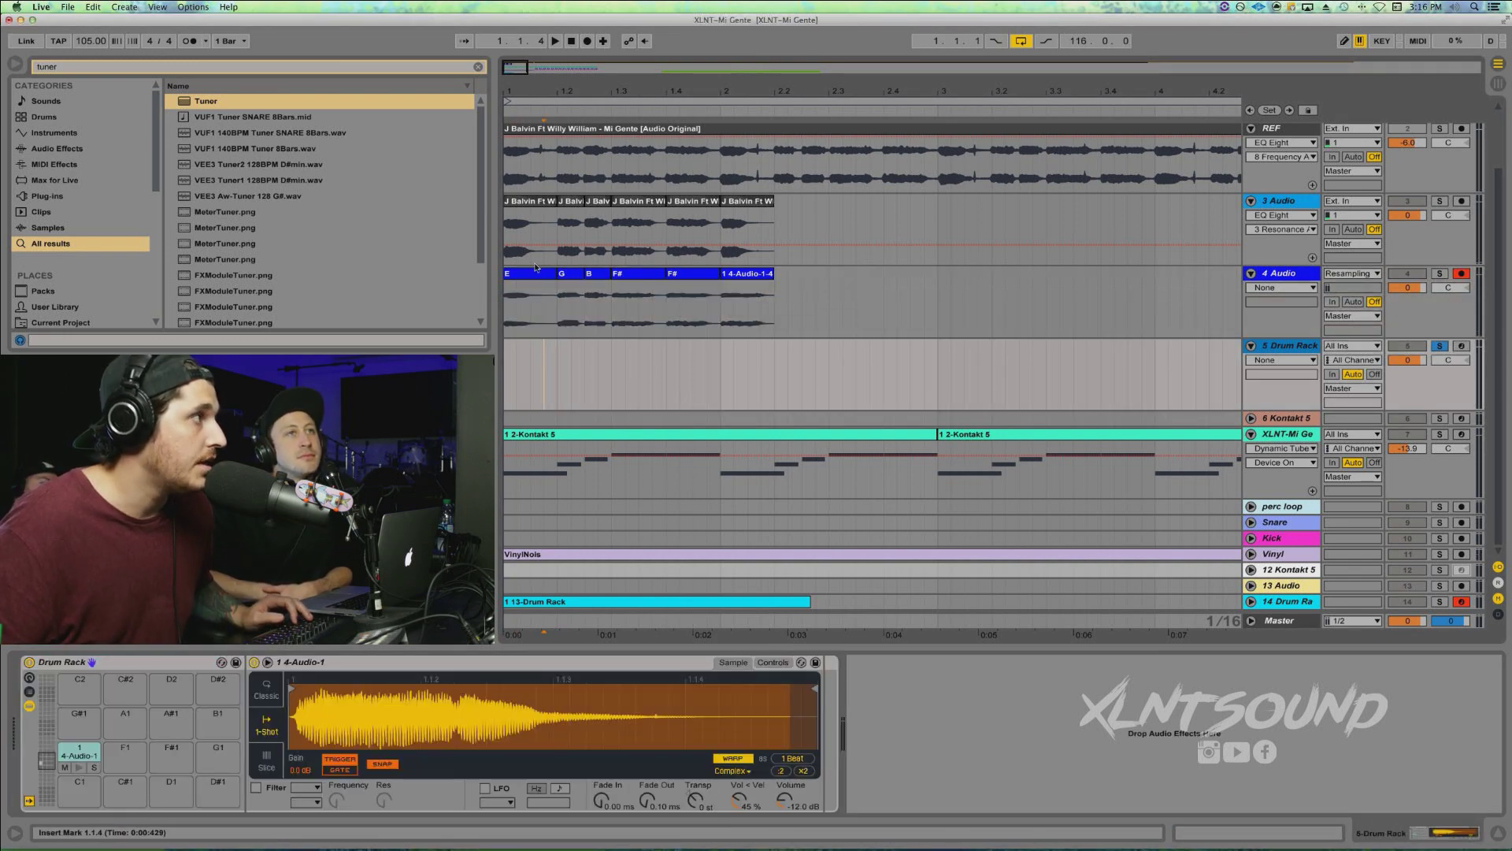
drag(531, 276, 79, 770)
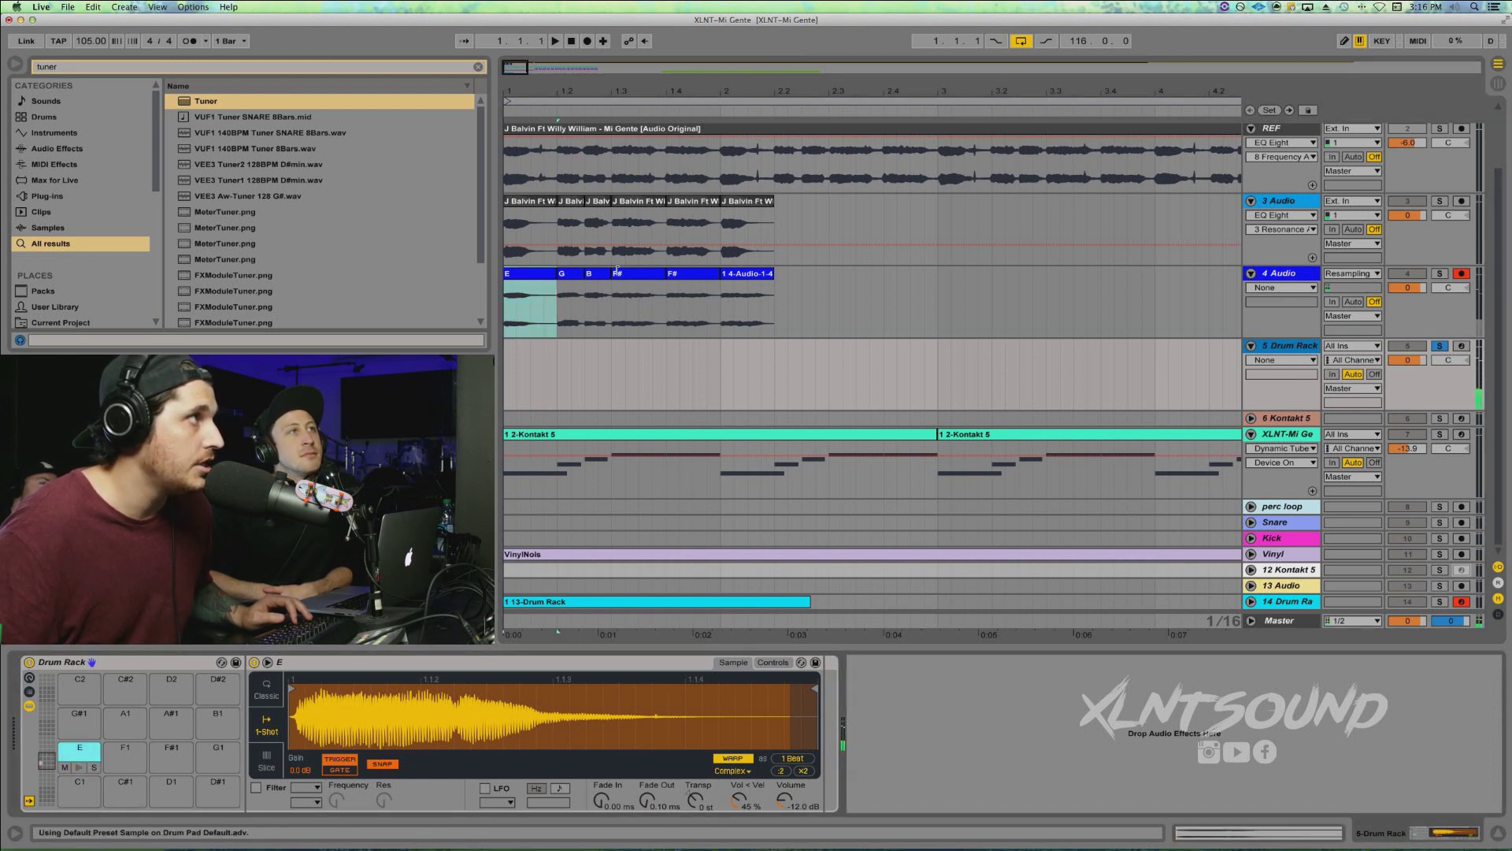
Load the G chop onto the G1 pad and the B chop onto the B1 pad of the Drum Rack
drag(575, 277, 69, 809)
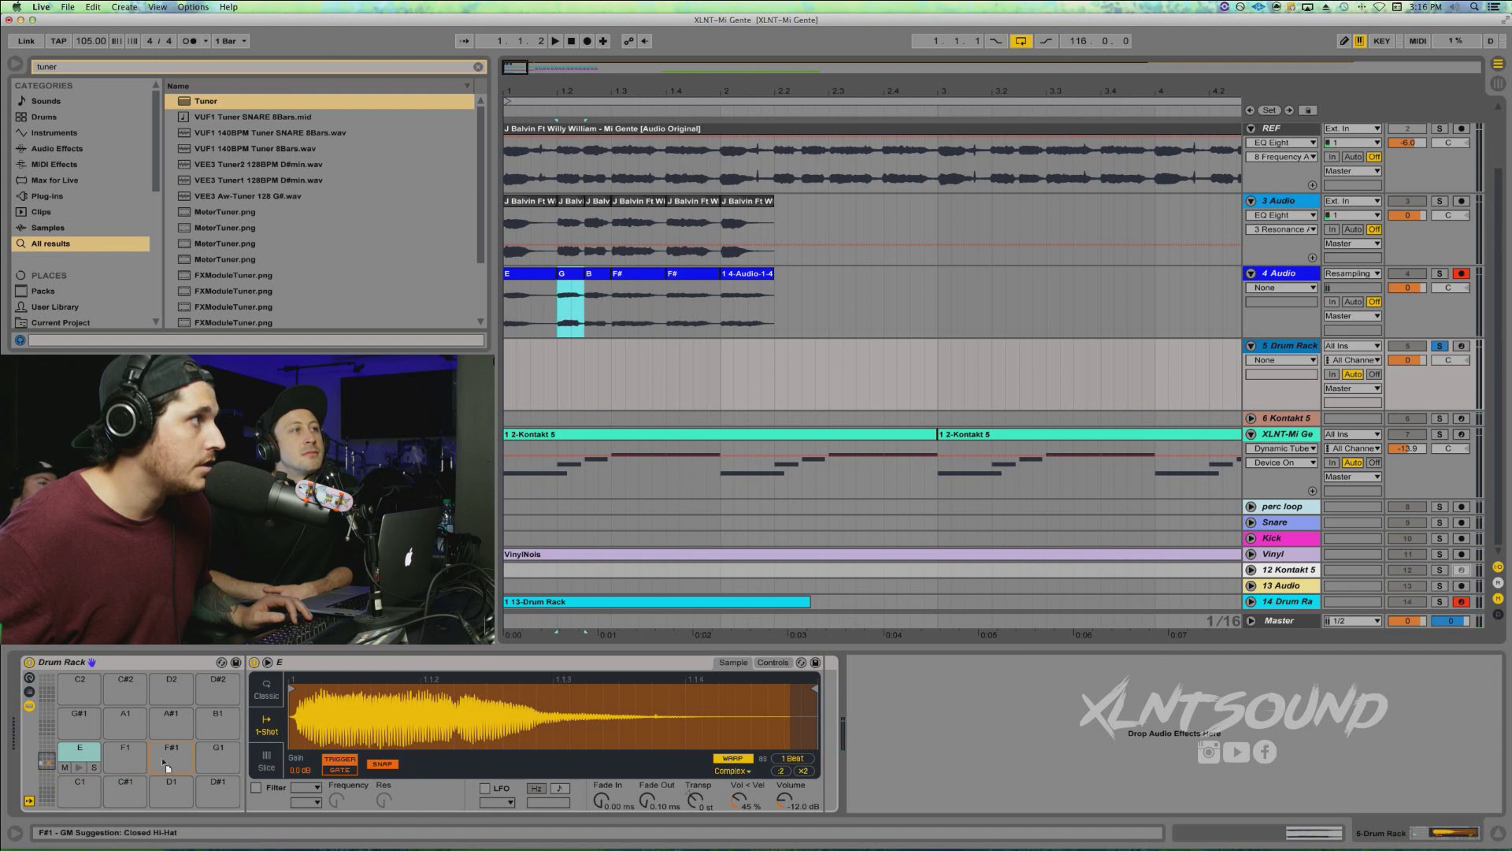
drag(194, 764, 218, 758)
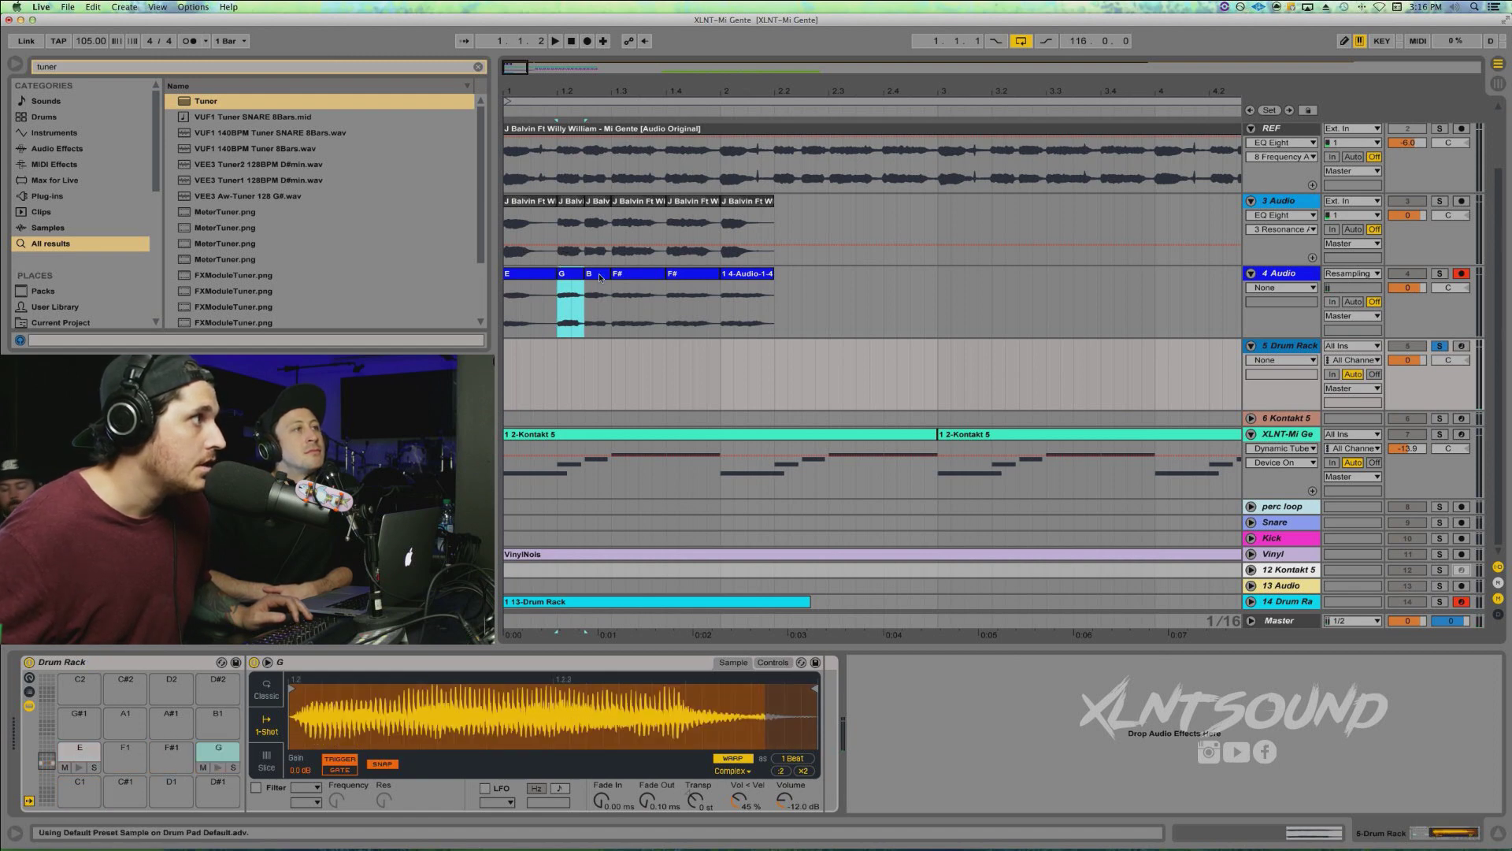
drag(601, 277, 195, 668)
drag(203, 803, 218, 721)
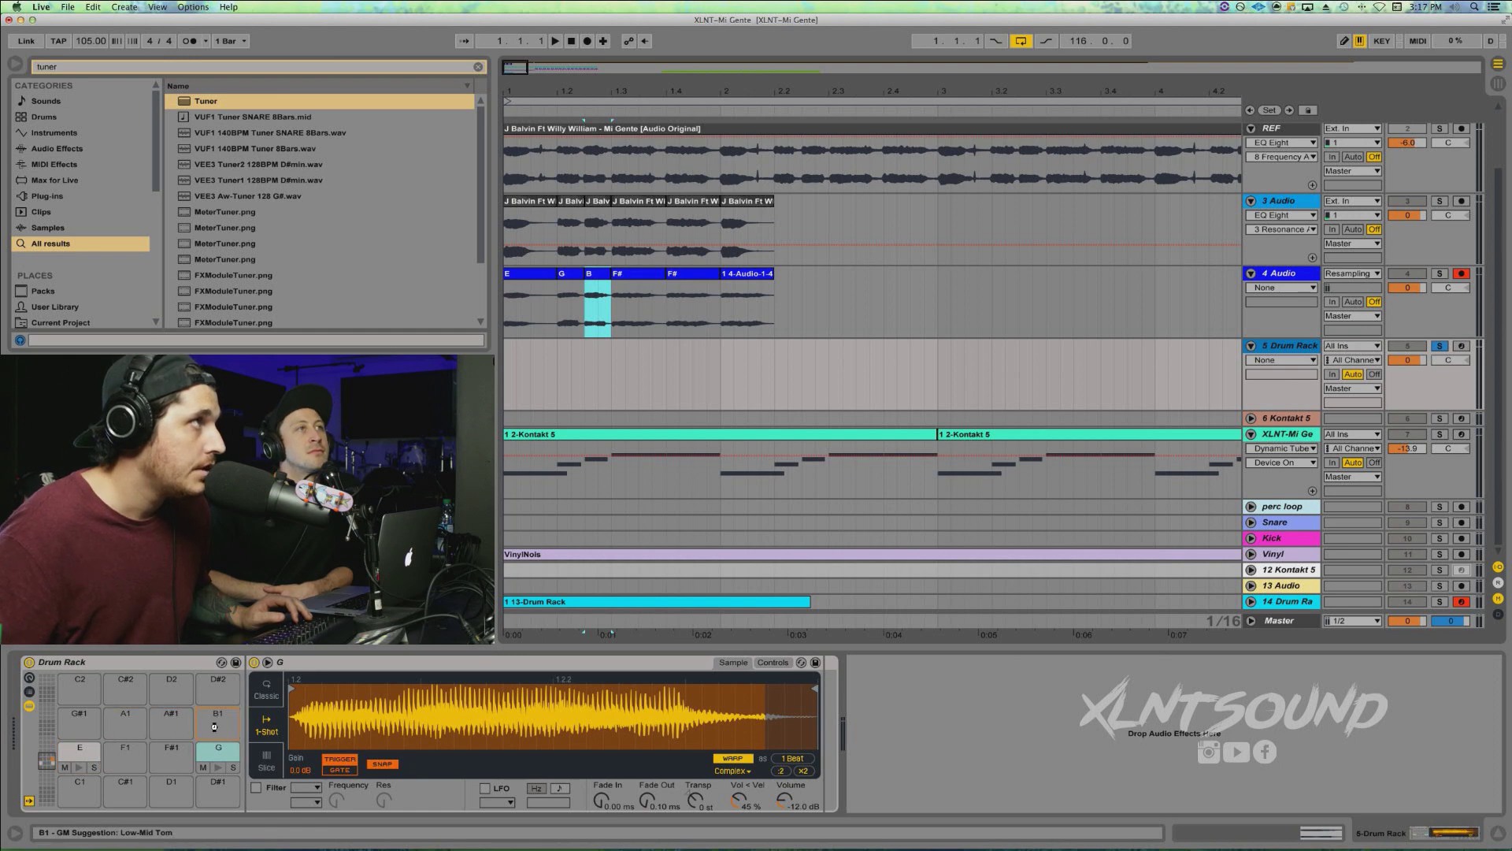
Consolidate the first F# chop on the 4 Audio track and load it onto the F#1 pad
drag(654, 279, 175, 757)
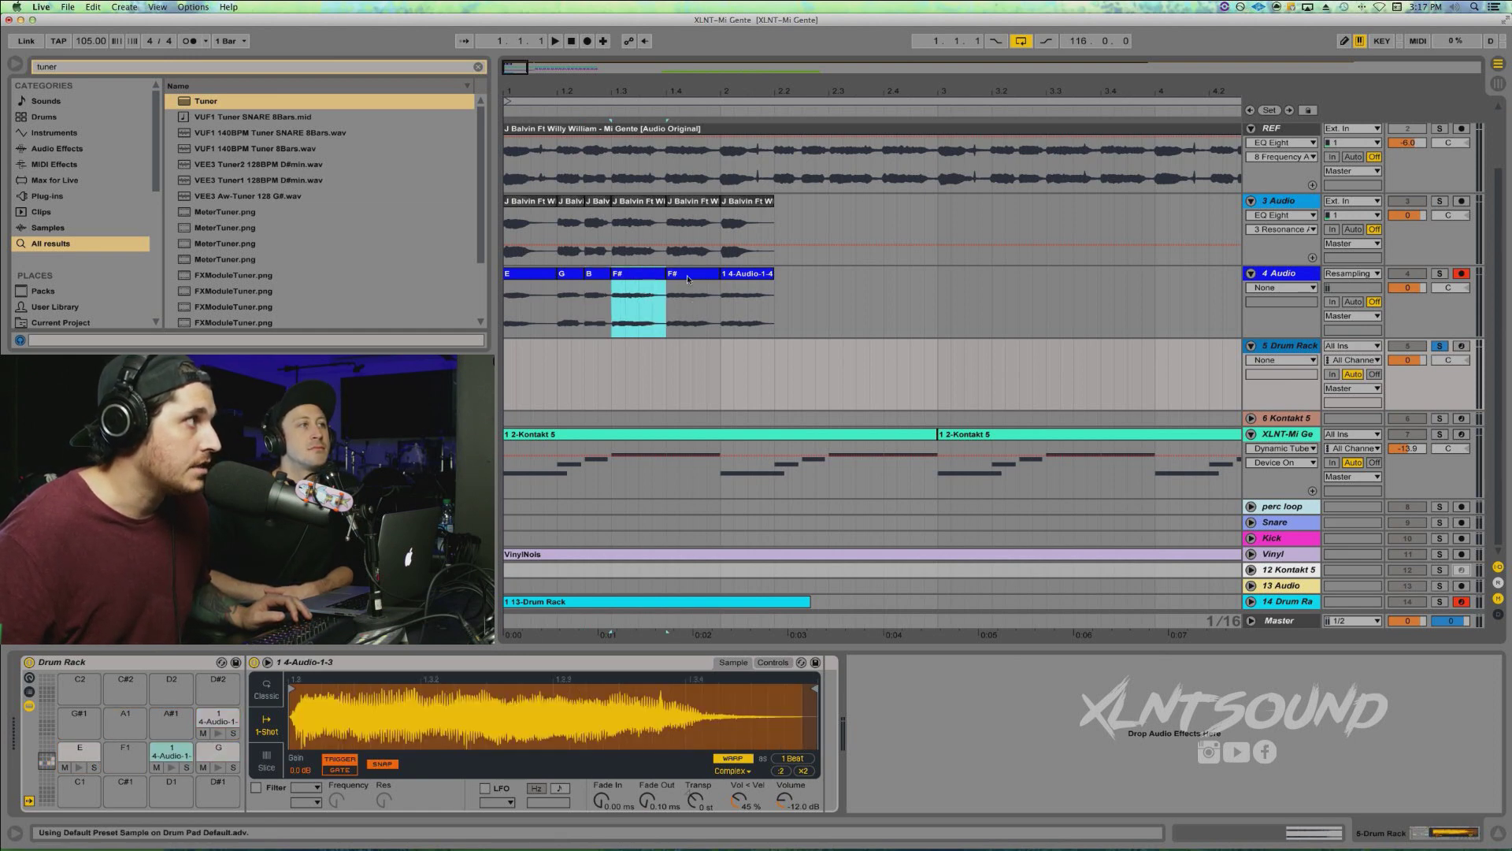
drag(687, 277, 314, 687)
drag(175, 754, 177, 756)
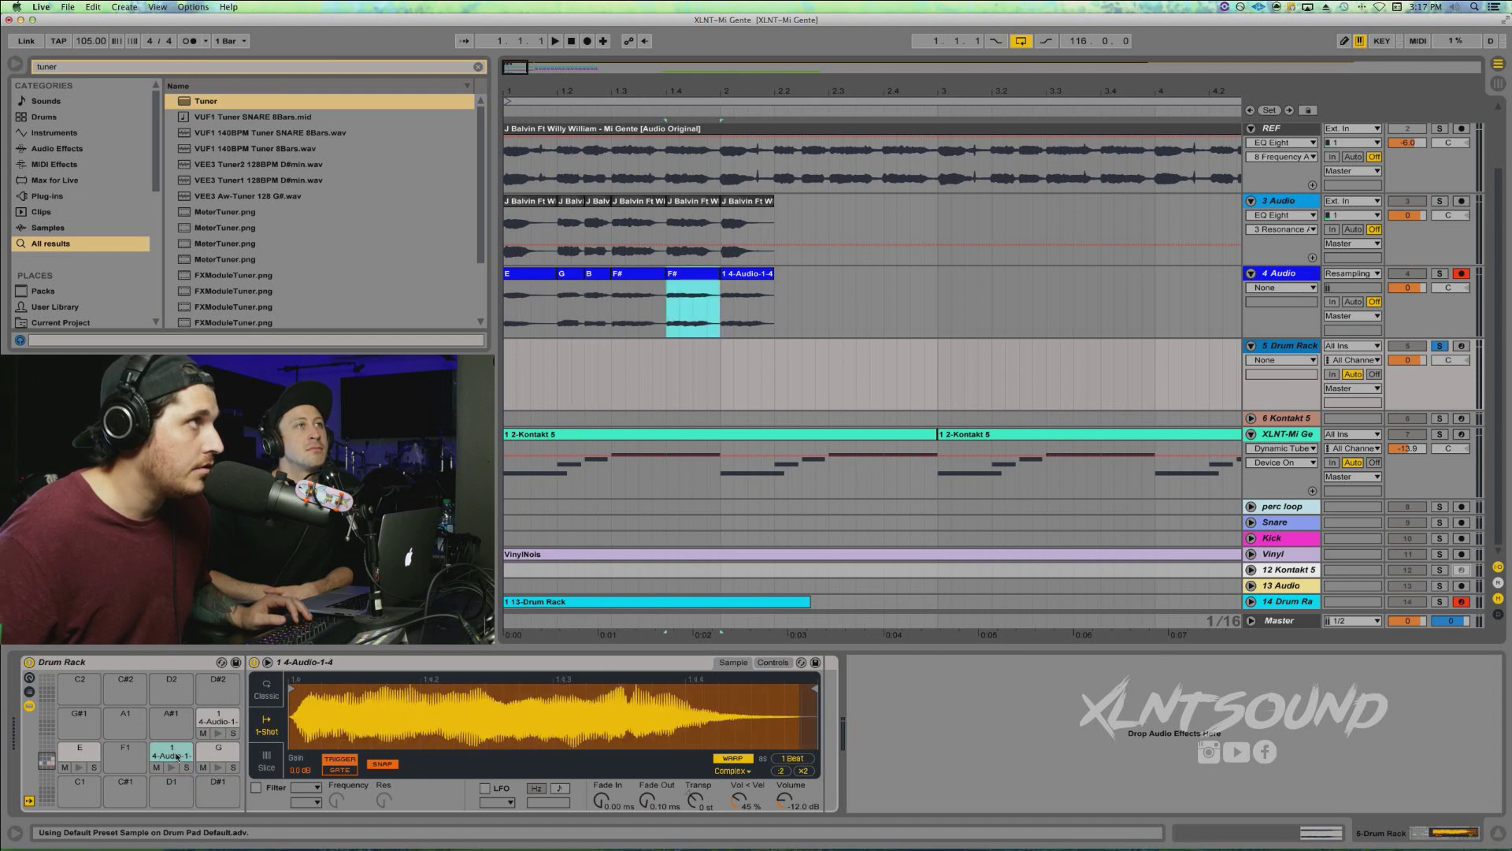
click(641, 275)
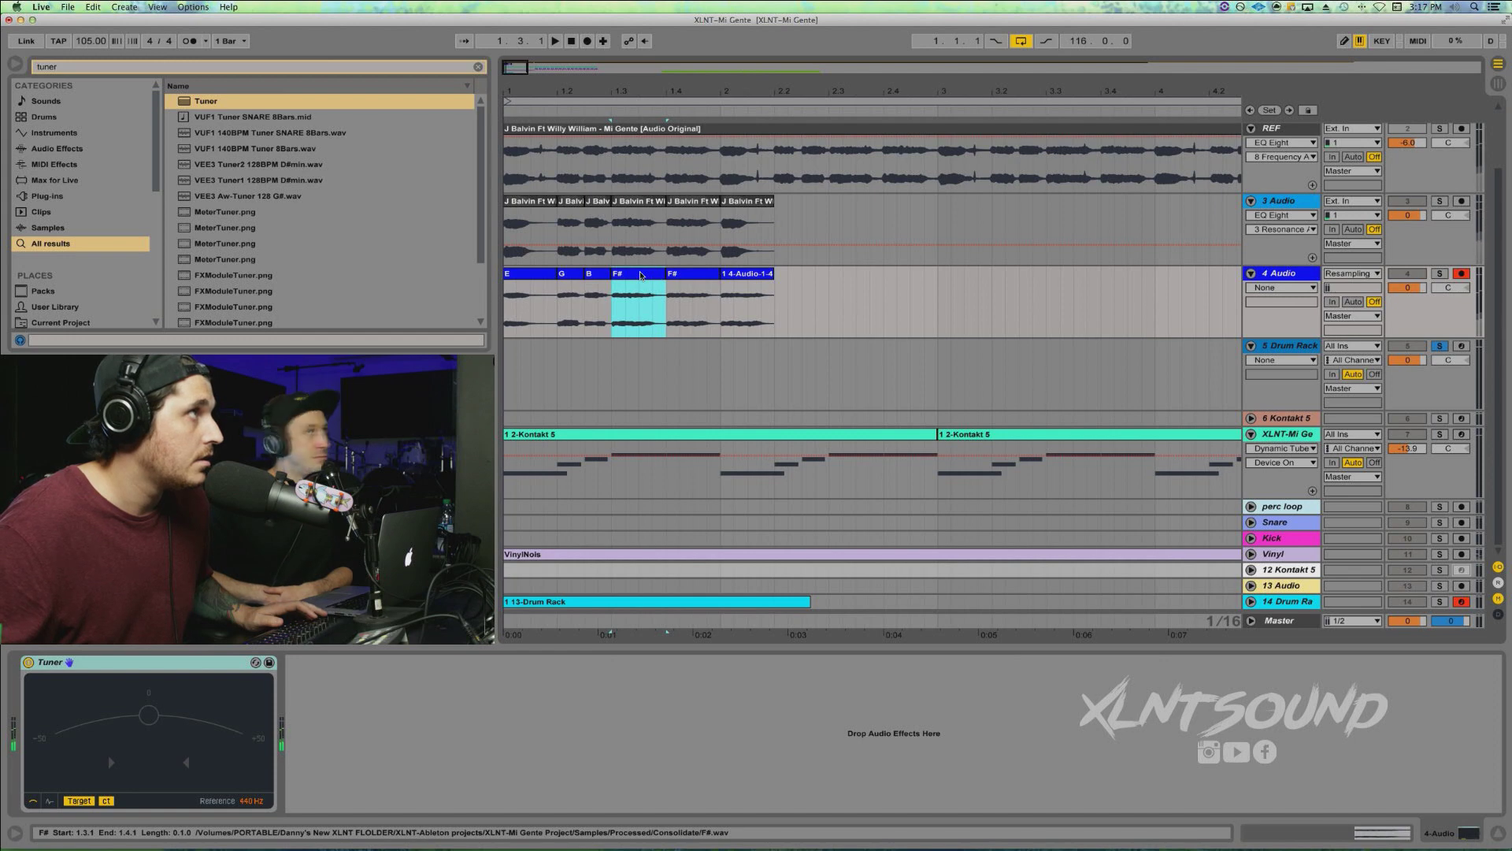
drag(641, 275, 189, 746)
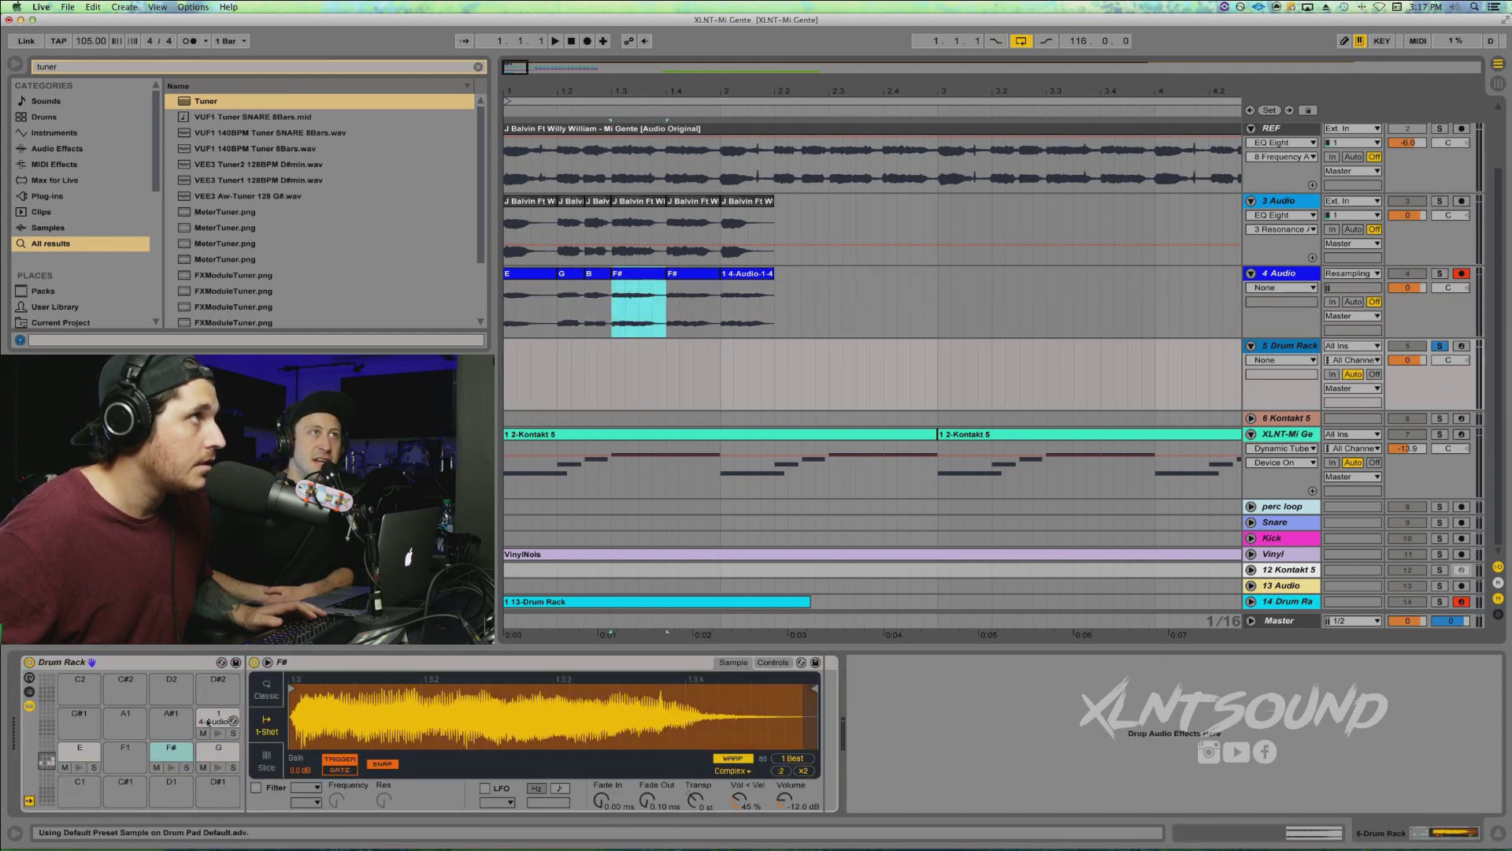
Rename the last chop on the 4 Audio track as F, consolidate it and load it onto the F1 pad
click(746, 273)
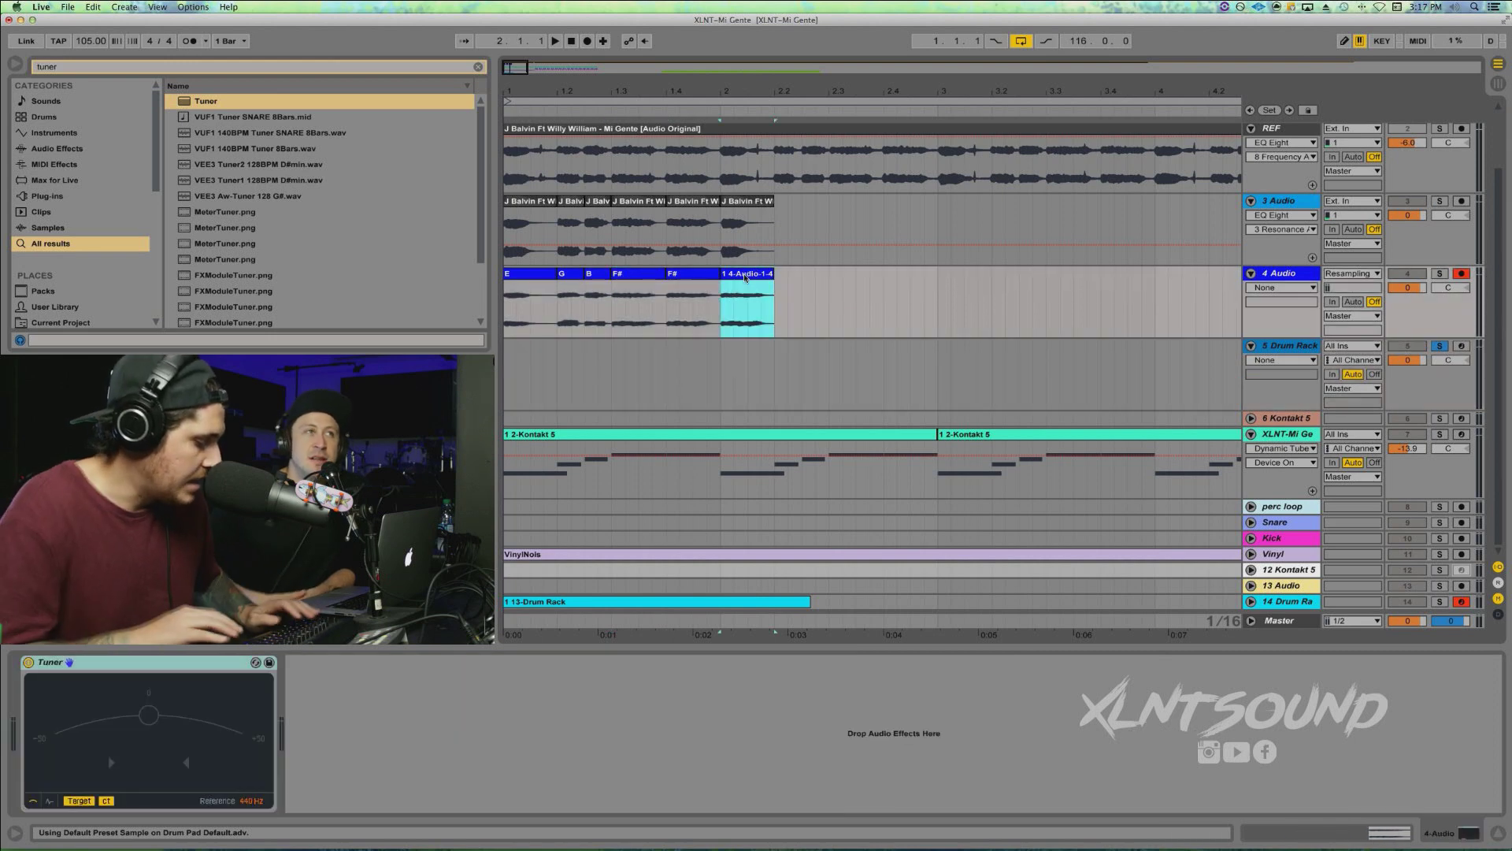
text(F)
key(Return)
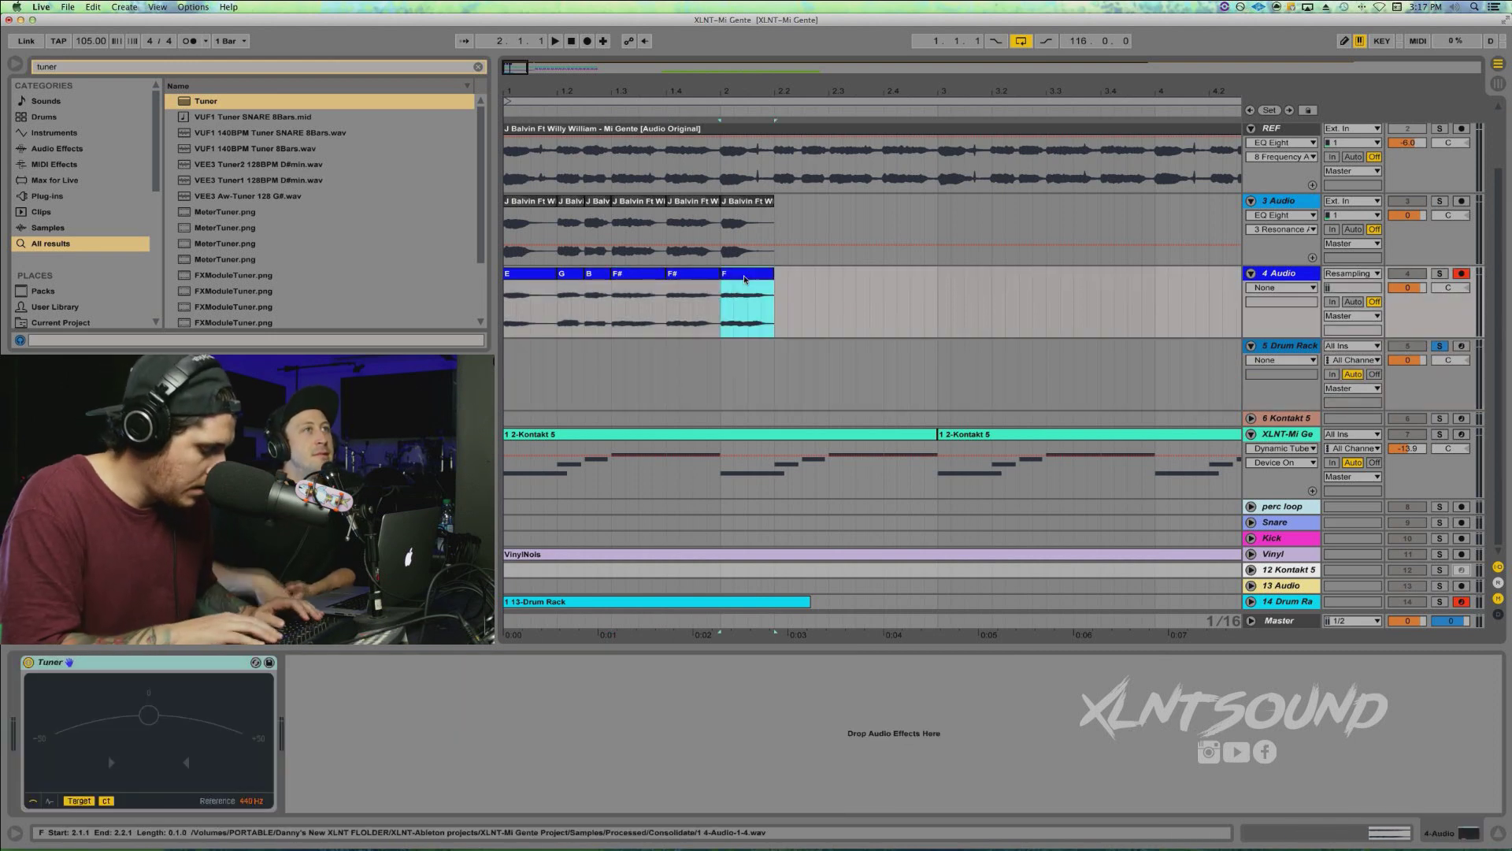
click(741, 353)
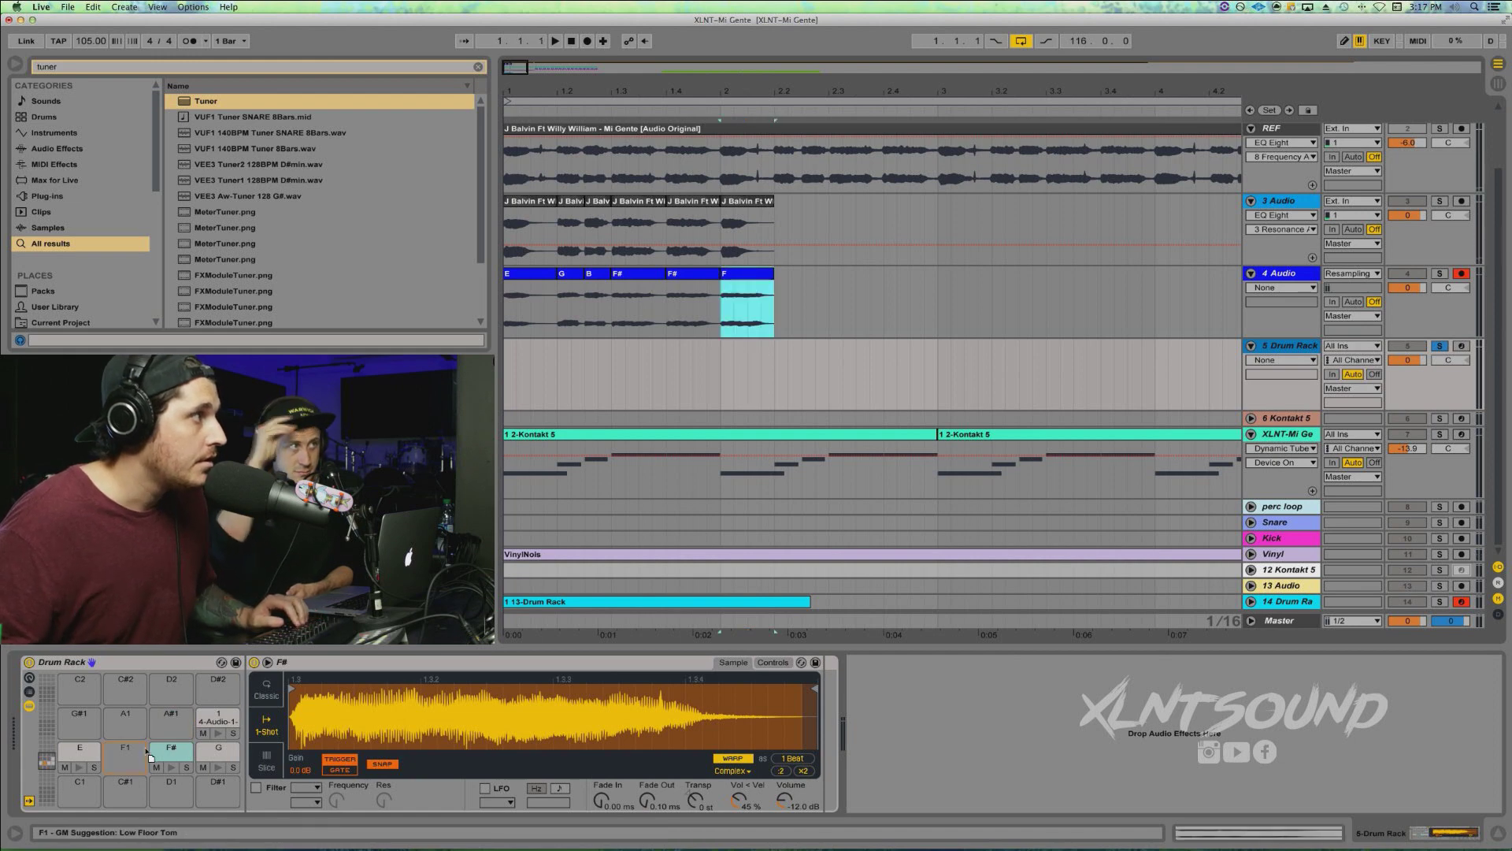
drag(139, 749, 142, 748)
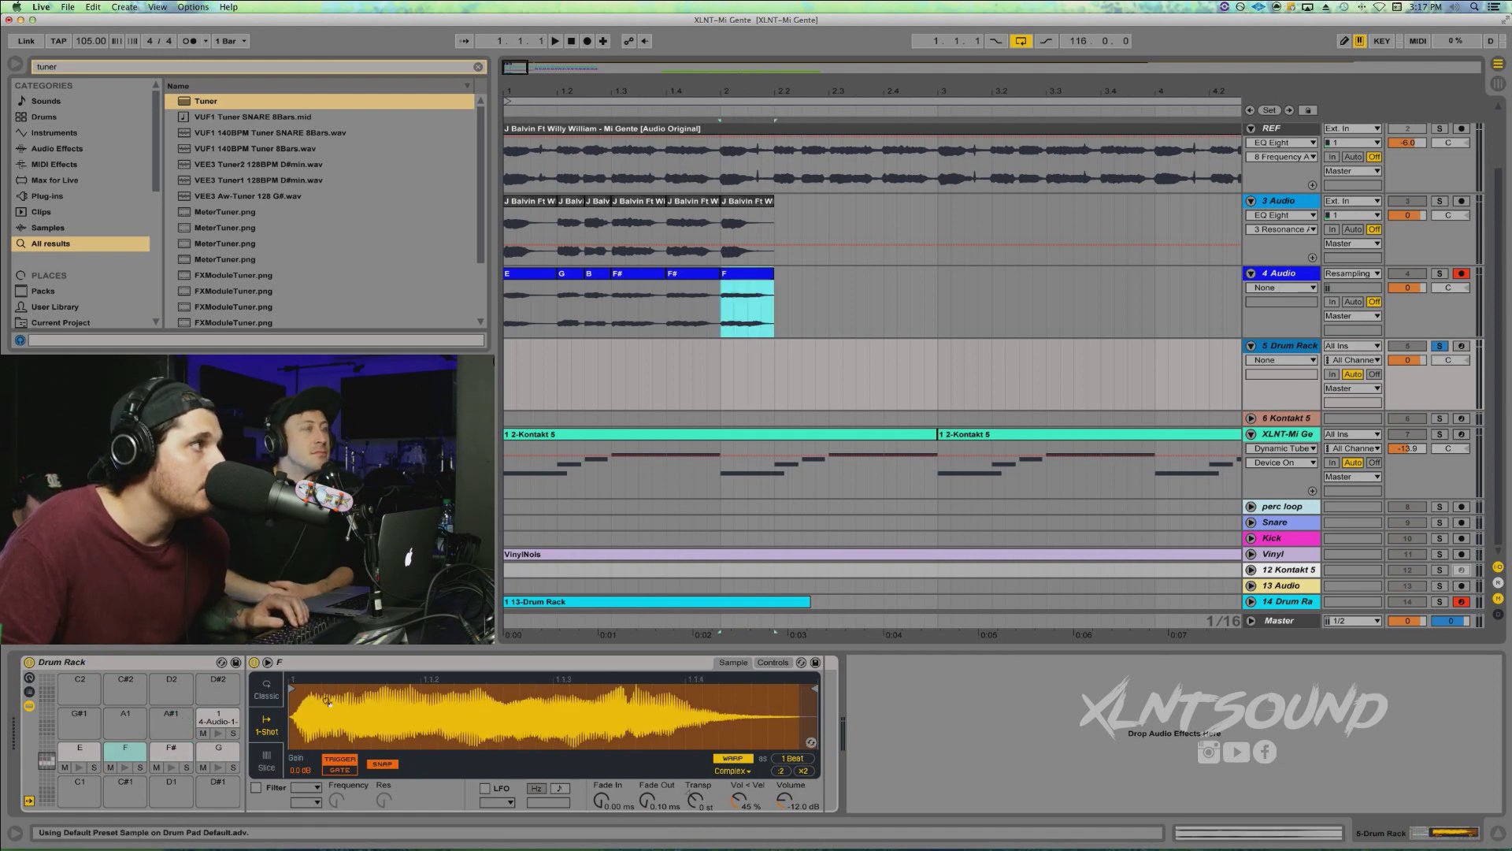
Audition the B1 pad, and play the soloed chops on the 4 Audio track through the Tuner to check their notes
click(224, 722)
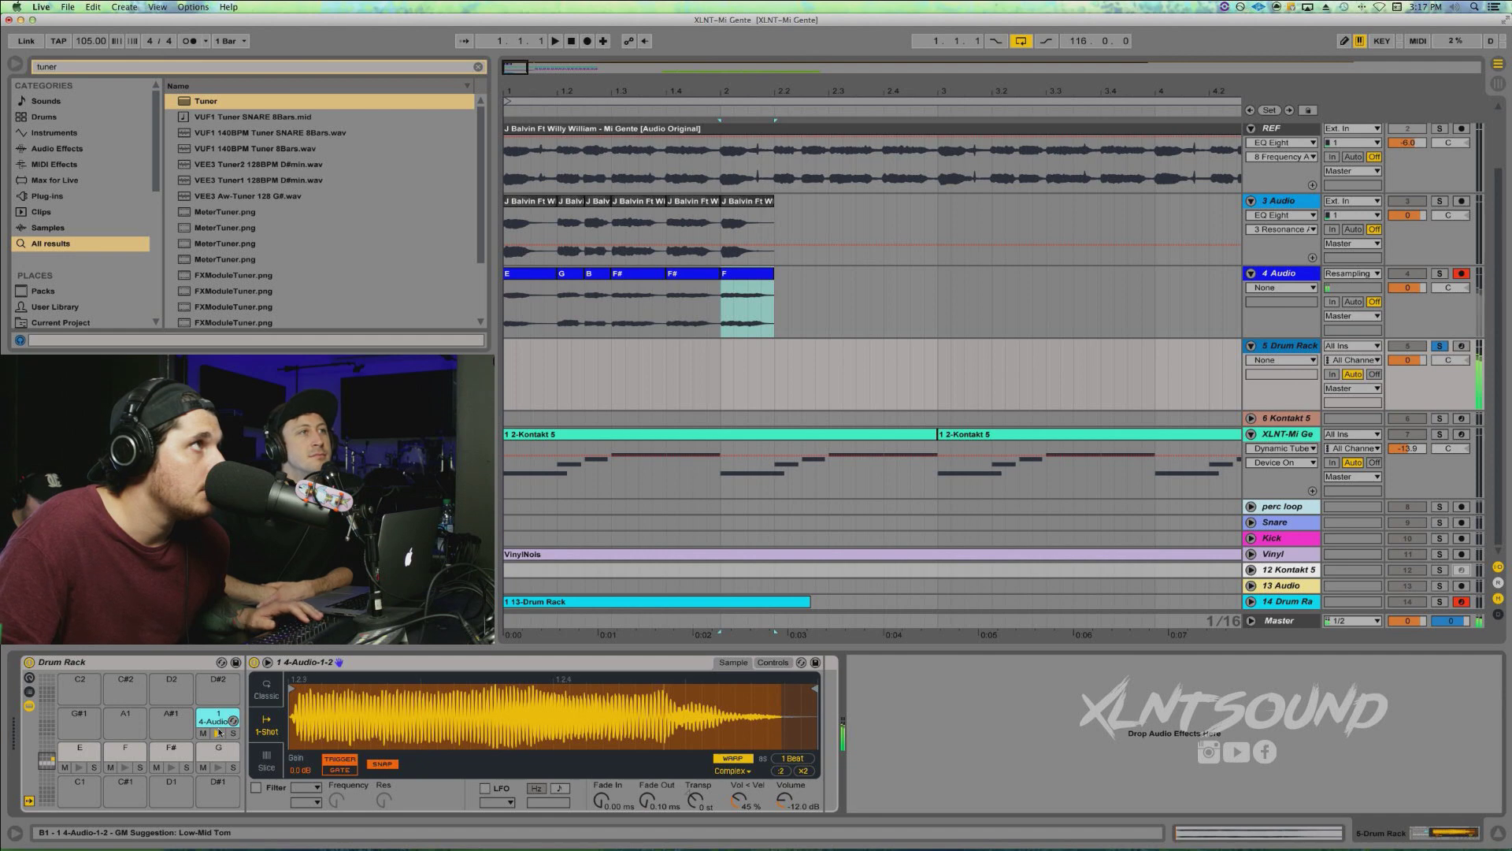
click(529, 273)
key(space)
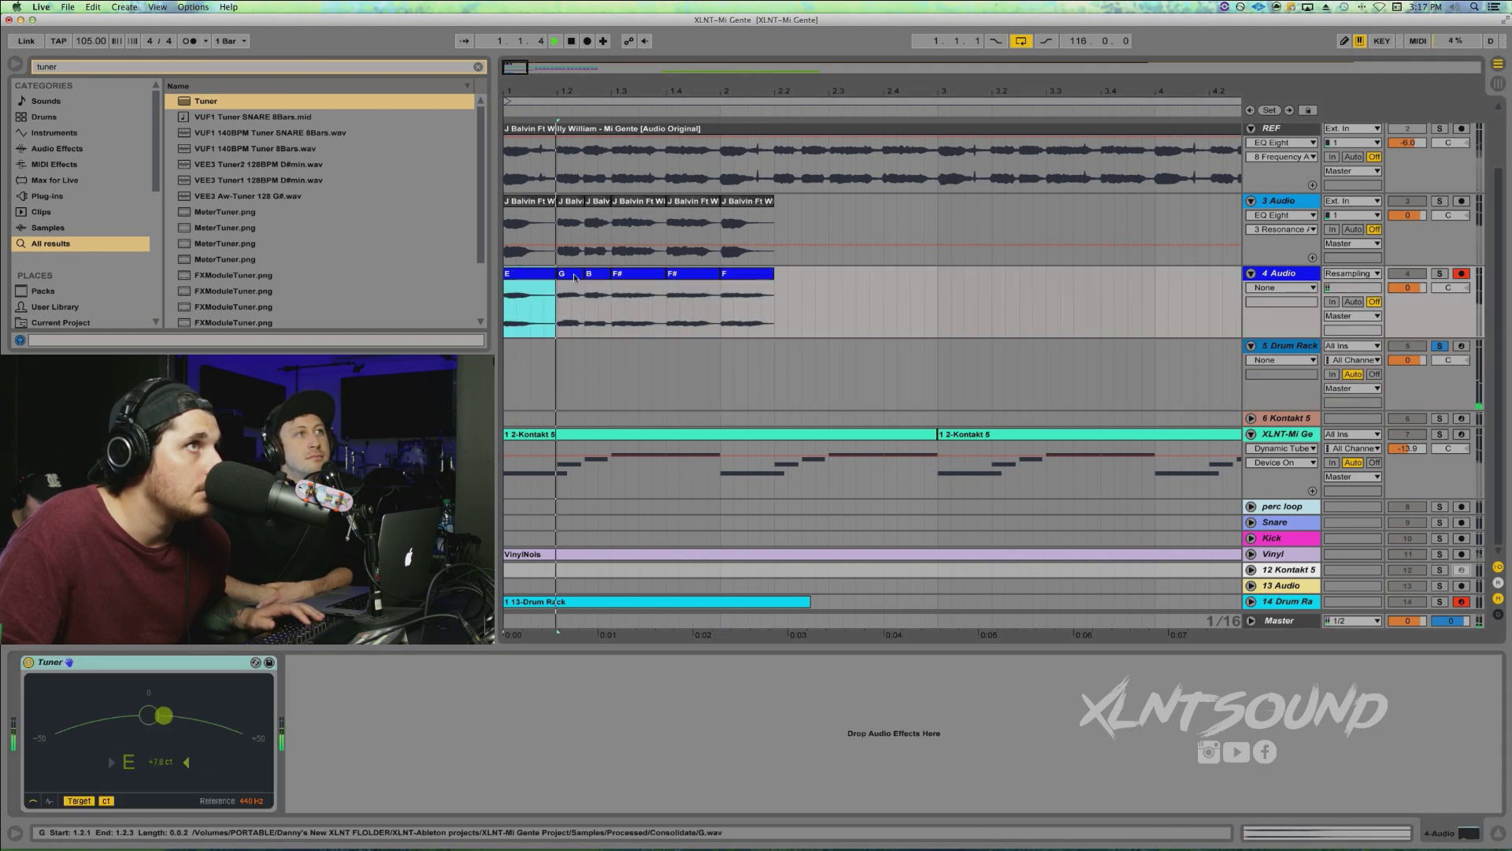
click(1440, 273)
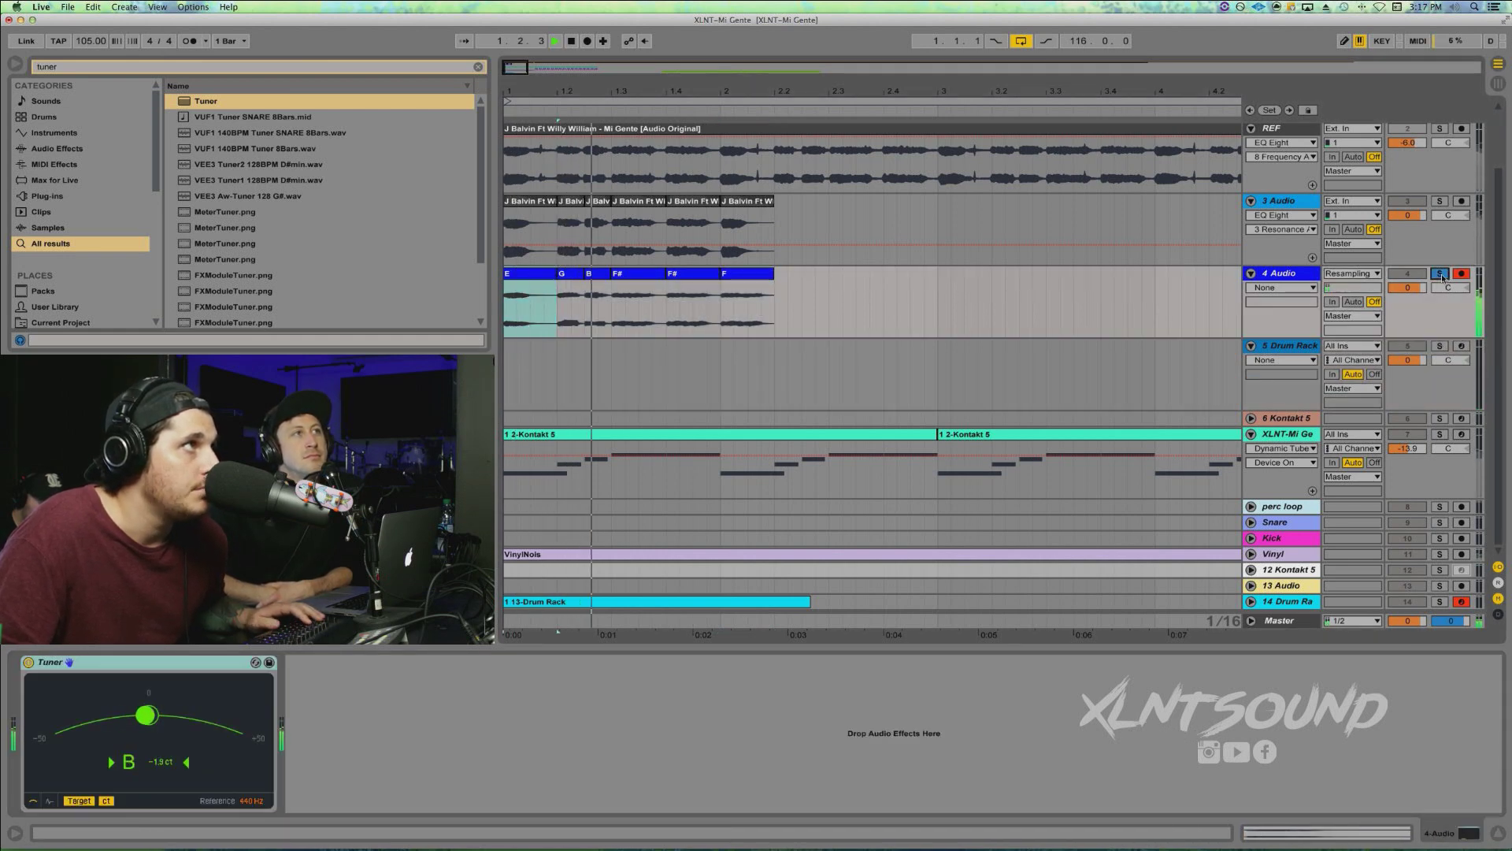
click(1440, 273)
click(710, 358)
key(space)
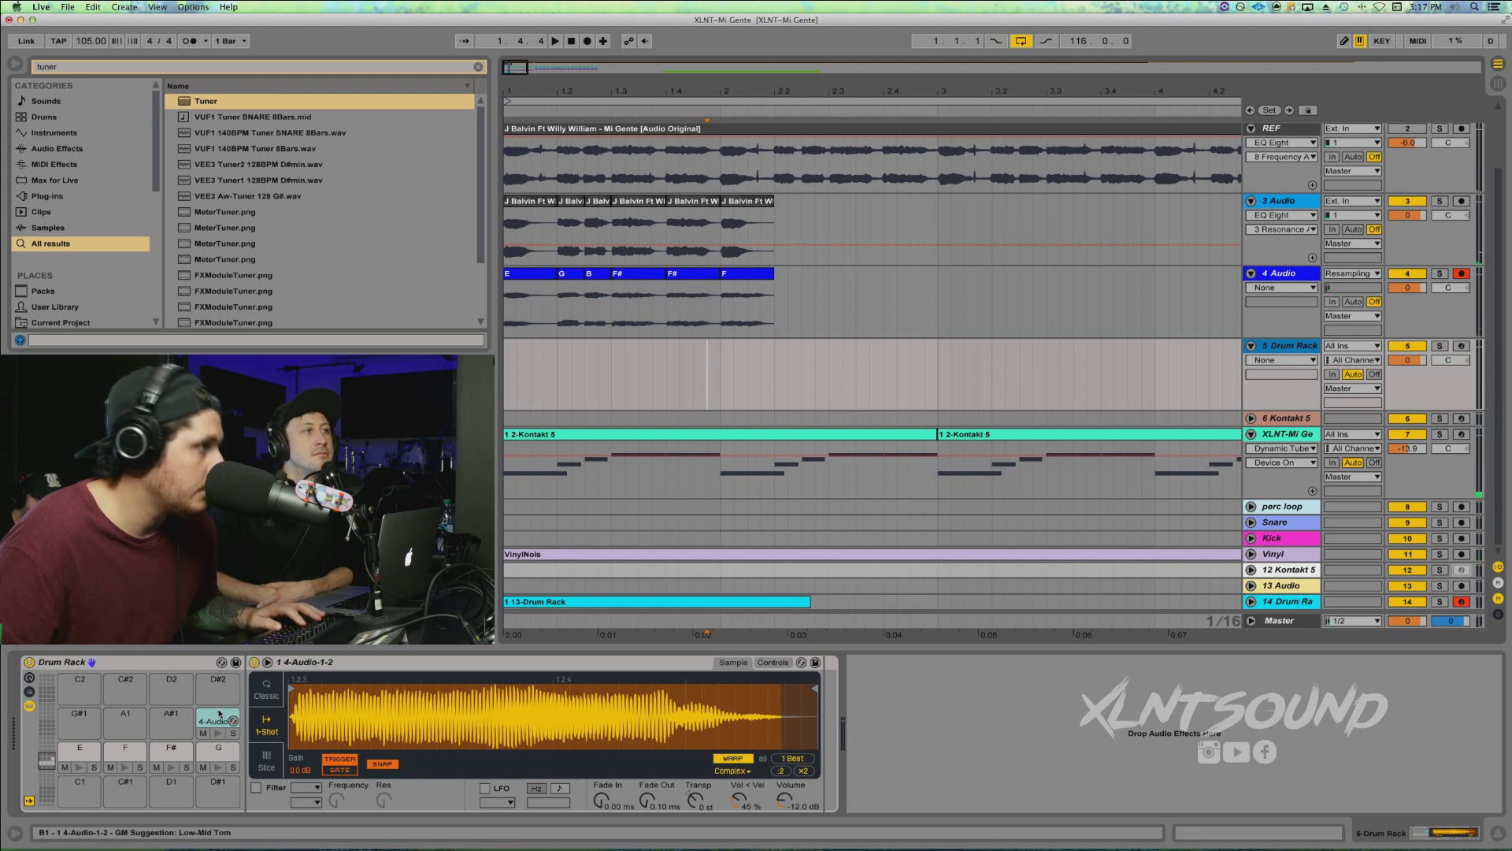
Rename the chop on the Drum Rack's B1 pad as B
key(super+r)
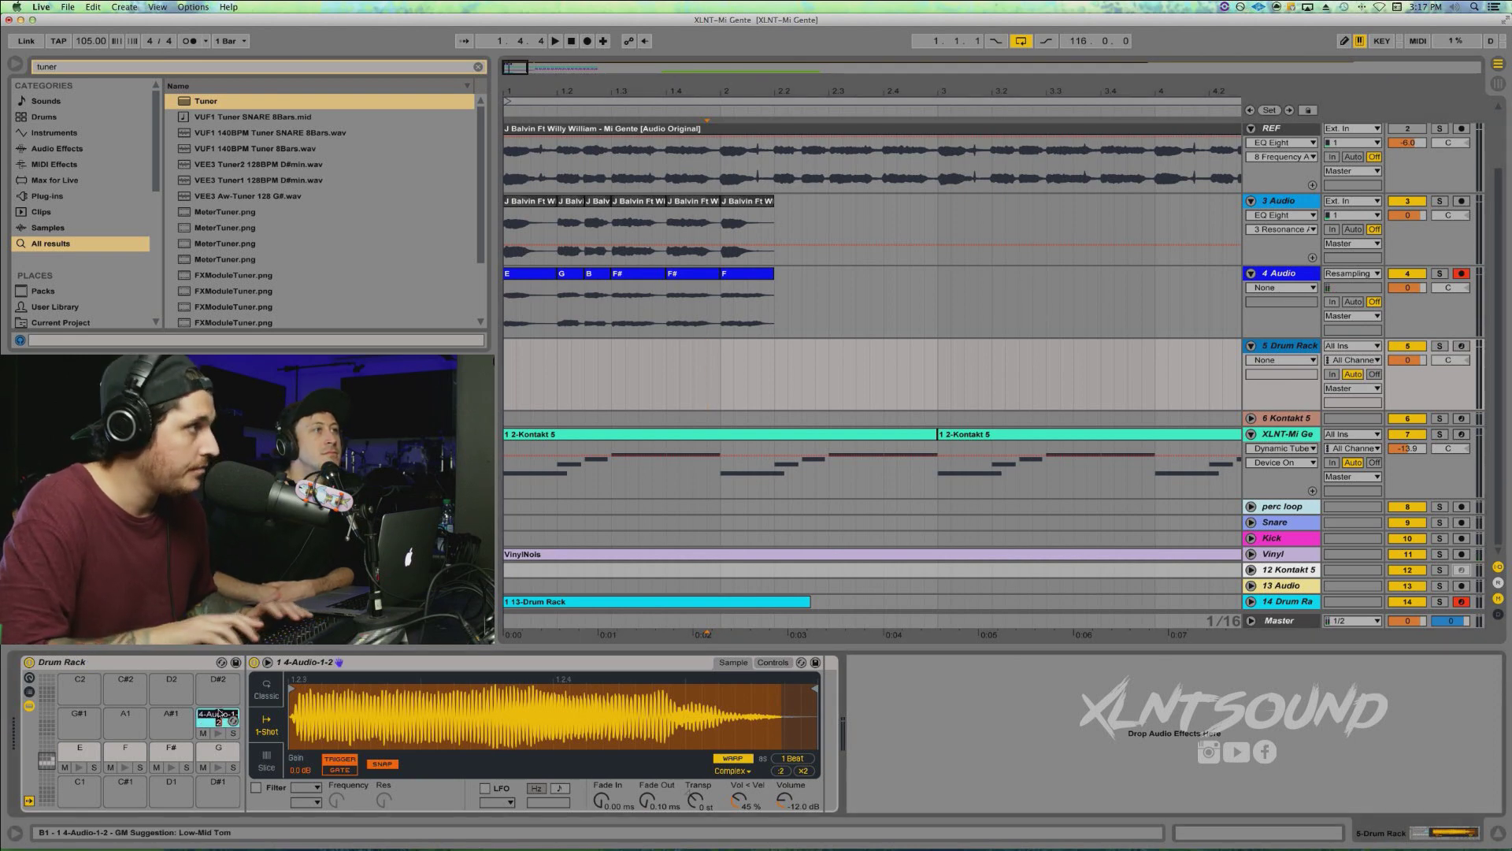
text(B)
key(Return)
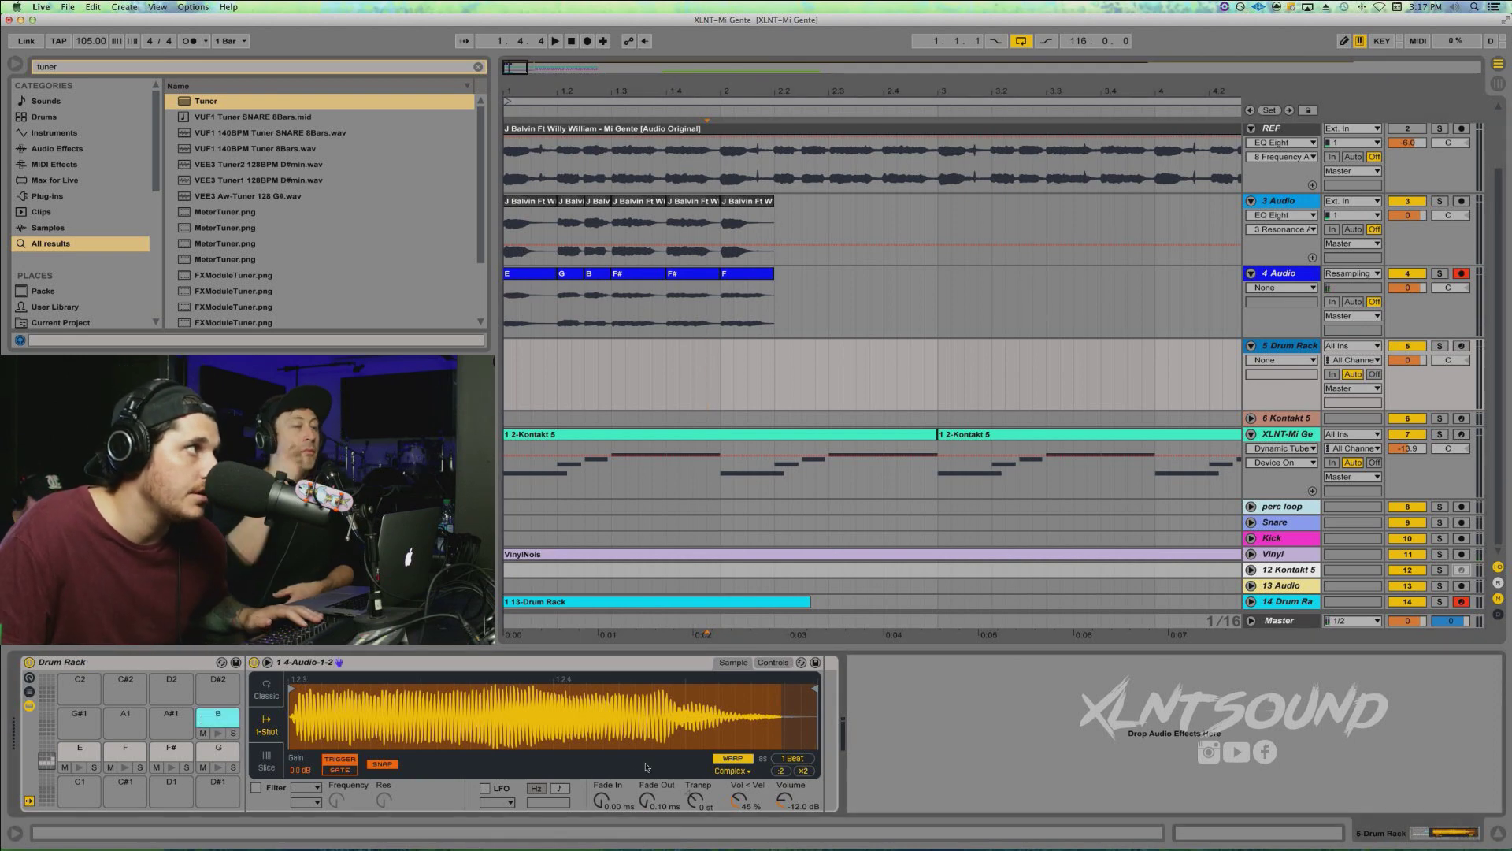
Play the arrangement briefly, and solo and record-arm the 5 Drum Rack track
key(space)
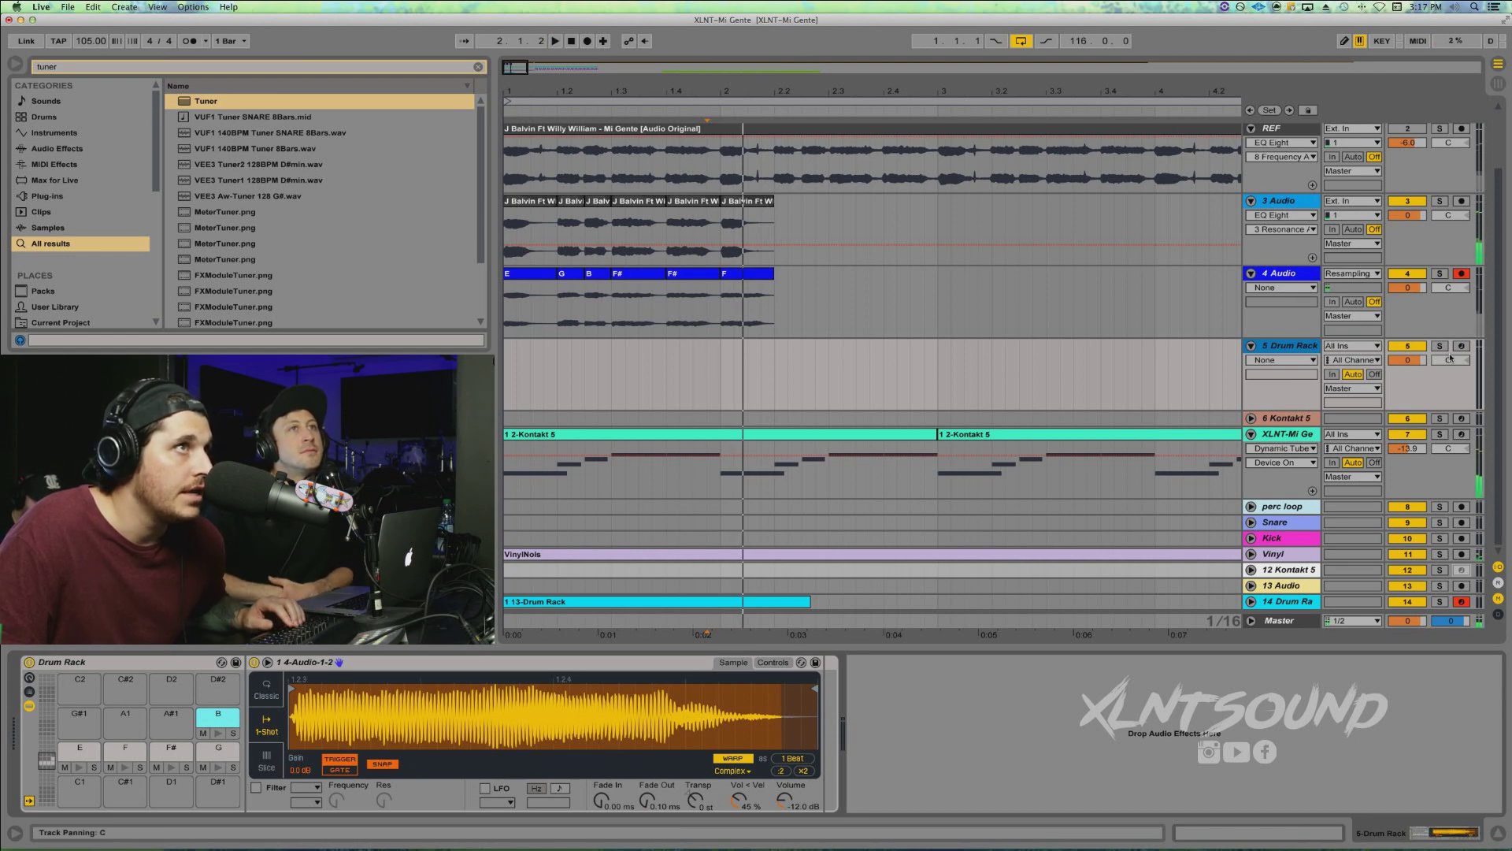
click(1440, 346)
click(1462, 346)
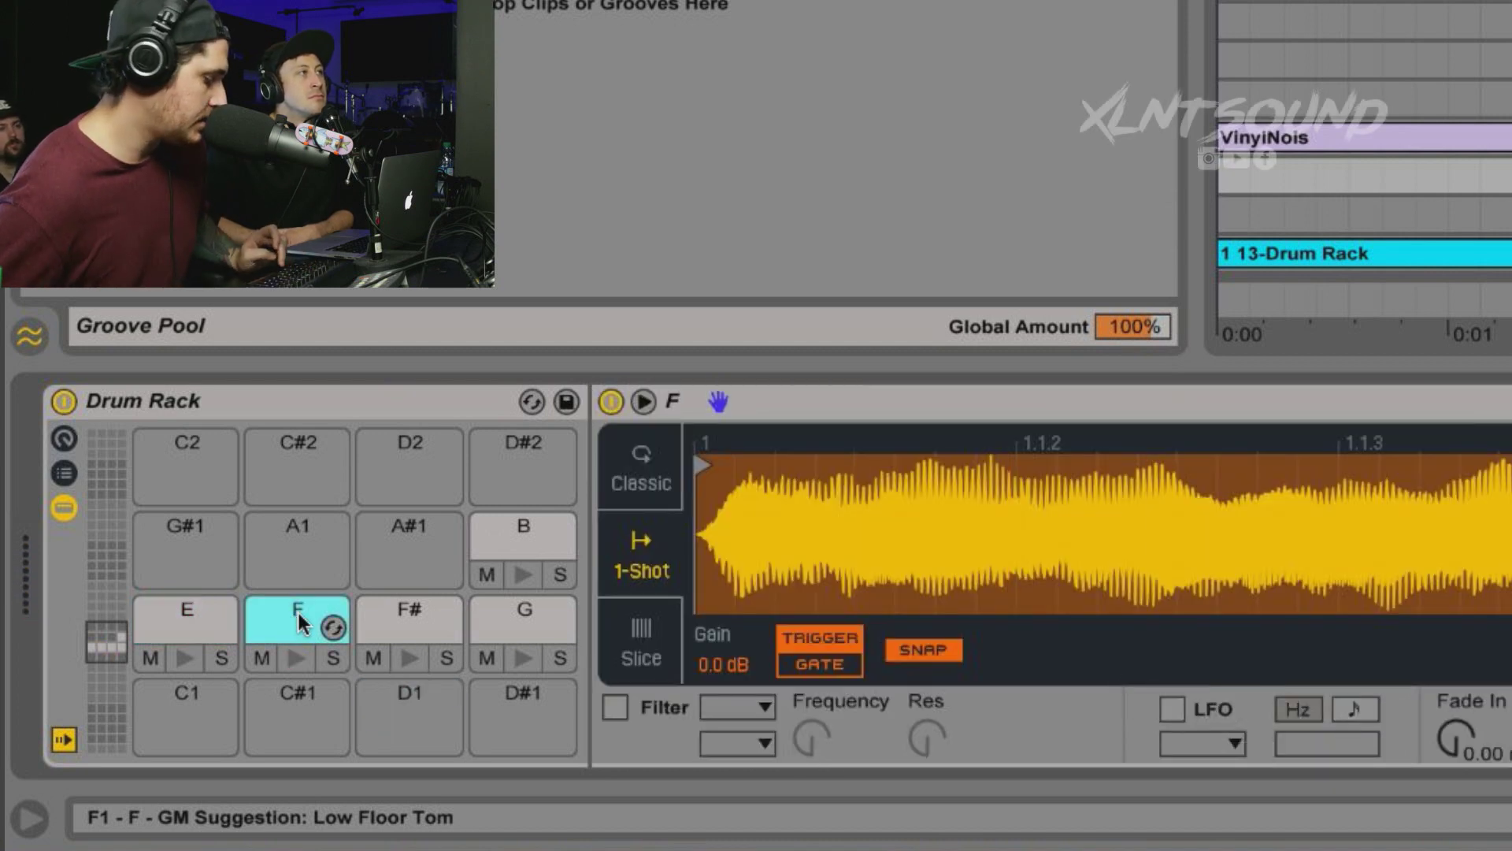
Copy the F chop onto the A1 pad and trigger the Drum Rack pads to test how they play
drag(296, 608, 298, 569)
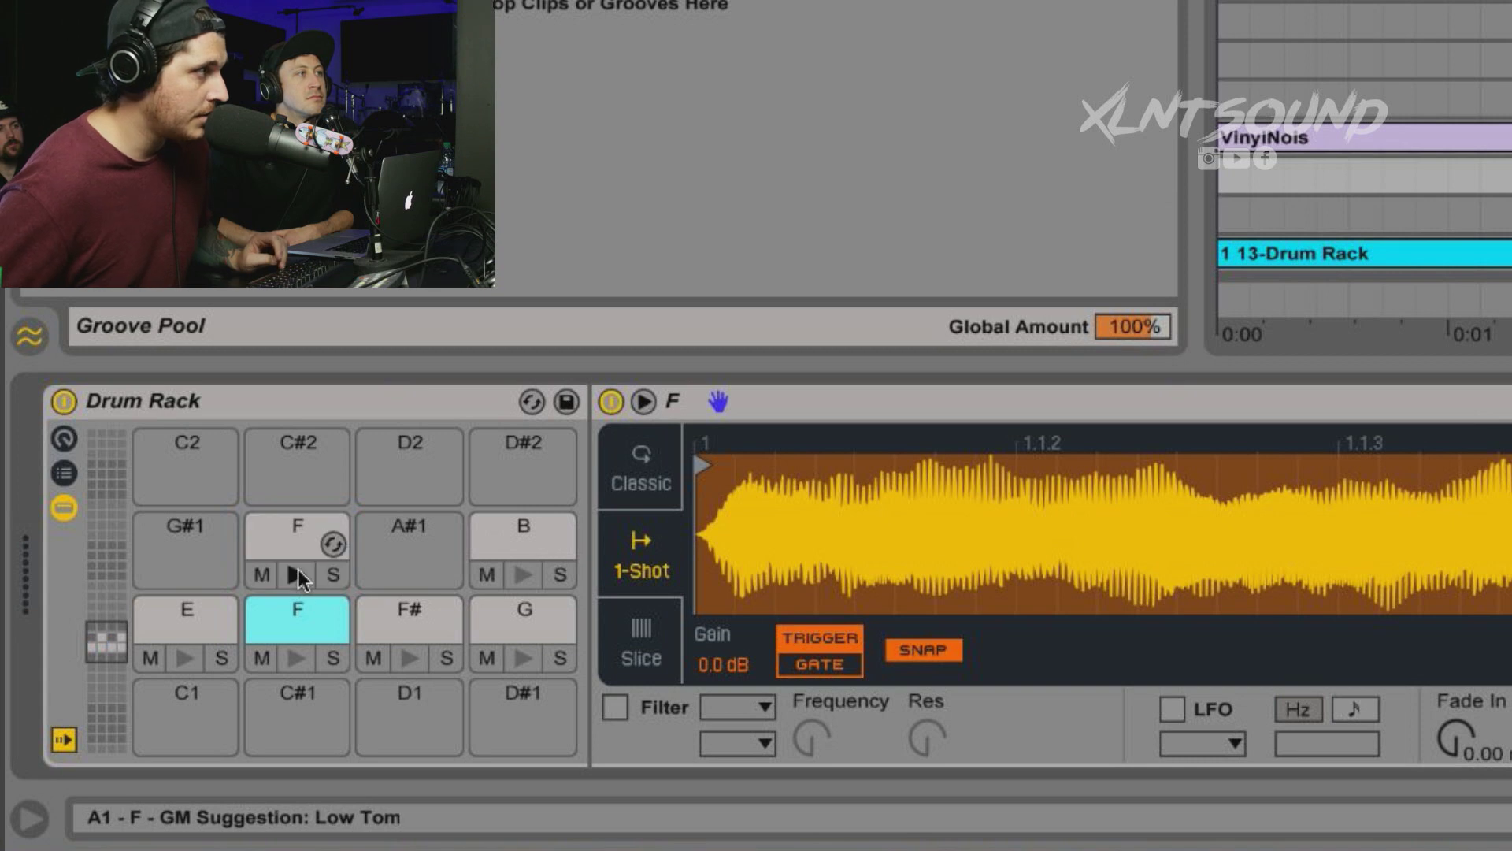
click(305, 535)
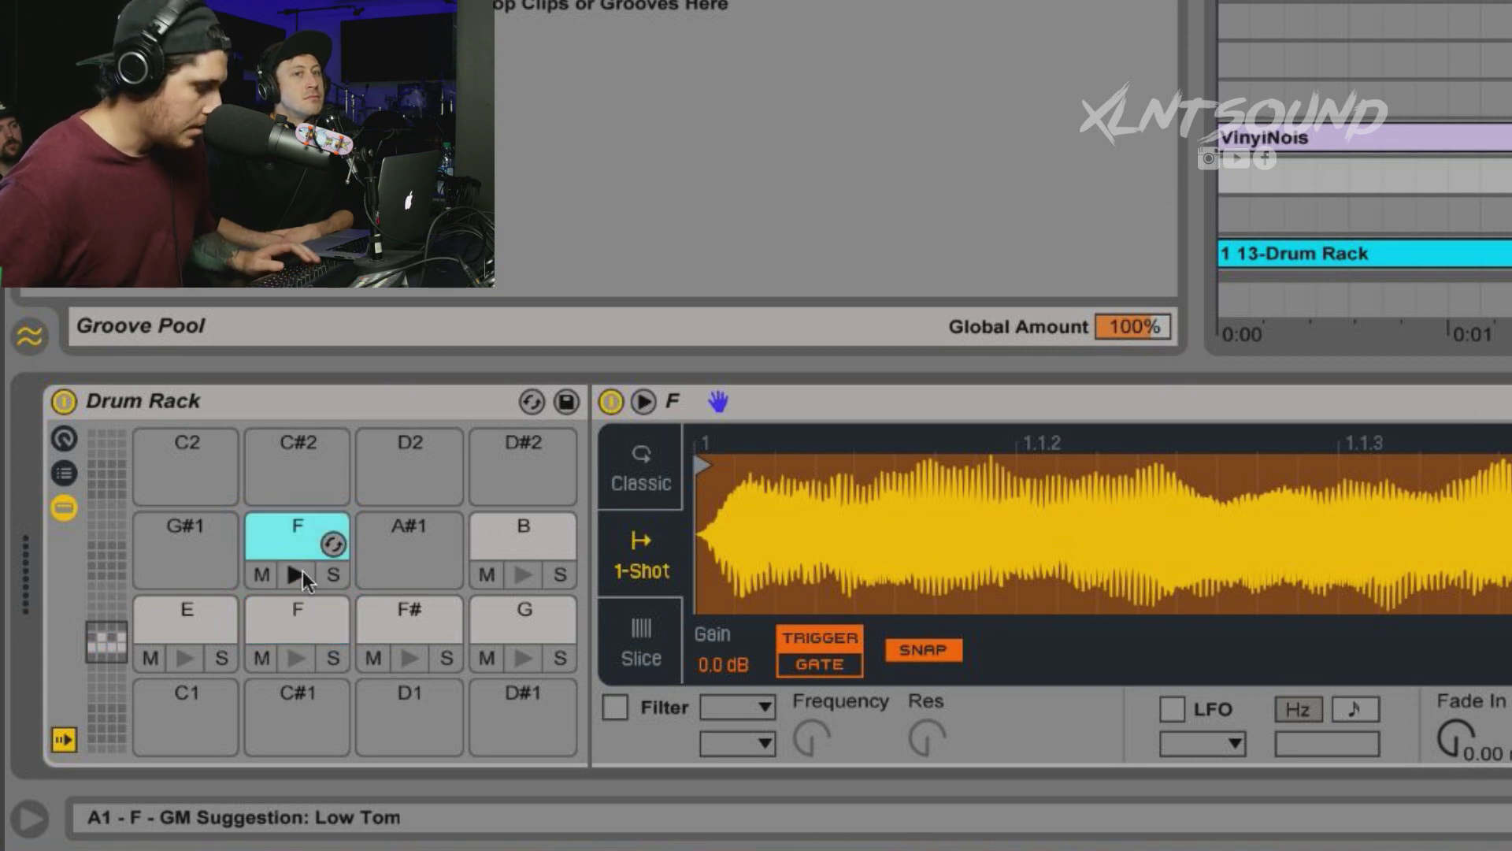
key(e)
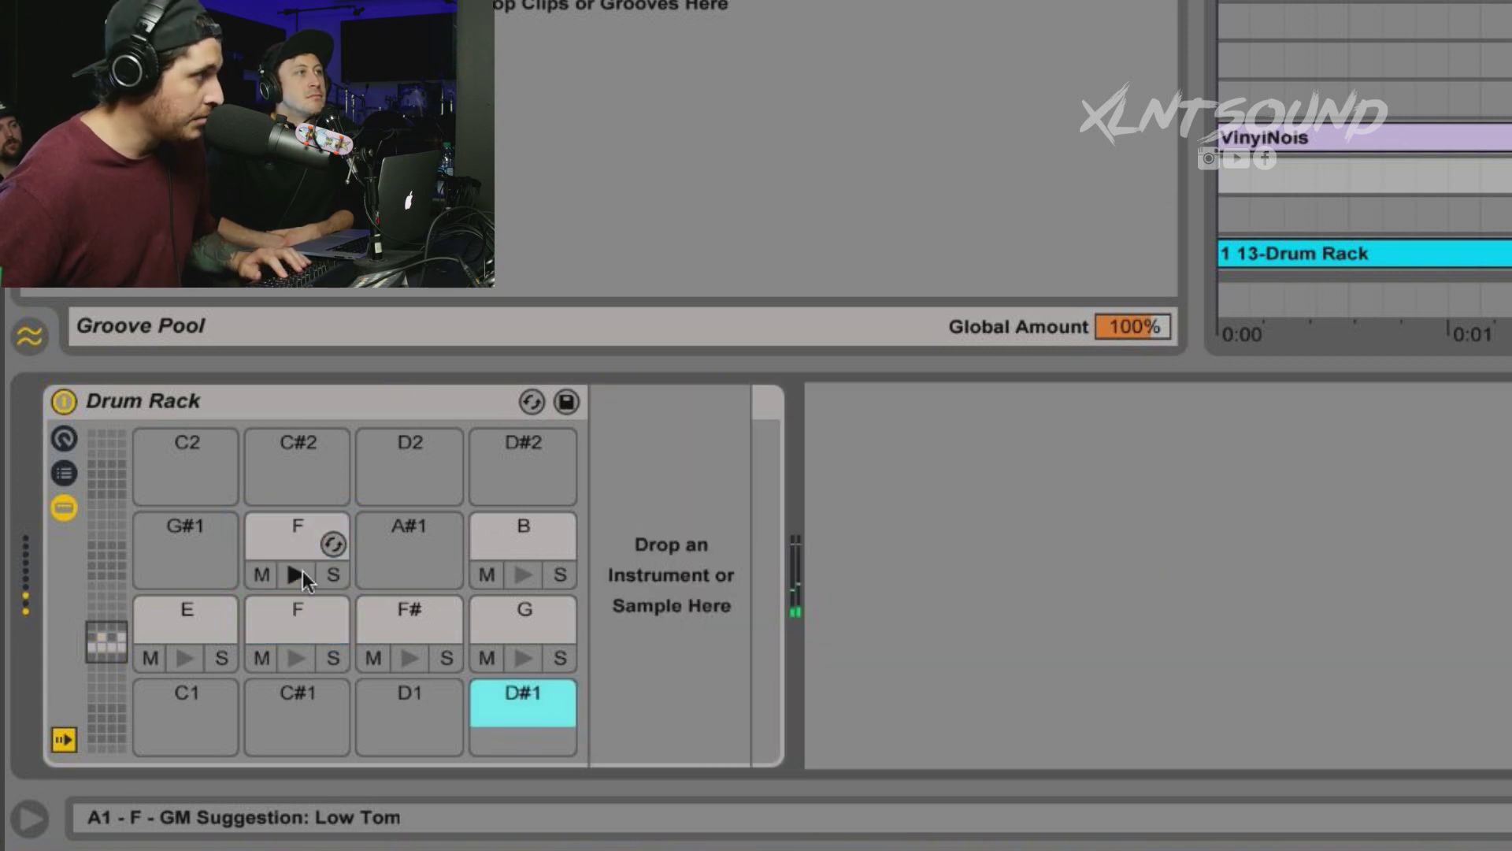
key(g)
key(h)
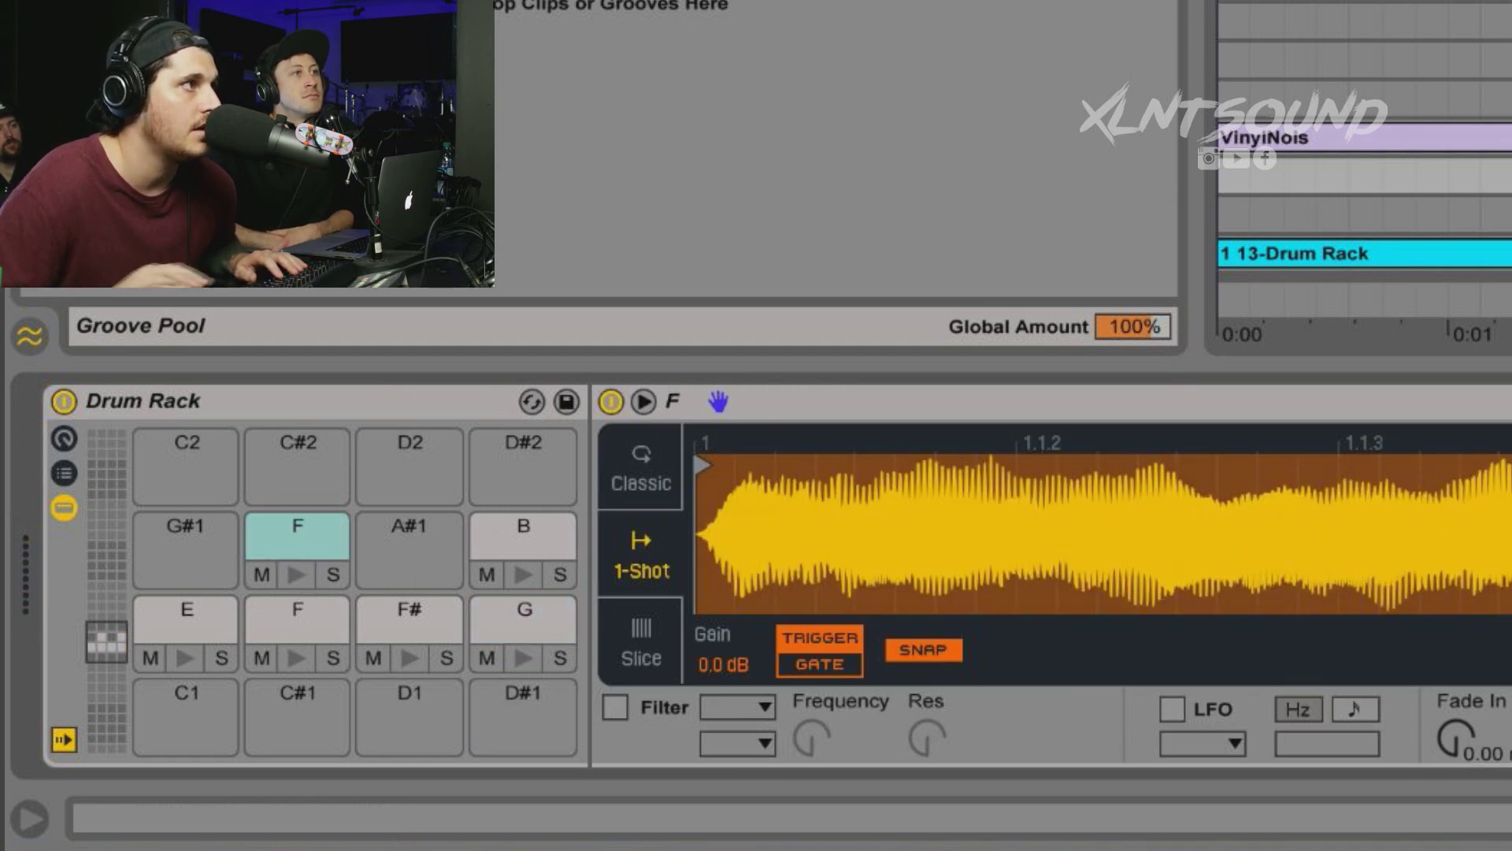
key(h)
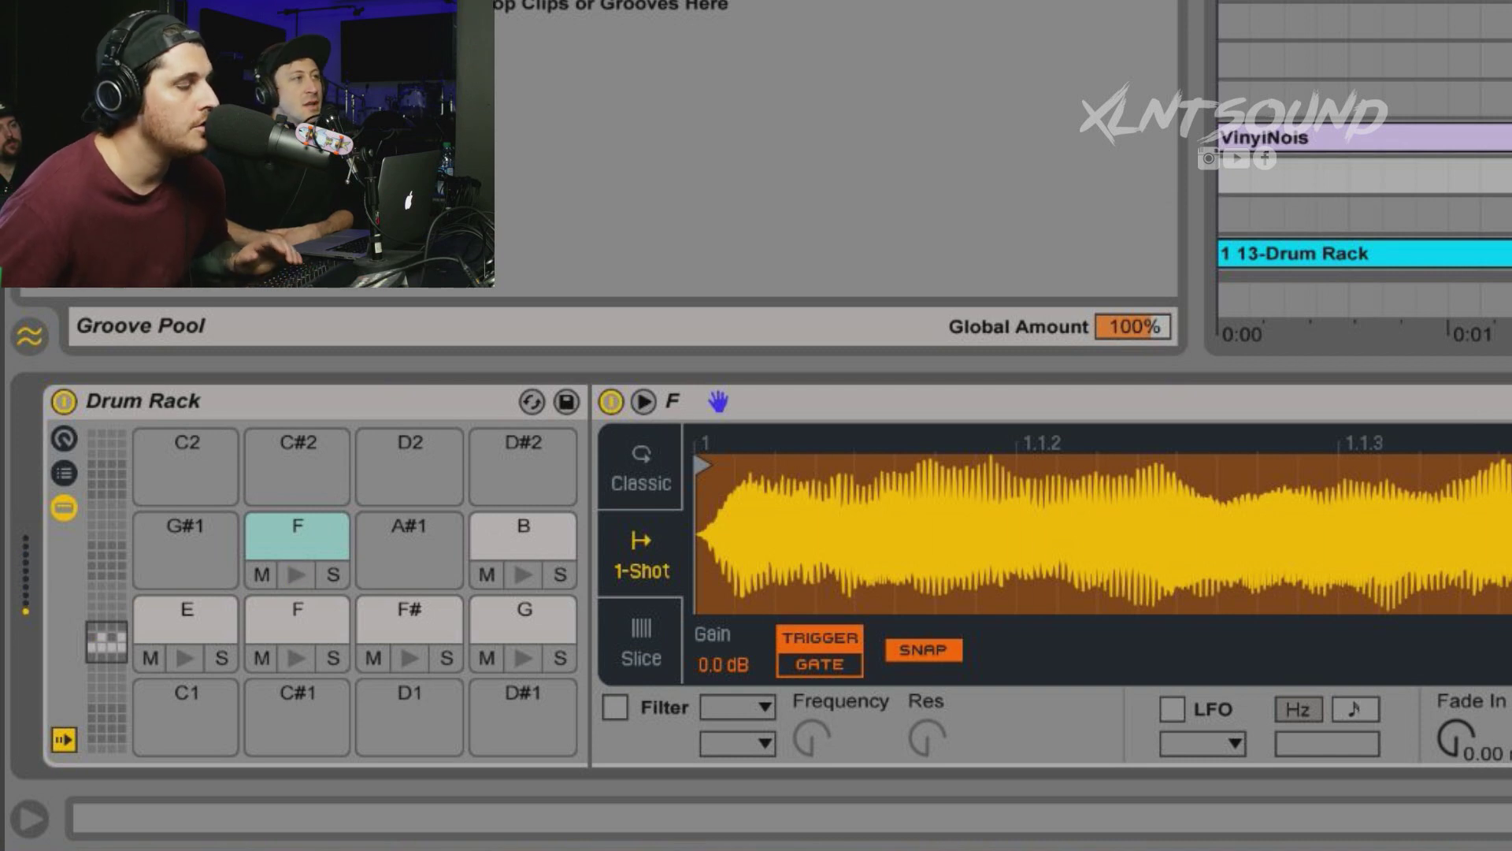
key(d)
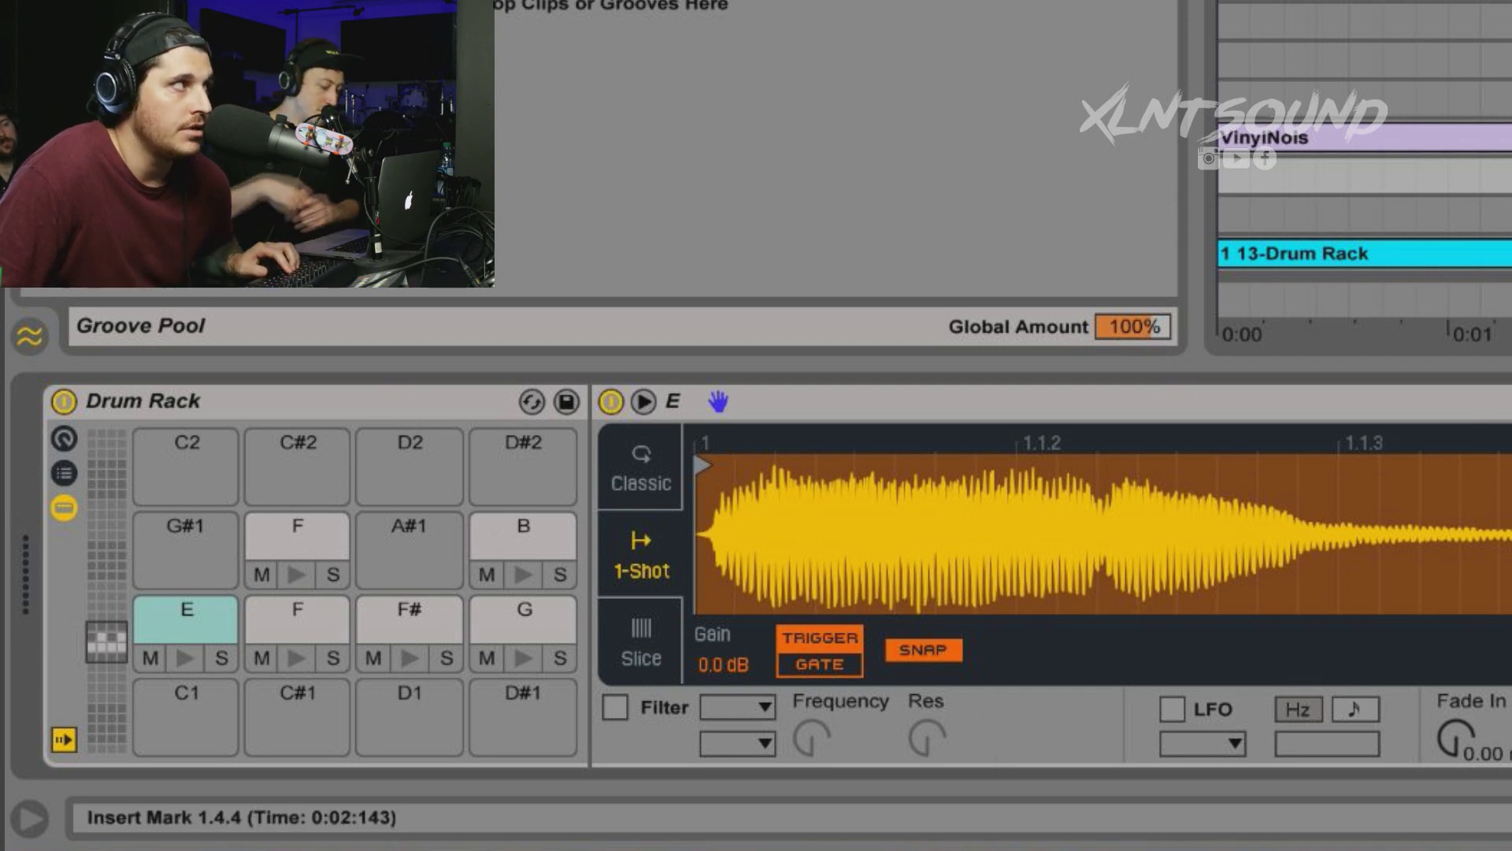
Delete the copied F chop from the A1 pad
right_click(303, 544)
click(329, 580)
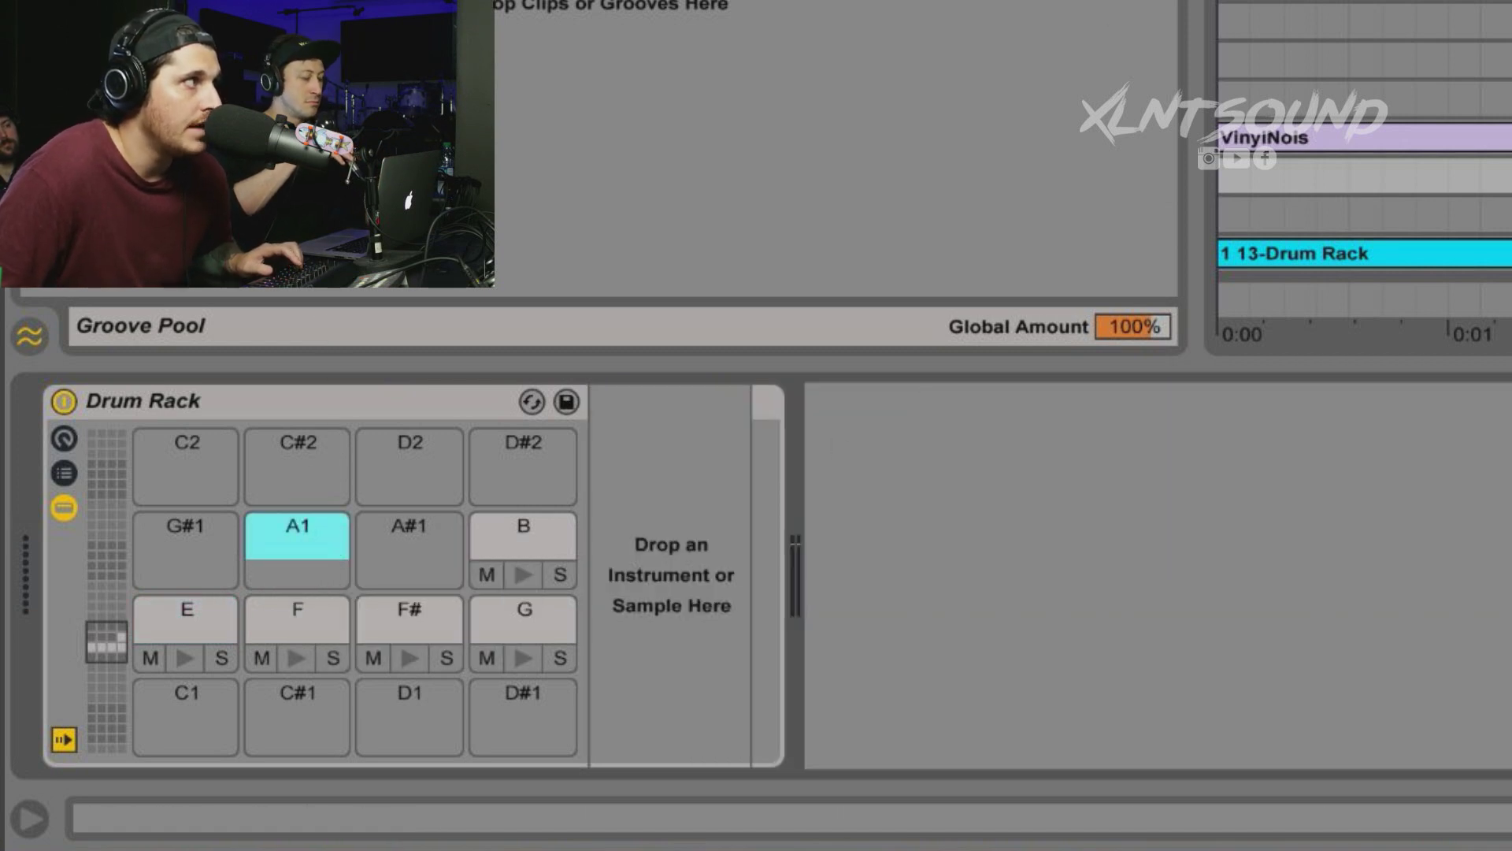
Move the E, F, F# and G chops to pads C1, C#1, D1 and D#1, and the B chop to E1
drag(221, 628, 204, 716)
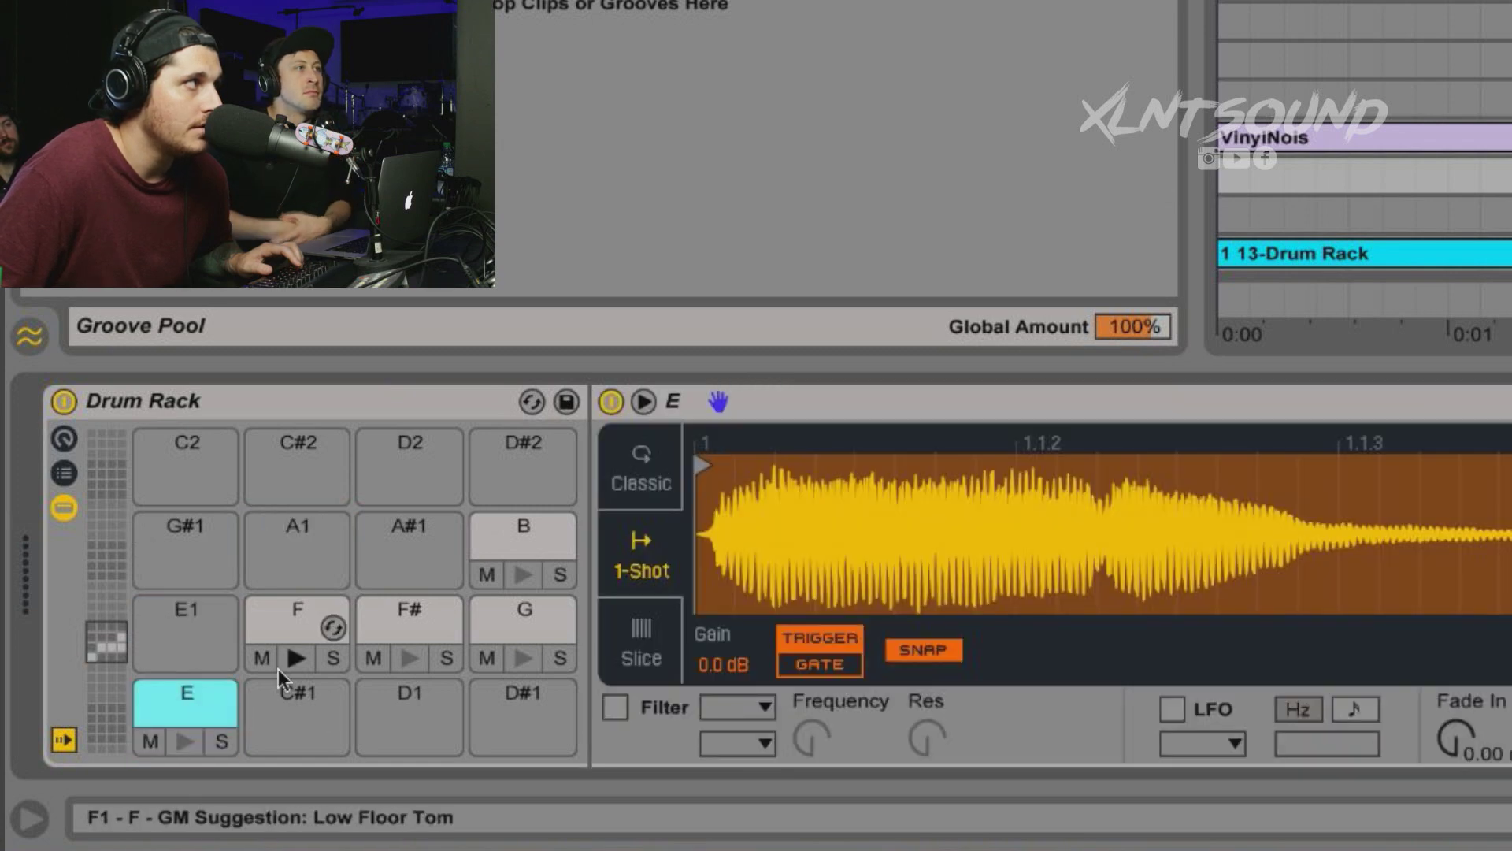
click(284, 638)
drag(276, 656, 287, 709)
drag(361, 655, 417, 713)
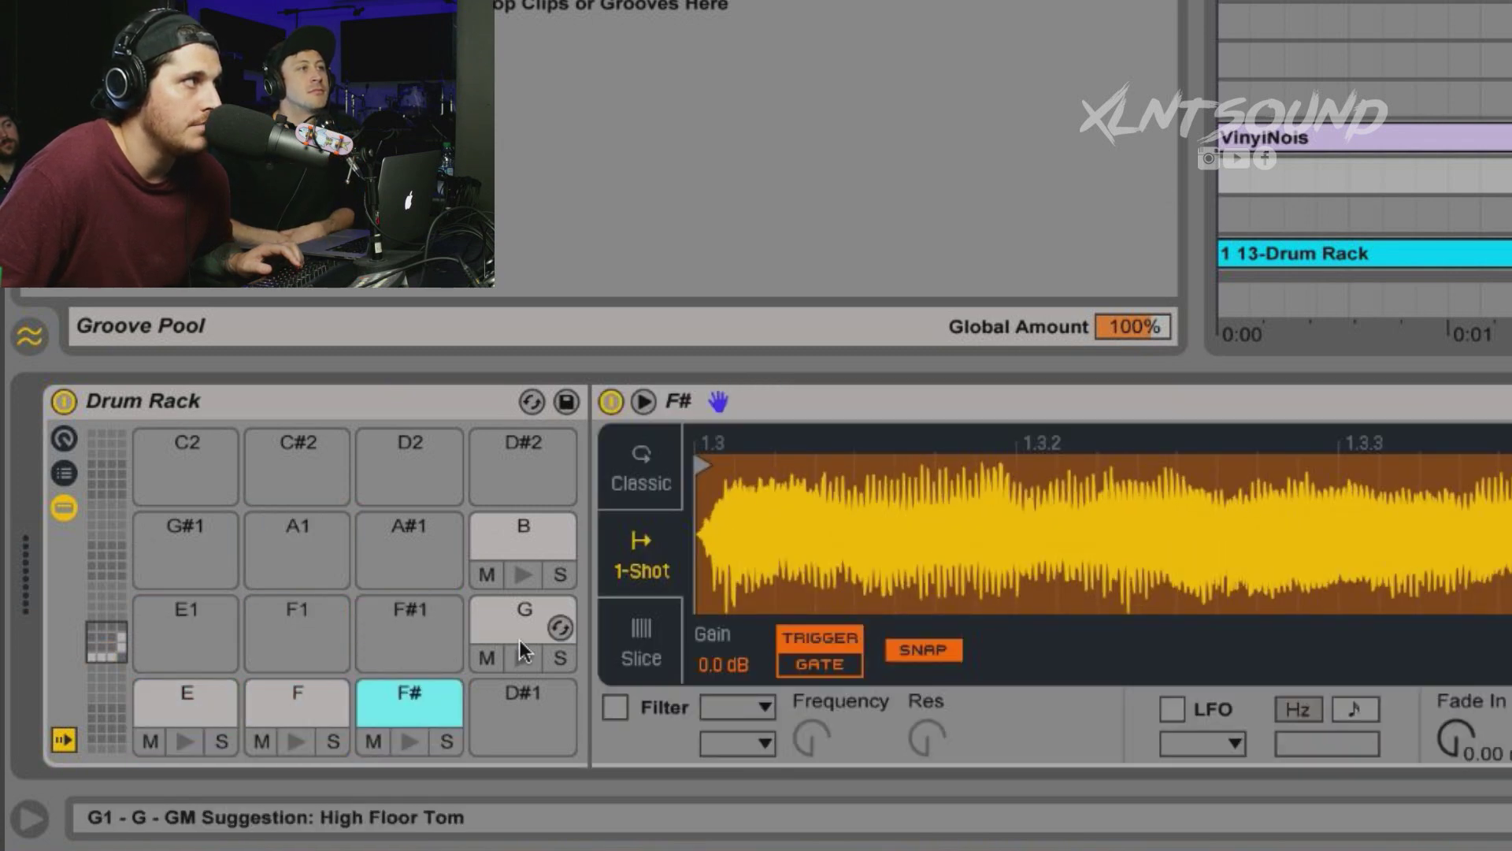
drag(526, 634, 526, 701)
drag(516, 544, 171, 666)
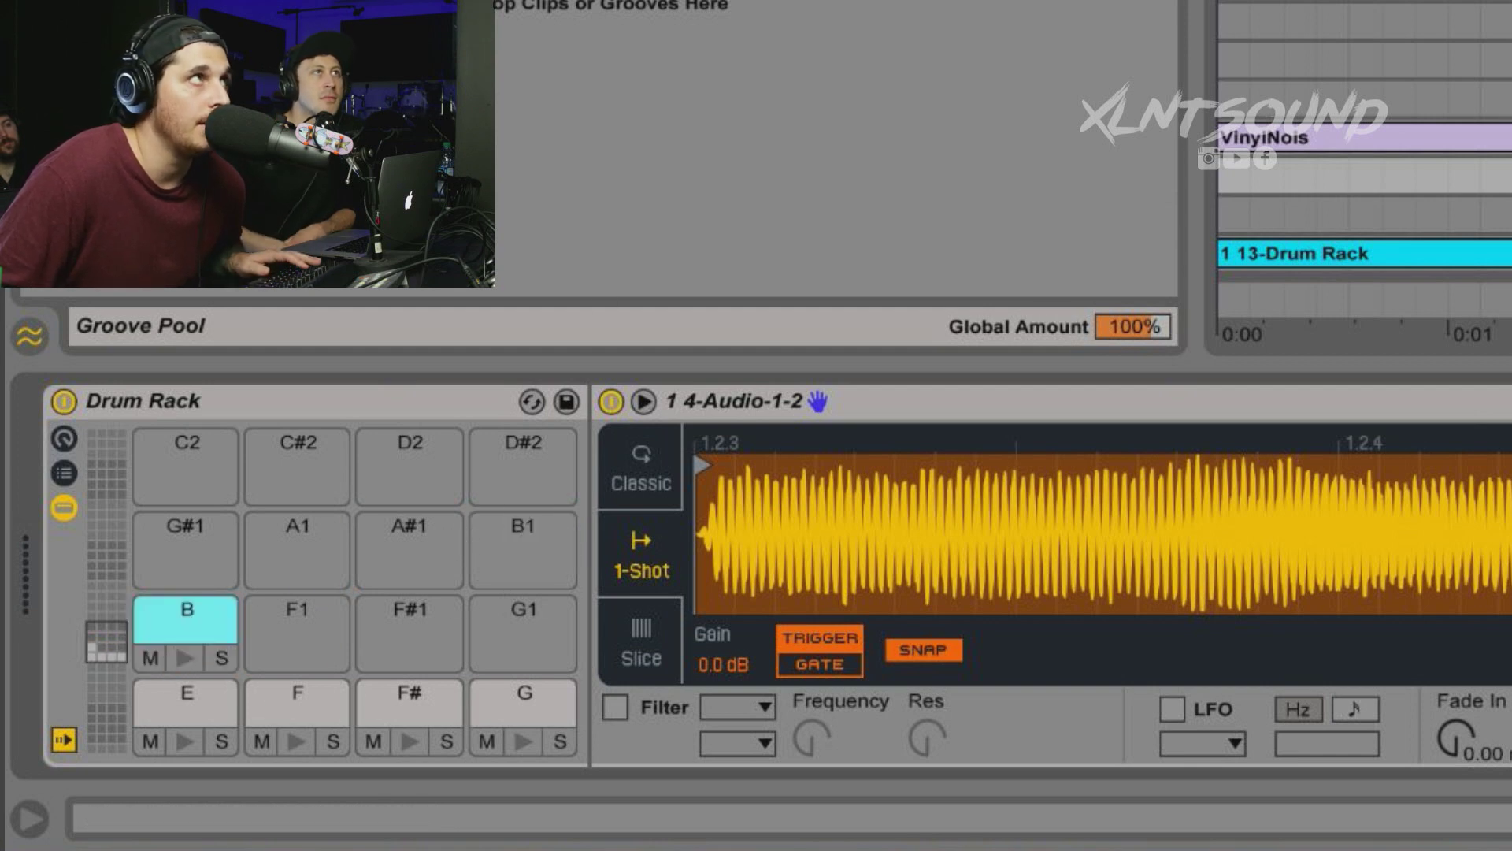
Play the F# chop from its D1 pad to test the rearranged Drum Rack layout
click(1508, 325)
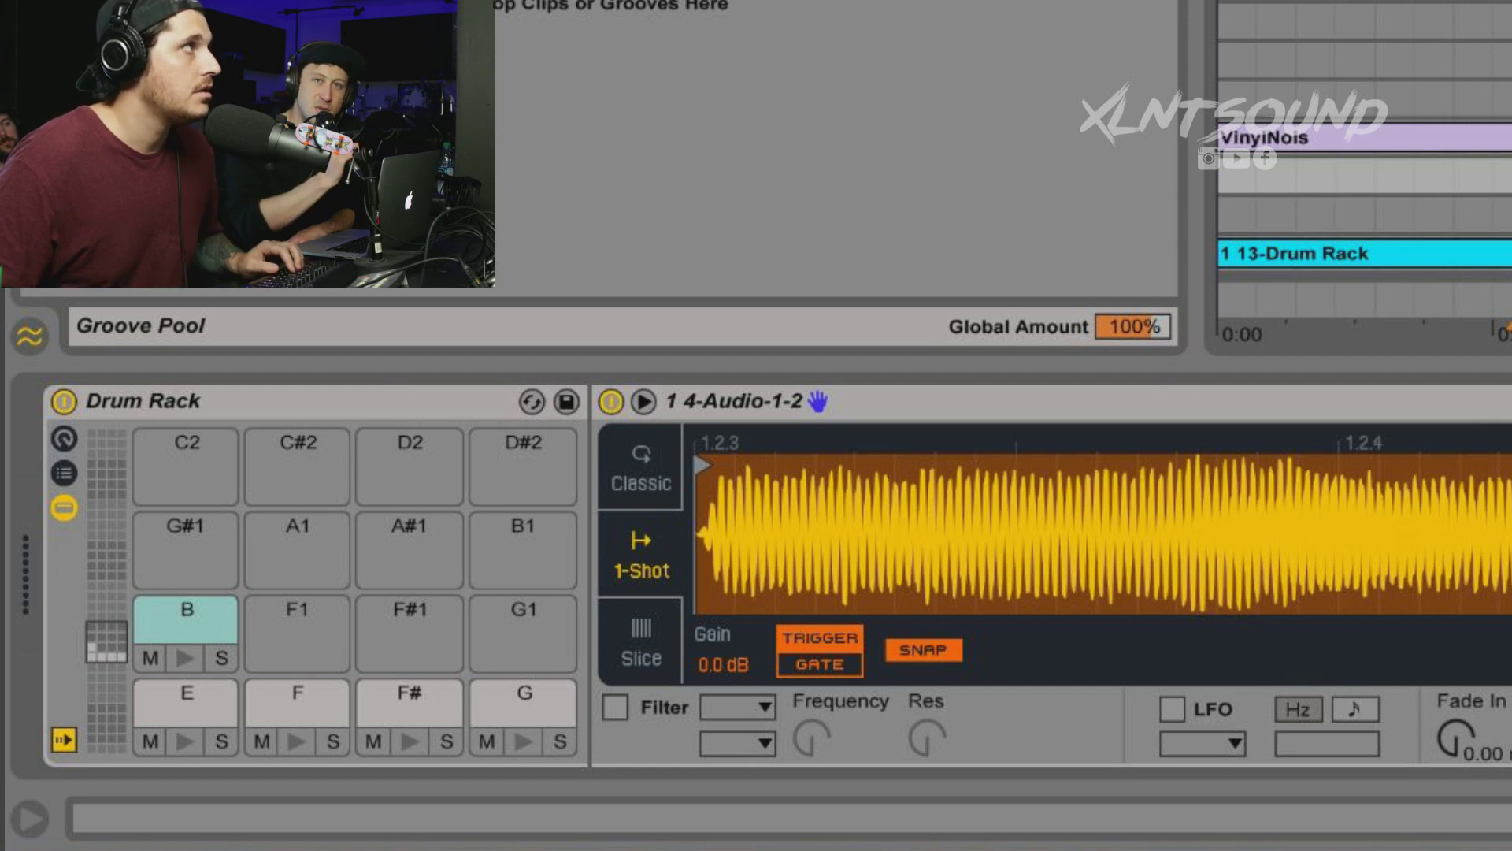
key(s)
key(s)
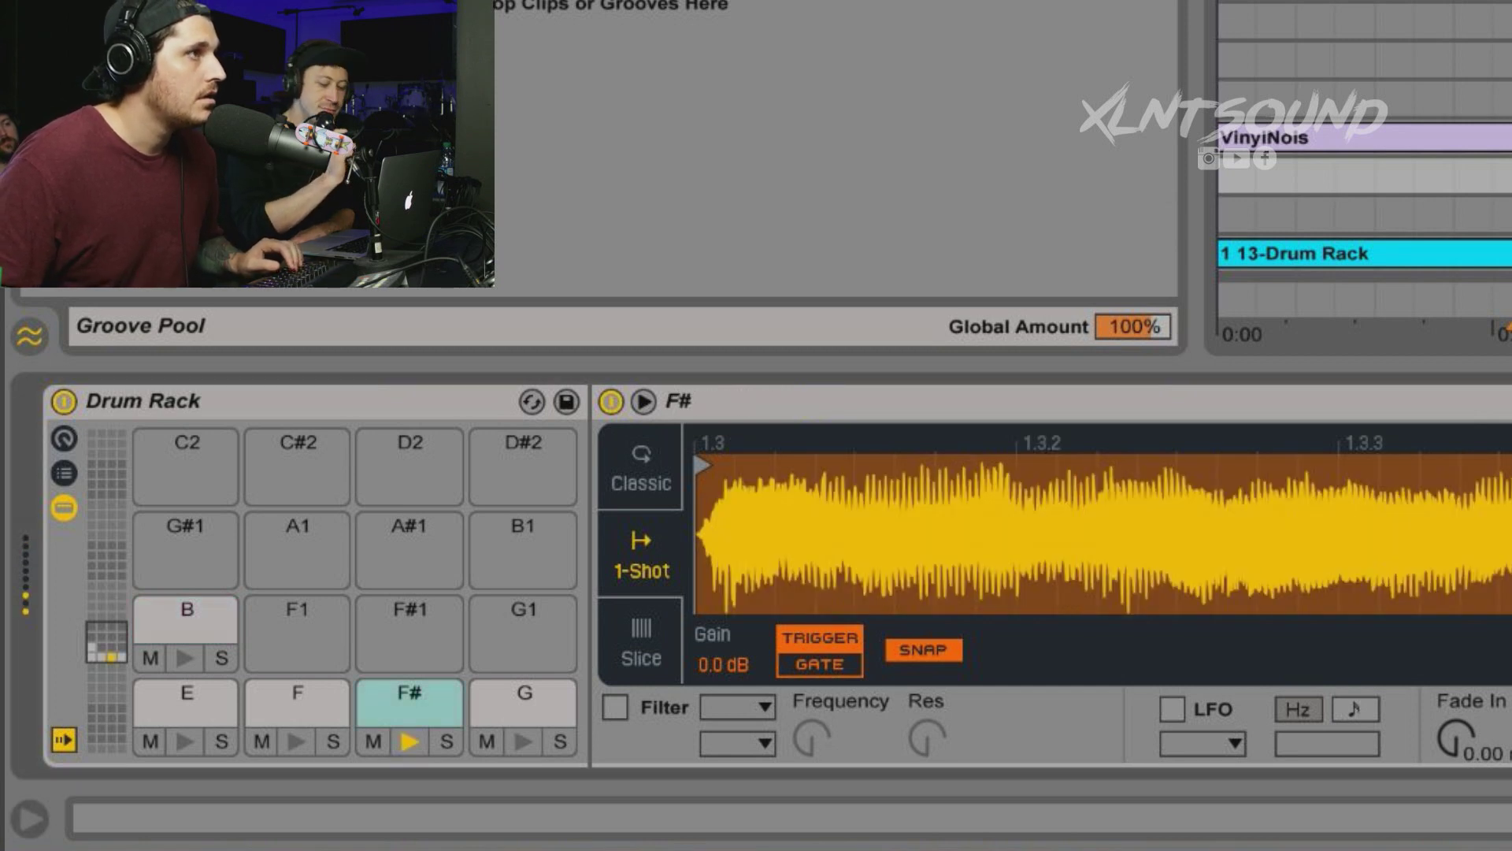
Trim the end of the F# chop to about 1.3.4 in its sample and set its Fade Out to 24.4 ms
key(s)
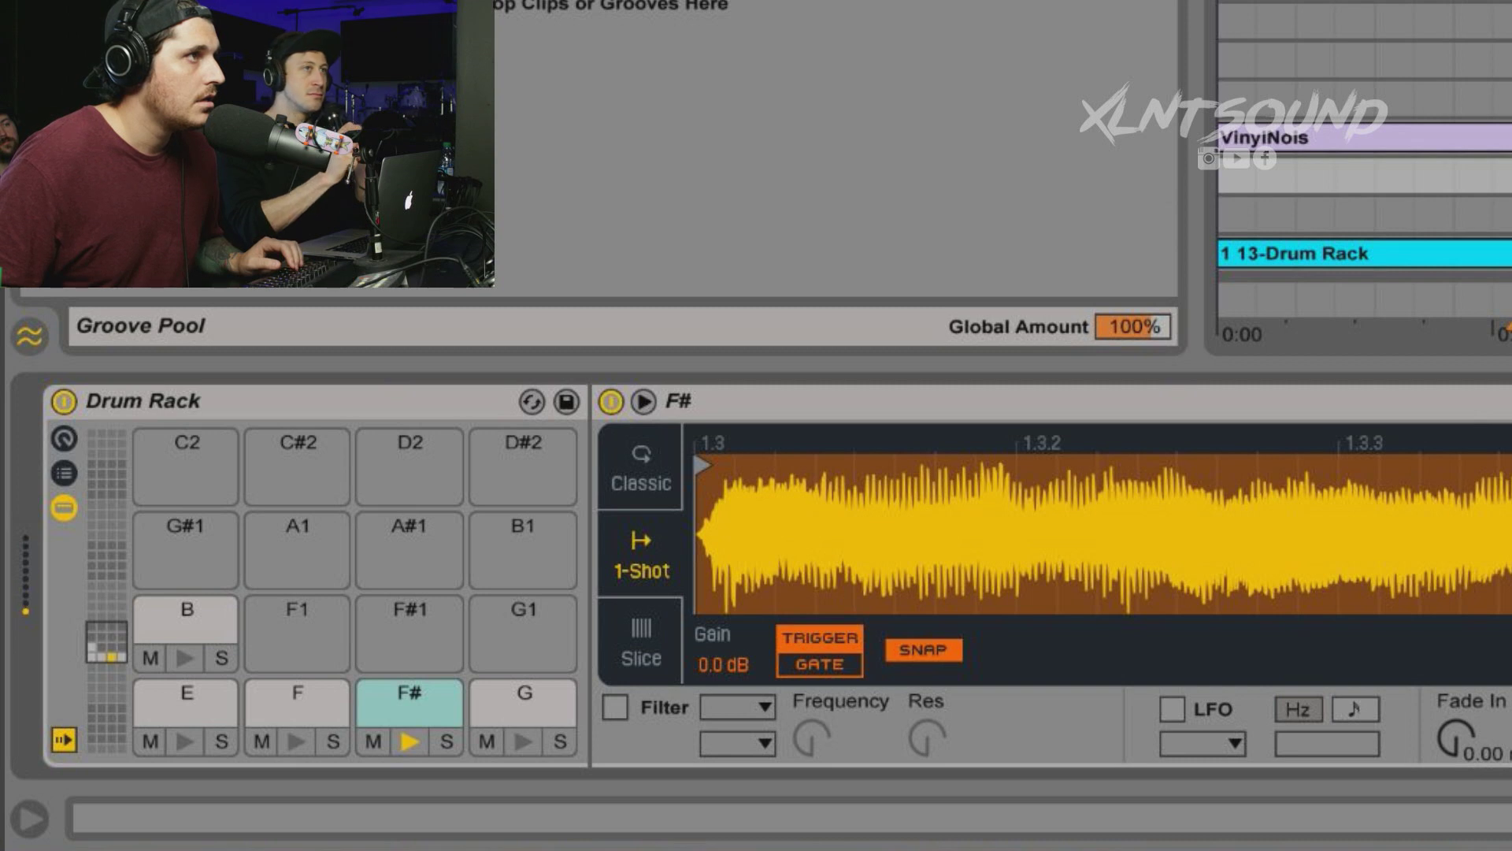
key(s)
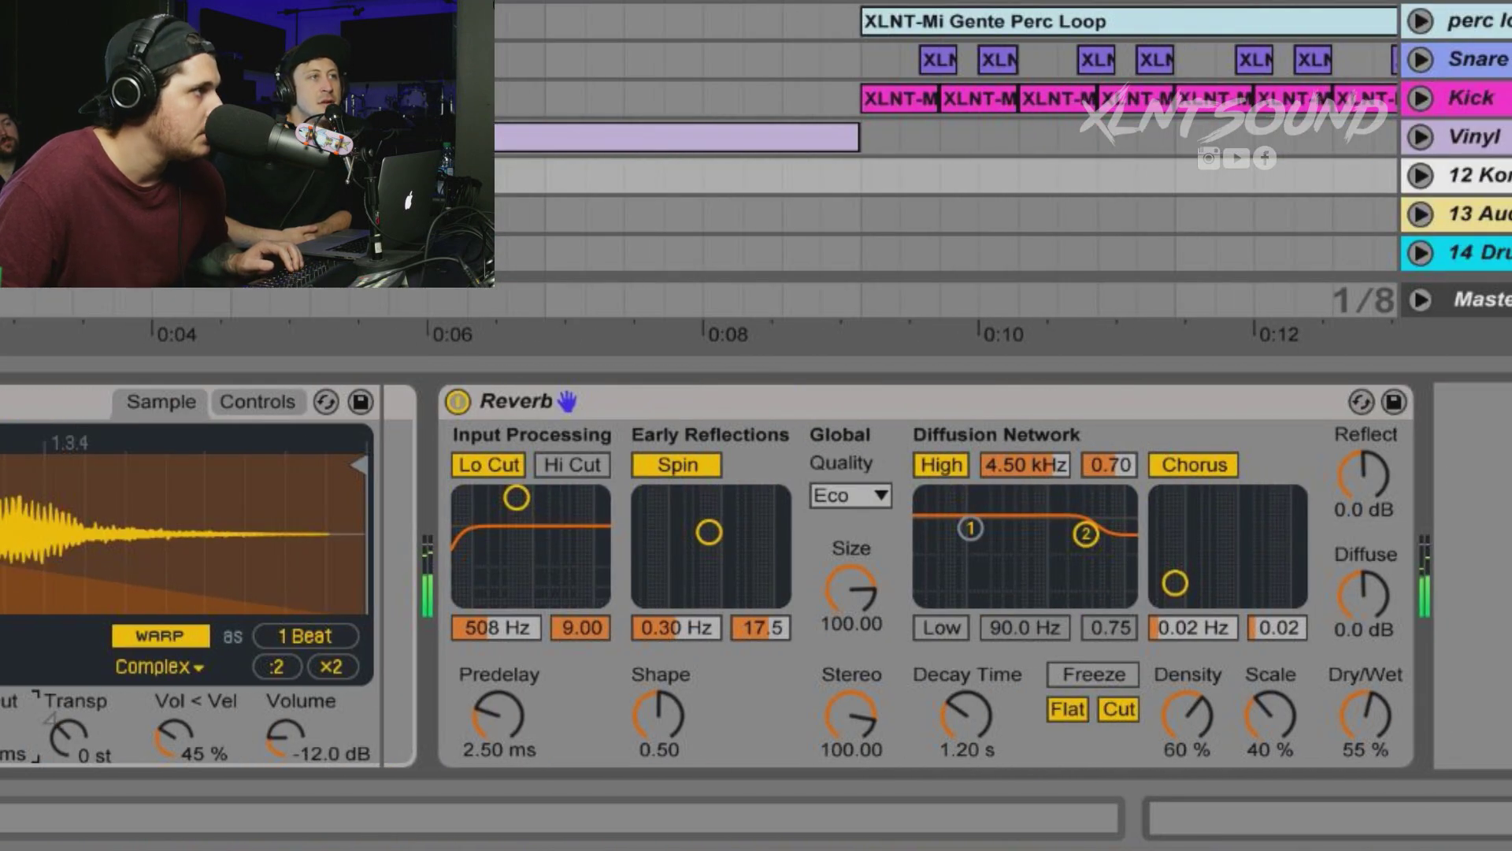
scroll(756, 575, right, 10)
scroll(757, 575, left, 10)
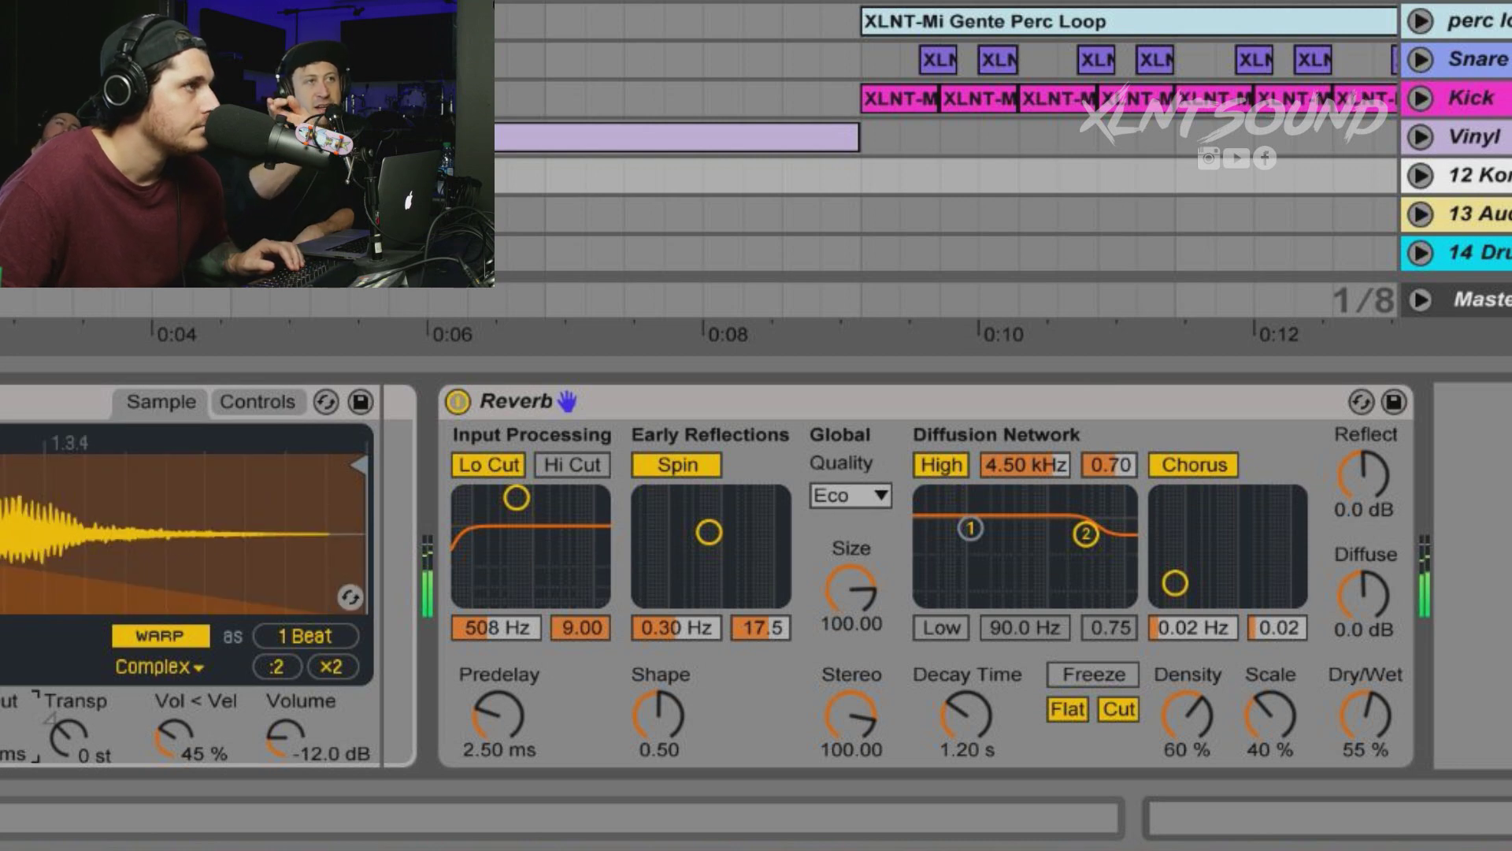
click(69, 575)
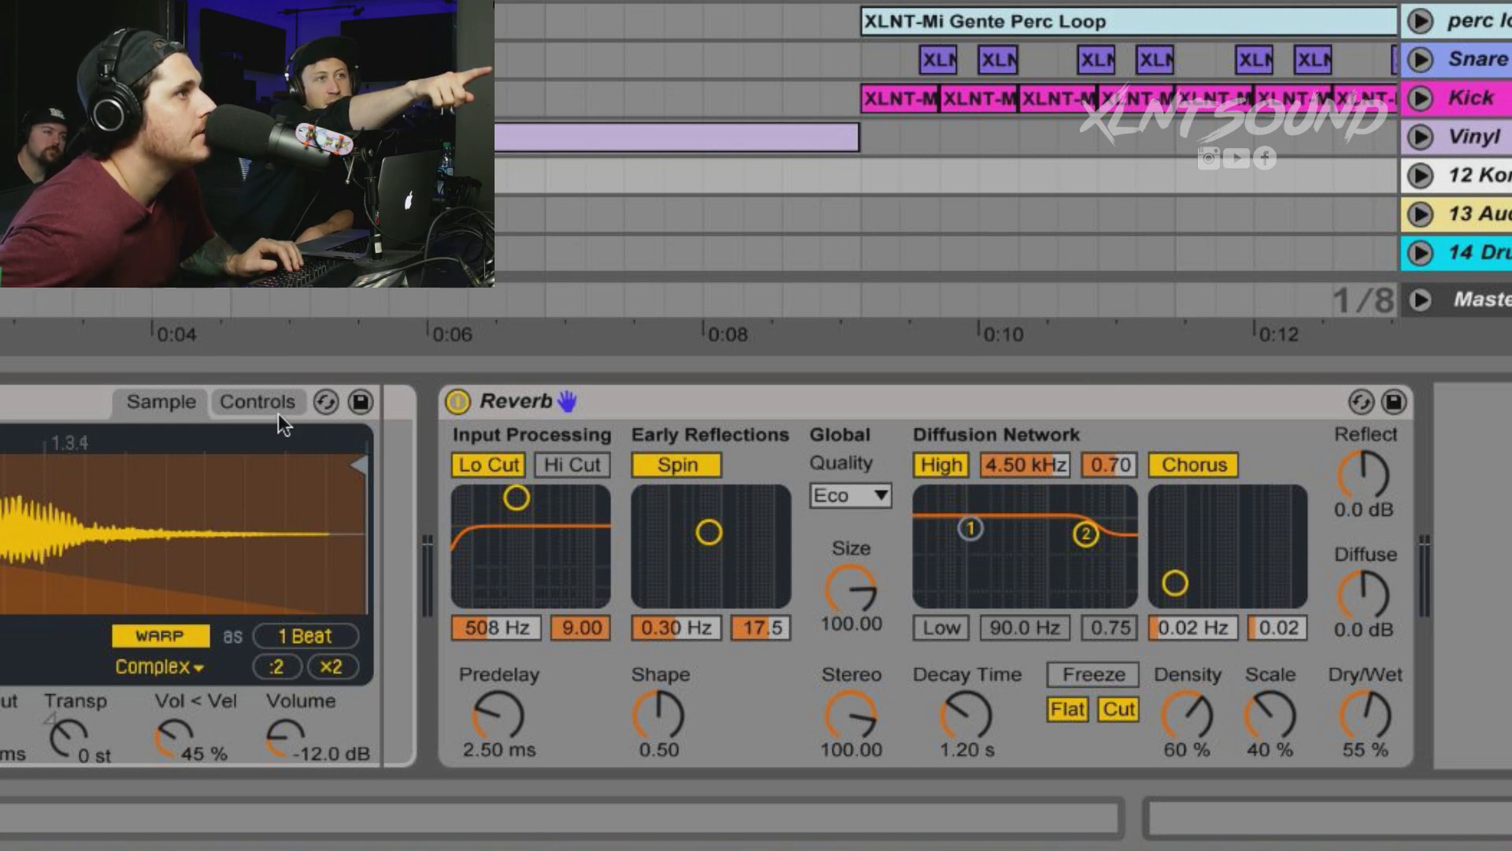
drag(358, 467, 75, 471)
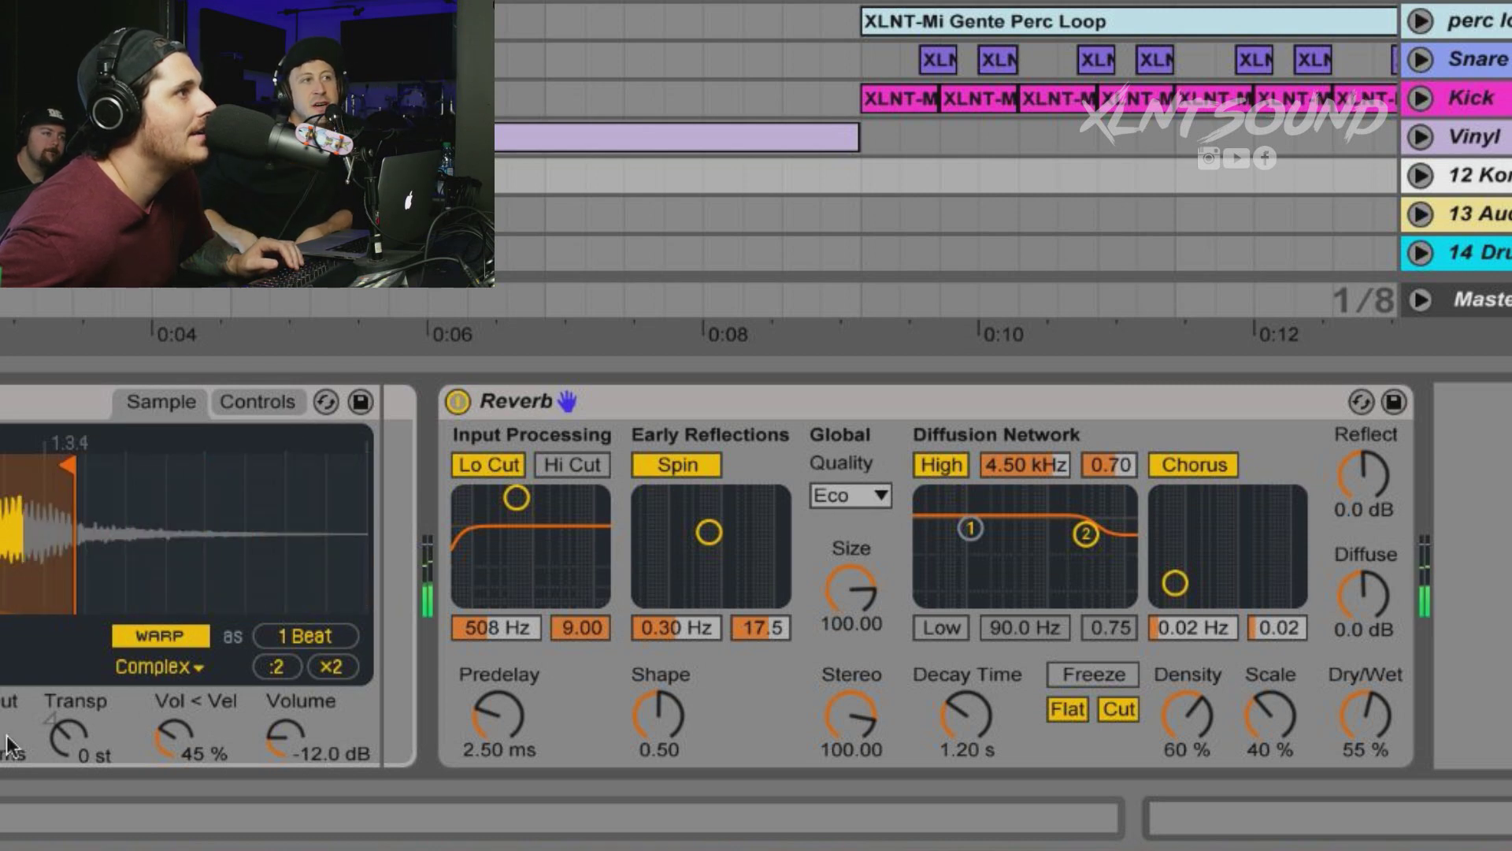
drag(256, 736, 256, 784)
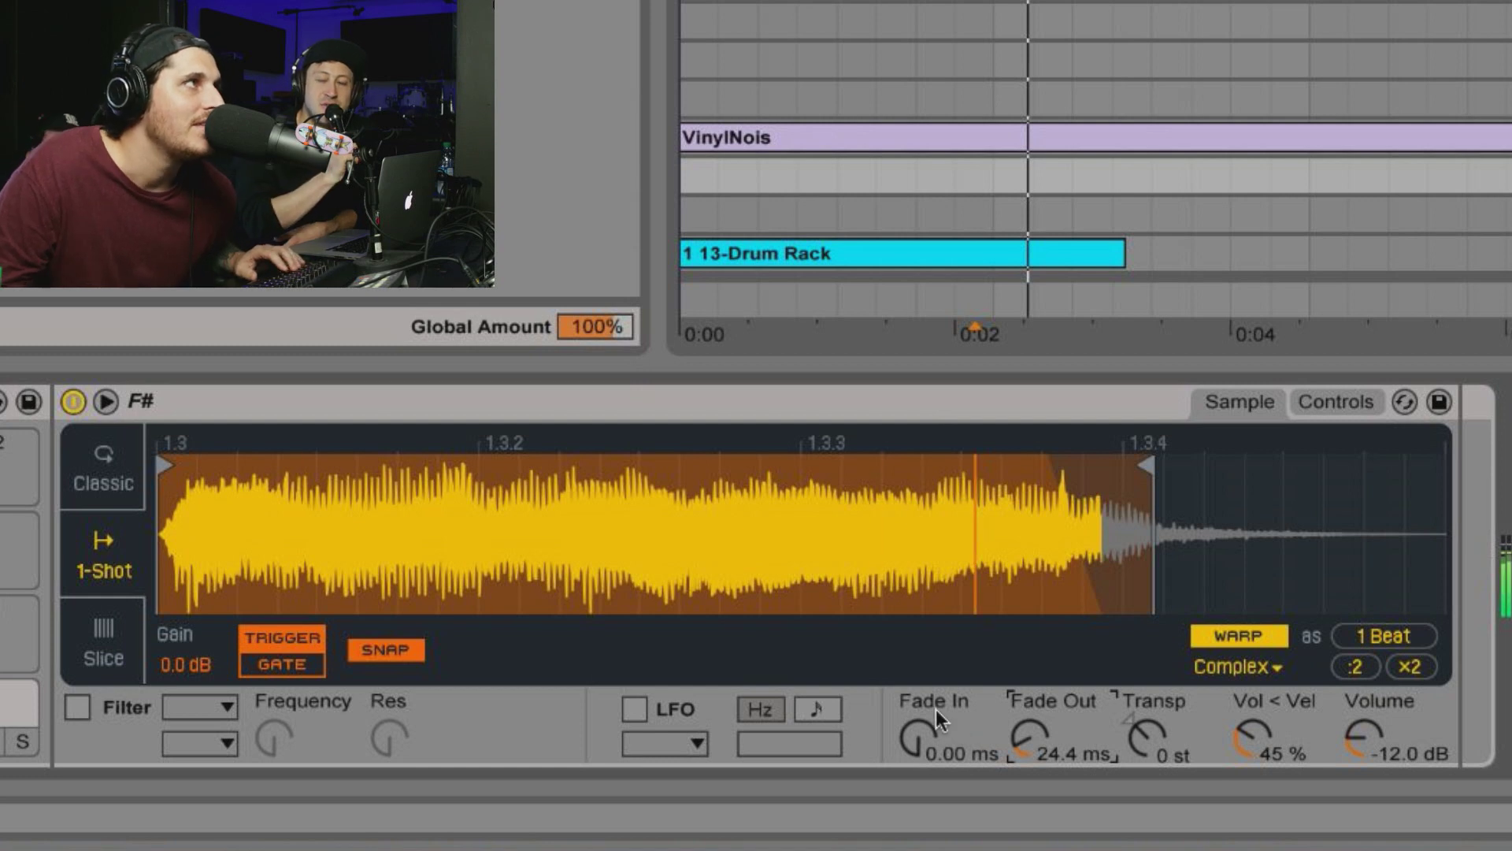
Find Overdrive, add it between the Drum Rack and the Reverb, and set its Dynamics to 62 % and Dry/Wet to 14 %
mouse_move(516, 796)
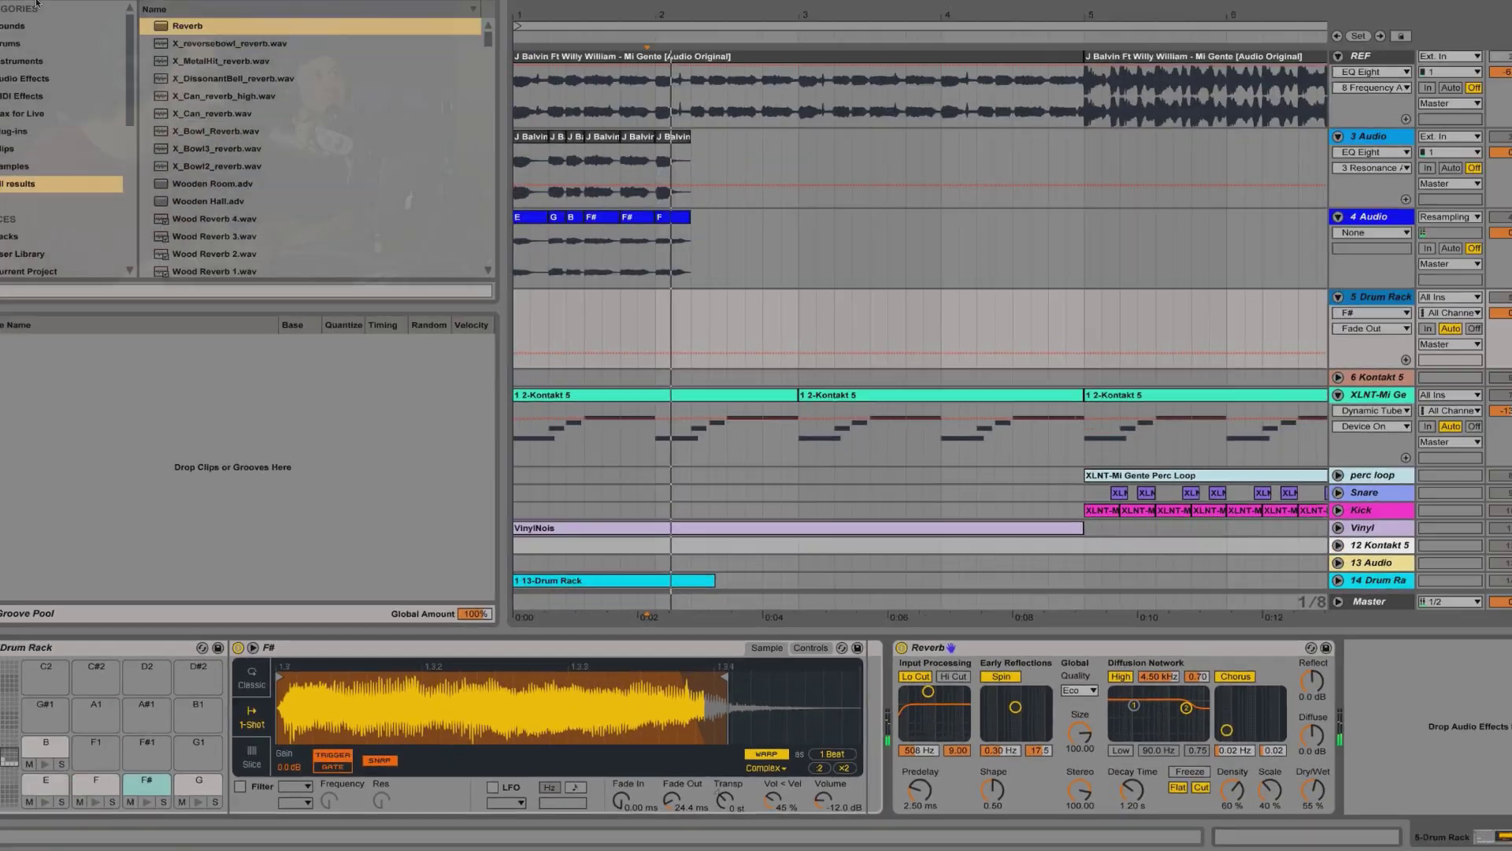
click(67, 71)
text(over)
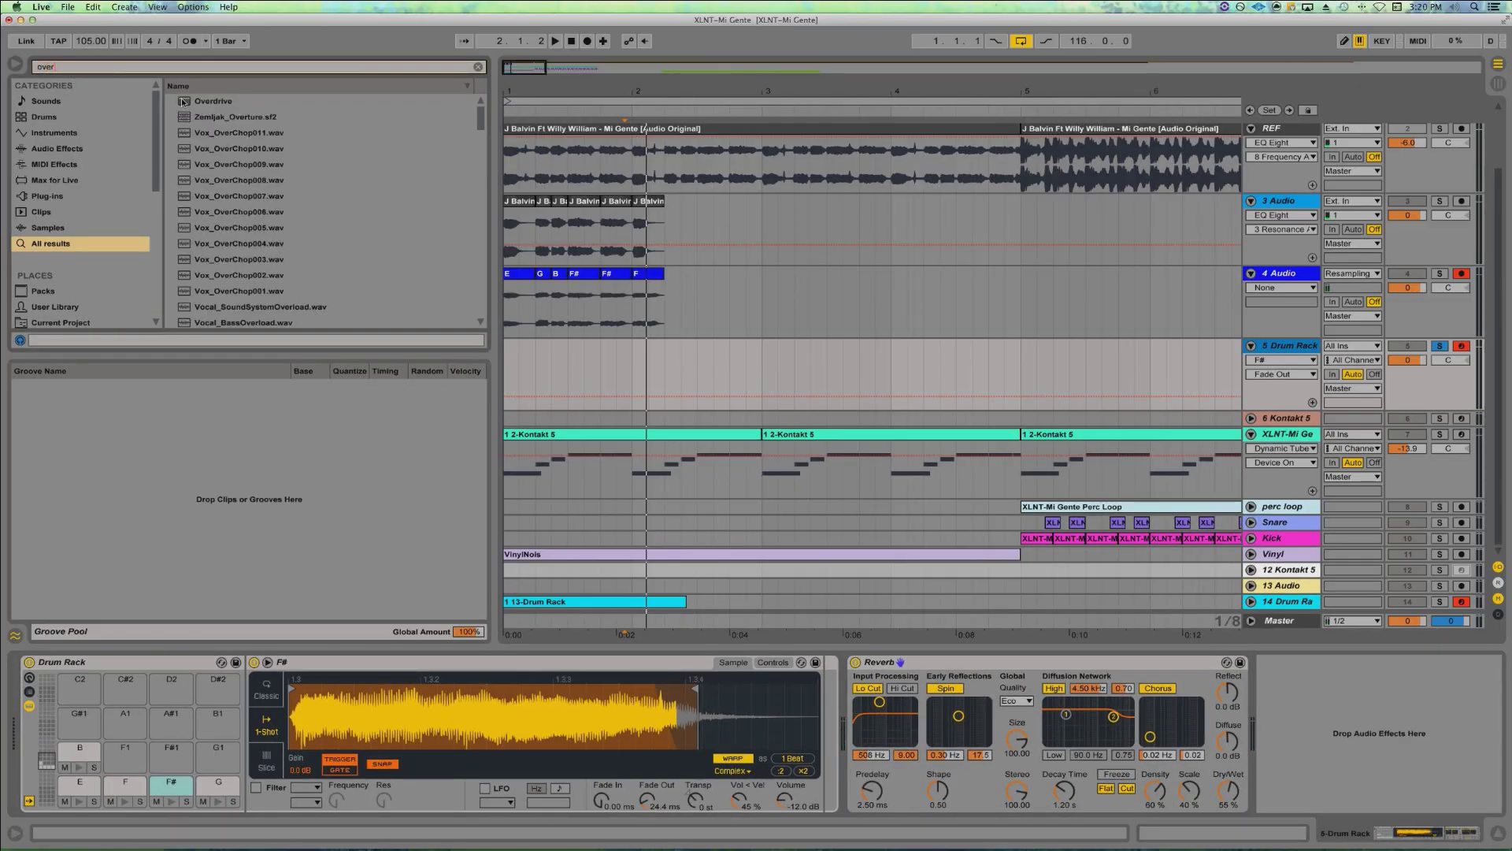
mouse_move(183, 102)
mouse_down()
mouse_move(304, 582)
mouse_move(936, 695)
mouse_move(877, 695)
mouse_move(906, 719)
mouse_up()
mouse_move(913, 801)
mouse_down()
mouse_move(914, 827)
mouse_move(914, 782)
mouse_up()
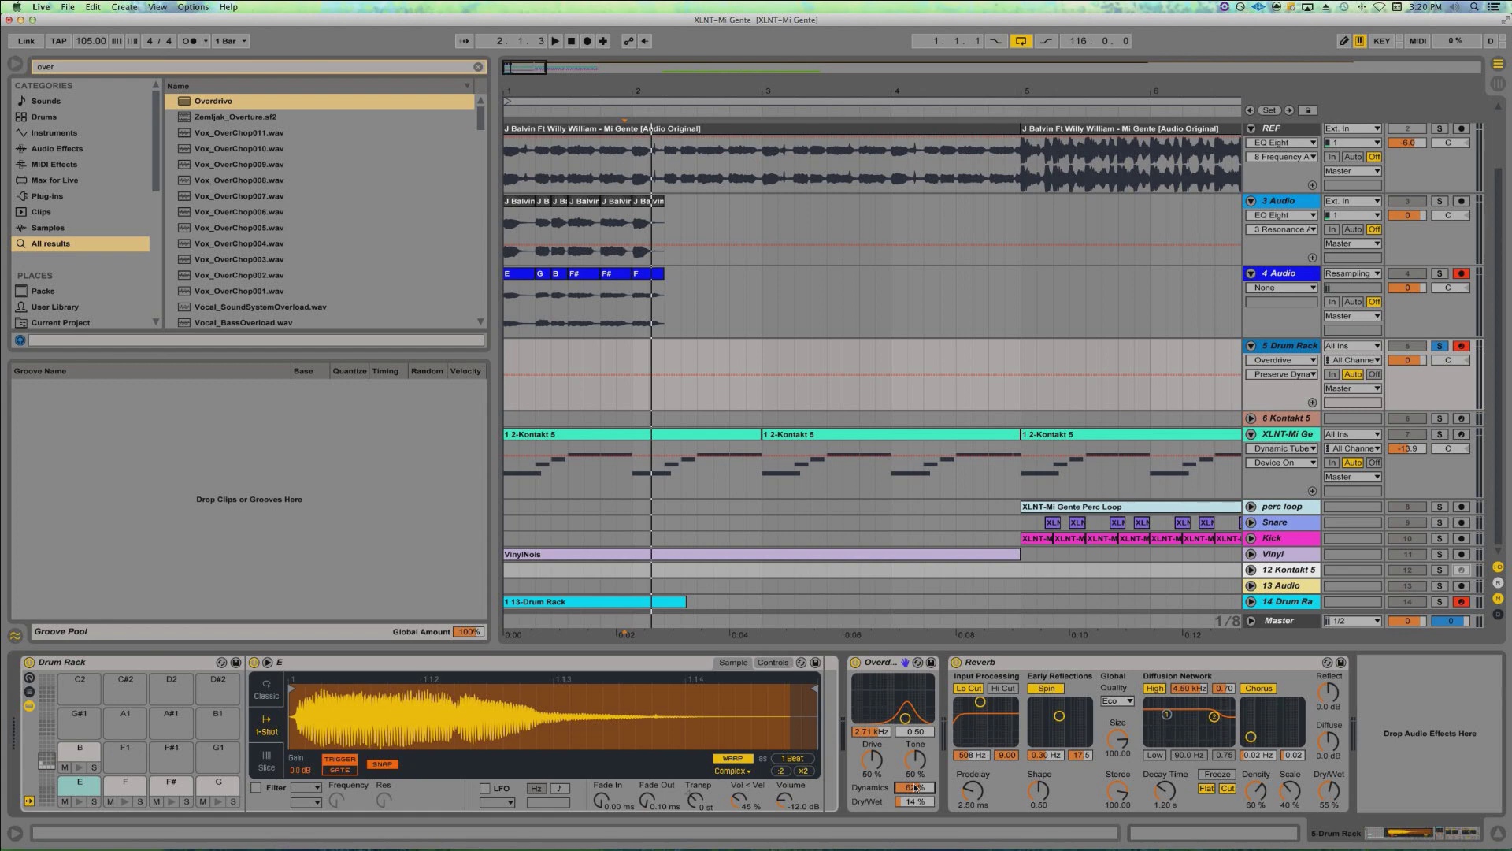
Find the OTT.adv preset, add it to the Drum Rack track, and place the Reverb between Overdrive and OTT
click(73, 69)
text(ott)
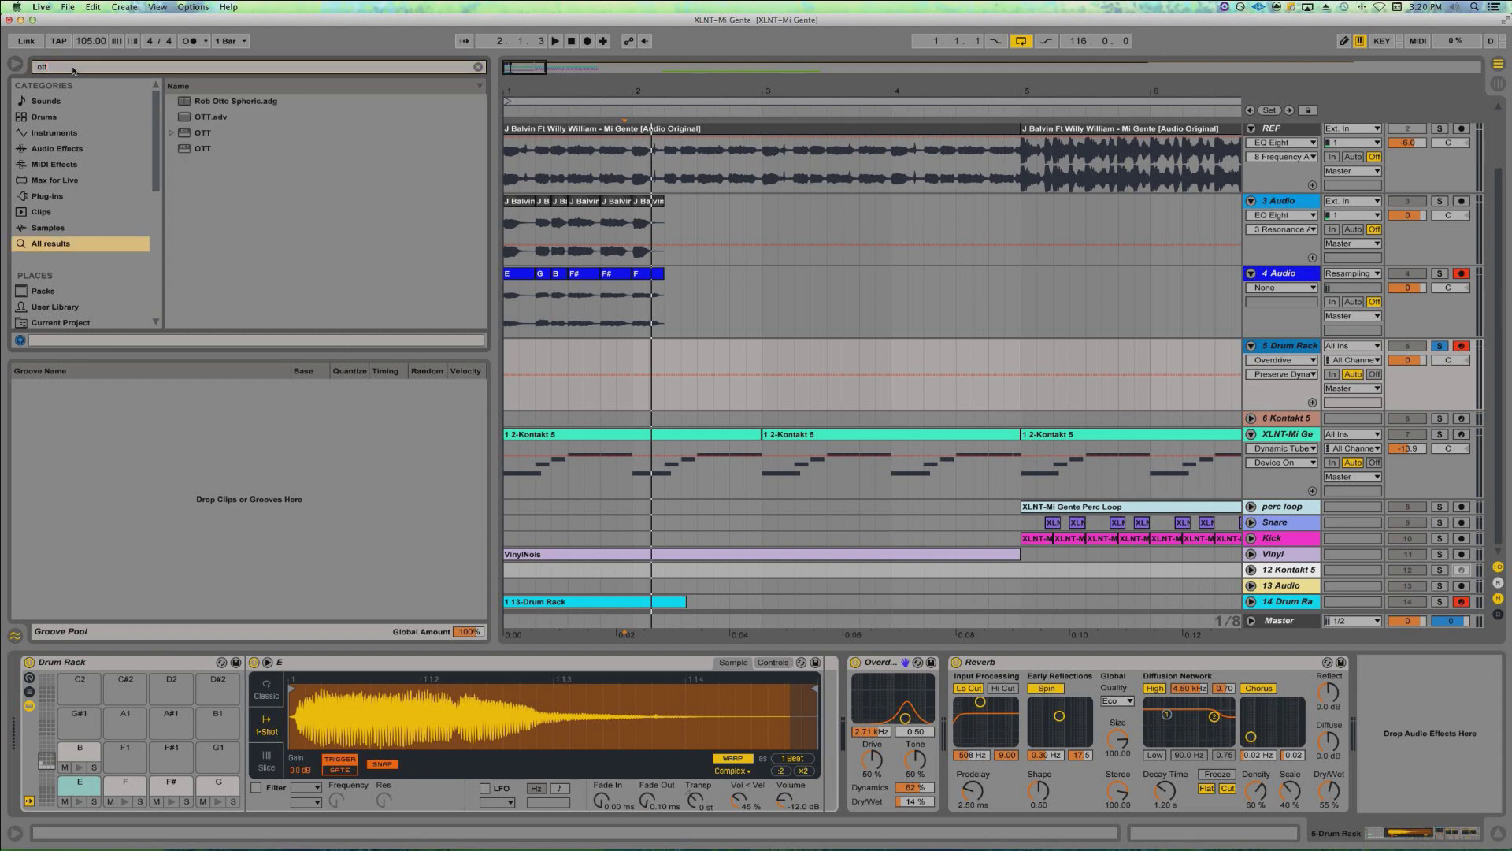
mouse_move(189, 122)
mouse_down()
mouse_move(939, 700)
mouse_move(961, 694)
mouse_up()
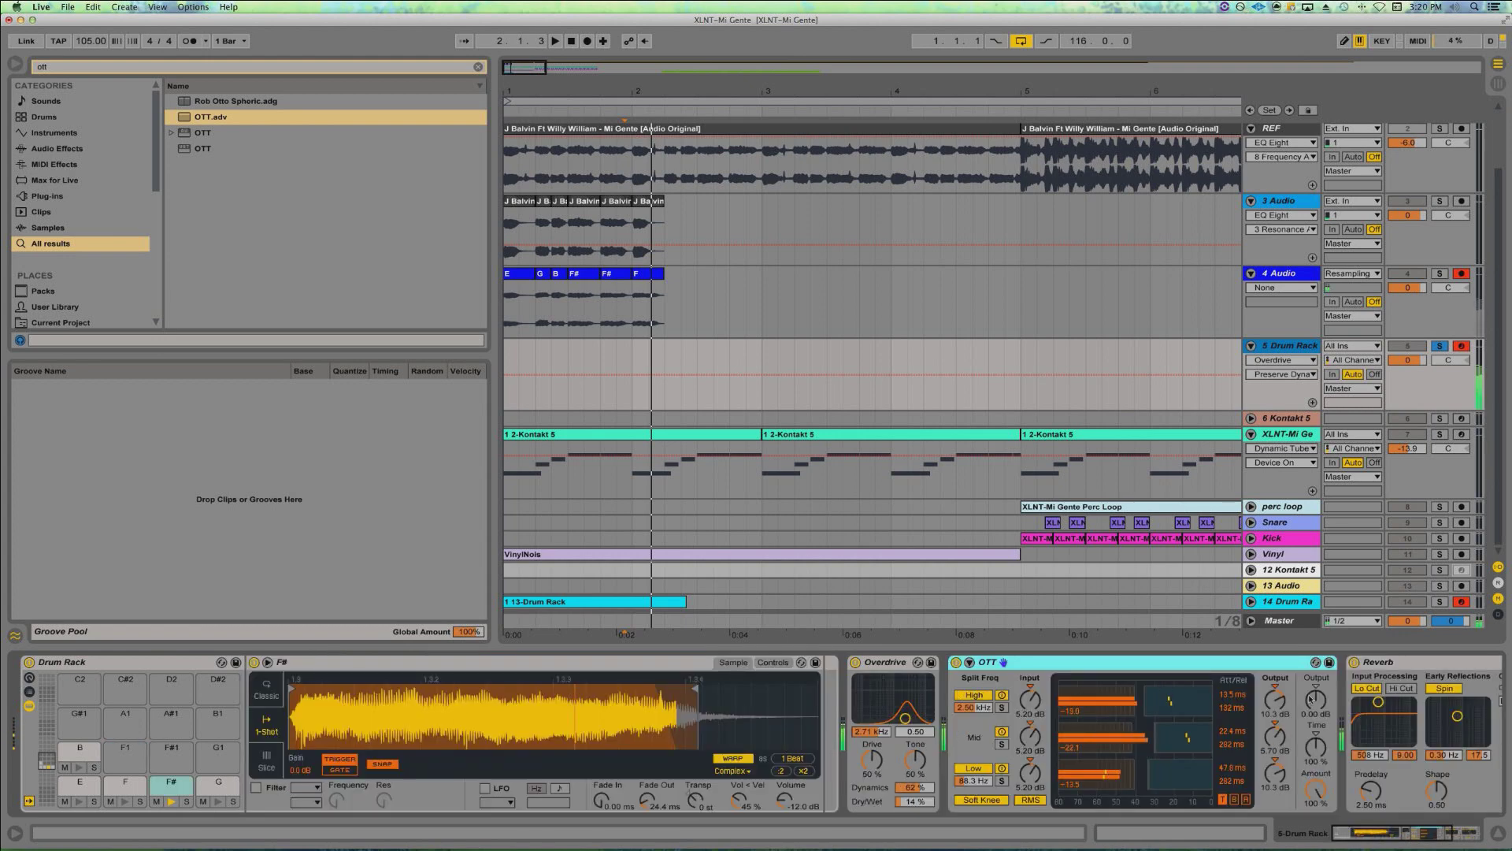
click(1380, 675)
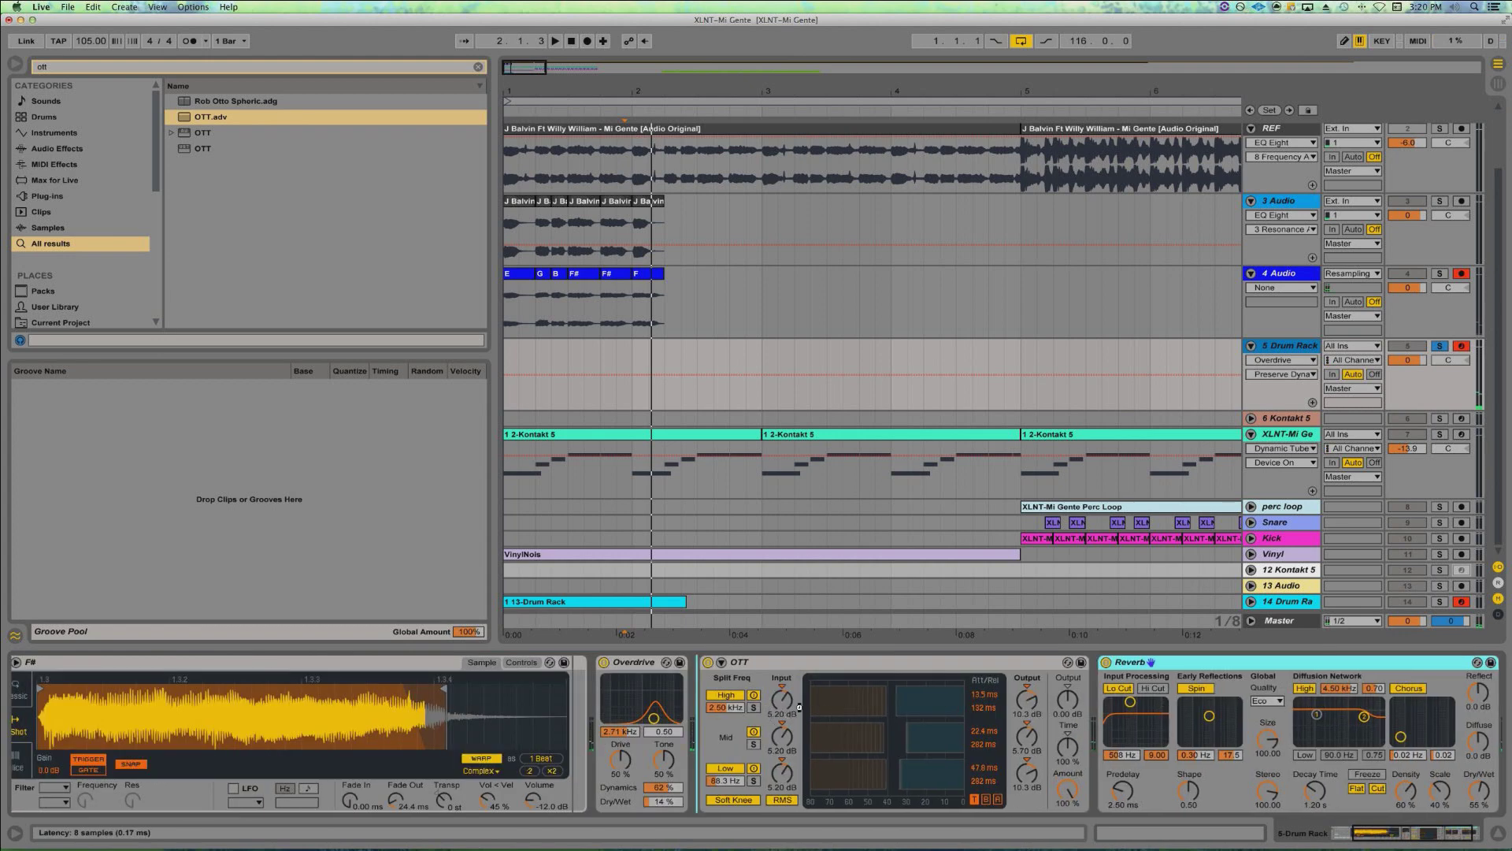
drag(1151, 662, 751, 661)
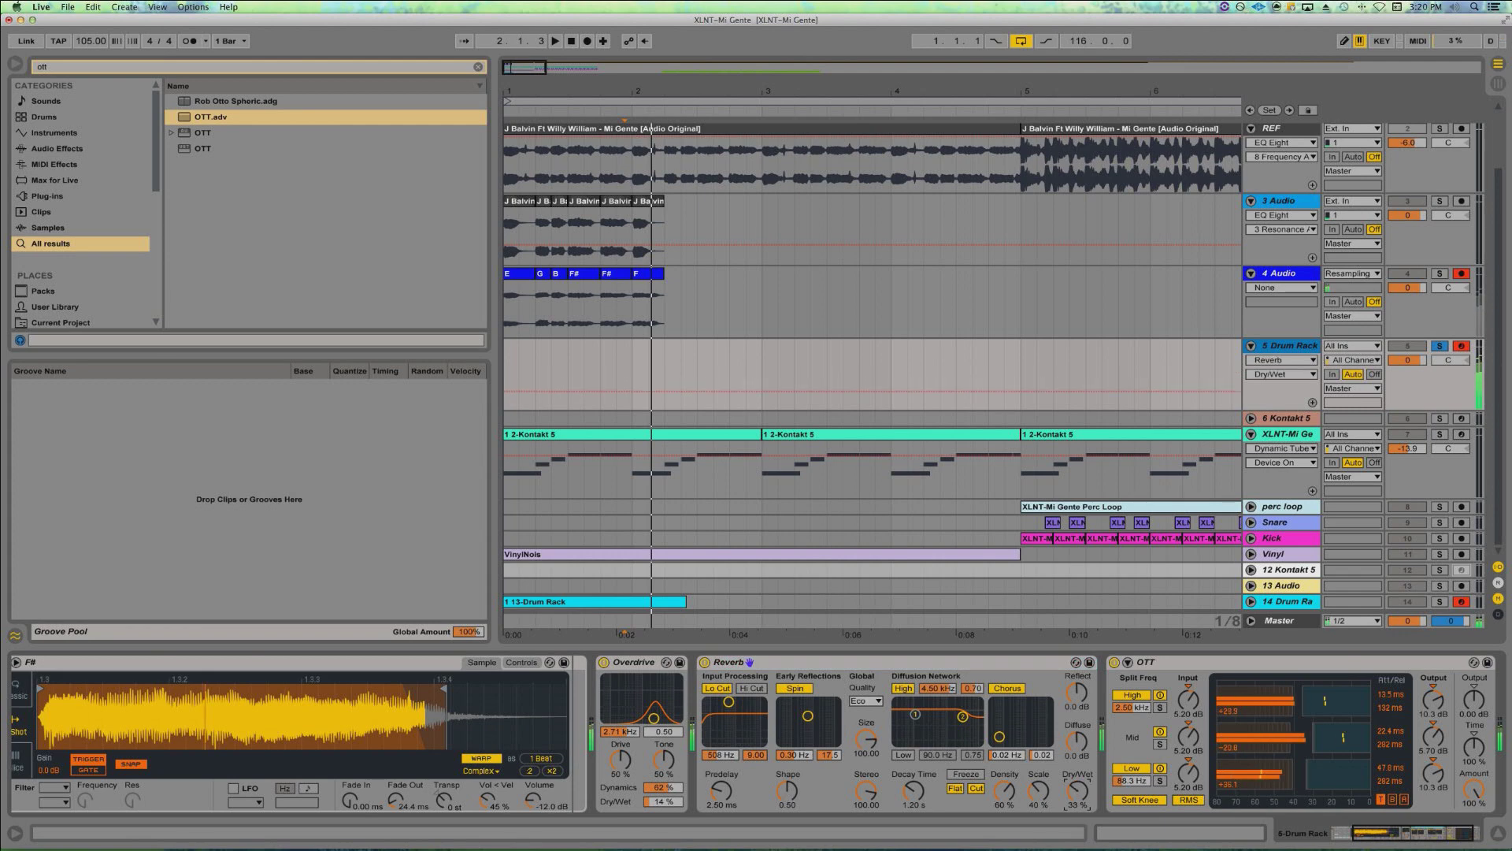
Set the OTT Amount to 44 % and the Reverb Dry/Wet to 37 % on the Drum Rack track
drag(1476, 792, 1476, 819)
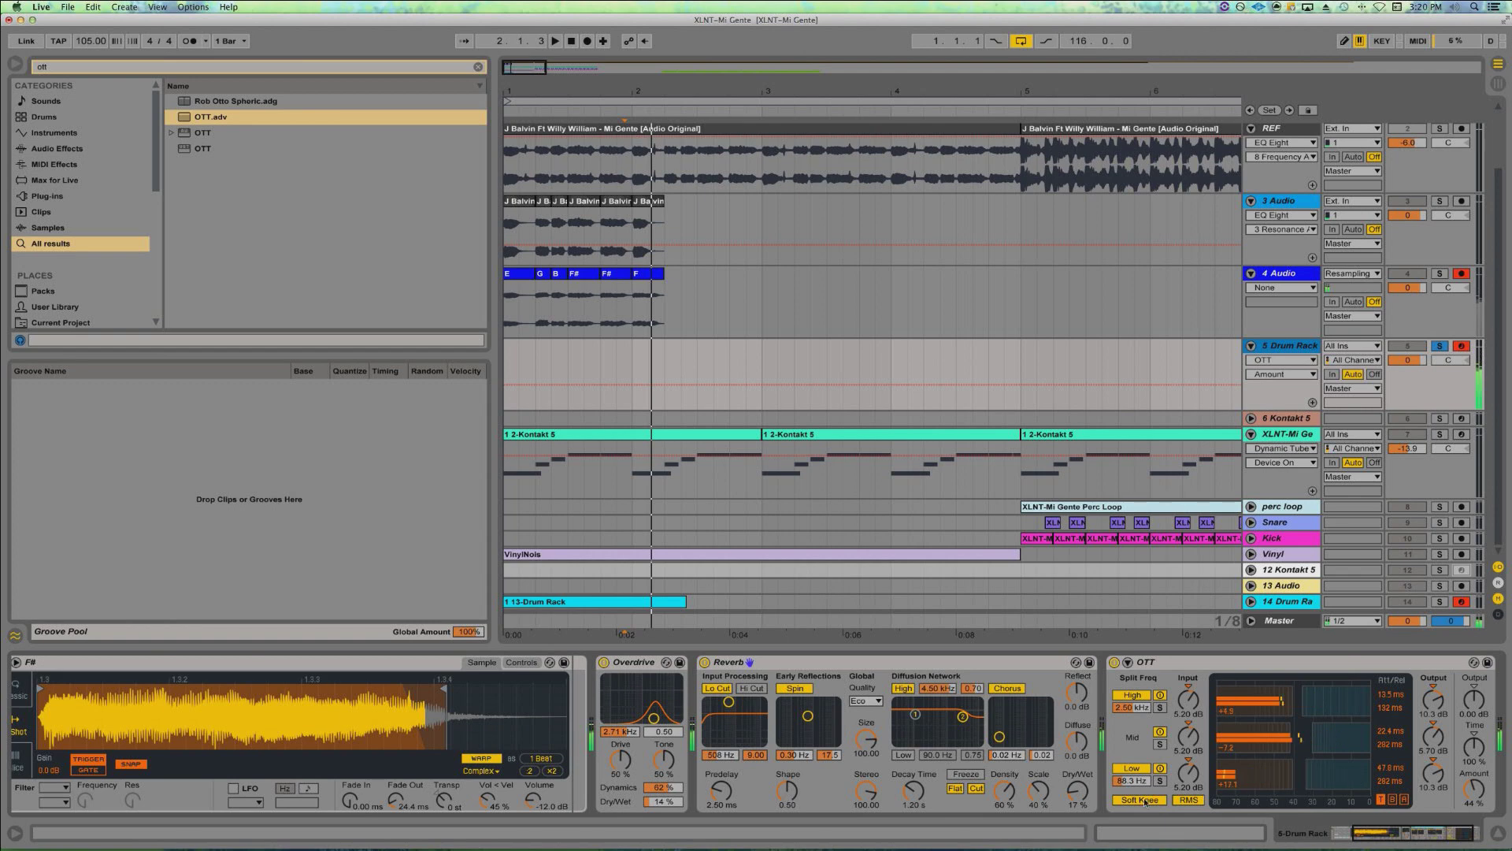
drag(1077, 792, 1082, 798)
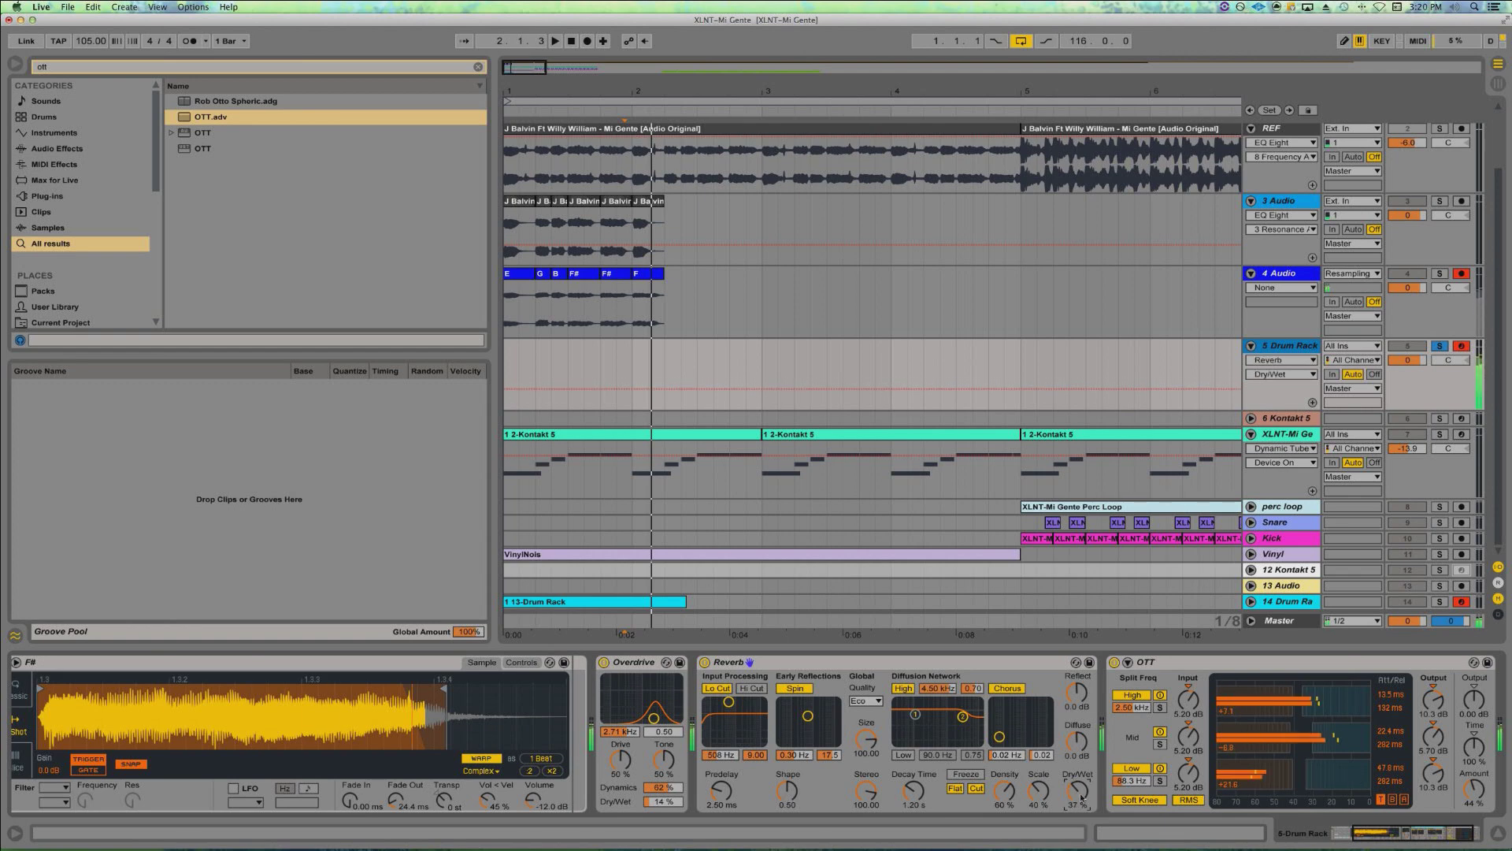
scroll(1080, 793, right, 5)
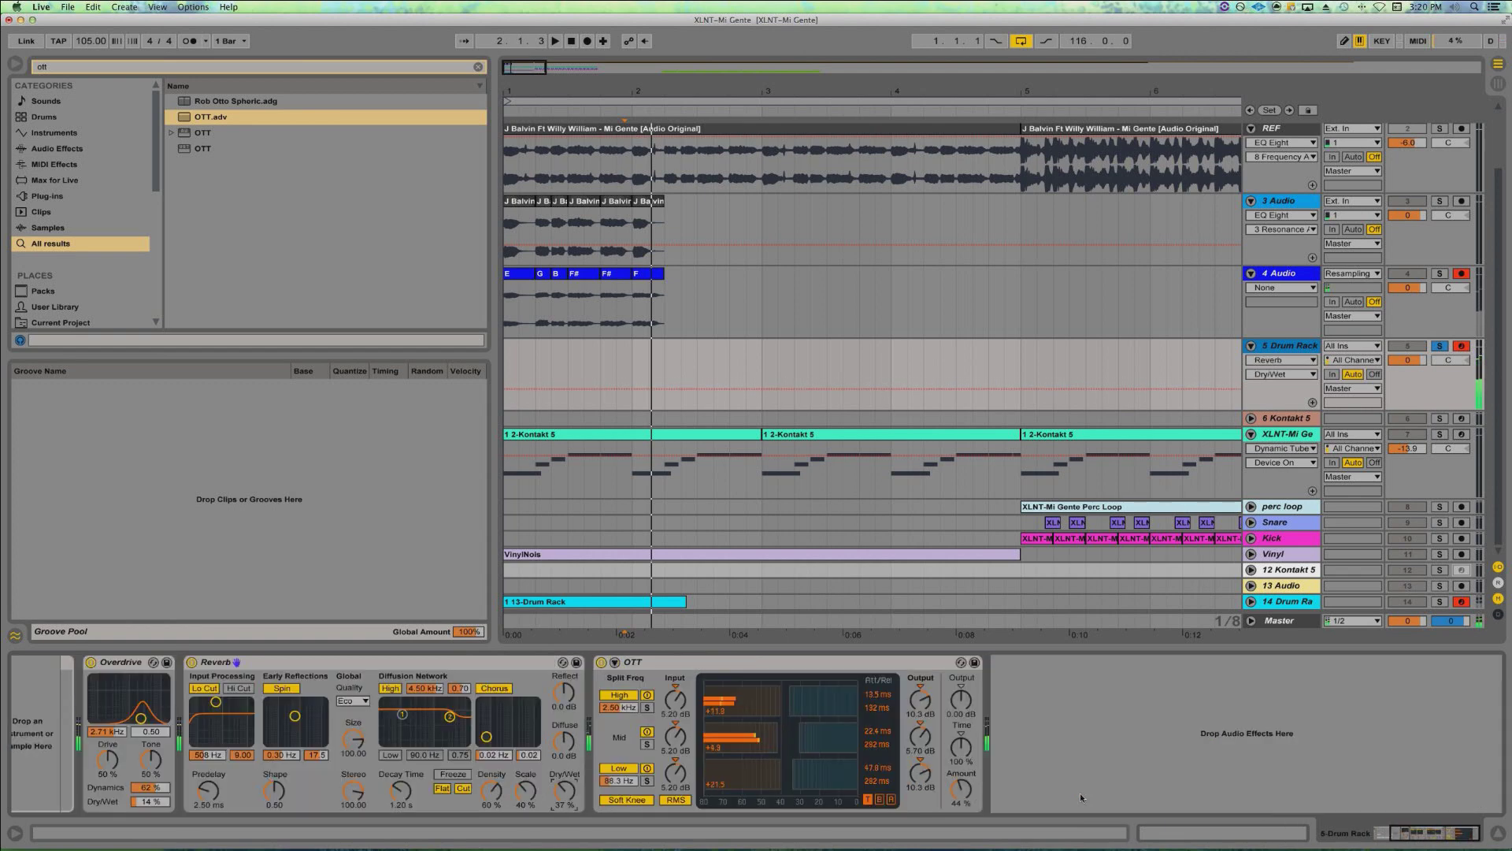
scroll(1080, 792, left, 5)
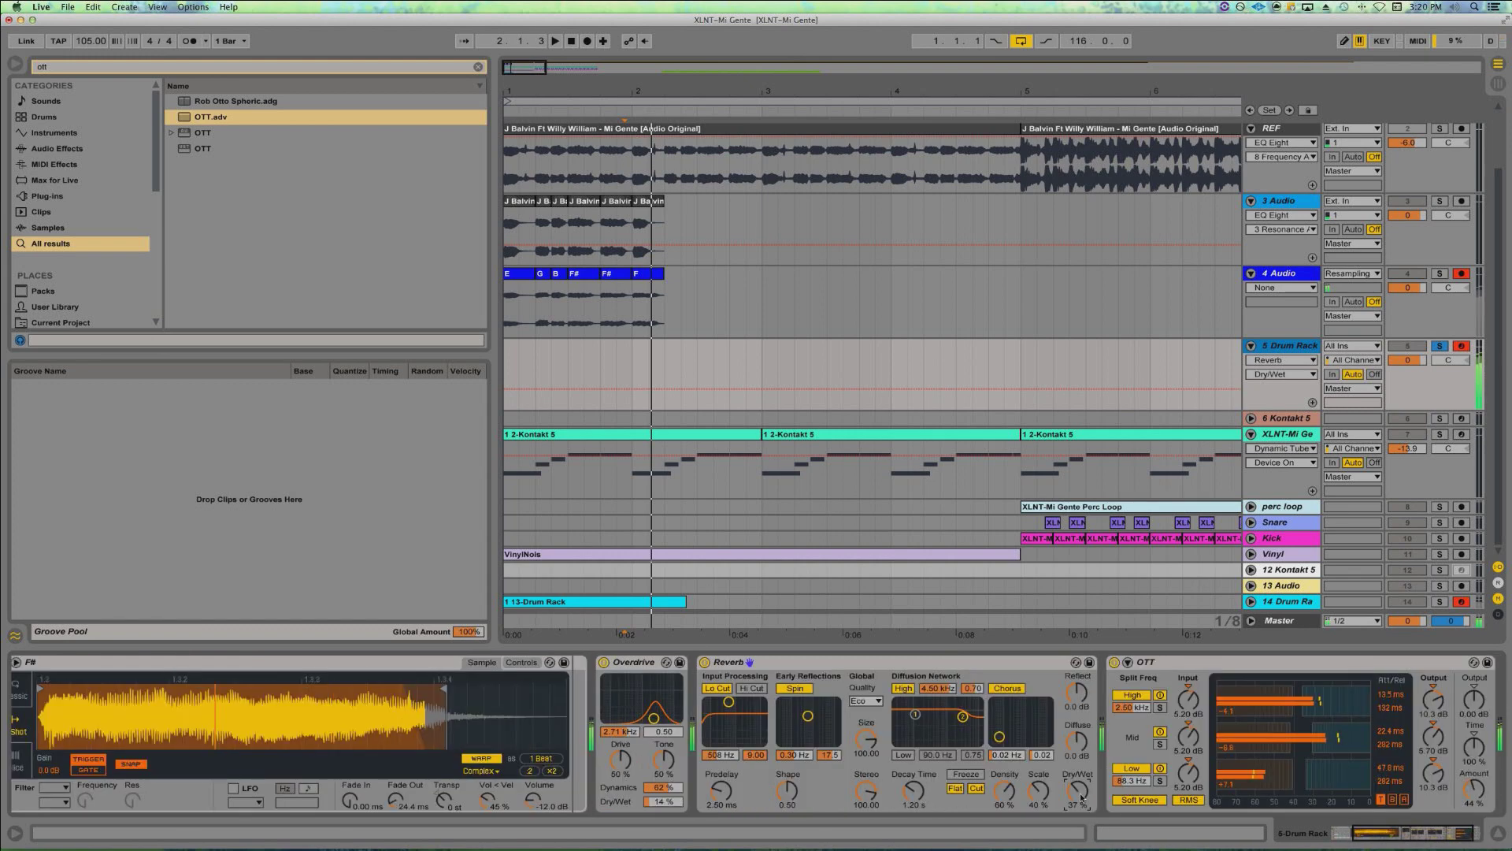